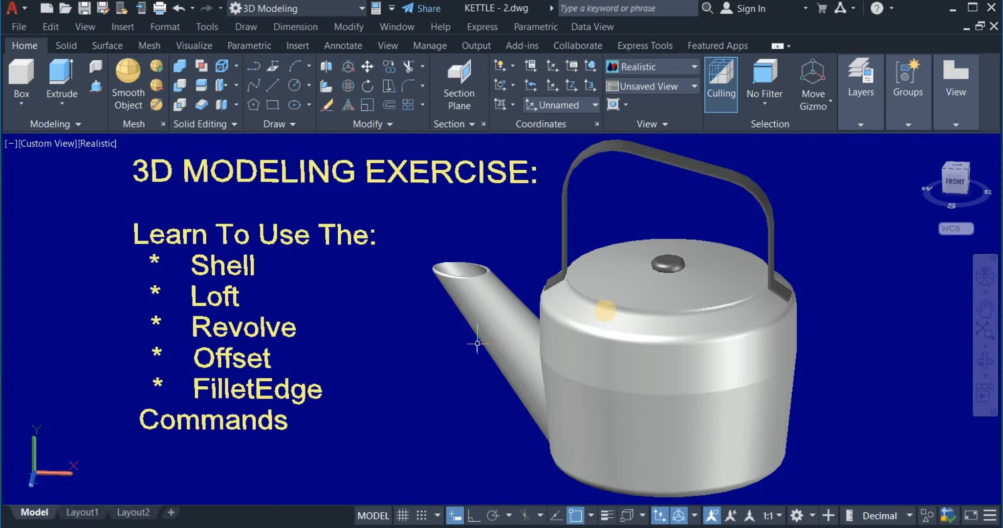
Hide the kettle's lid and its knob, leaving the body, spout and handle displayed.
click(693, 381)
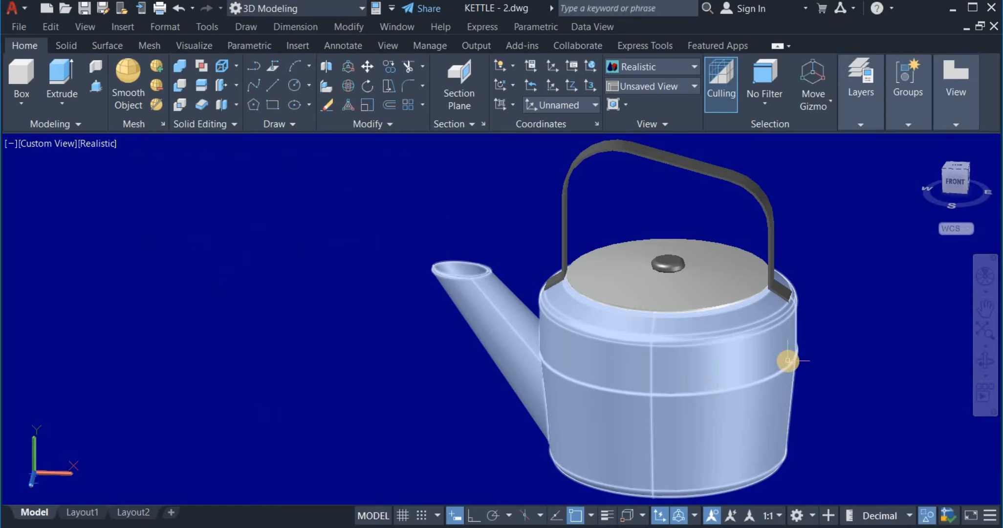
middle_drag(788, 362, 656, 350)
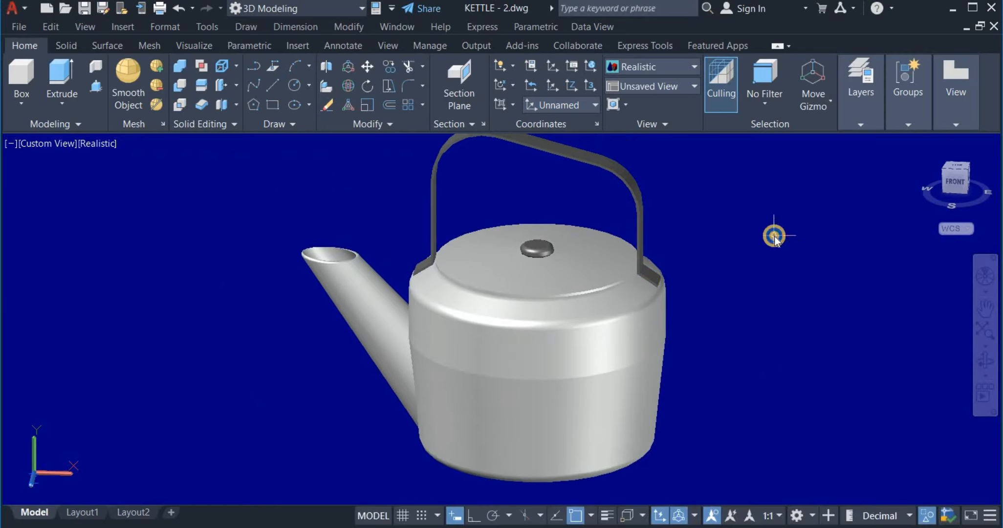
right_click(774, 236)
click(744, 265)
click(699, 317)
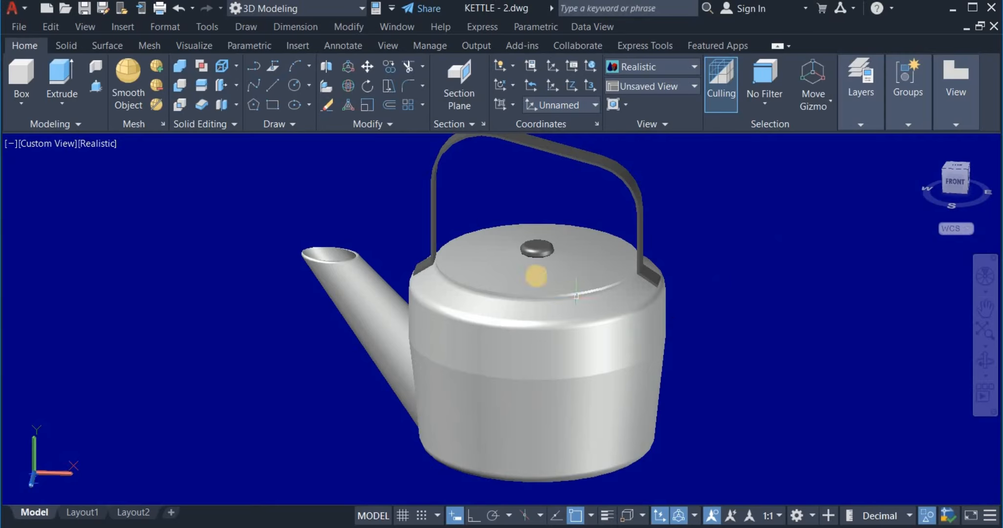
click(465, 199)
click(562, 277)
click(589, 284)
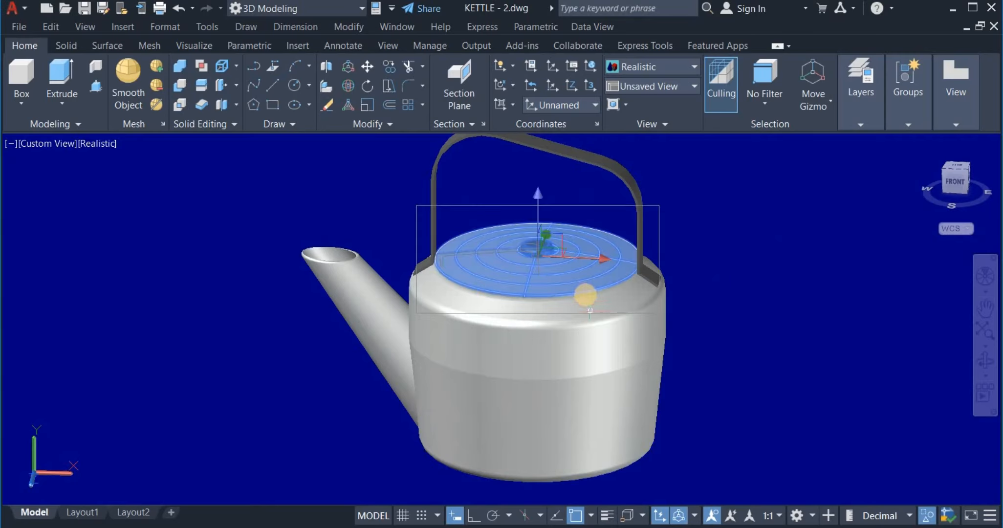
right_click(729, 237)
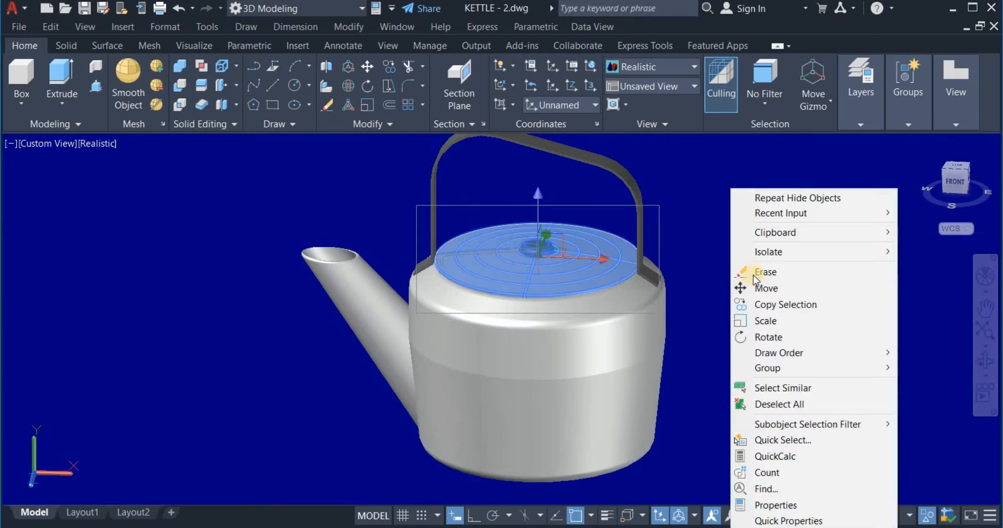
mouse_move(766, 259)
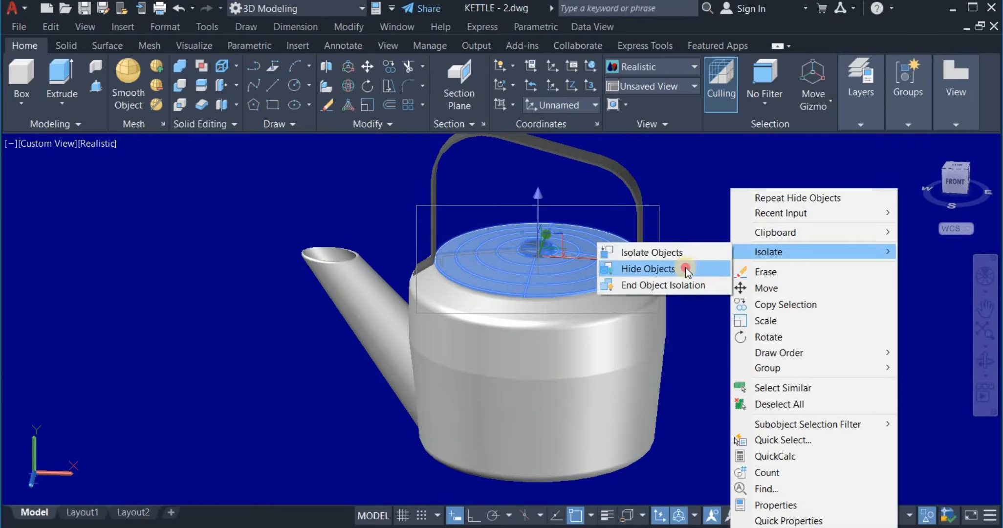
click(683, 268)
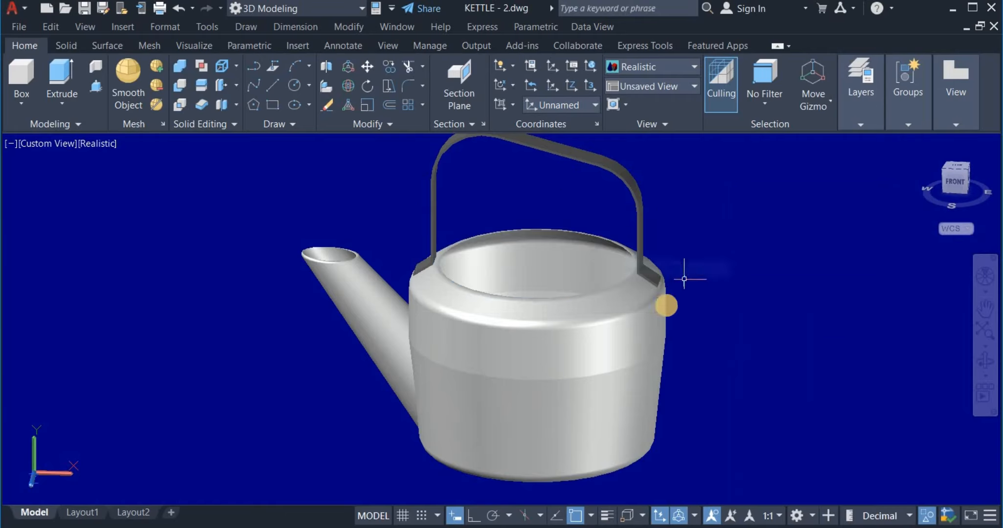
Orbit around the open kettle to examine its hollow interior, the spout opening and the handle.
click(984, 359)
drag(571, 319, 490, 358)
middle_drag(492, 357, 505, 307)
drag(476, 311, 562, 260)
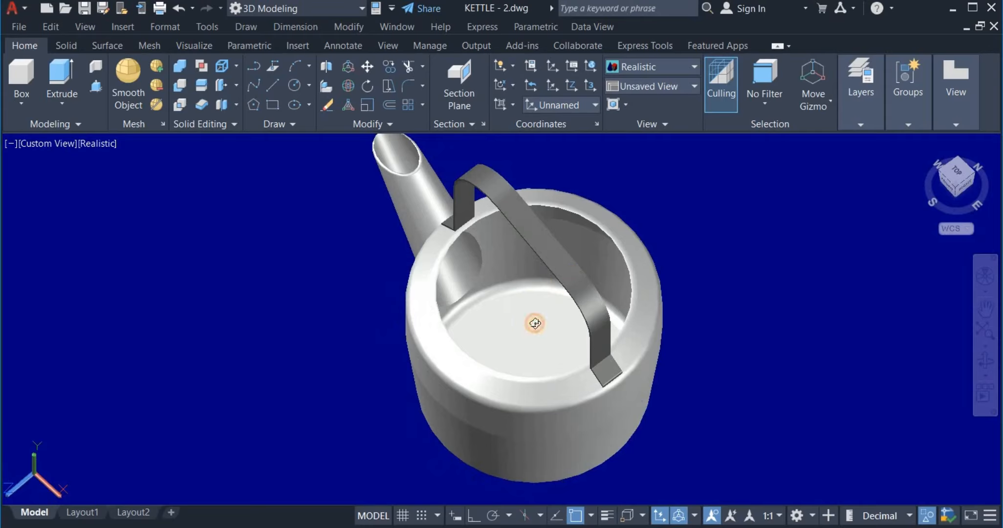
drag(534, 323, 542, 300)
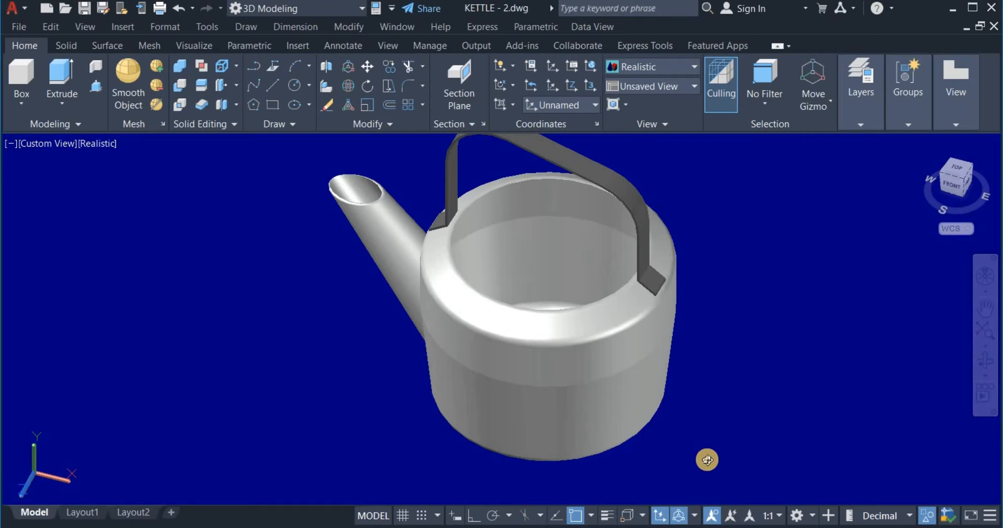
drag(674, 356, 562, 338)
middle_drag(562, 338, 553, 372)
right_click(705, 221)
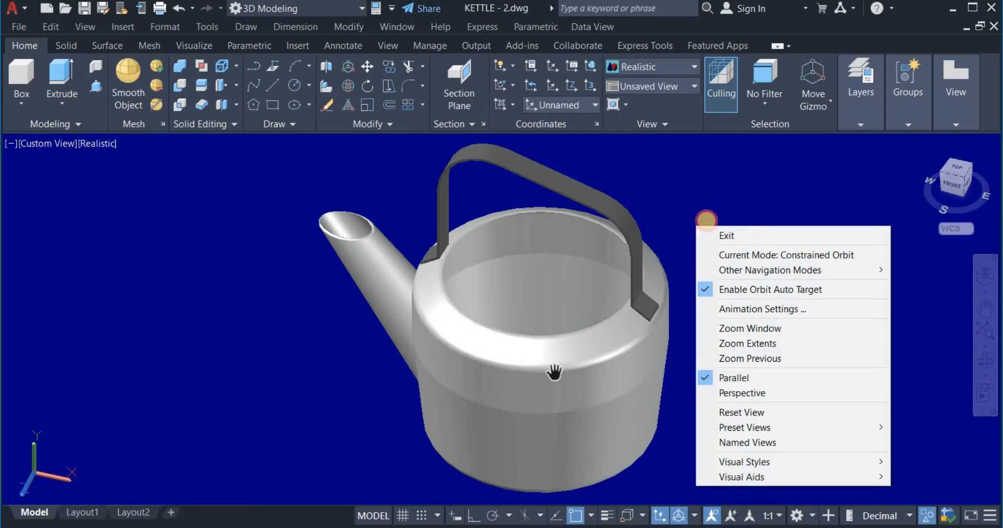
click(723, 235)
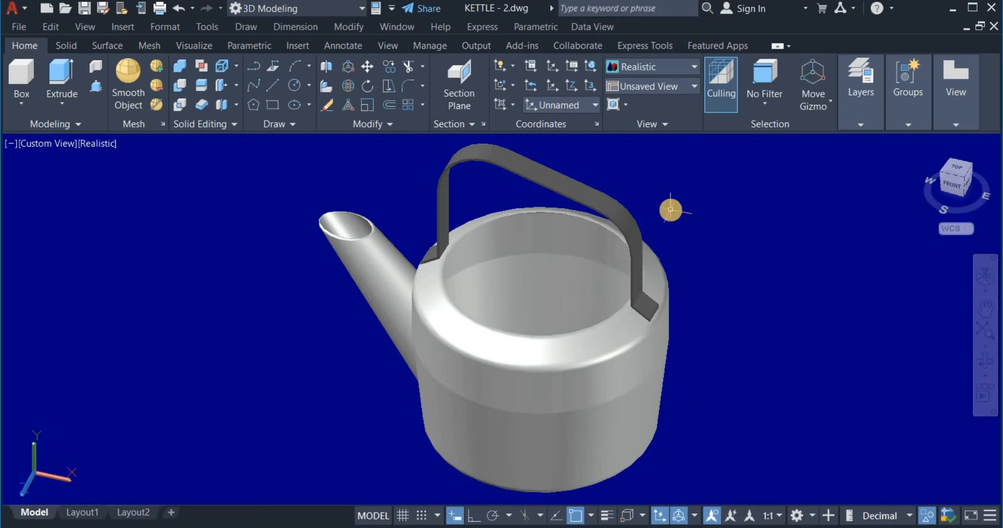
Switch to the empty drawing Drawing2.dwg and choose the 3D Modeling workspace.
key(ctrl+Tab)
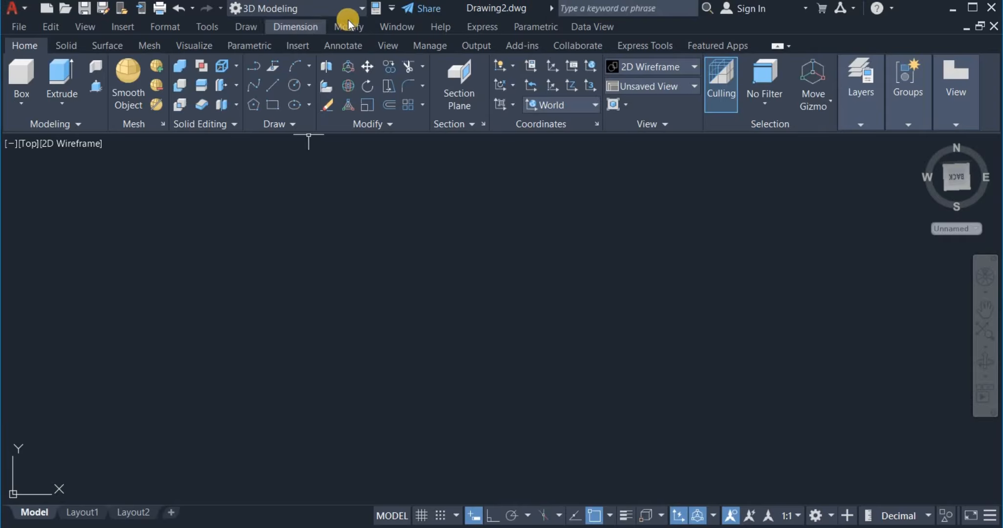
click(361, 12)
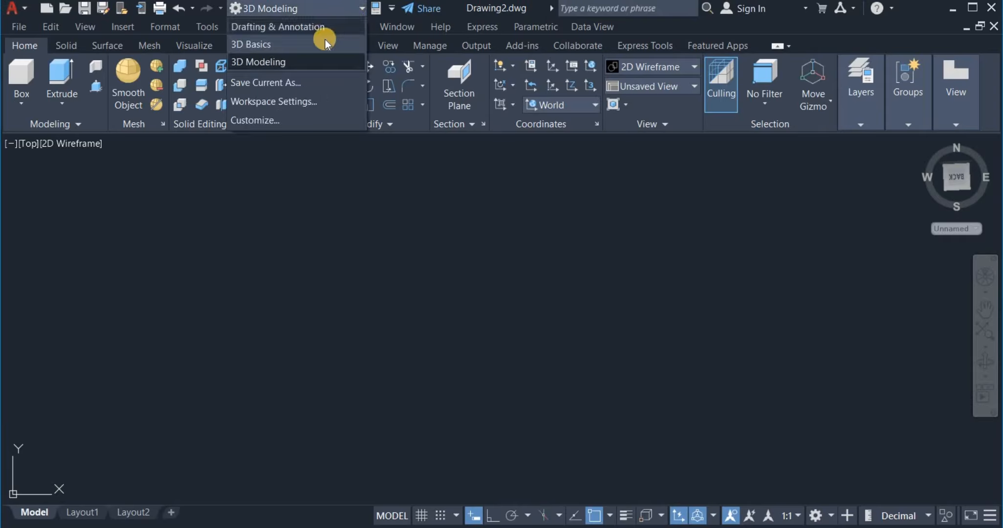
click(297, 60)
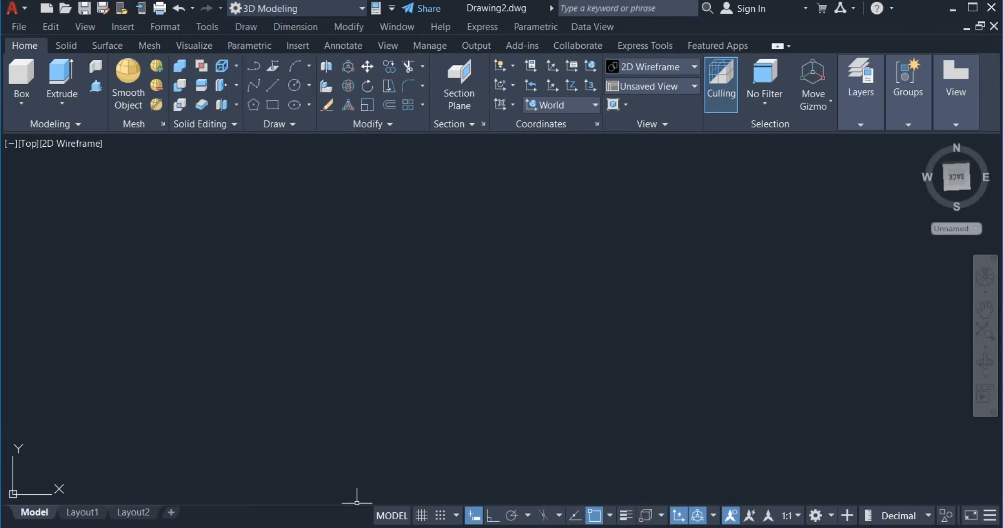
click(813, 516)
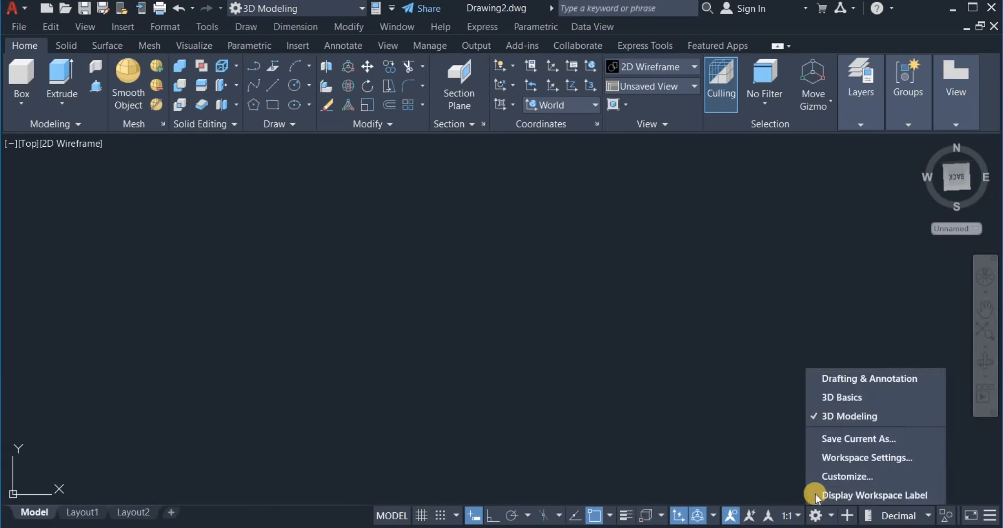
click(834, 416)
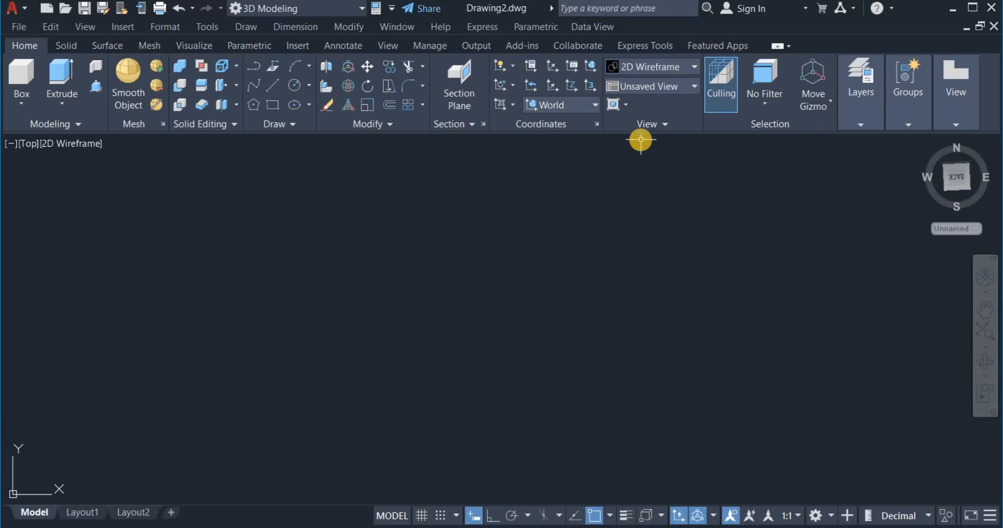
Set the view to SW Isometric and show the UCS icon in the viewport corner instead of at the origin.
click(644, 89)
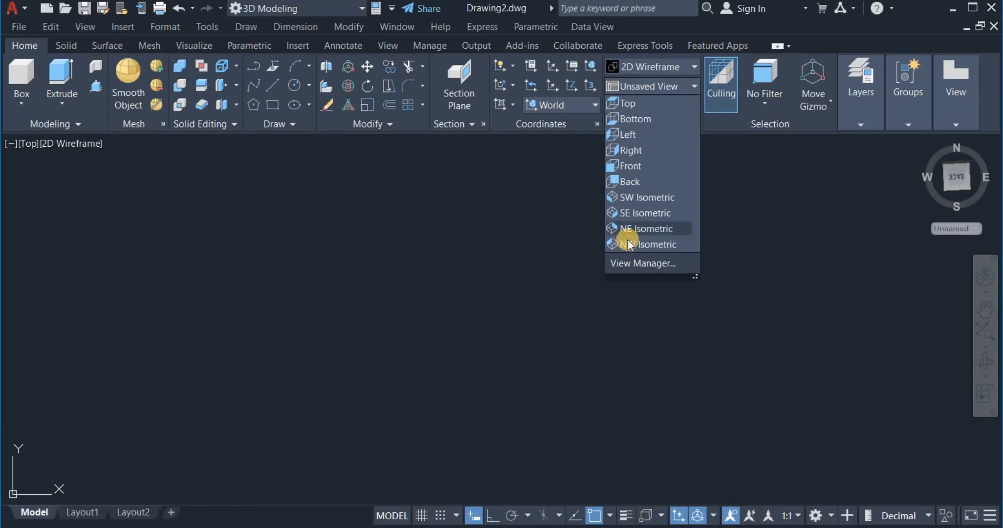
click(643, 200)
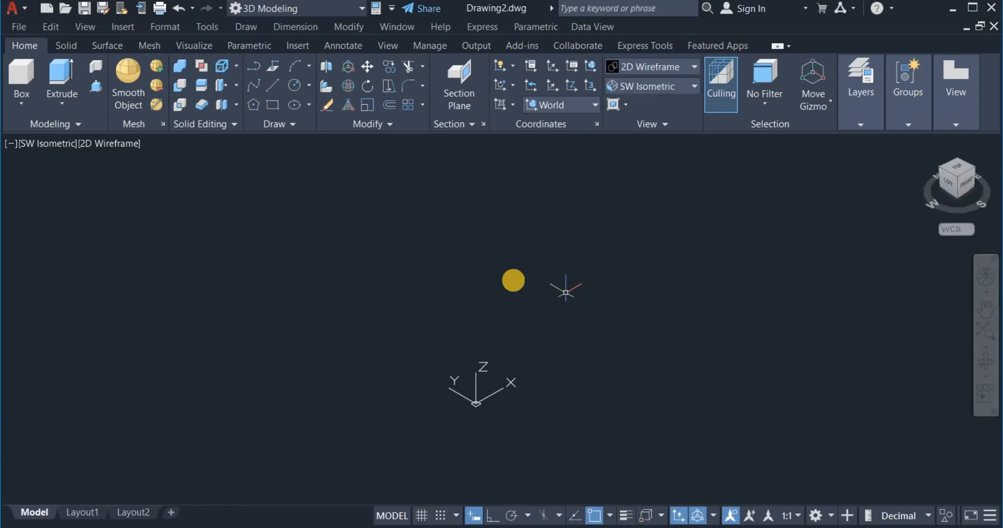
click(507, 65)
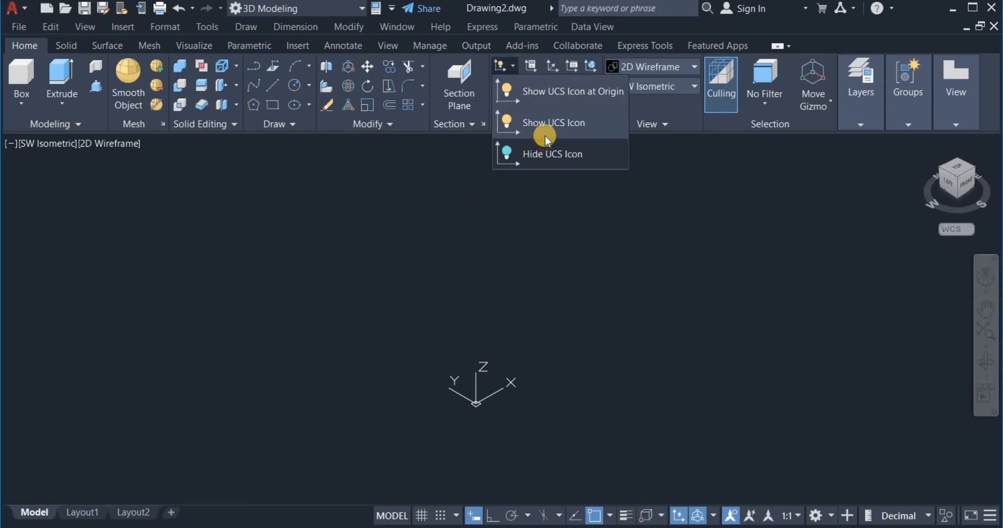
click(545, 128)
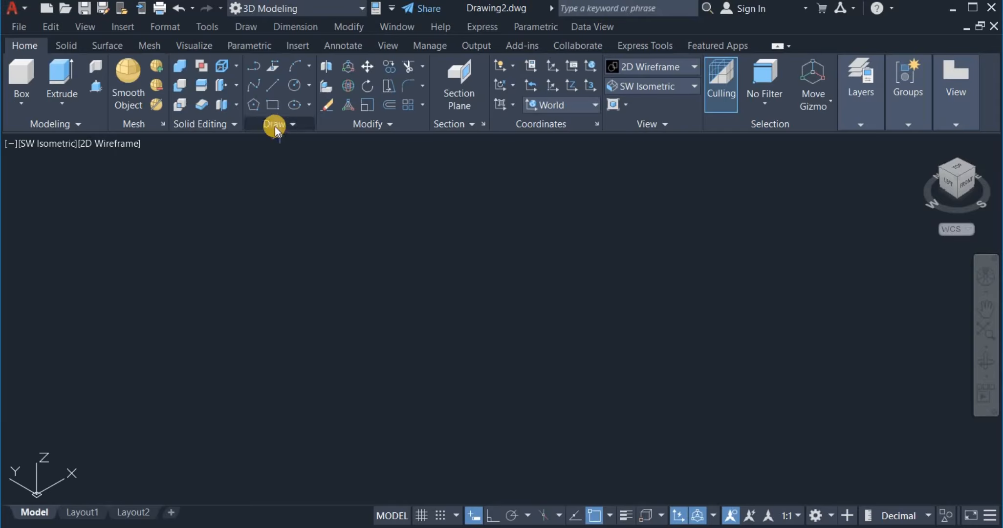
Draw a circle of diameter 100 by centre and diameter in the empty drawing area.
click(309, 86)
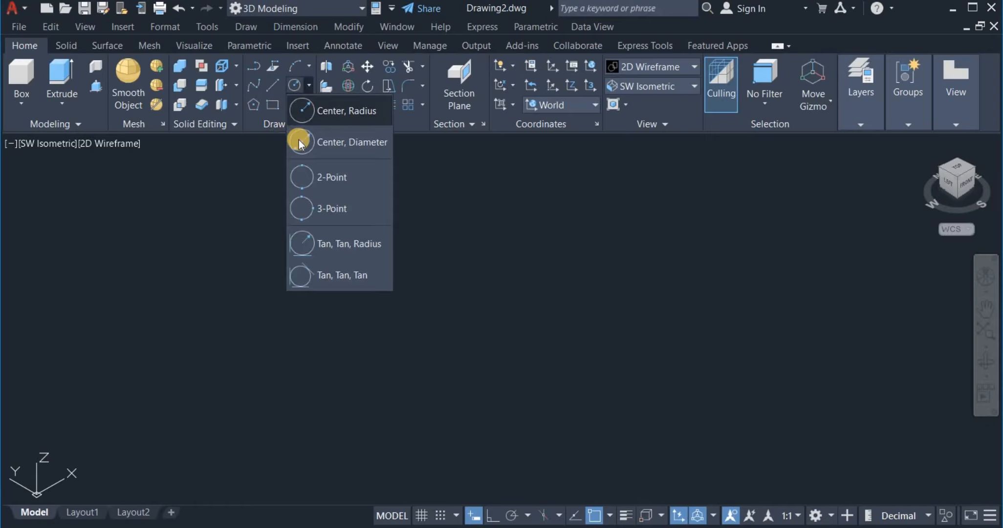
click(340, 146)
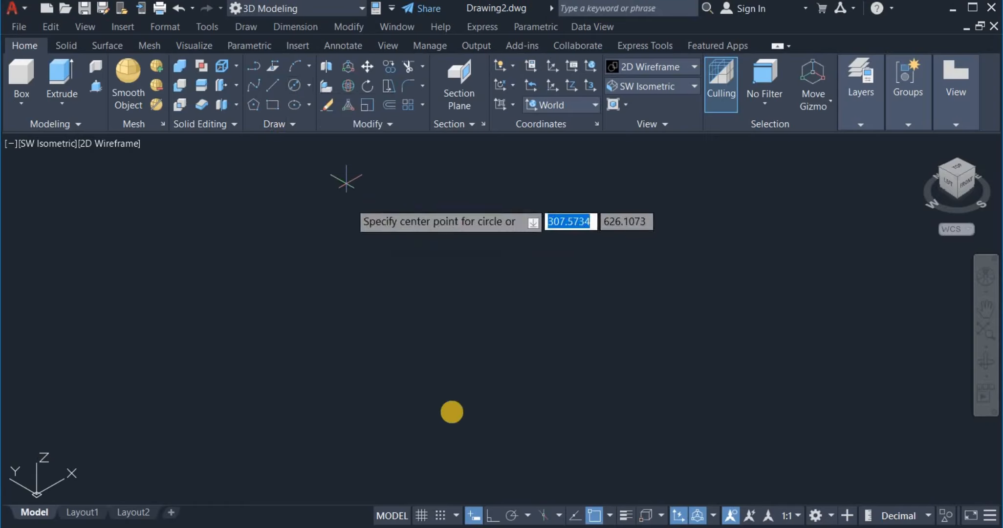
click(482, 373)
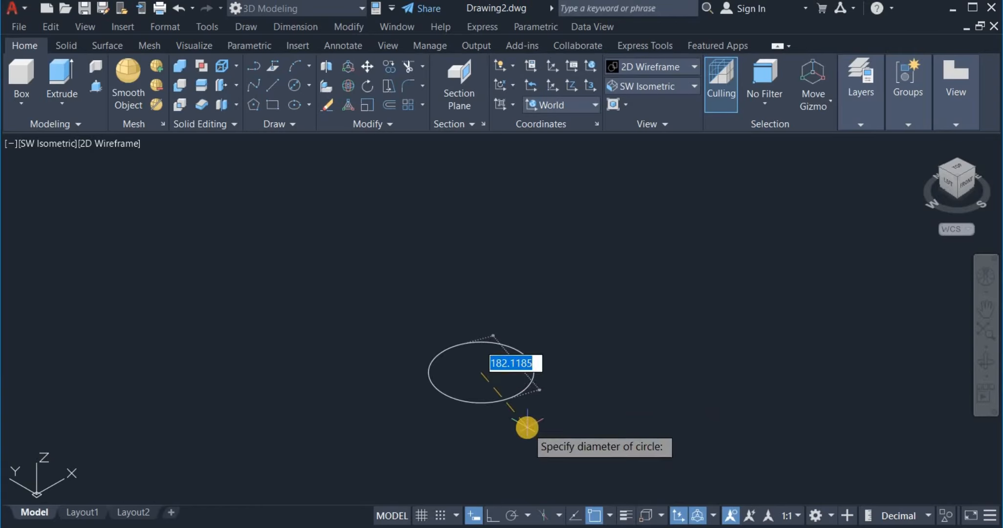
text(100)
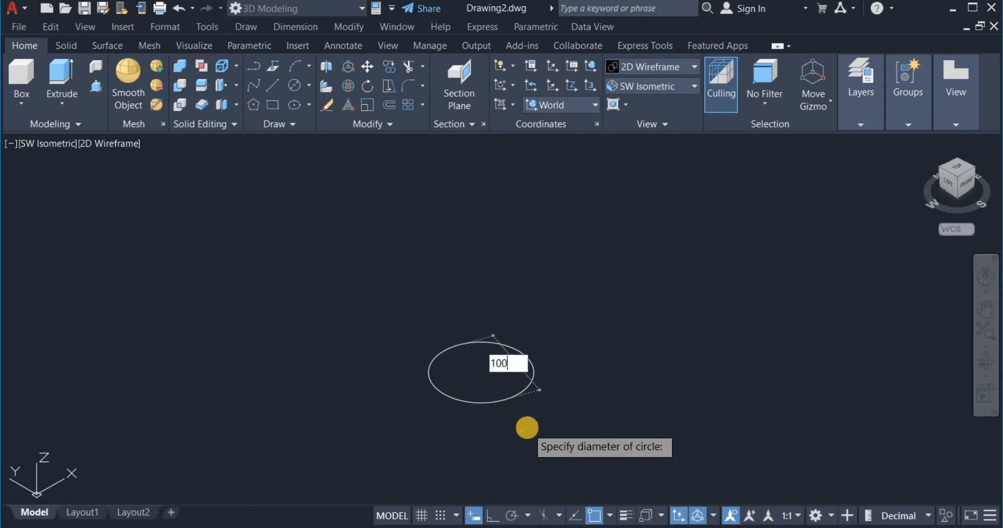
key(Return)
scroll(475, 387, up, 4)
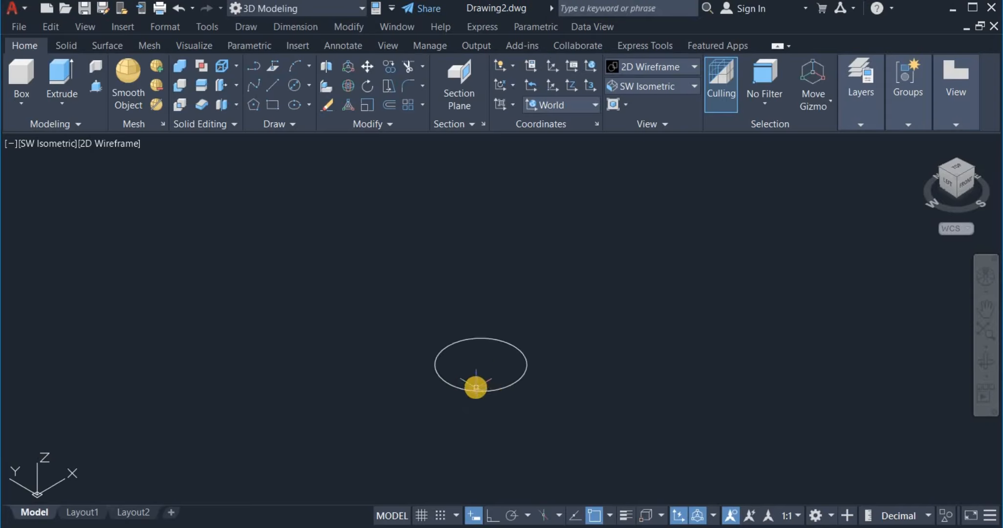
middle_drag(476, 393, 480, 405)
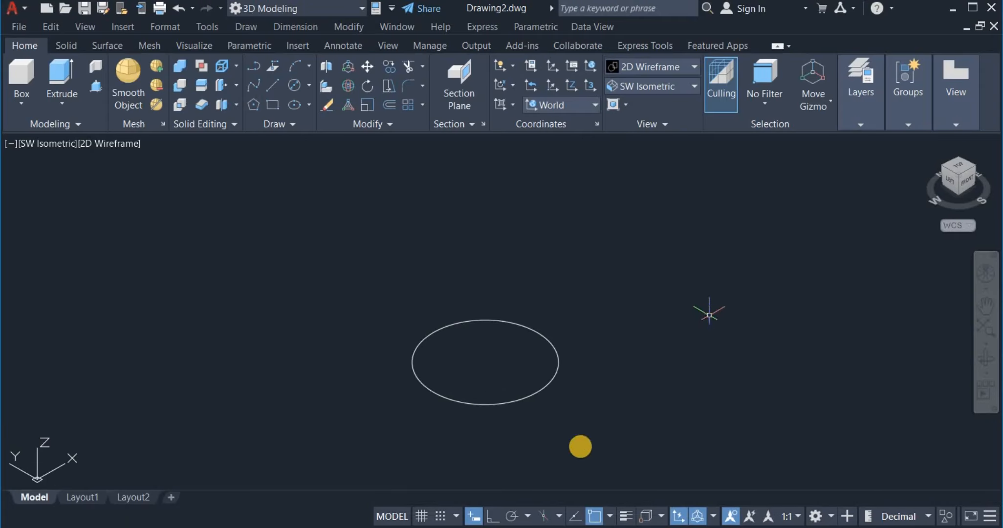
Draw a second circle of diameter 120, concentric with the first circle.
click(295, 85)
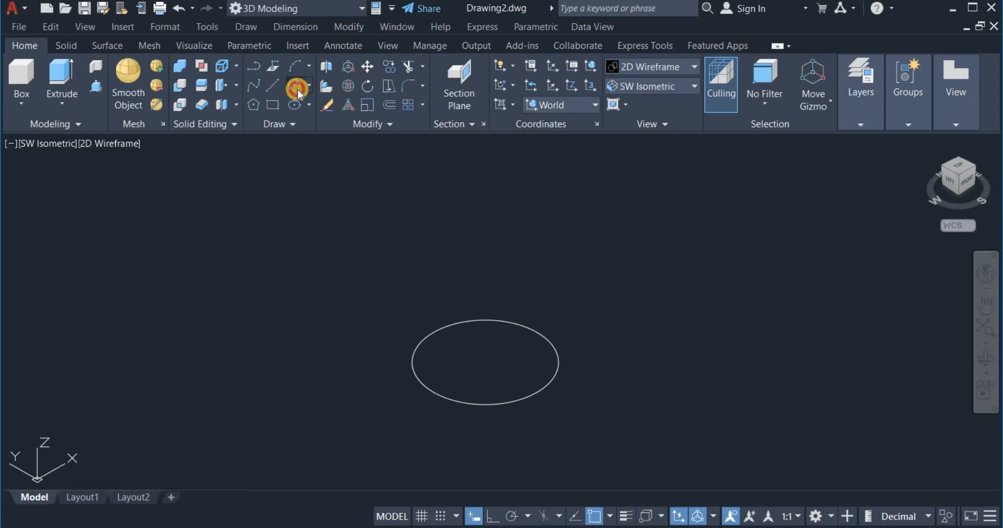
click(486, 362)
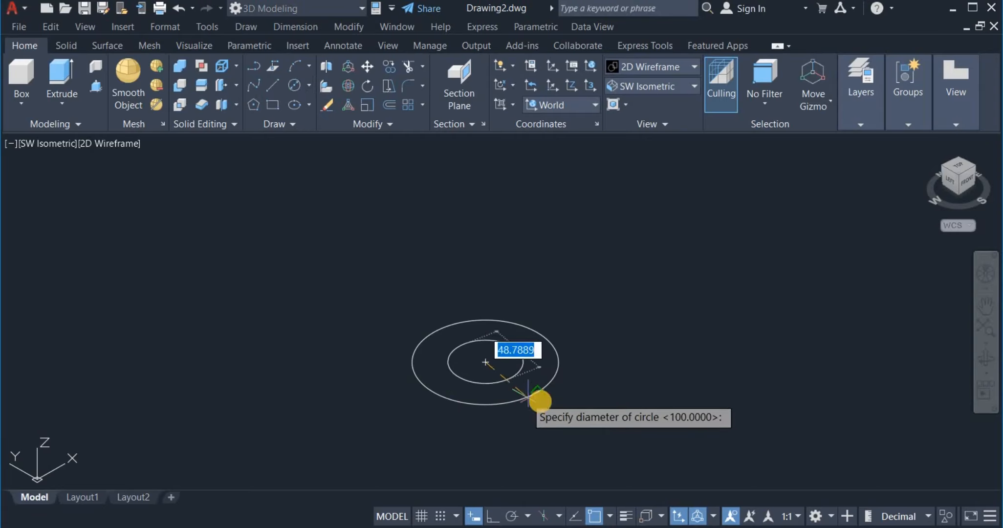
text(120)
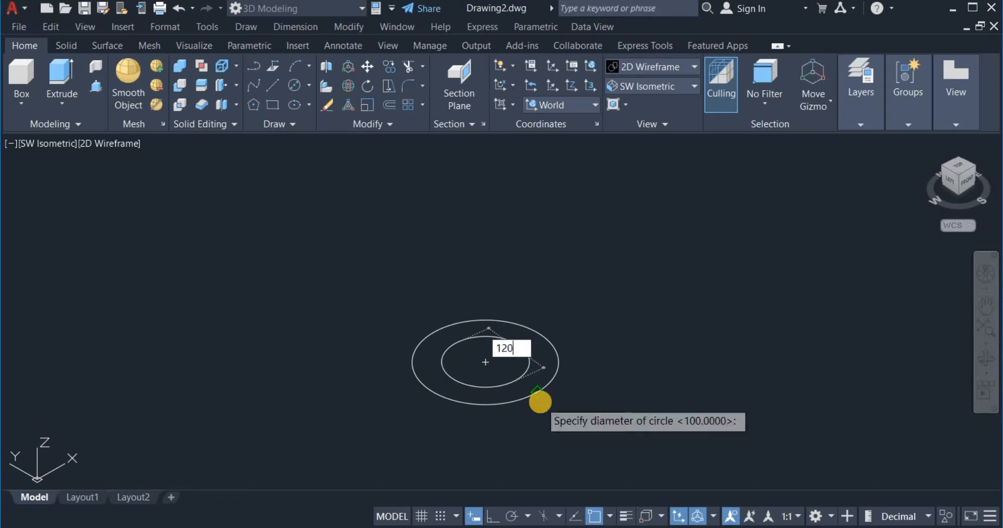
key(Return)
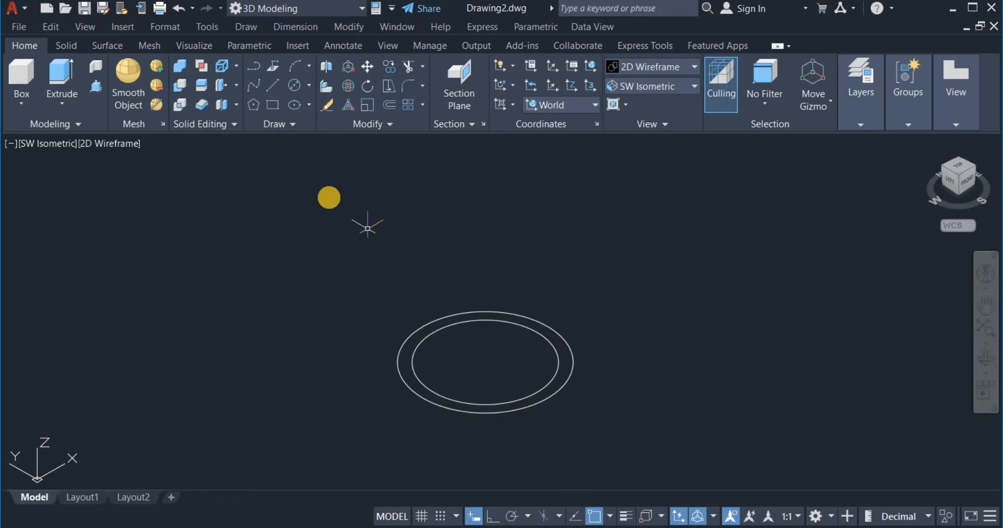
Move the 120-diameter circle 60 units up along the Z axis with Ortho mode on.
click(367, 66)
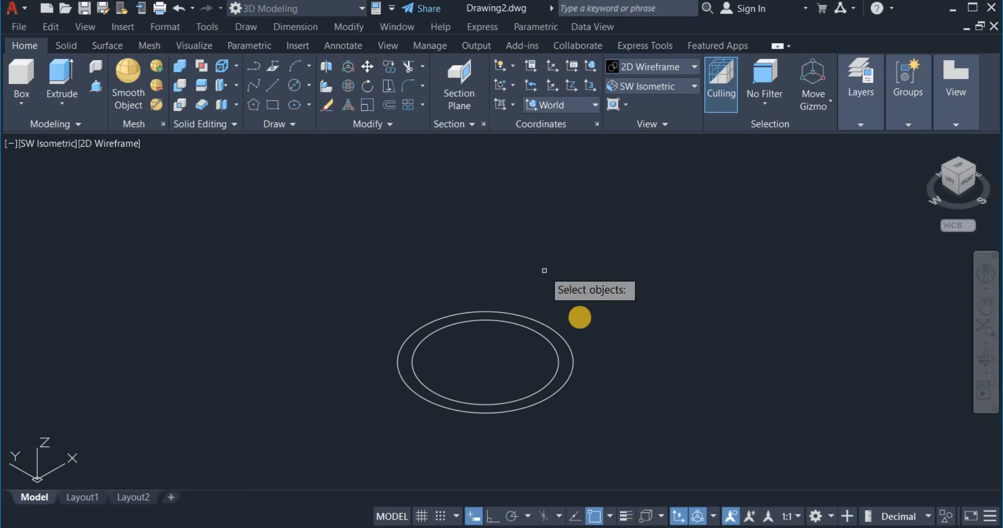
click(562, 329)
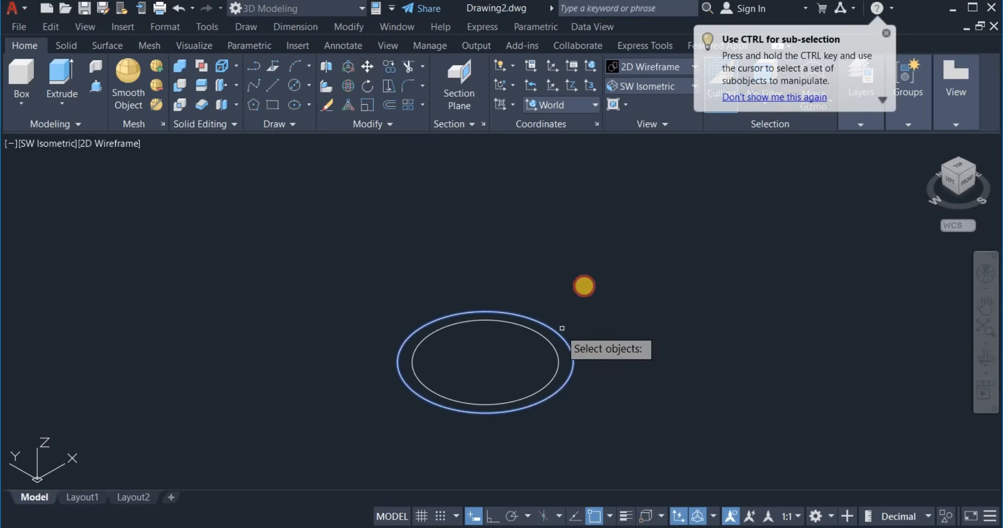
key(Return)
click(584, 282)
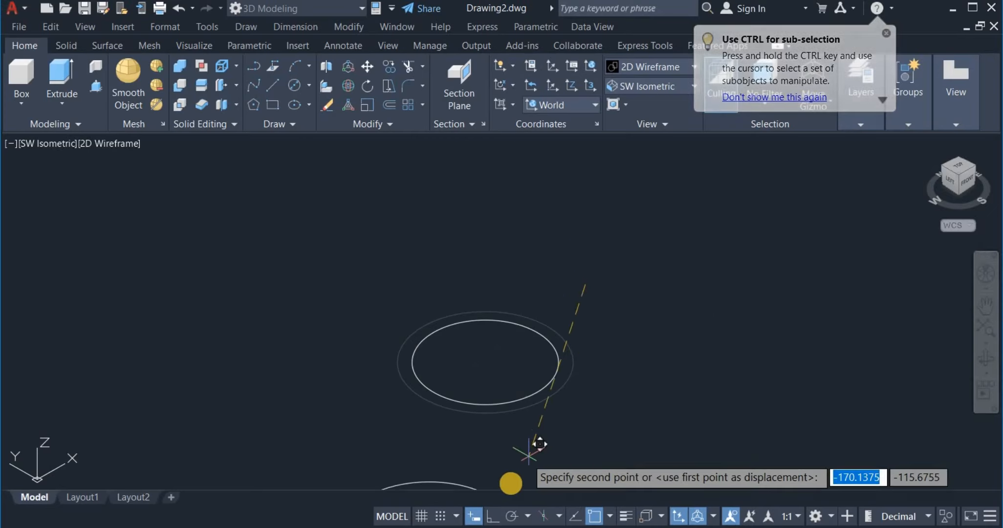
click(492, 517)
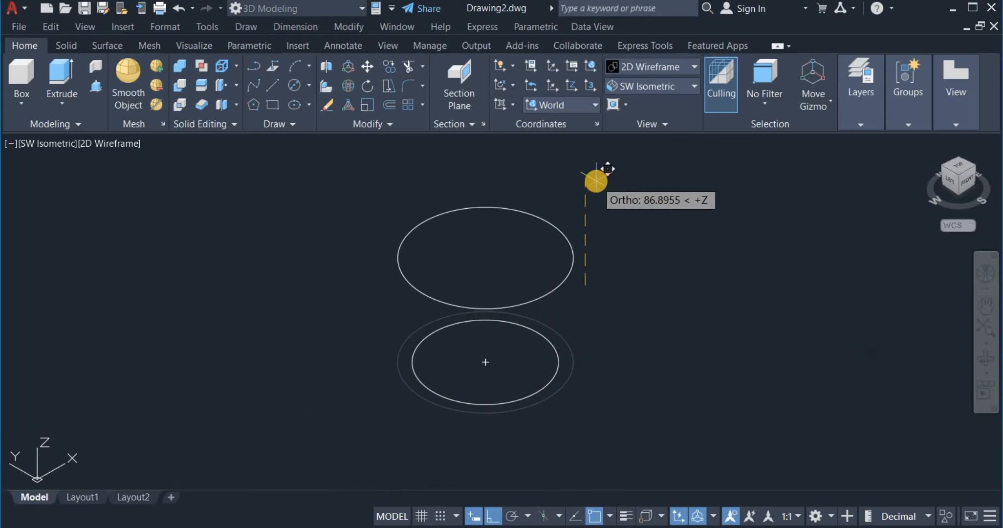
text(60)
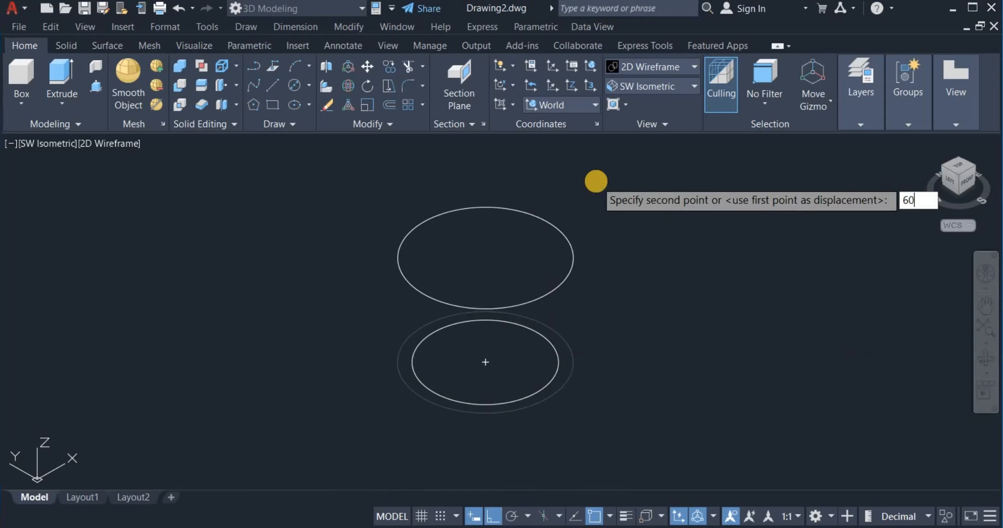
key(Return)
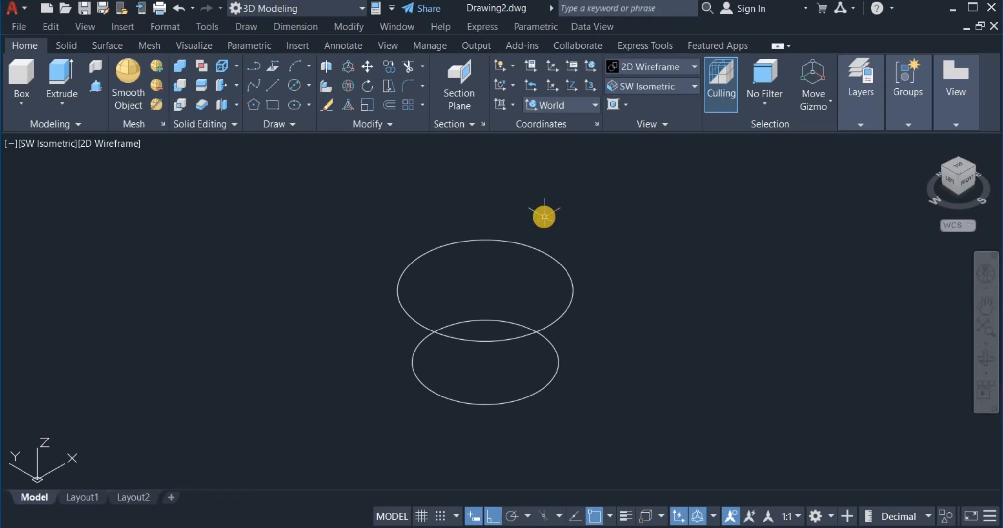
Copy the raised 120-diameter circle 30 units up along the Z axis.
click(391, 66)
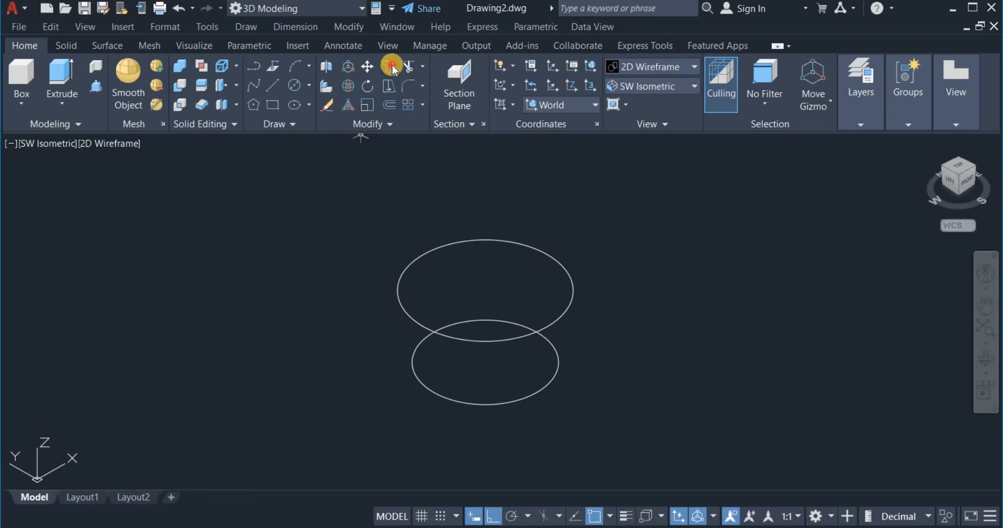
click(534, 243)
key(Return)
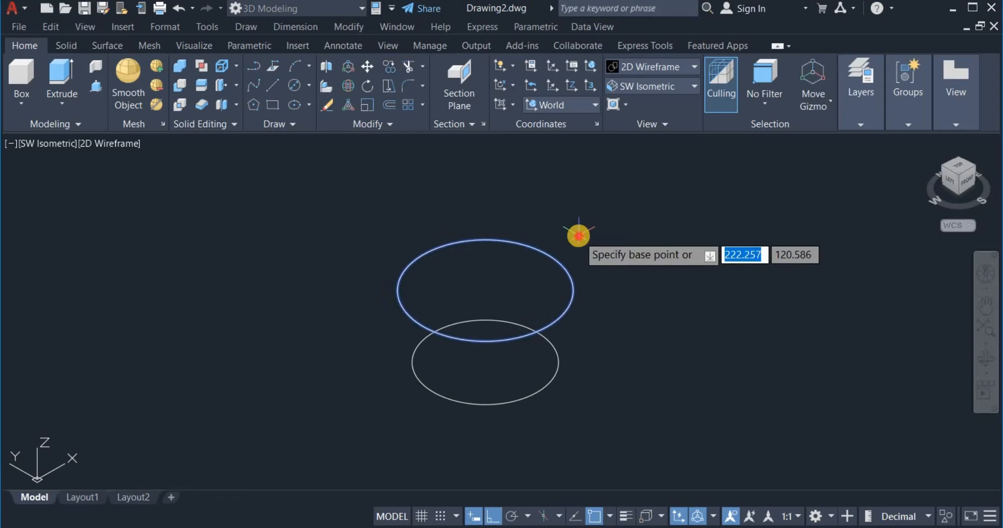
click(578, 235)
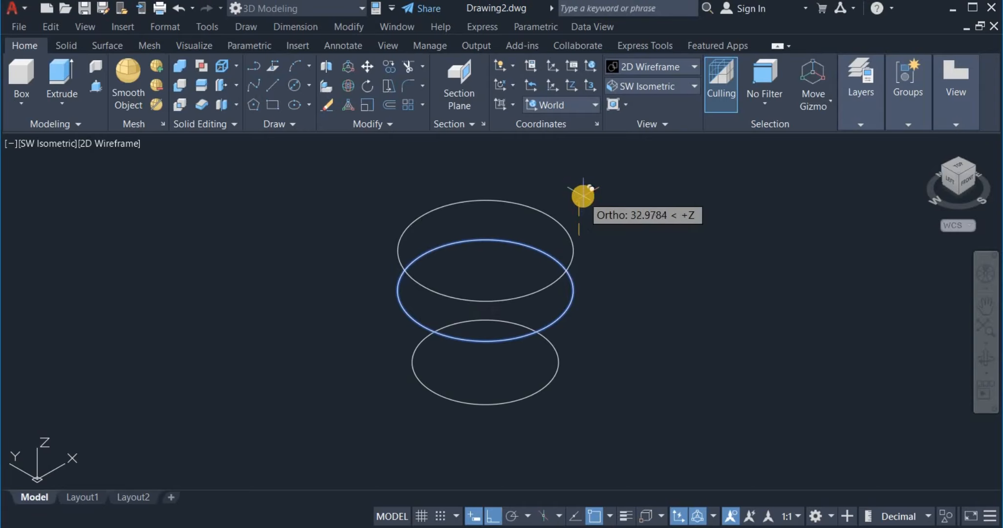
text(3)
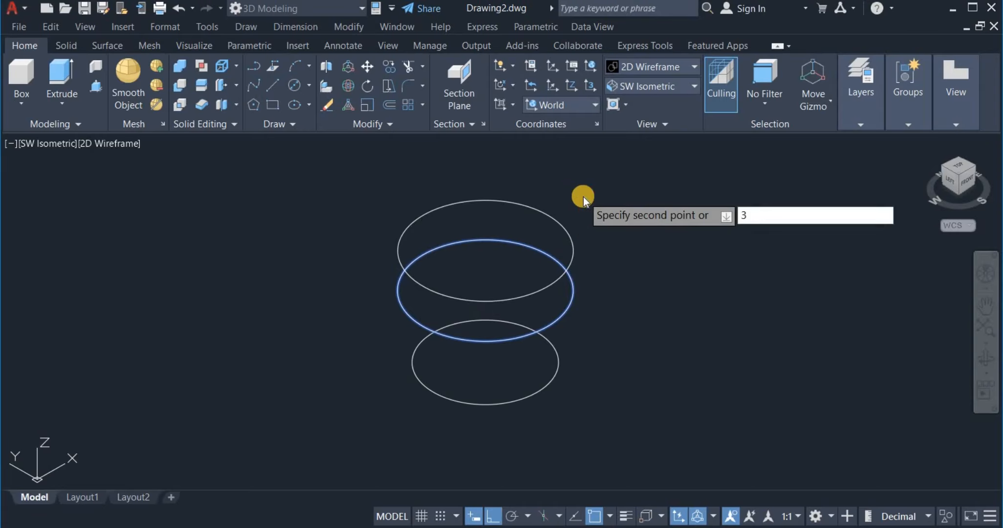
text(0)
key(Return)
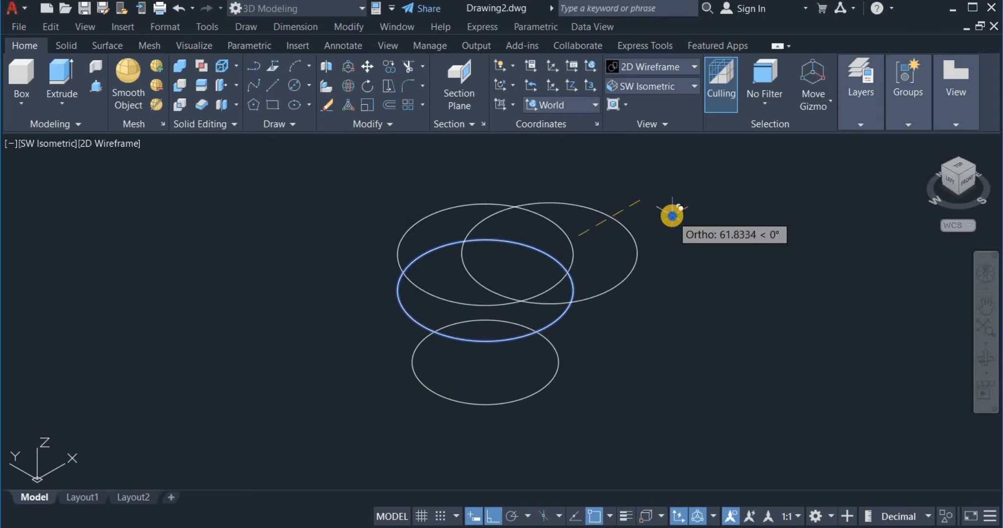
right_click(672, 215)
click(701, 224)
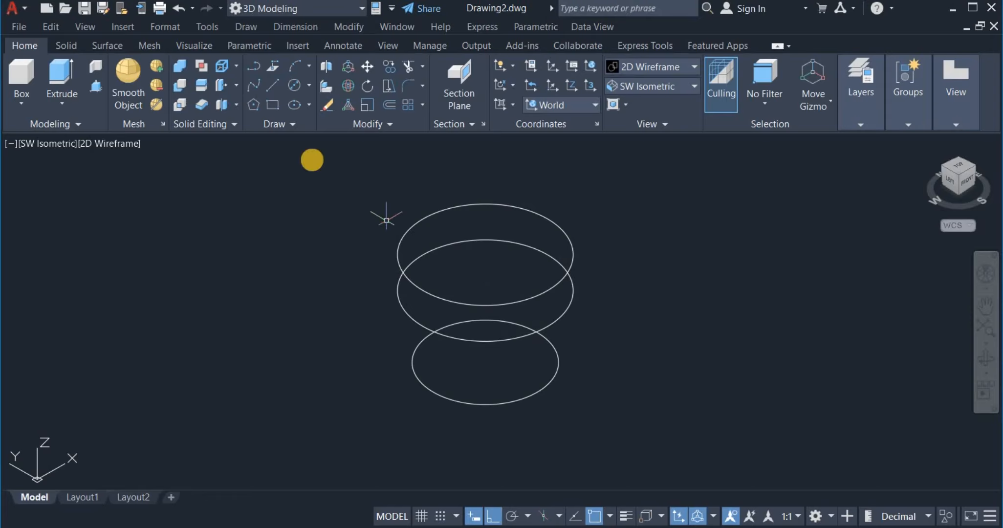
Draw a circle of diameter 85 by centre and diameter, concentric with the topmost circle.
click(309, 88)
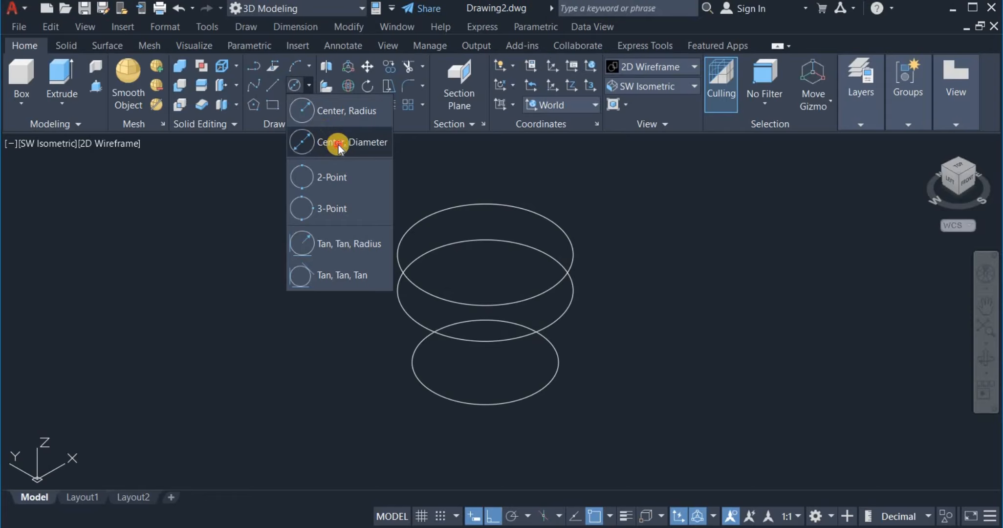
click(332, 143)
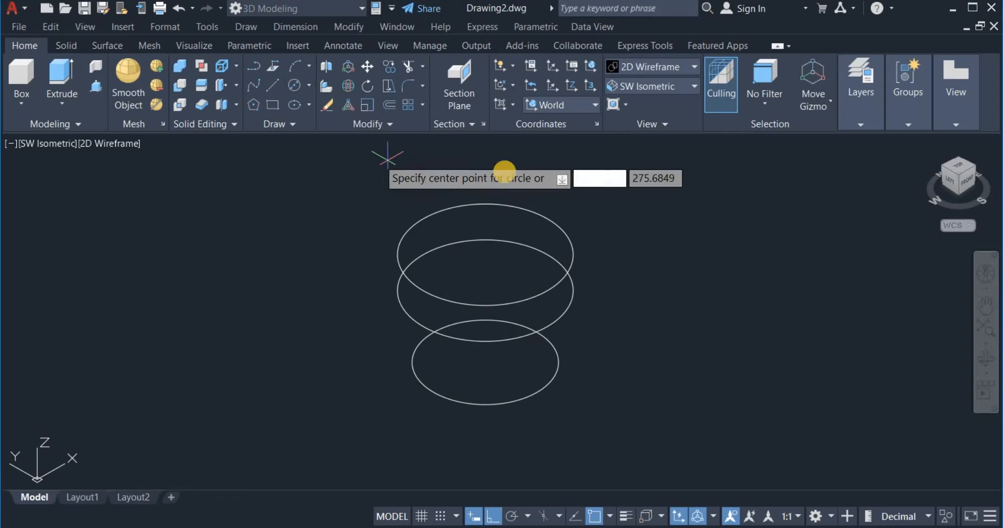
click(485, 253)
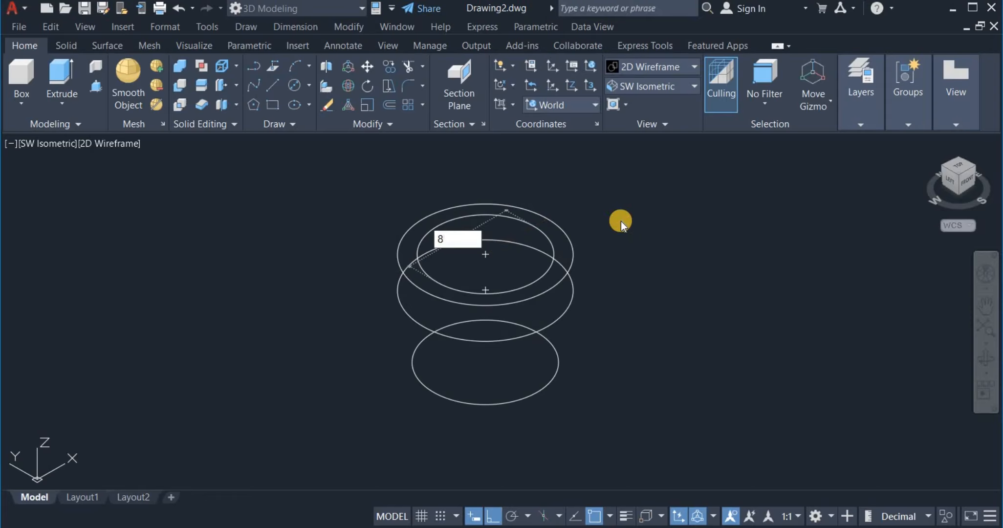
text(.5)
key(Return)
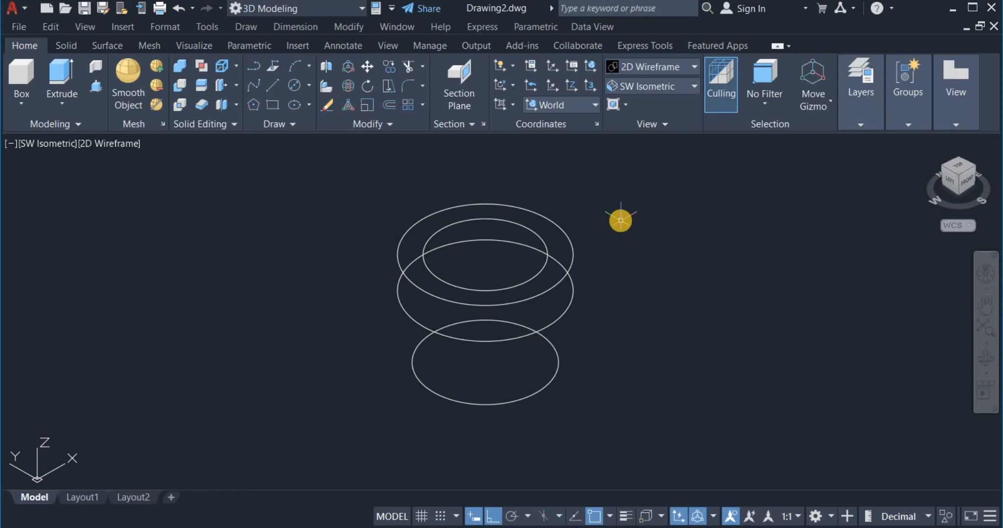
key(ctrl+z)
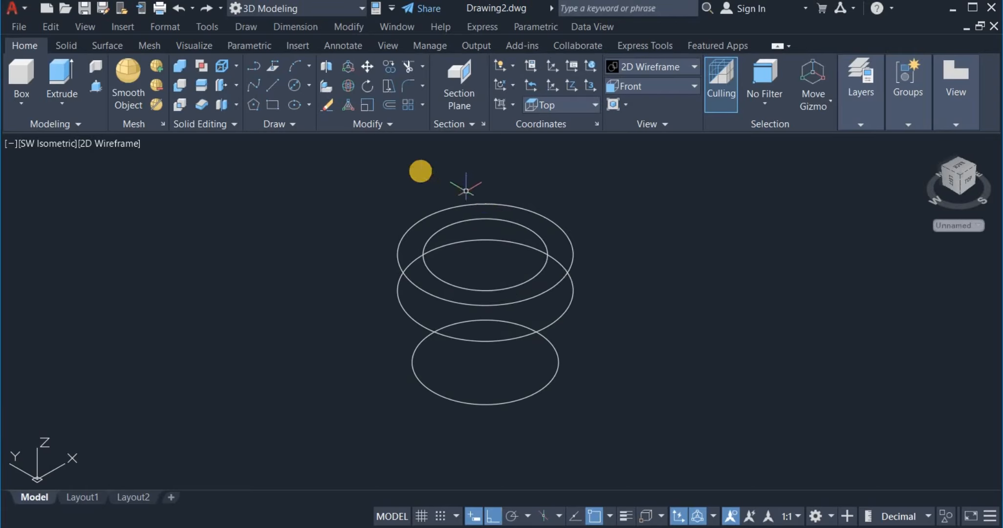
Move the 85-diameter circle 10 units up along the Z axis.
click(369, 68)
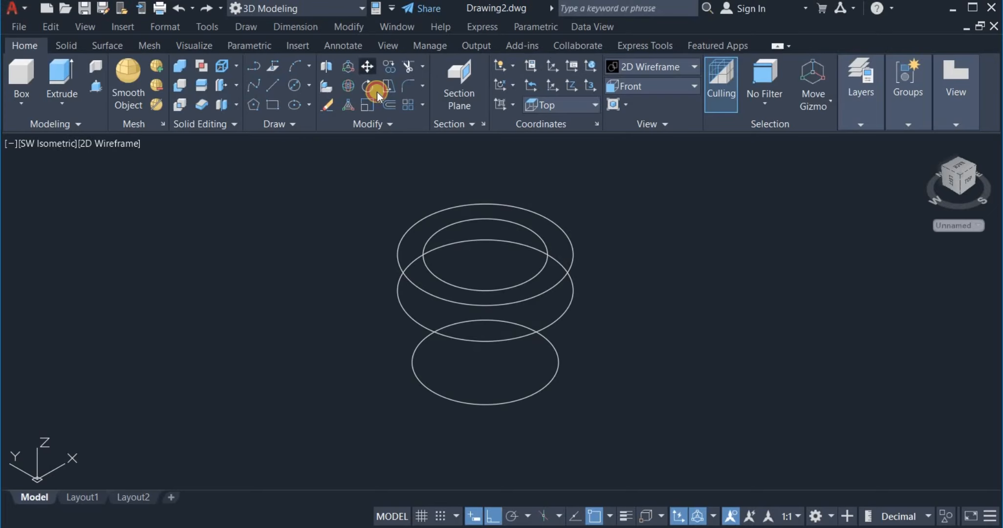
click(522, 225)
key(Return)
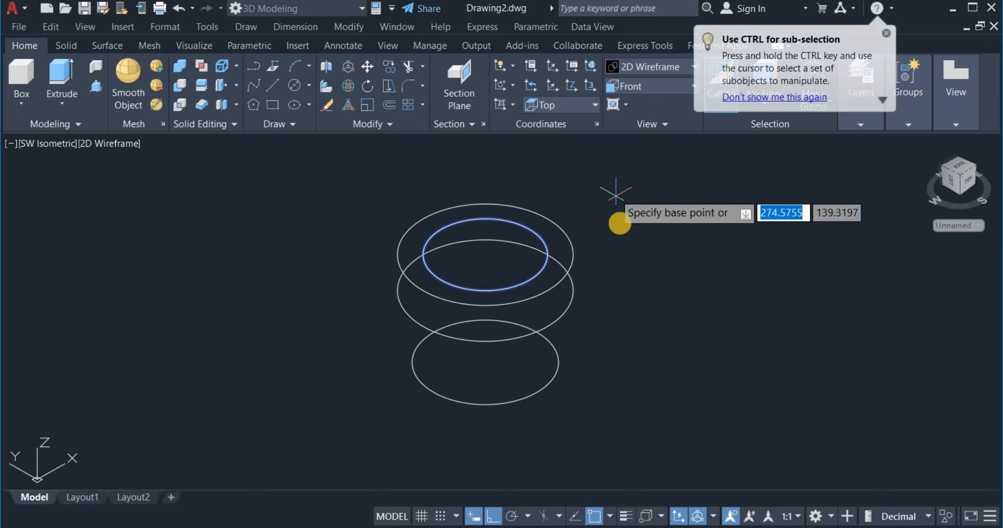
click(620, 248)
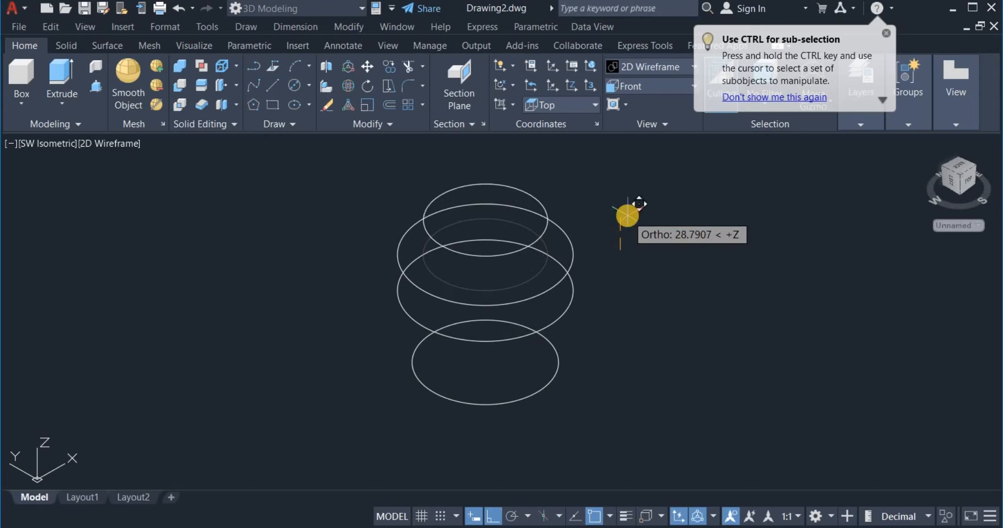
text(10)
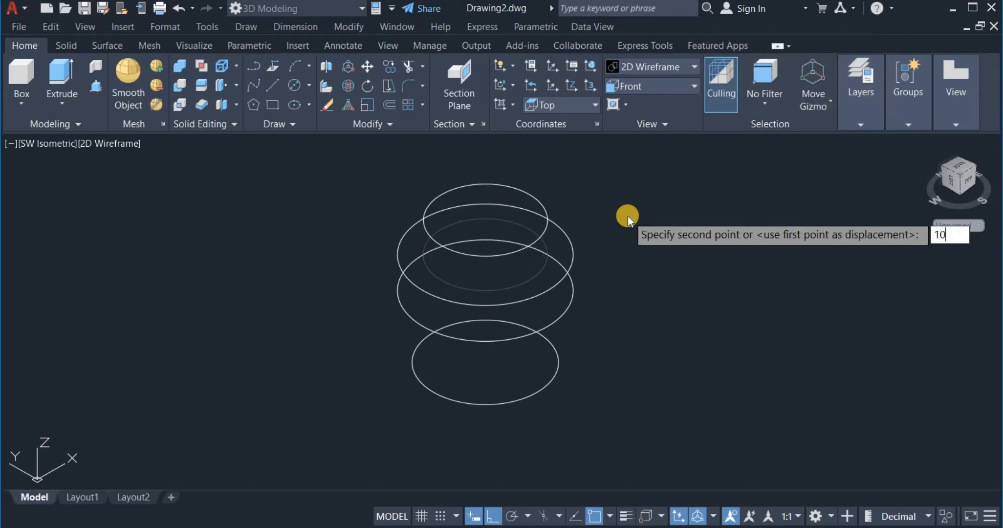
key(Return)
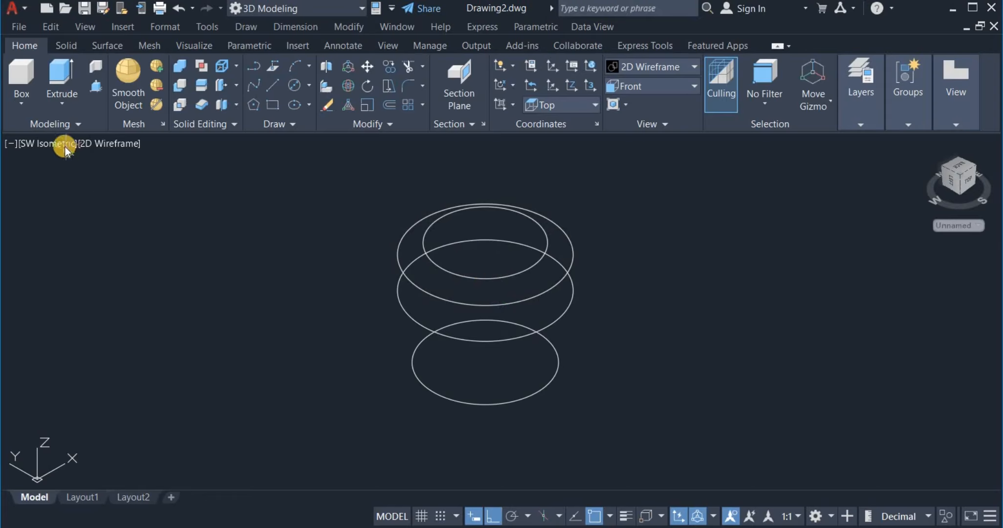
Loft the four circles in order from the lowest to the highest, with surface control at cross sections set to Ruled.
click(62, 103)
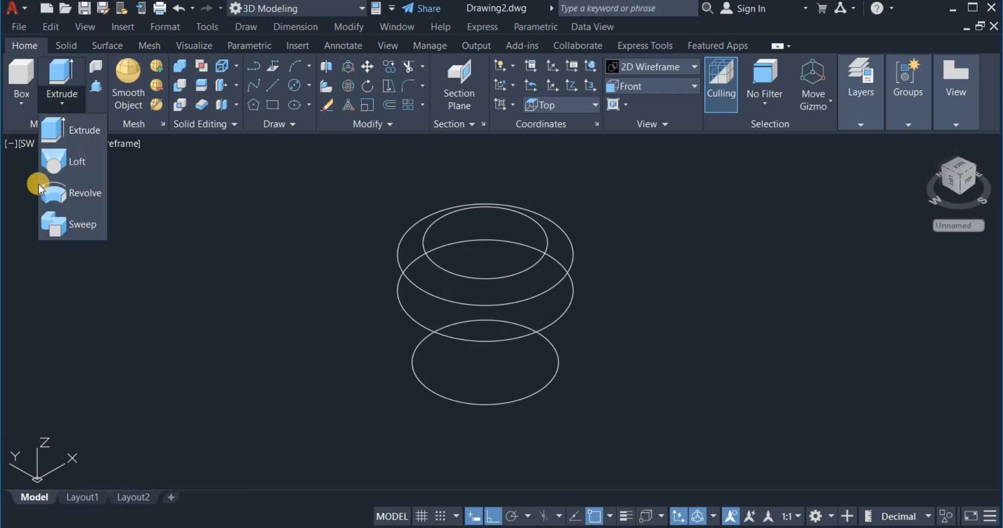
click(54, 164)
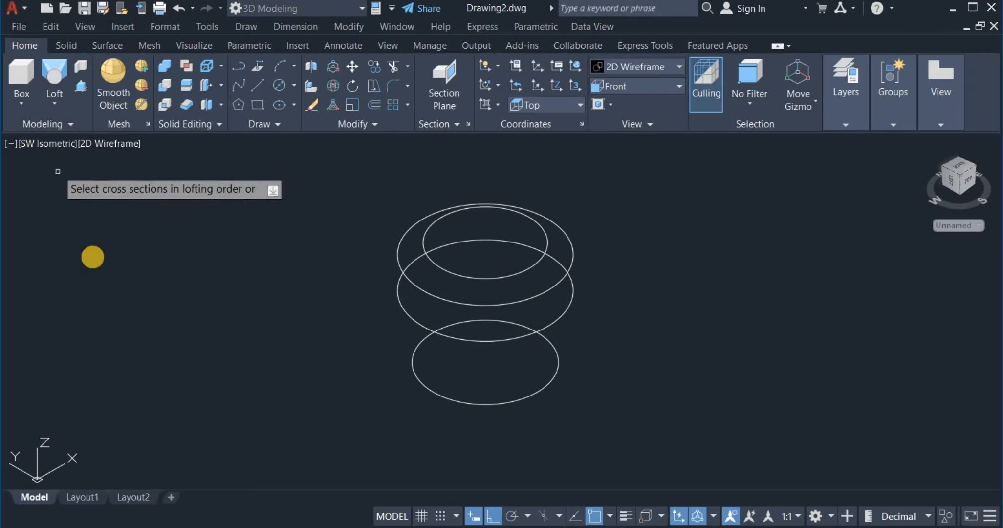
click(495, 401)
click(554, 318)
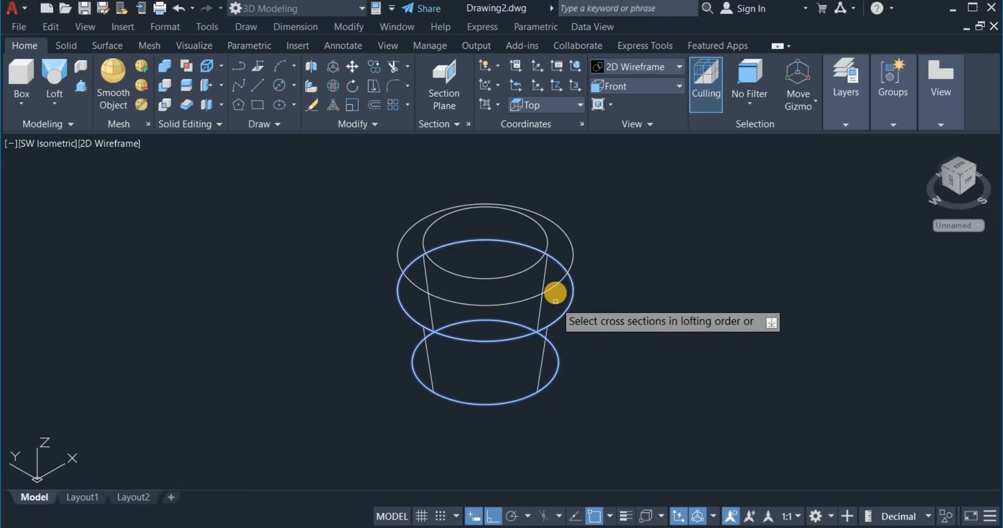
click(555, 285)
click(522, 219)
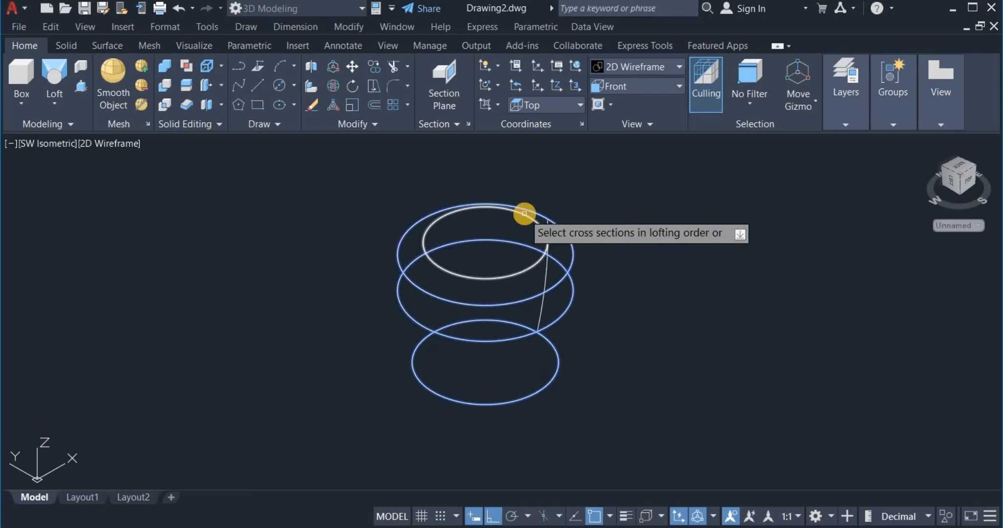
right_click(637, 208)
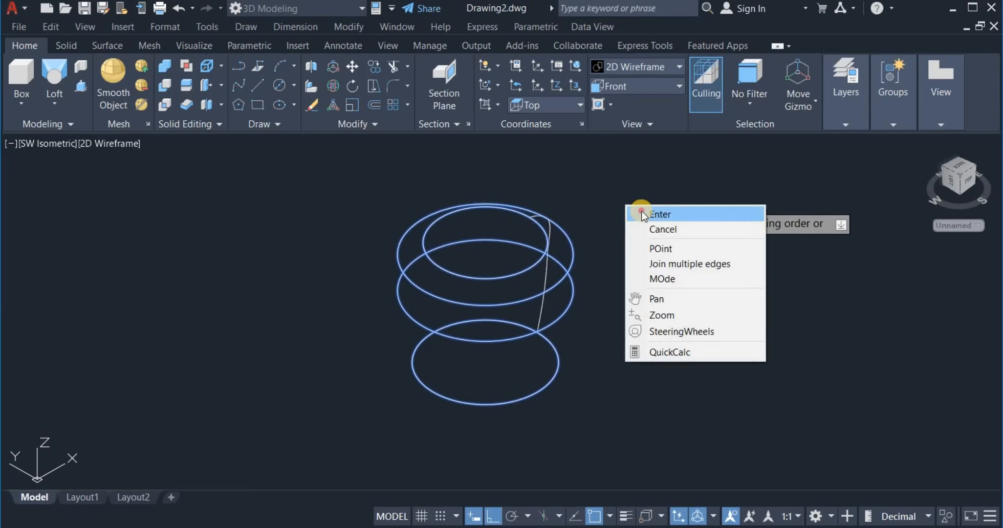
click(642, 213)
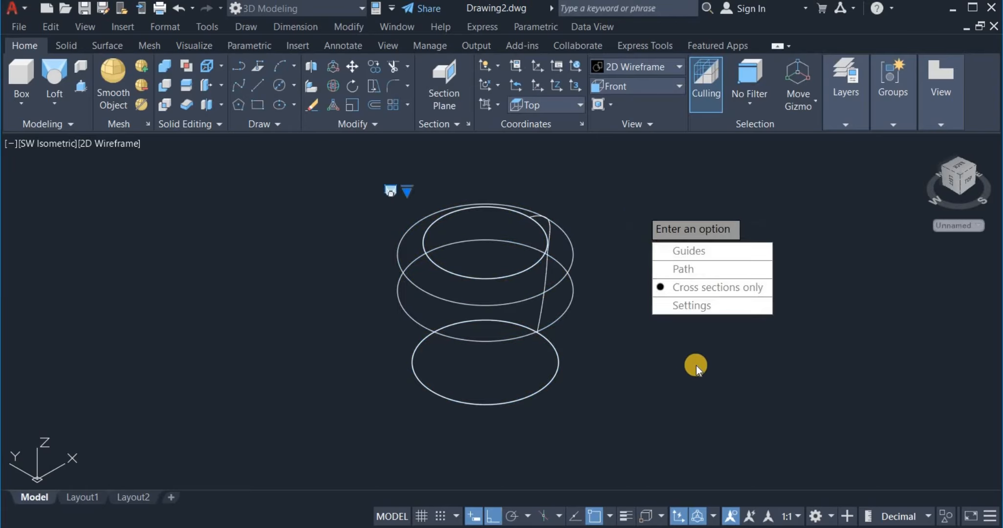
click(702, 308)
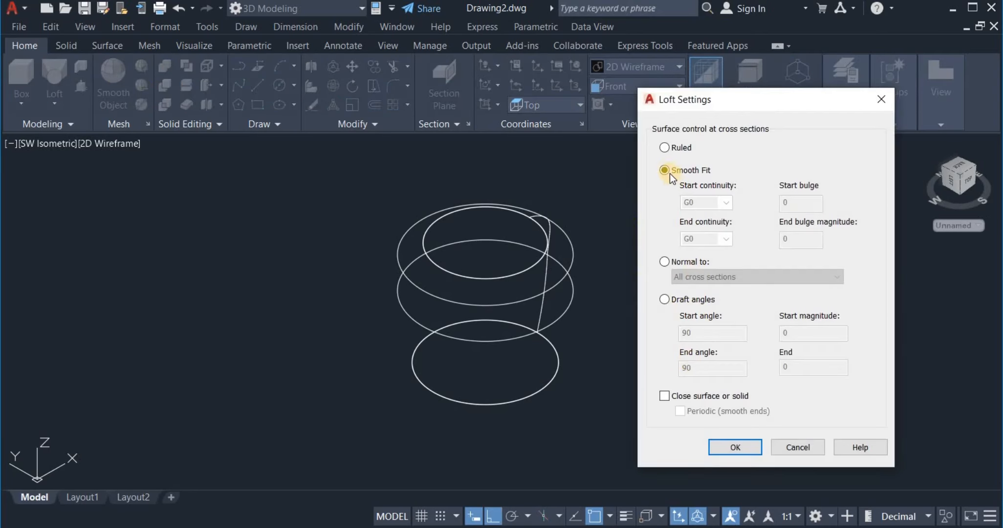
click(664, 147)
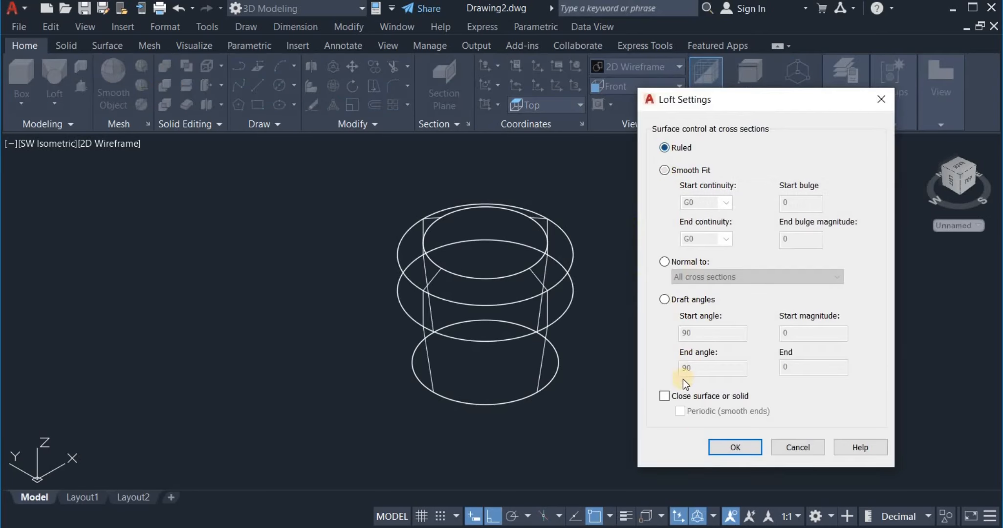
click(722, 446)
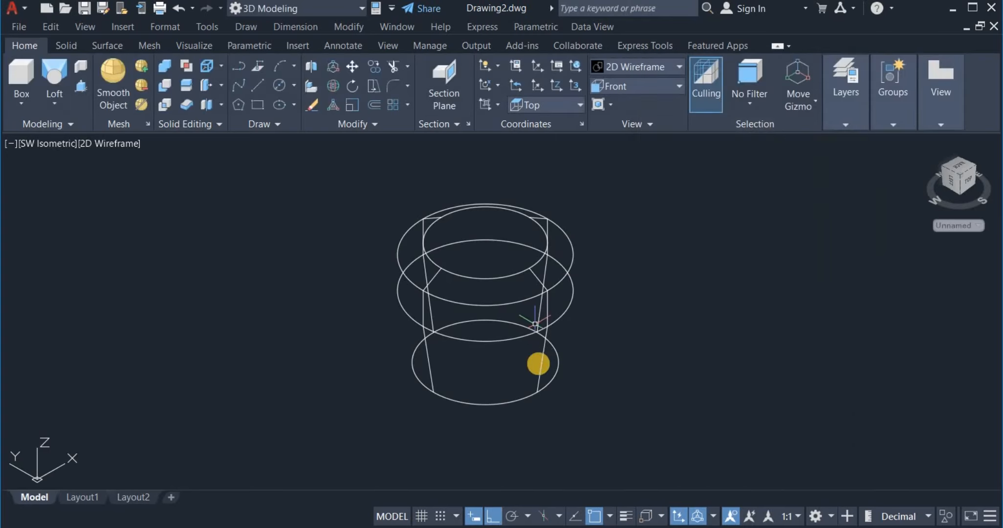
Preview the lofted body in the Shades of Gray visual style and return to 2D Wireframe.
click(640, 66)
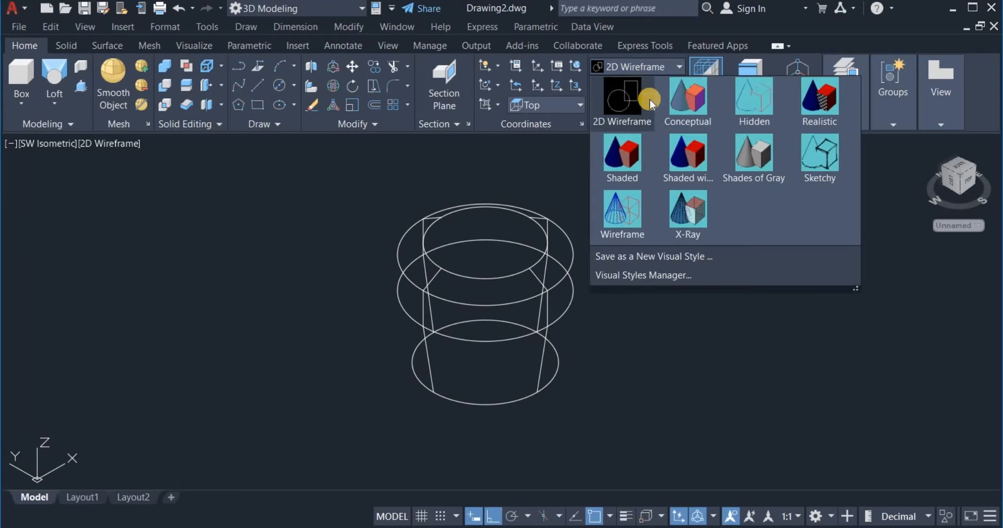
click(753, 153)
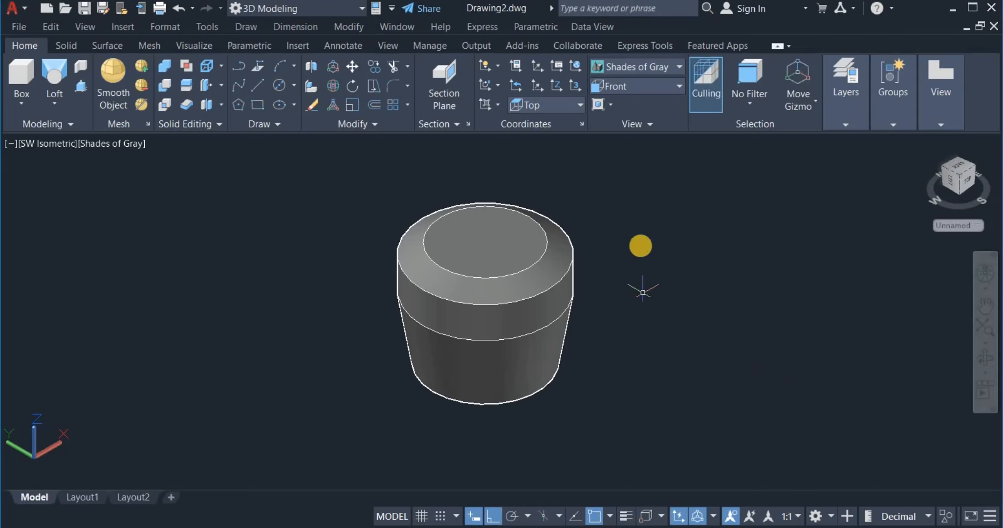
click(629, 66)
click(621, 89)
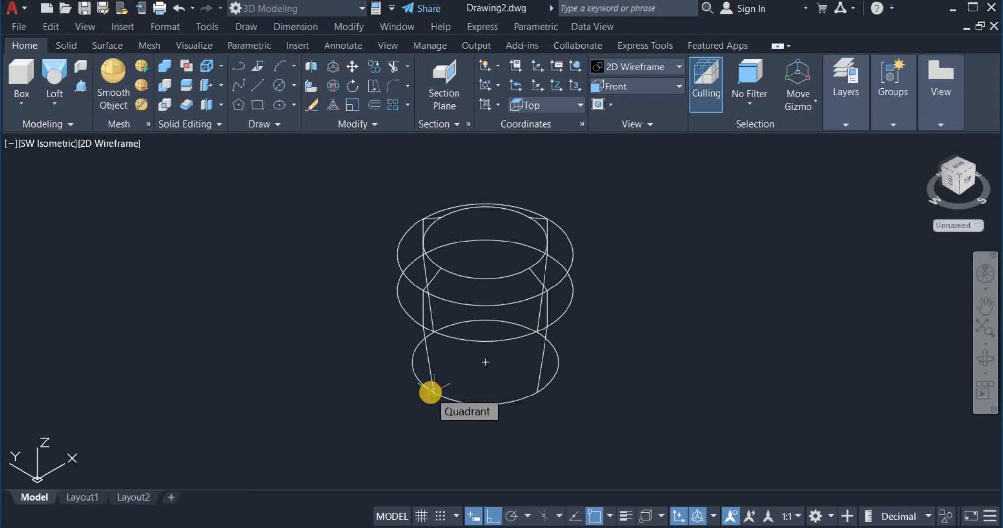
Draw a line along the lower body wall from the base circle's quadrant to the matching quadrant of the circle above it.
click(430, 392)
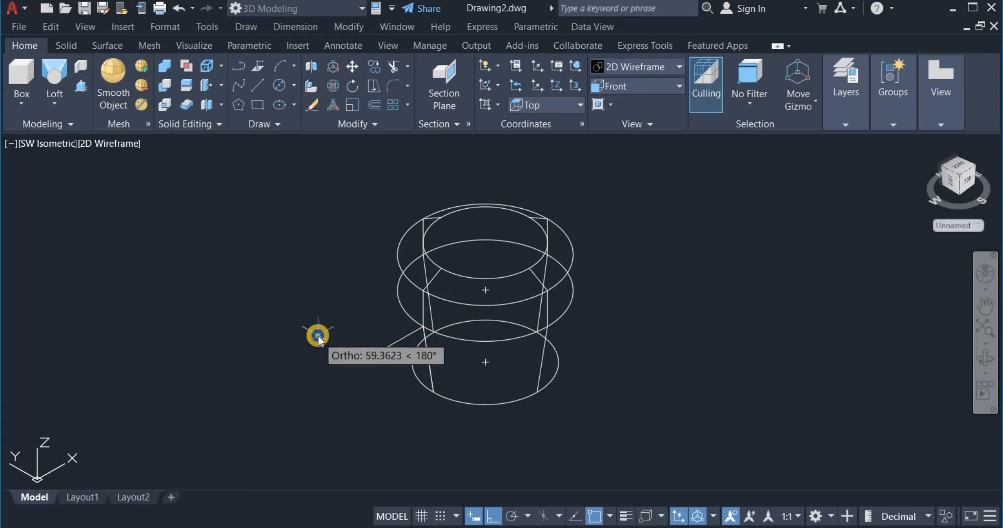
right_click(317, 337)
click(337, 345)
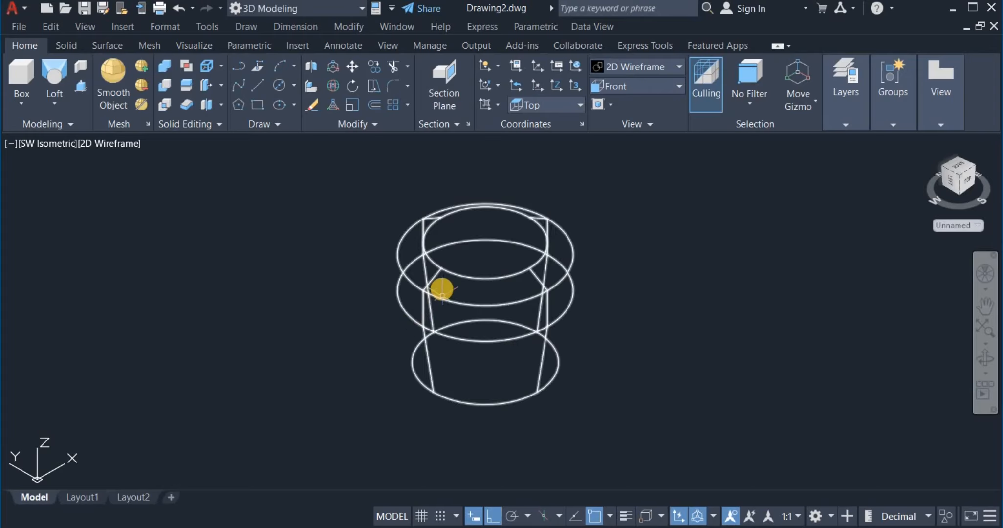
Draw a sloping line from the top circle's quadrant to the matching quadrant of the wide circle just below it.
scroll(439, 278, up, 3)
scroll(438, 278, up, 2)
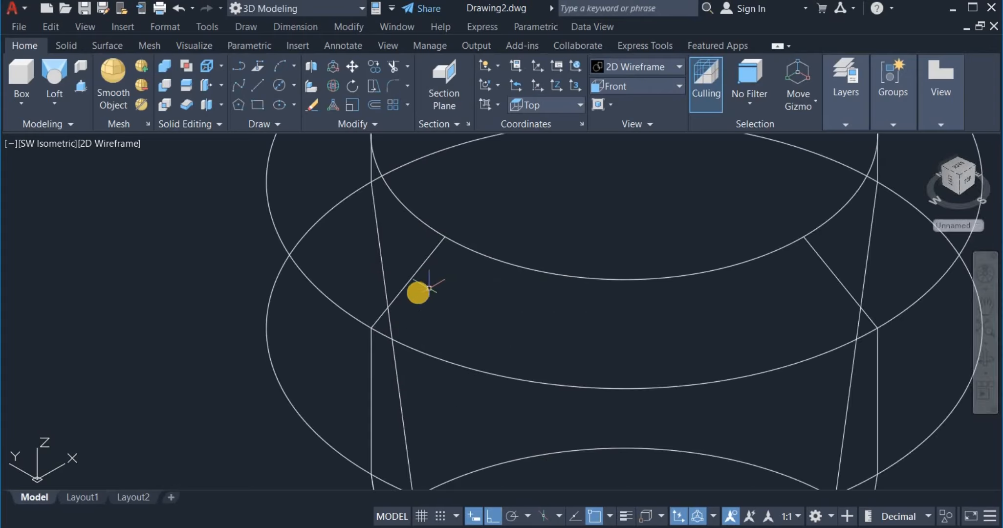
click(259, 85)
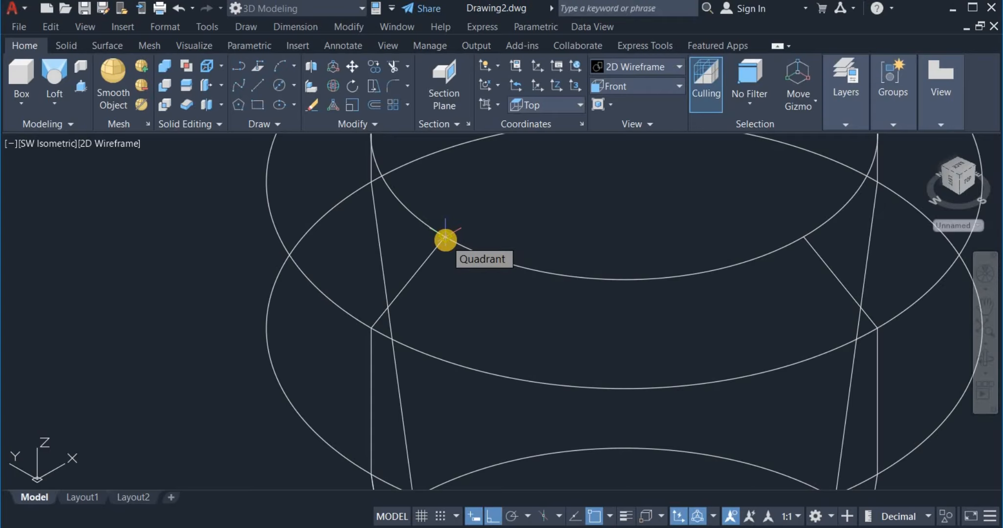
click(446, 239)
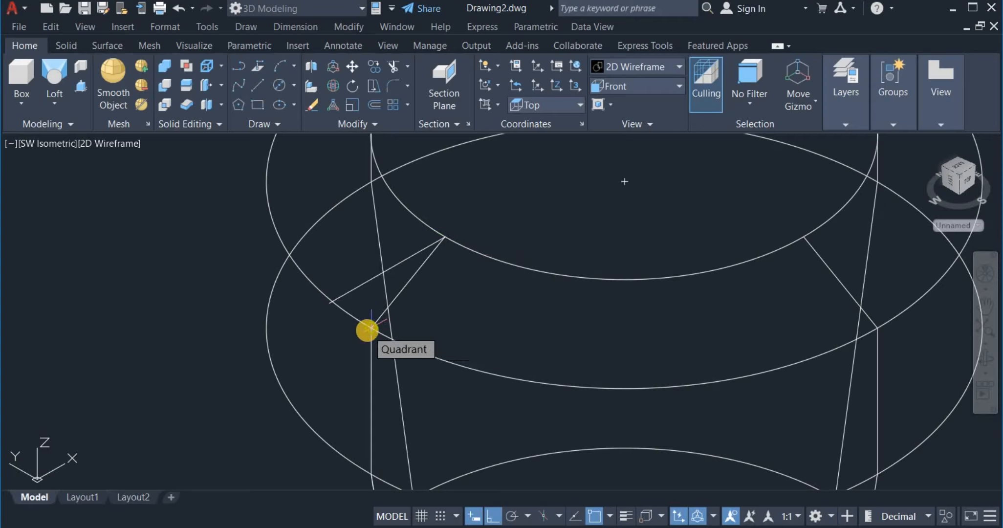
click(368, 328)
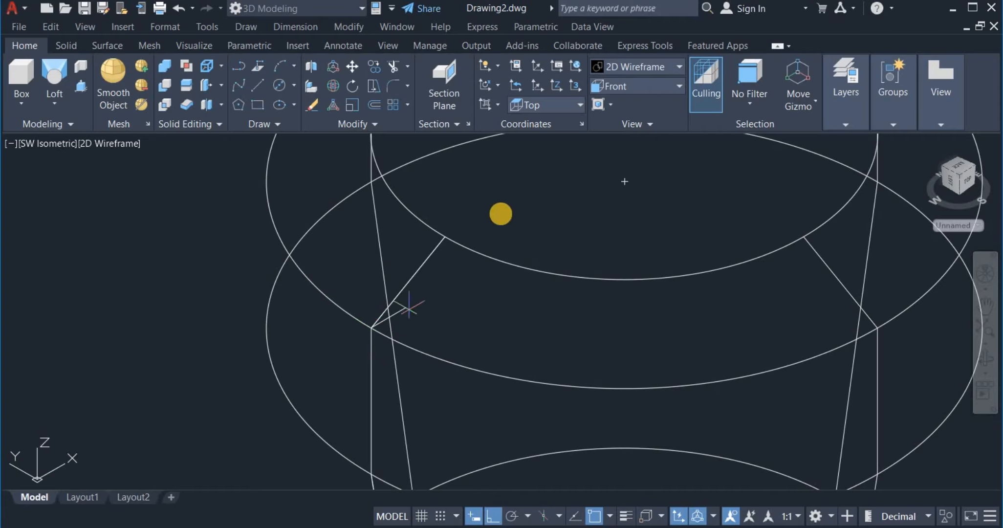
right_click(505, 202)
click(519, 214)
scroll(440, 274, down, 4)
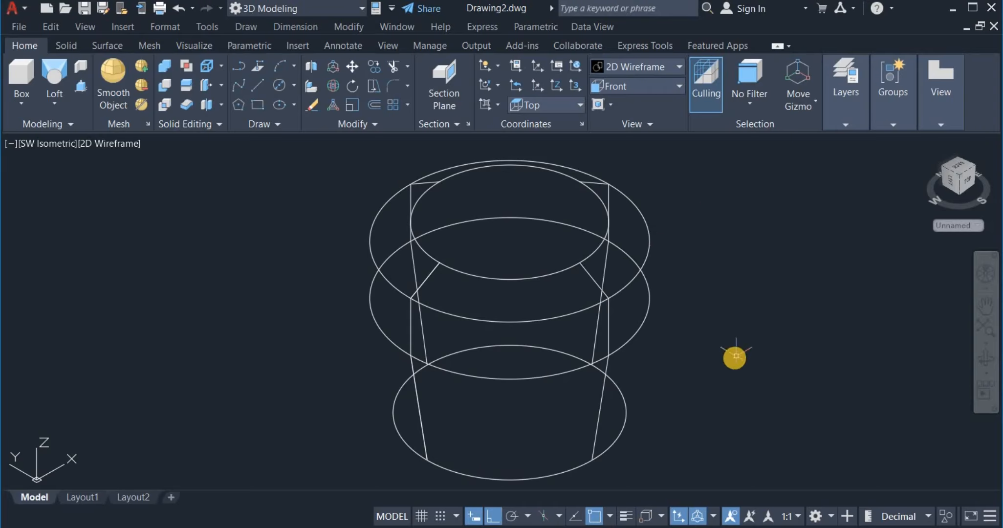
Mirror the sloping line near the rim about a mirror line through the body's centre, keeping the source object.
click(435, 265)
click(346, 128)
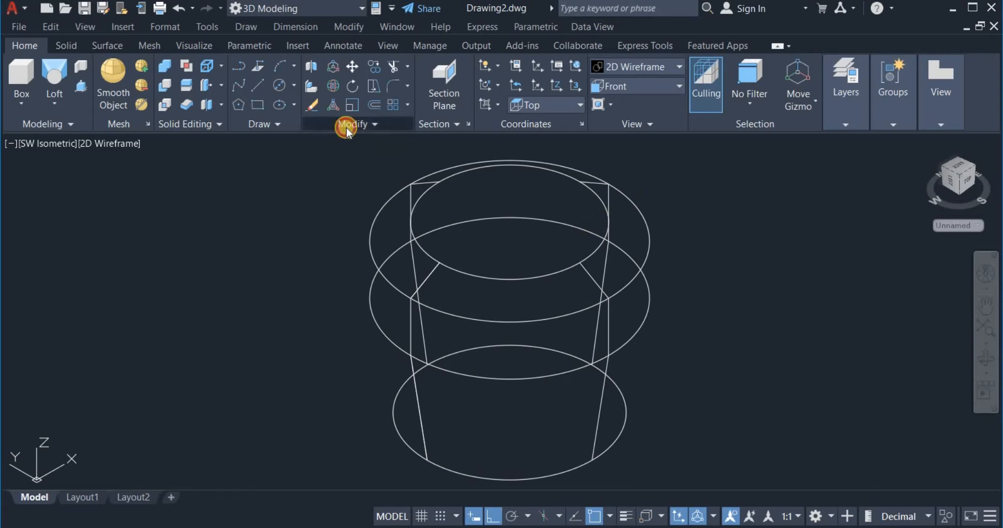
click(396, 141)
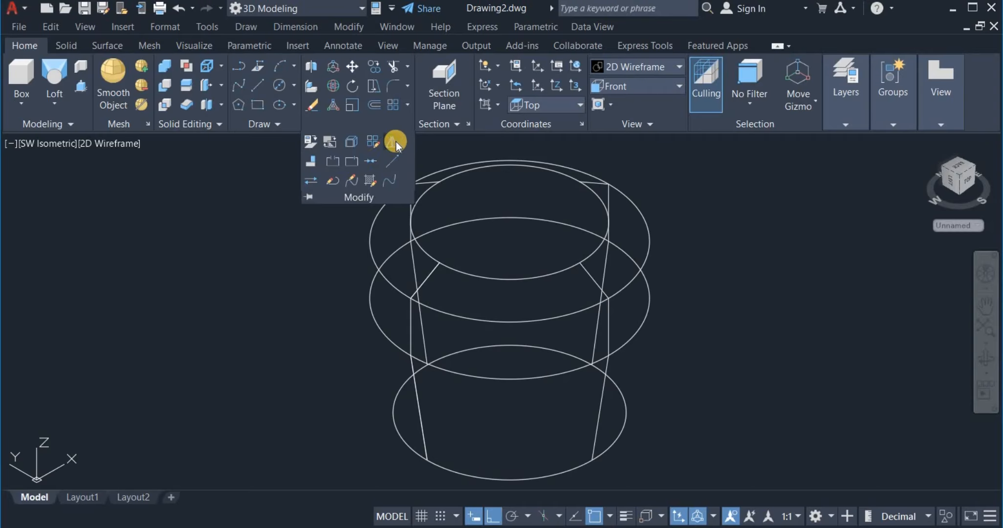
click(424, 280)
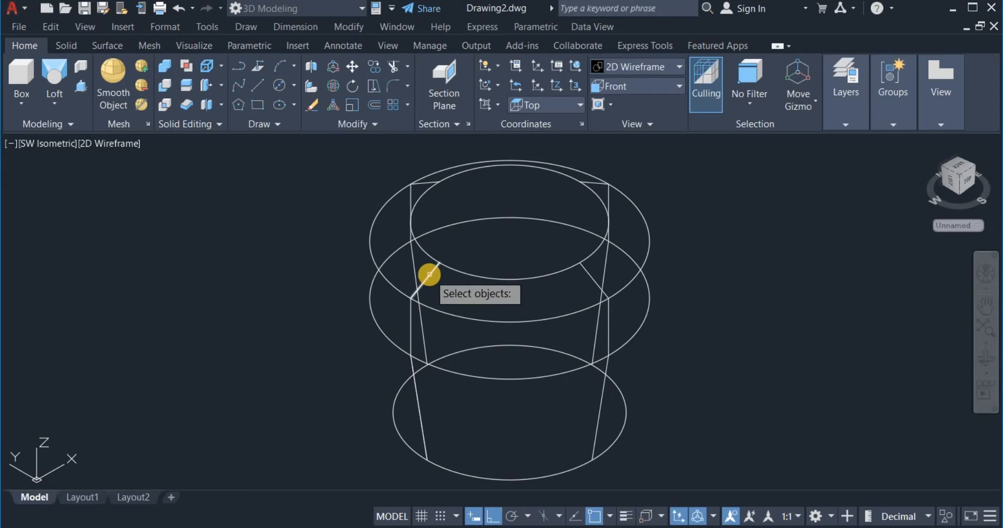
key(Return)
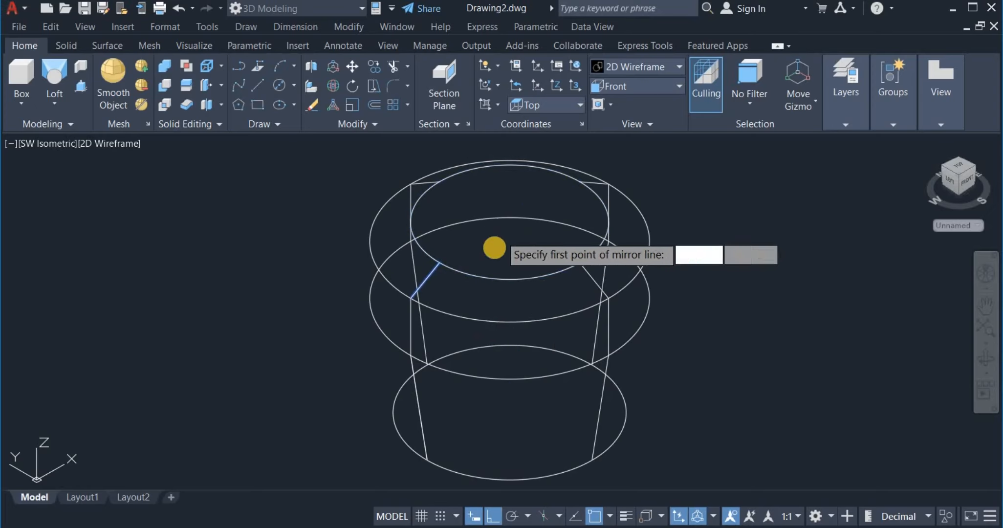
click(507, 298)
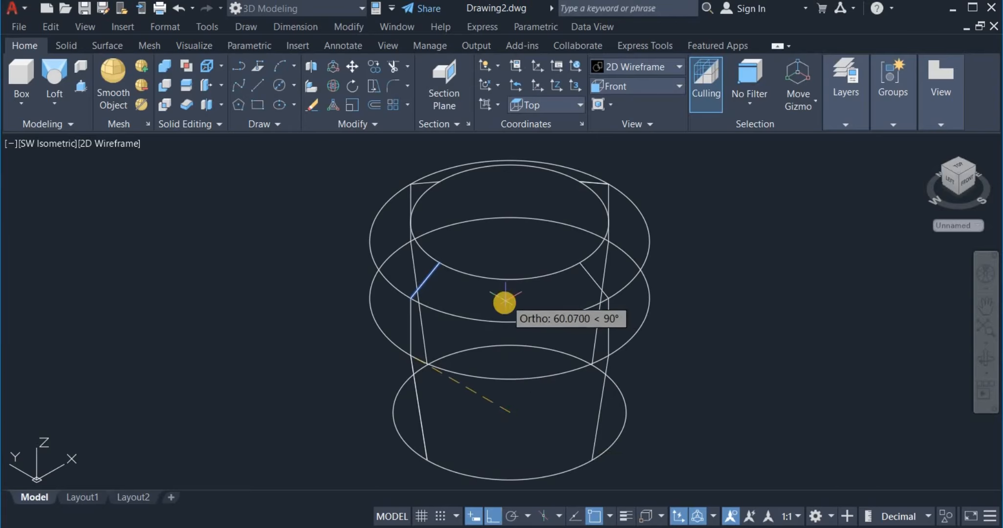
click(453, 348)
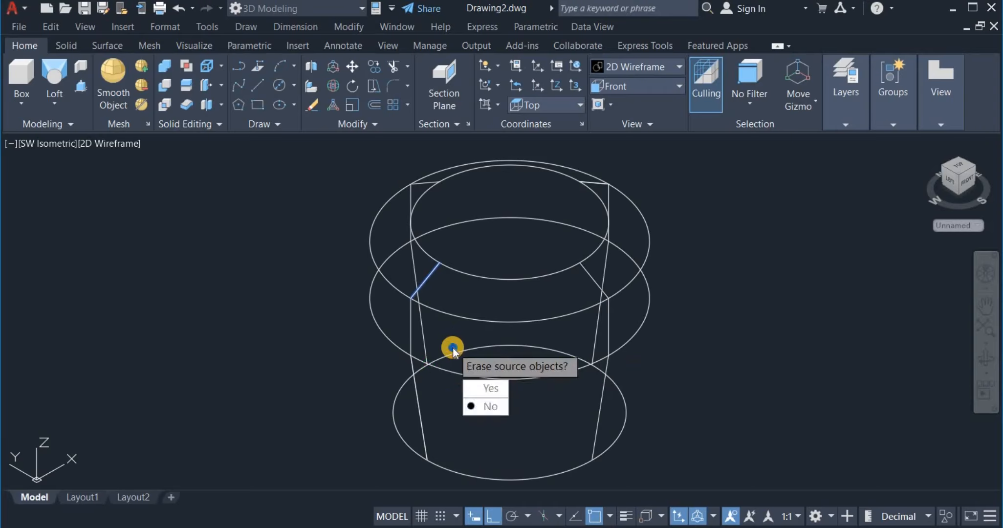
right_click(453, 347)
click(461, 354)
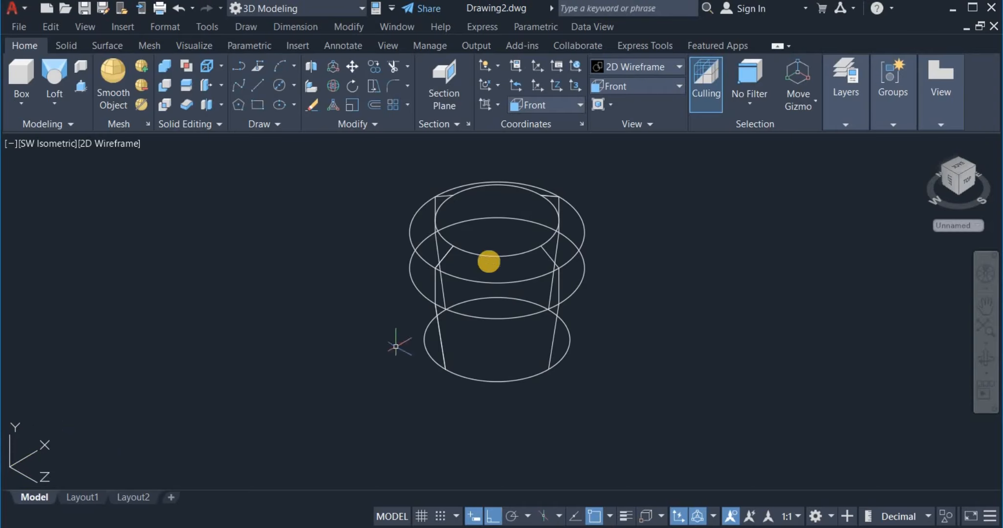
Set the UCS to Left and draw an ellipse centred on the lower wall line's midpoint, reaching its upper end, other axis distance about 24.7.
click(544, 110)
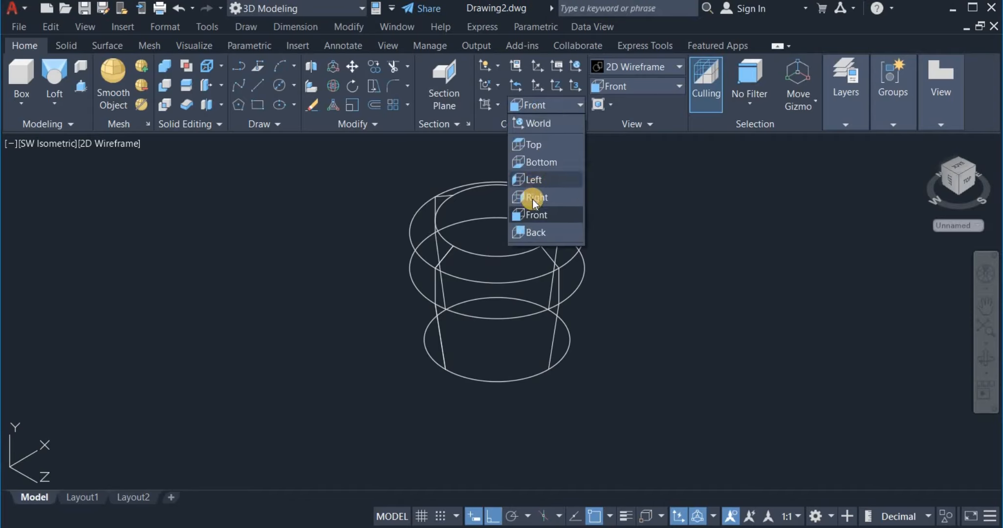
click(532, 198)
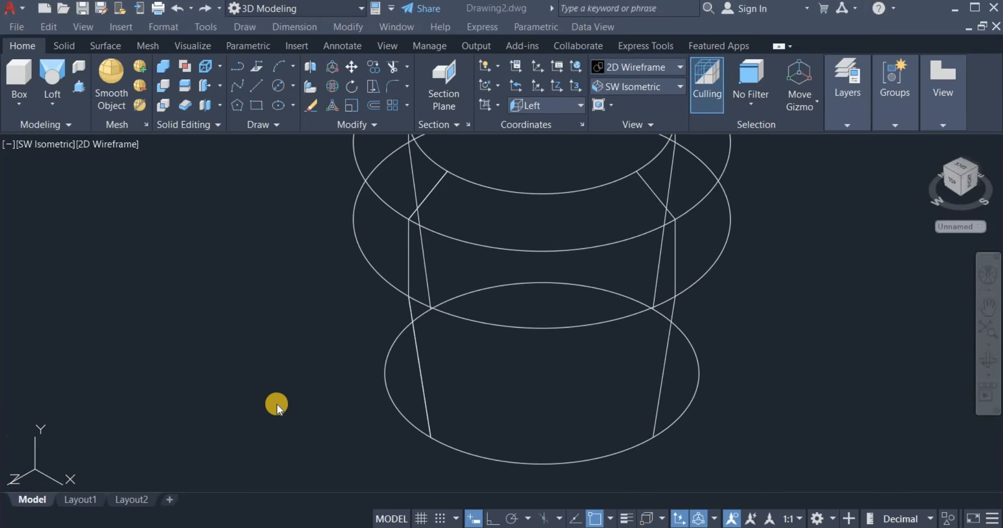
click(293, 106)
click(294, 106)
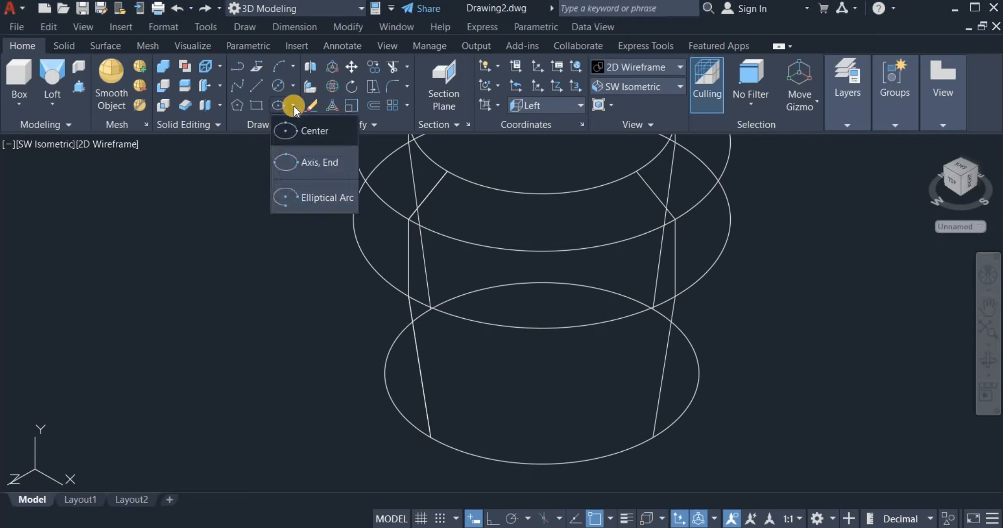
click(304, 155)
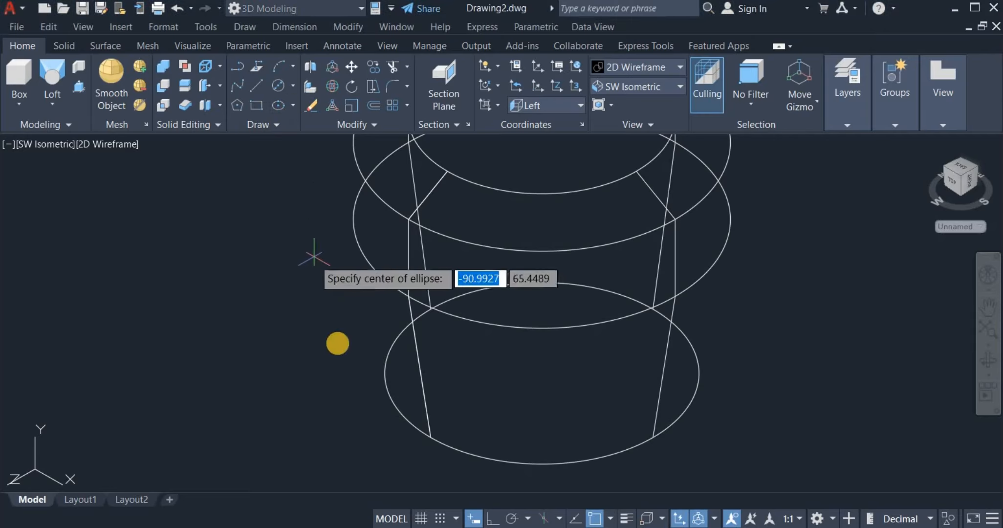
click(416, 367)
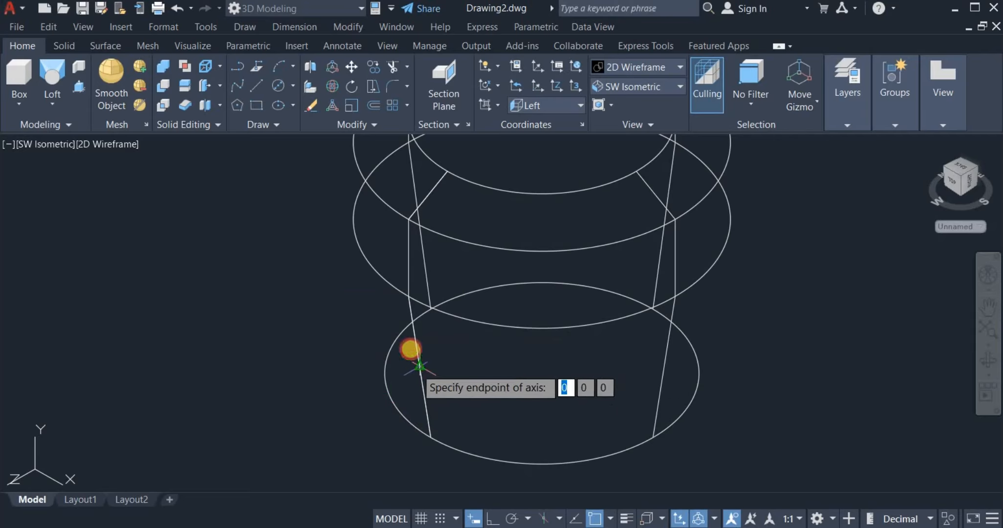
click(408, 298)
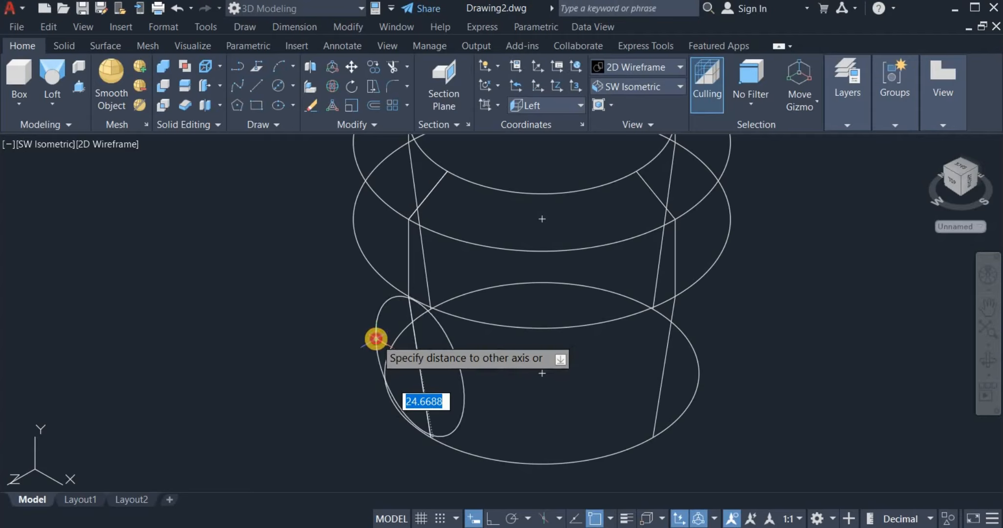
click(376, 339)
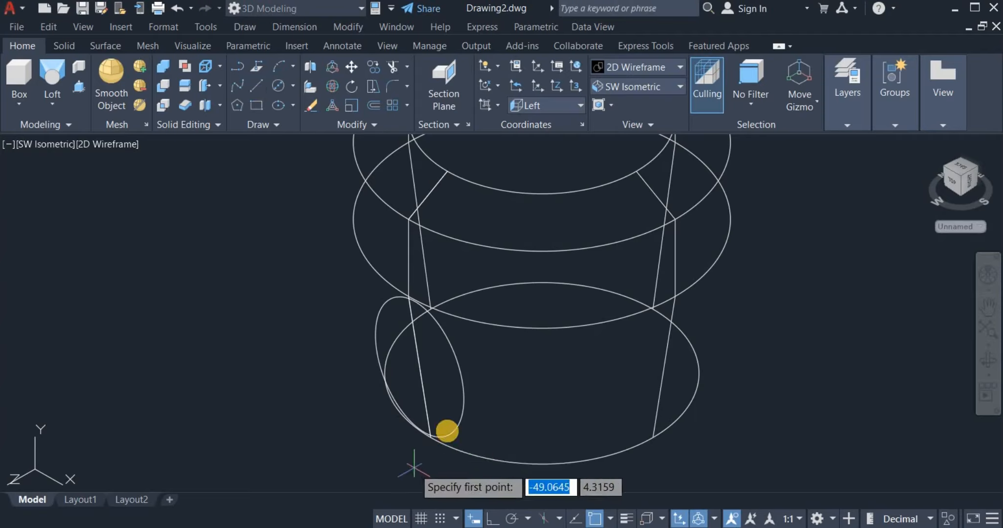
With Ortho on, draw a straight line from the ellipse's centre outward from the body along the +Z axis.
click(419, 367)
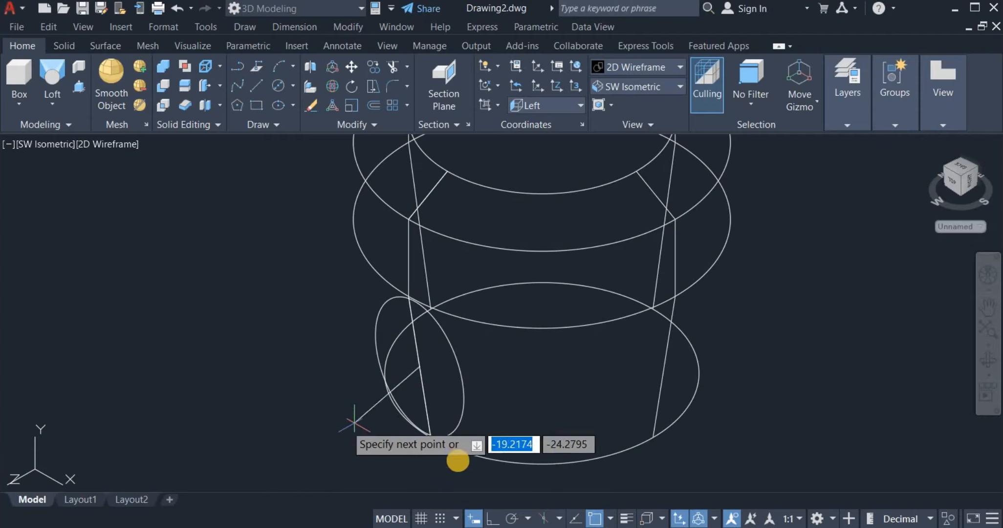
click(493, 518)
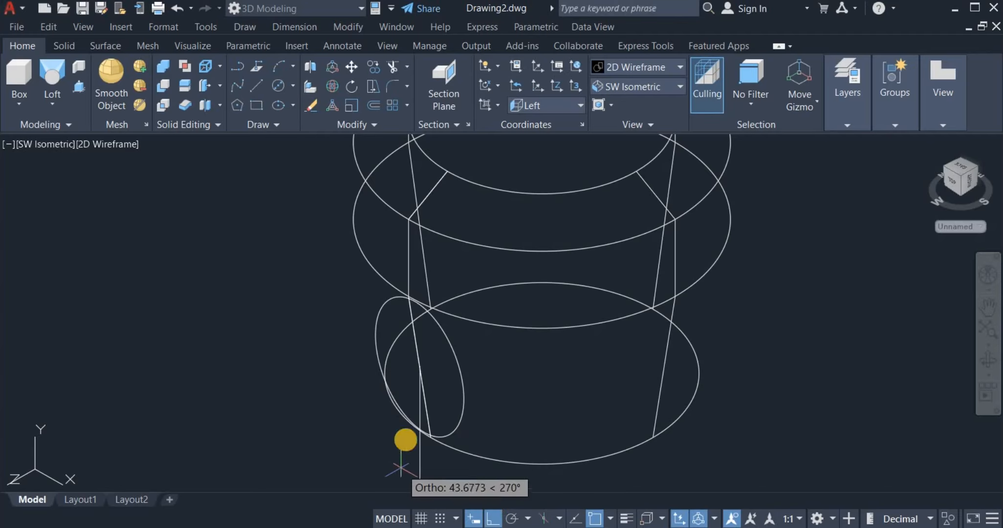
scroll(403, 440, down, 3)
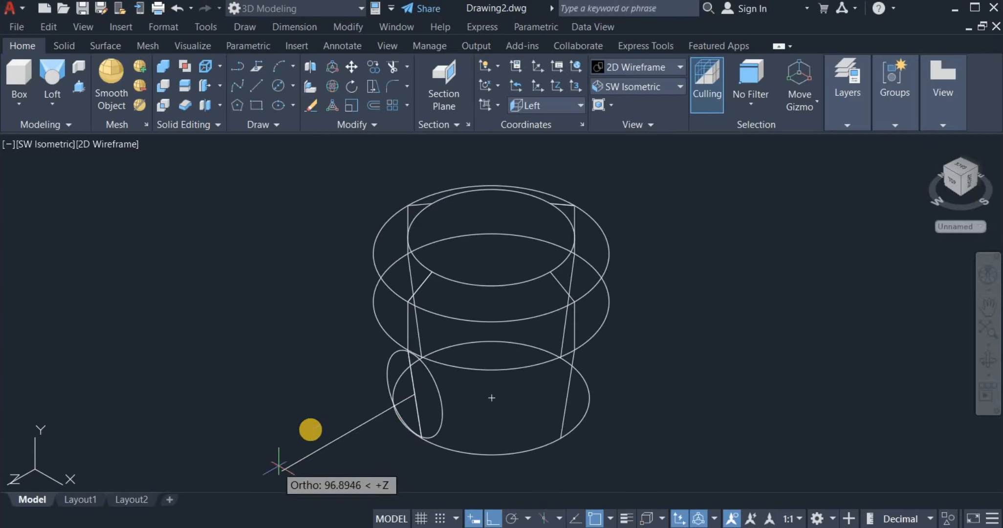
scroll(352, 367, down, 2)
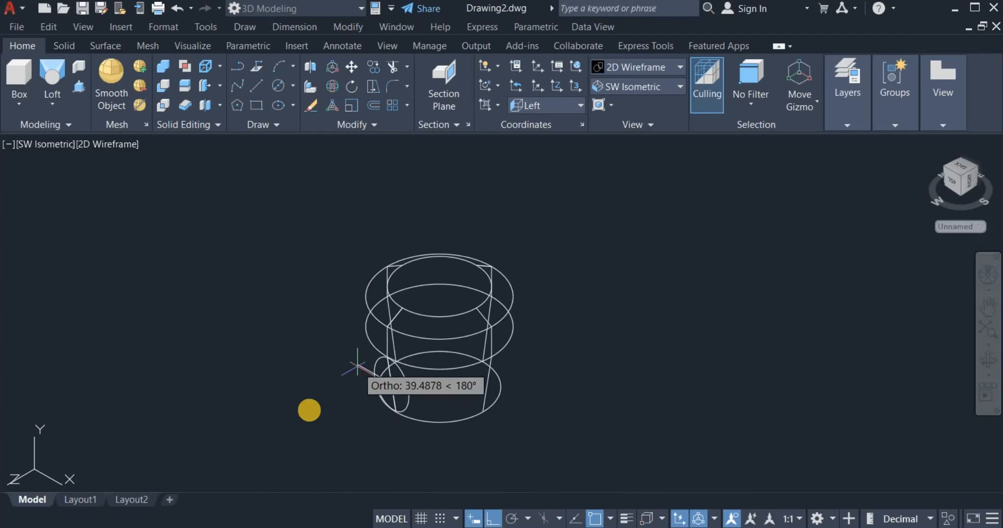
click(272, 452)
right_click(289, 386)
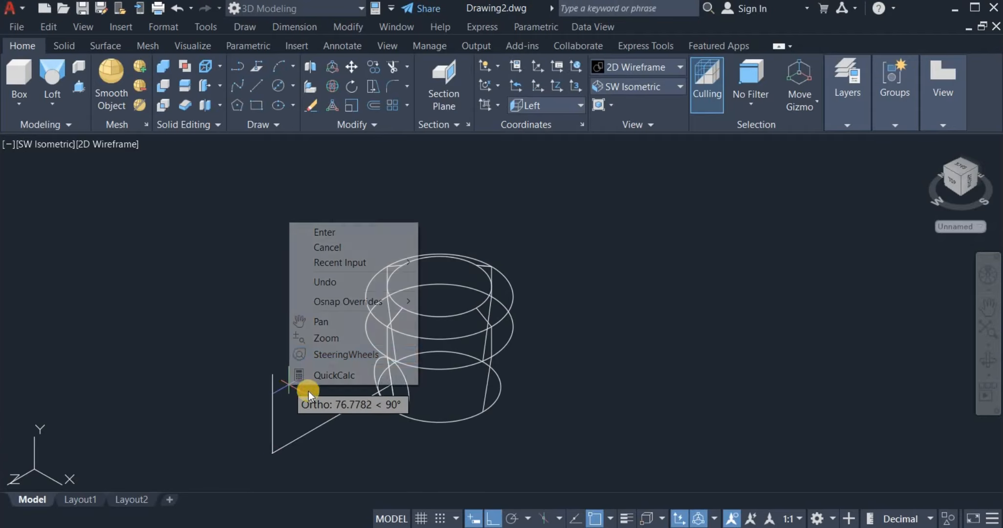
click(302, 247)
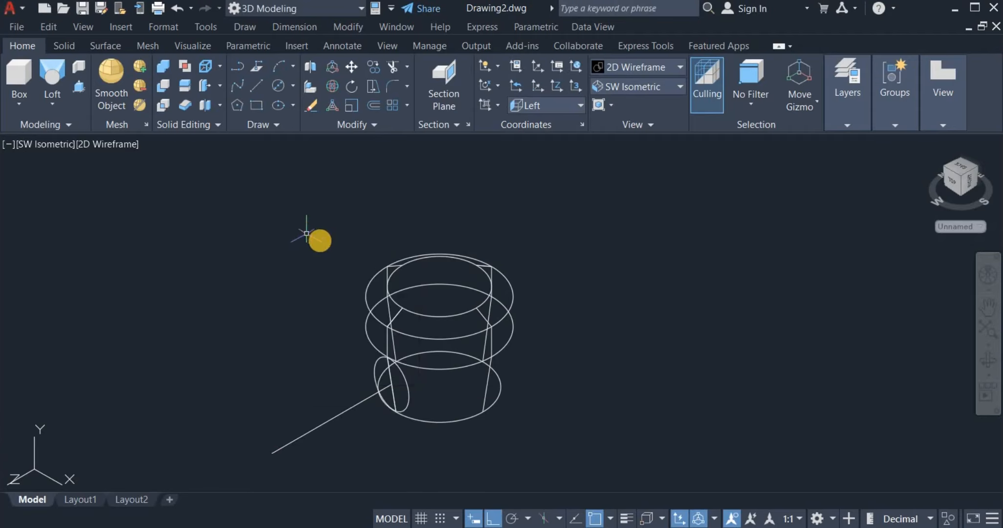
Draw a second line outward along the Z axis from the lower end of the sloping line, parallel to the ellipse's line.
click(256, 85)
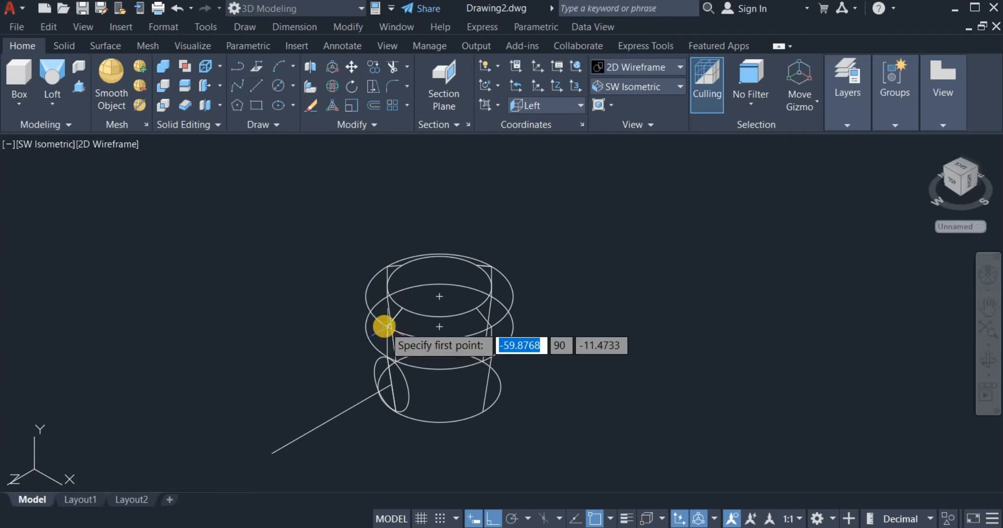
click(389, 326)
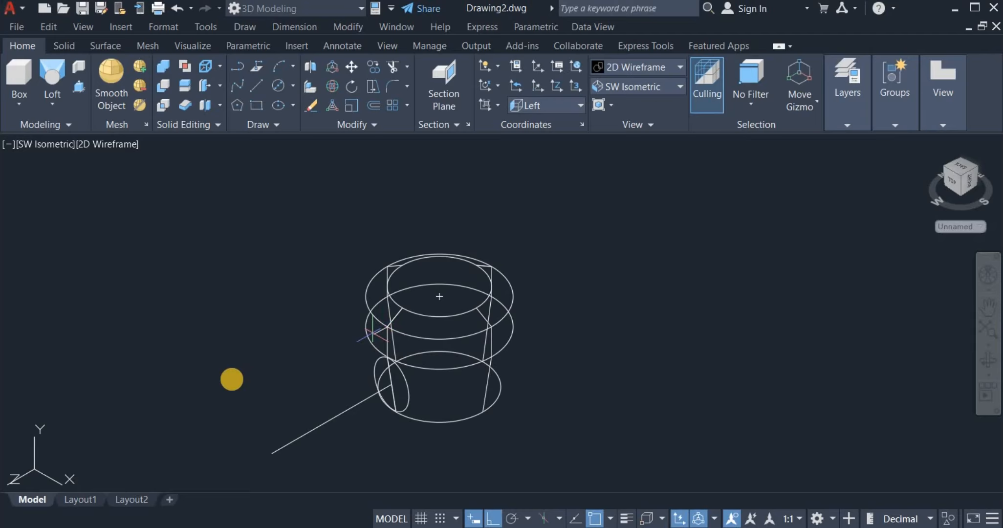
click(211, 386)
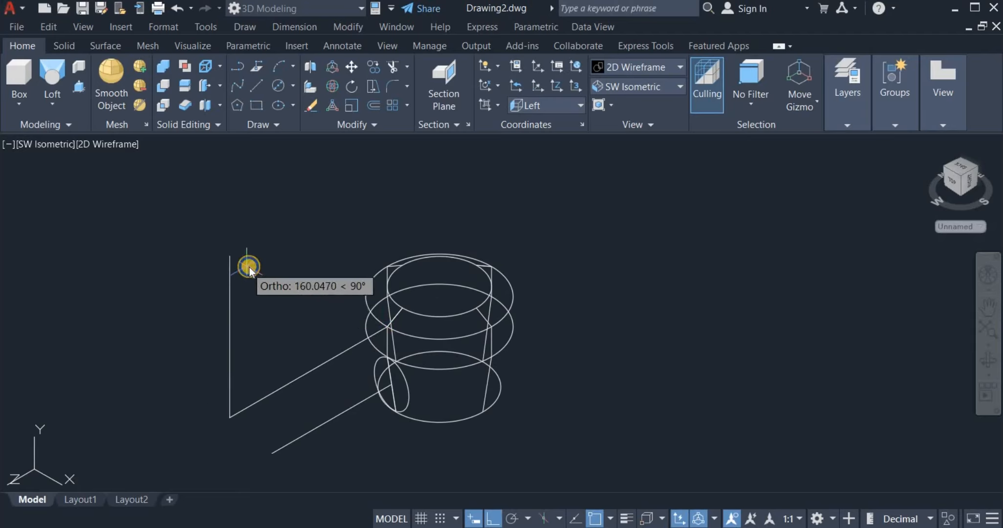
right_click(250, 271)
click(260, 271)
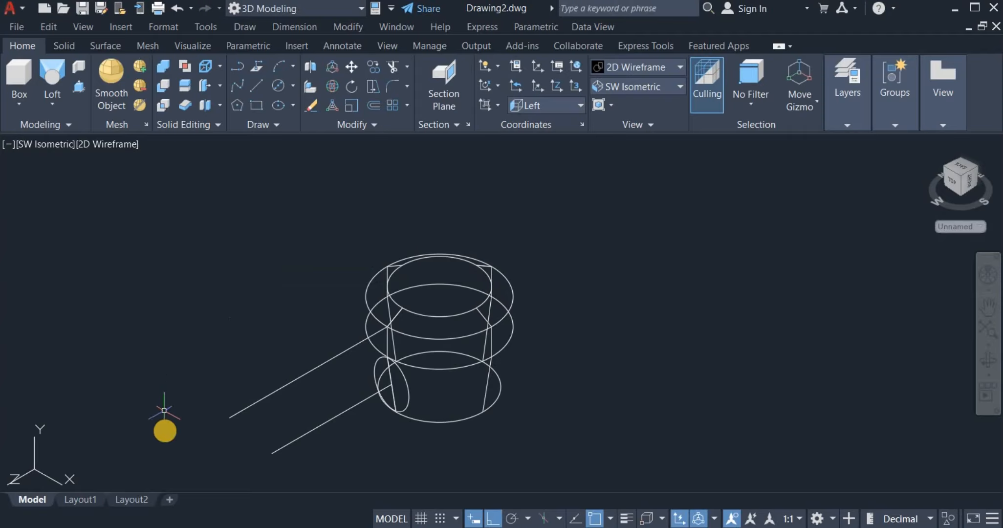
Shorten the upper outward line by moving its free end to the line's midpoint.
click(244, 413)
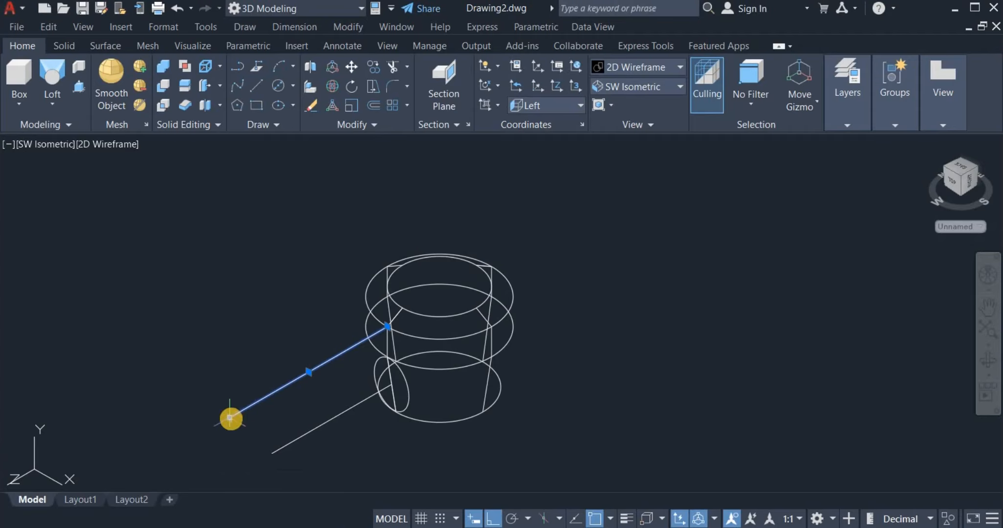
click(230, 418)
click(309, 371)
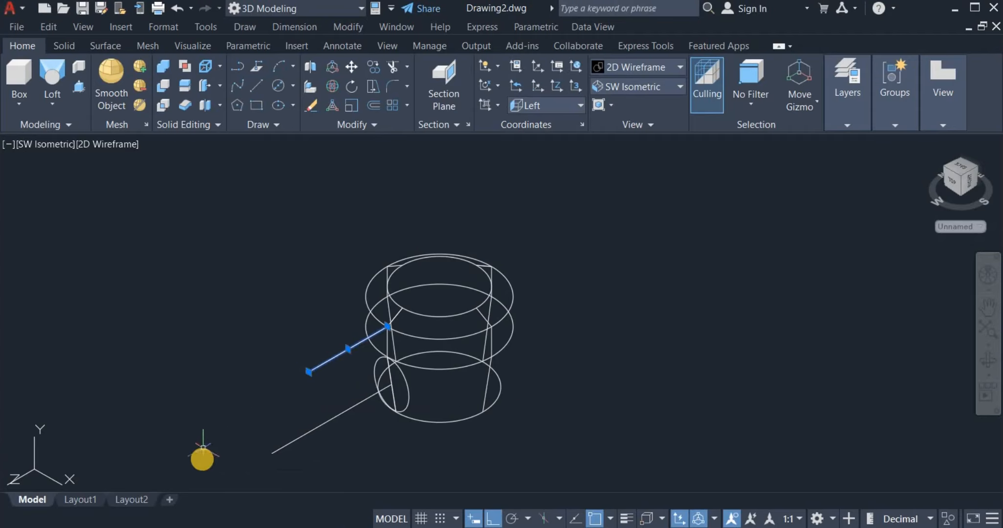
key(Escape)
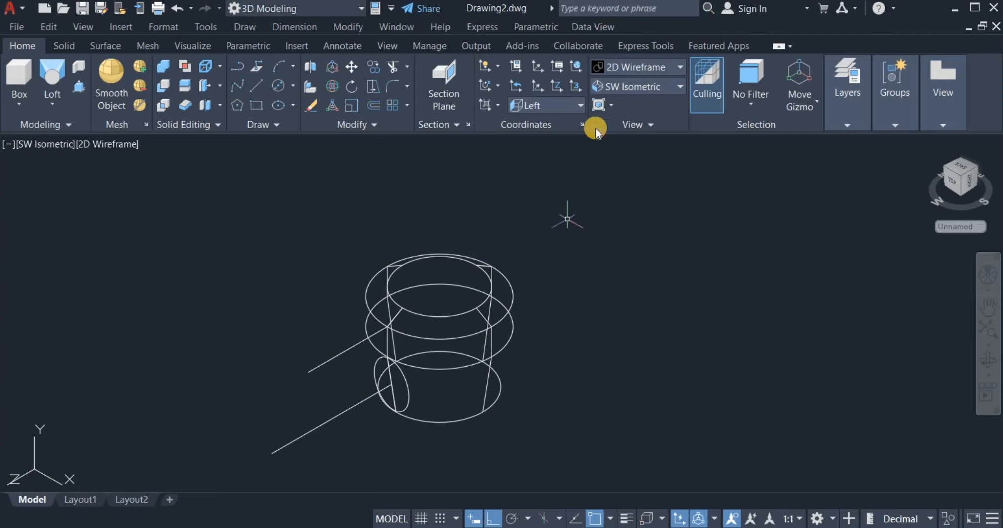
In the Front view, rotate the ellipse and its outward line freely about the ellipse's centre, with Ortho off, so the line slopes up away from the body.
click(632, 88)
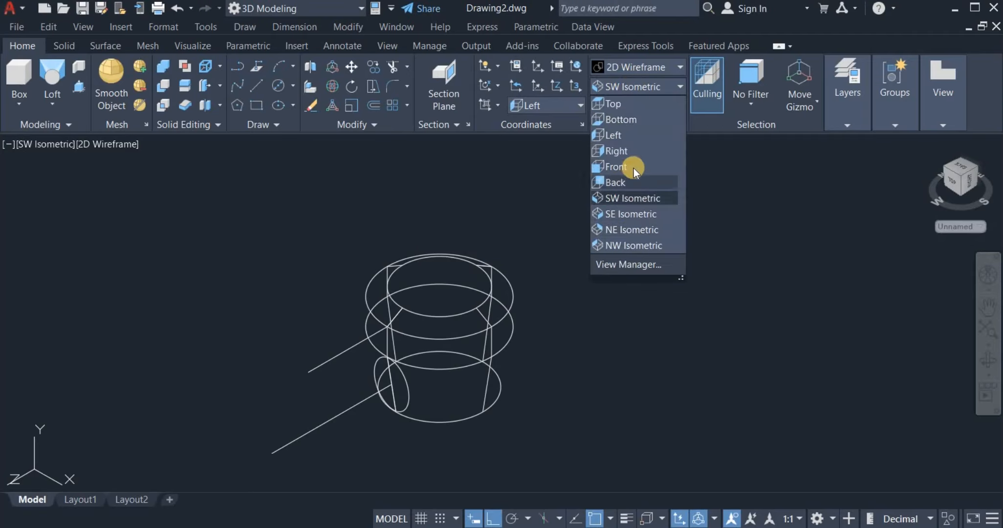
click(634, 168)
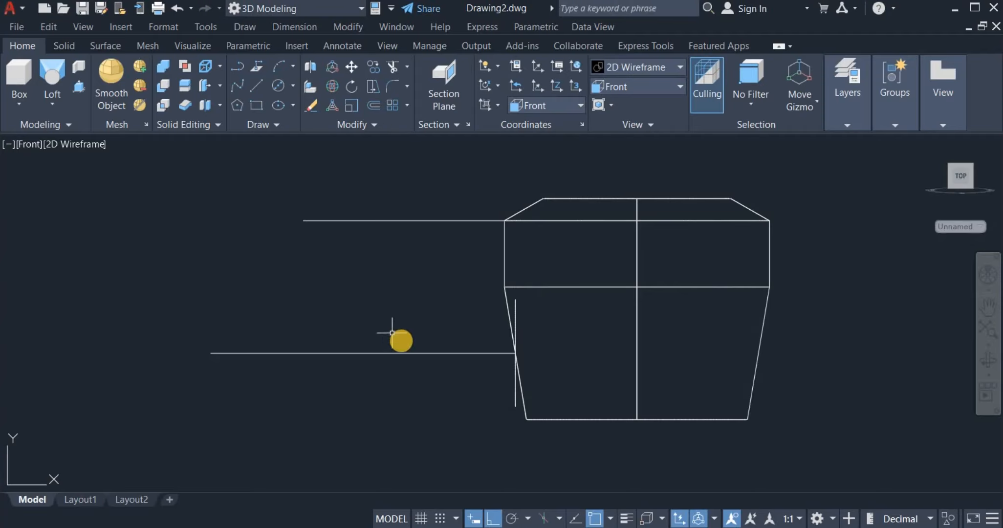
click(412, 352)
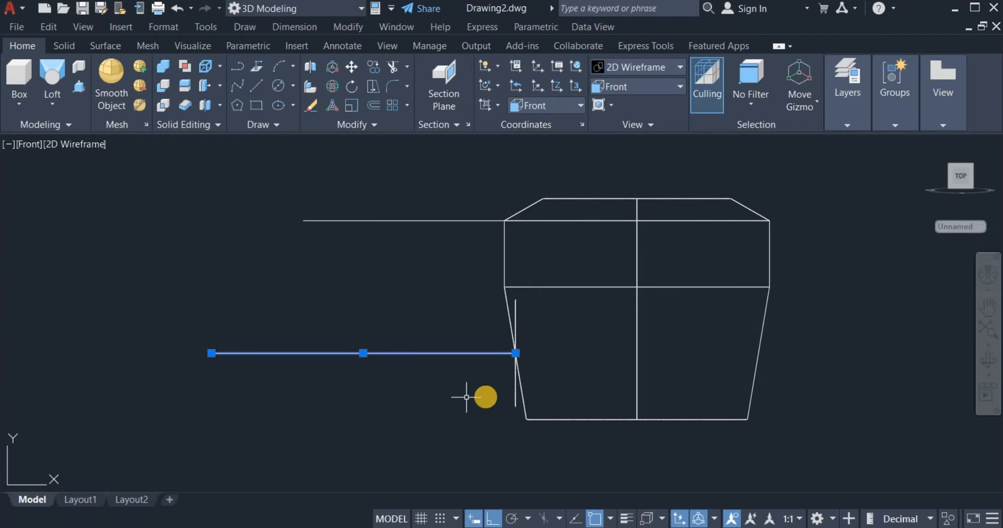
click(516, 395)
right_click(461, 390)
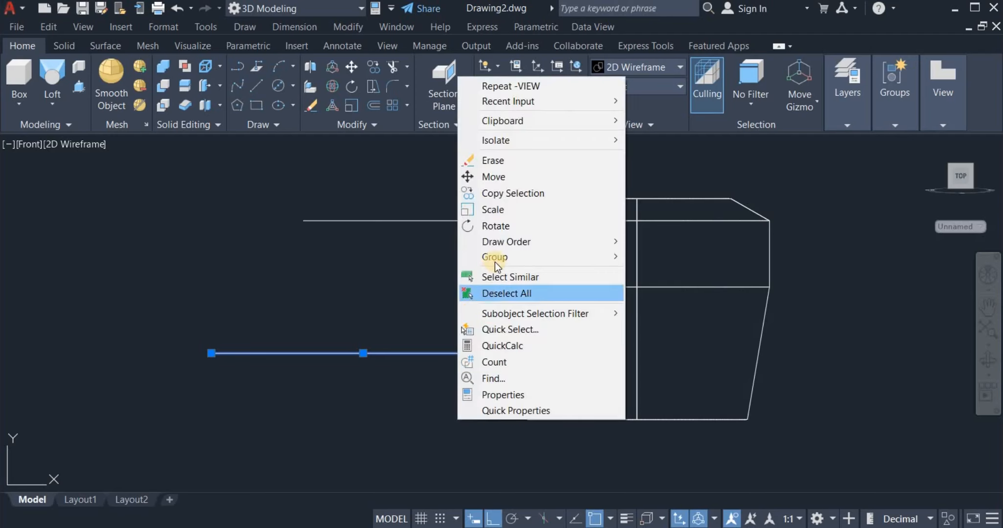
click(501, 225)
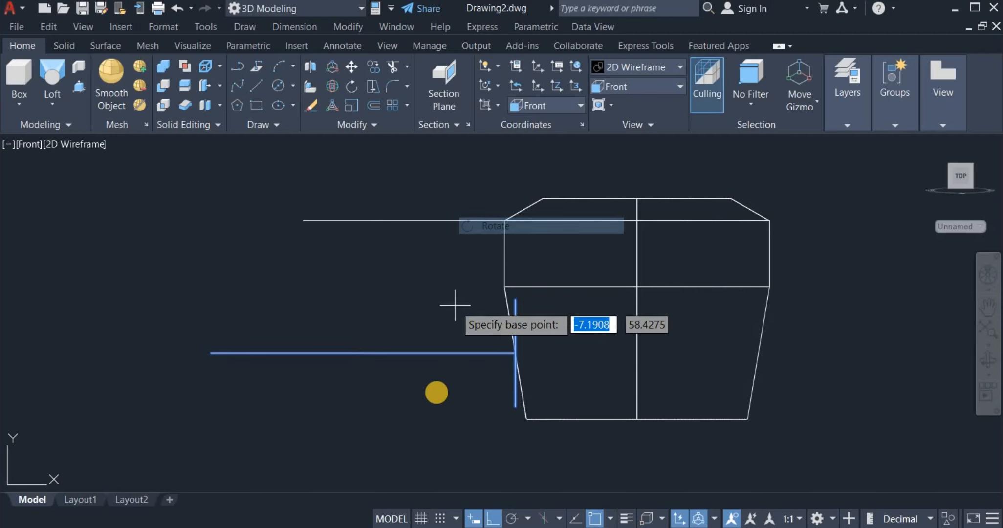
click(514, 352)
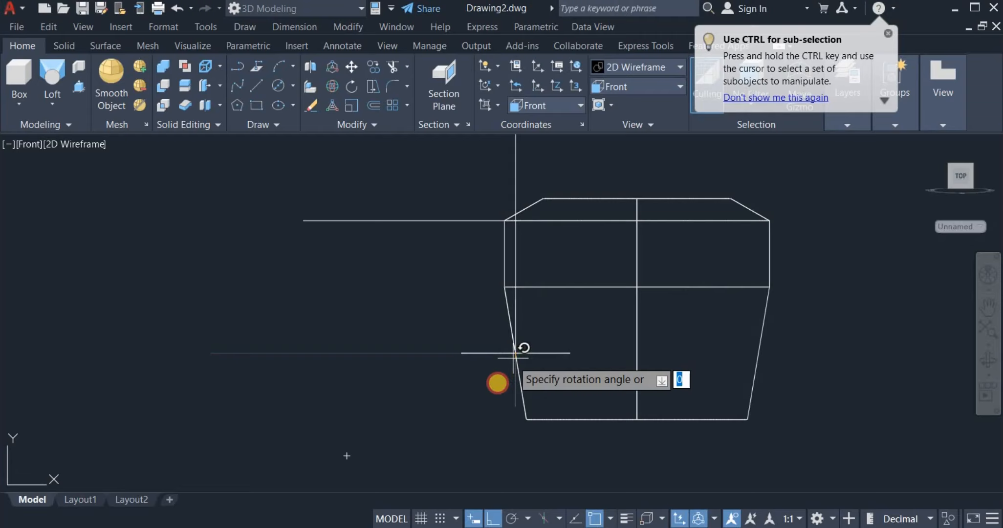
click(494, 518)
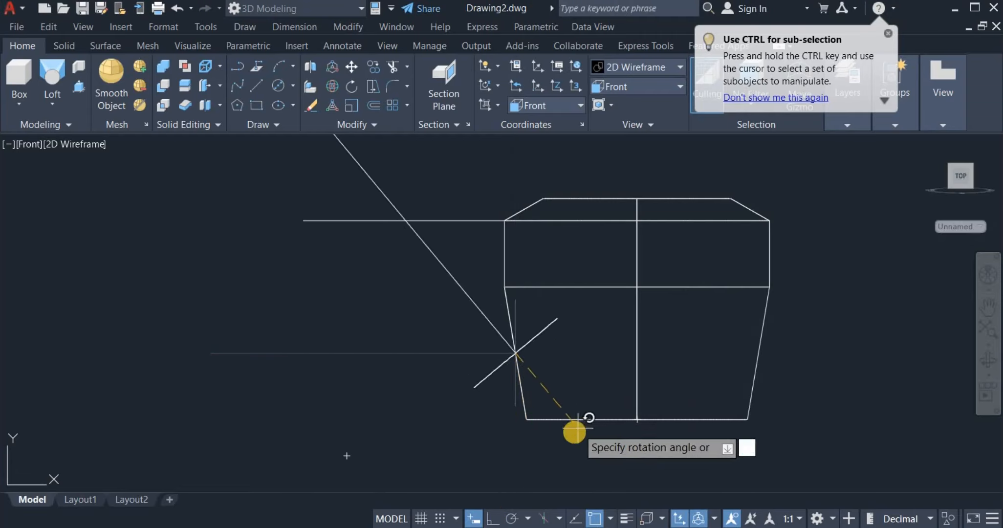
click(589, 419)
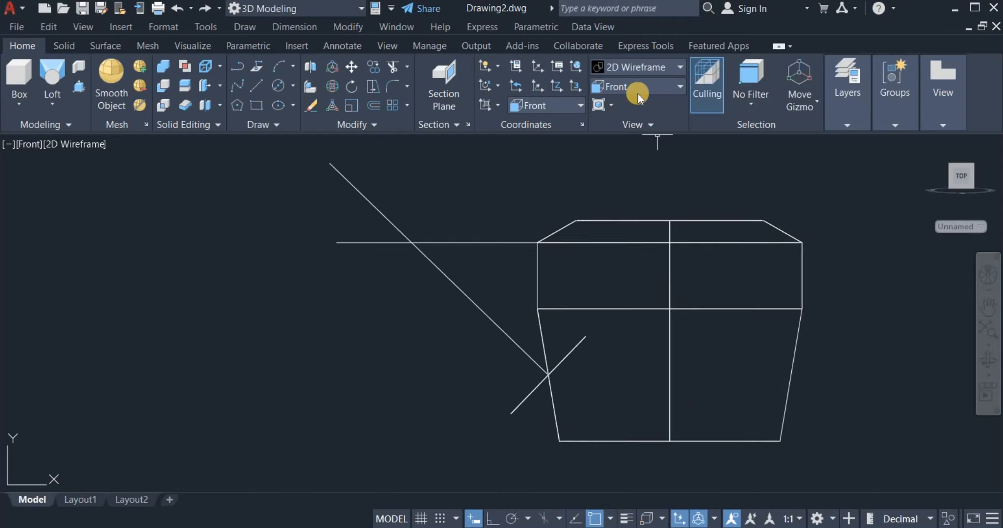
Copy the tilted ellipse from its centre at the body wall to the free upper end of the sloping line.
click(987, 359)
drag(909, 362, 856, 291)
right_click(814, 189)
click(840, 196)
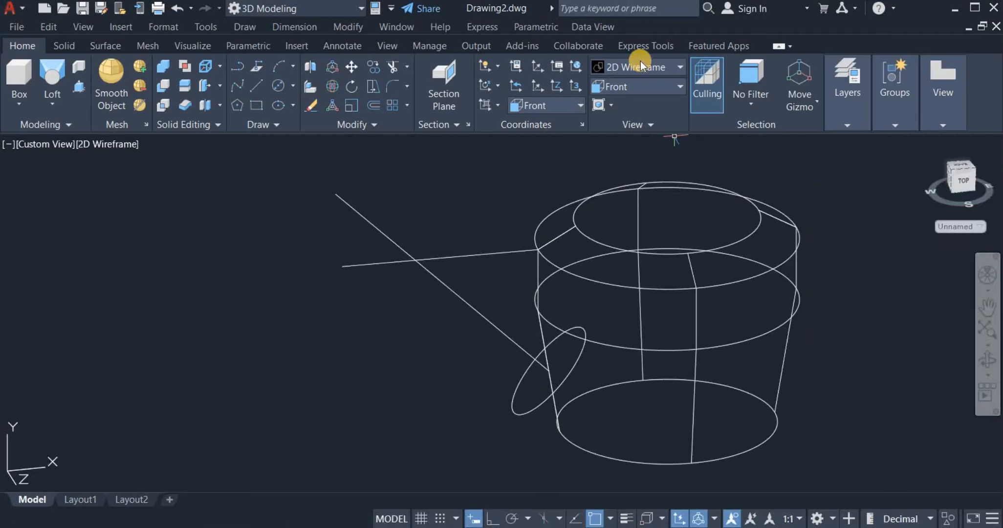
scroll(486, 364, up, 5)
click(375, 68)
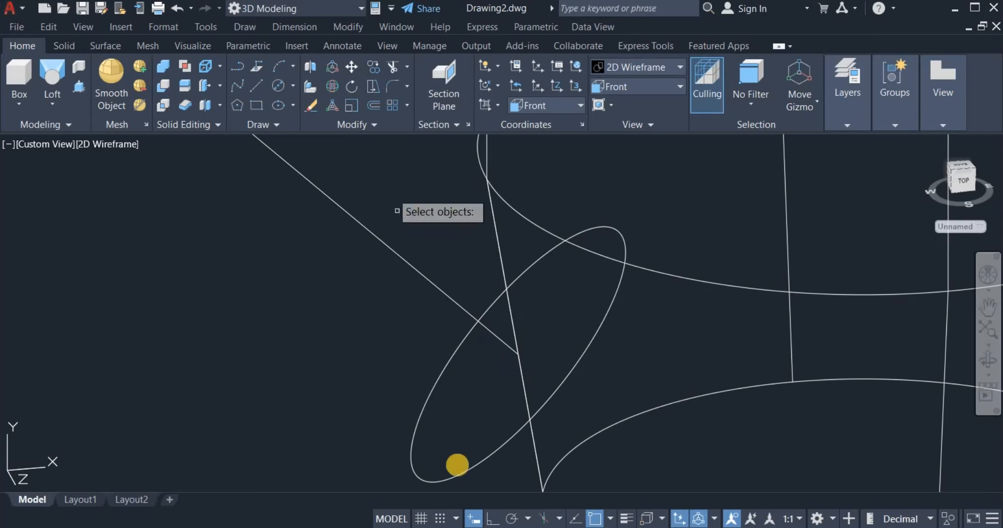
click(472, 466)
key(Return)
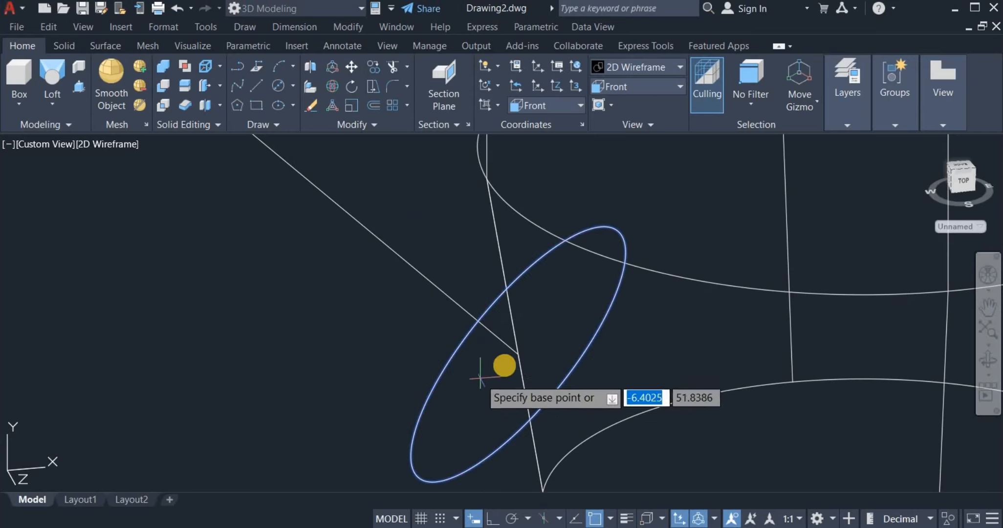
click(516, 357)
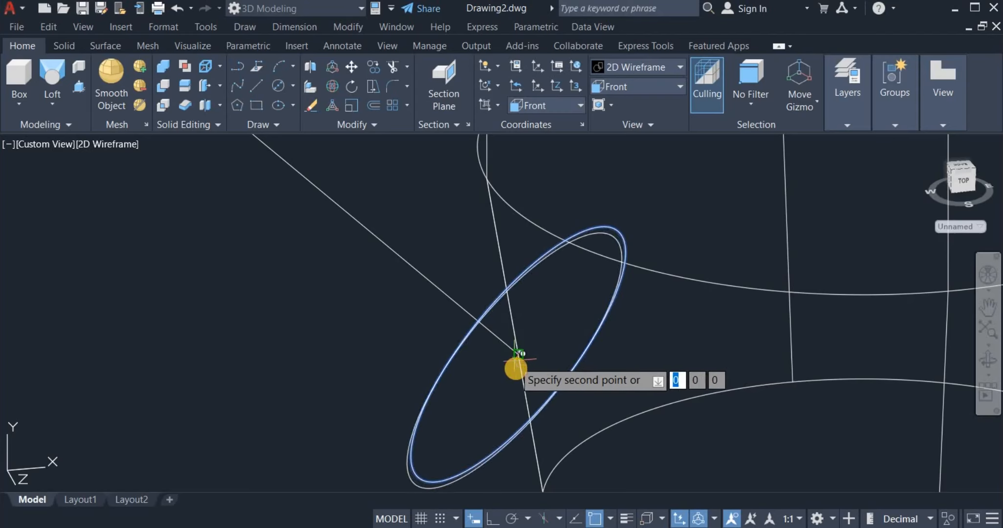
scroll(518, 362, down, 5)
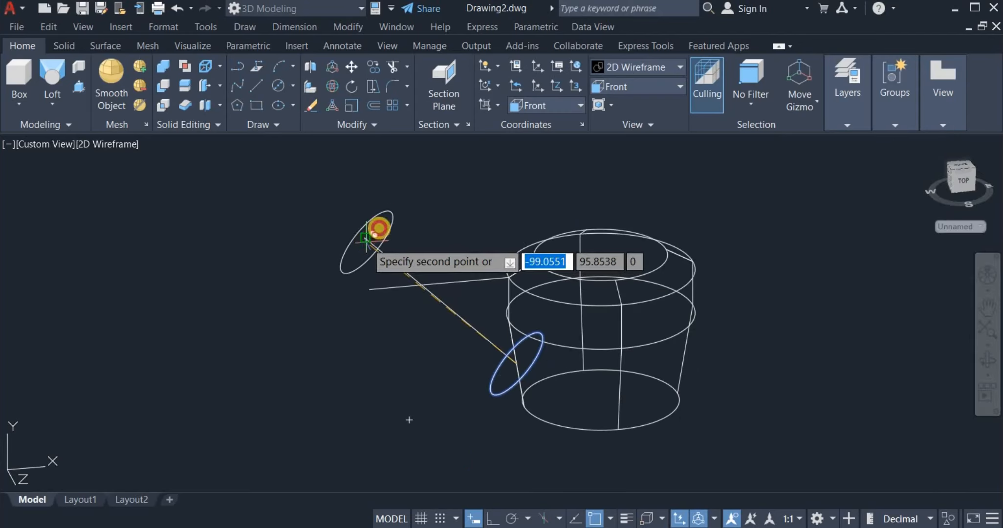
right_click(416, 198)
click(432, 216)
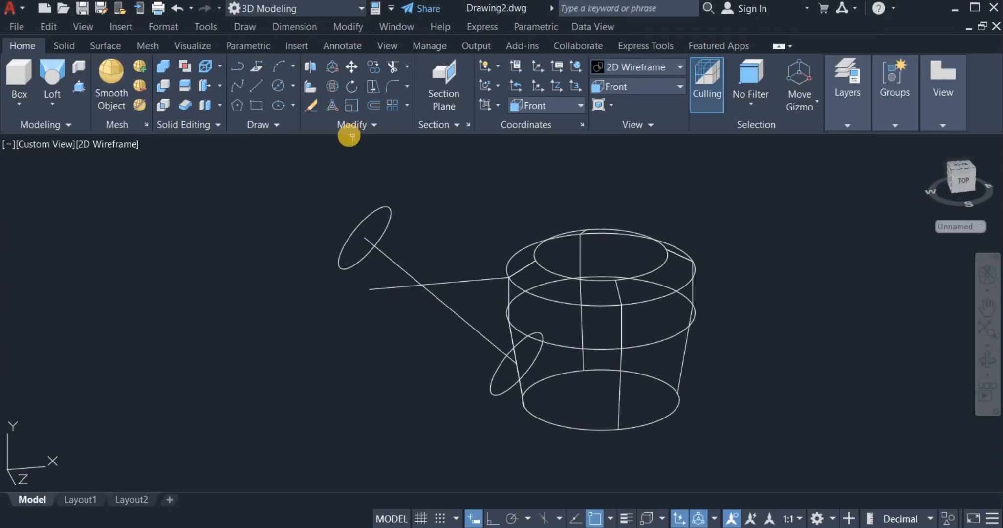
Scale the copied ellipse at the upper end of the sloping line by 0.3 about its centre.
click(352, 108)
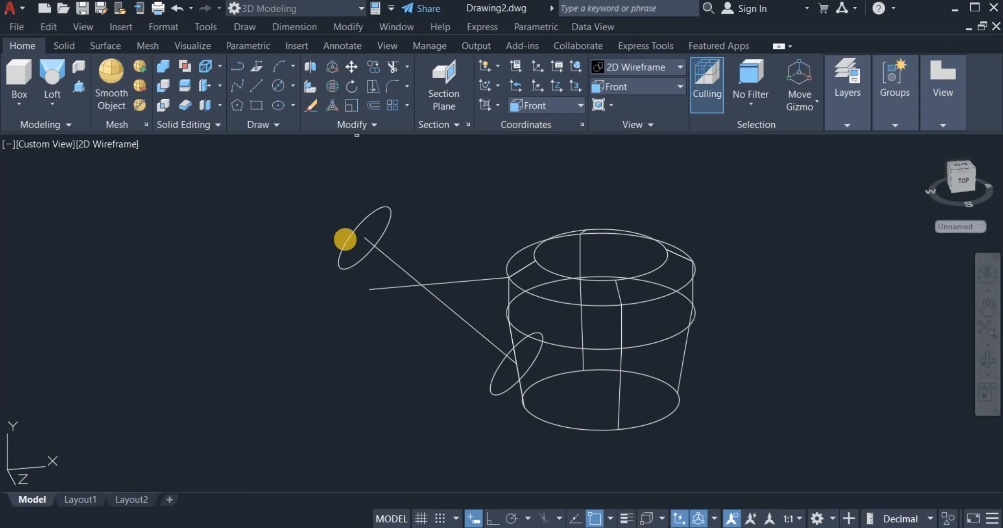
click(389, 227)
key(Return)
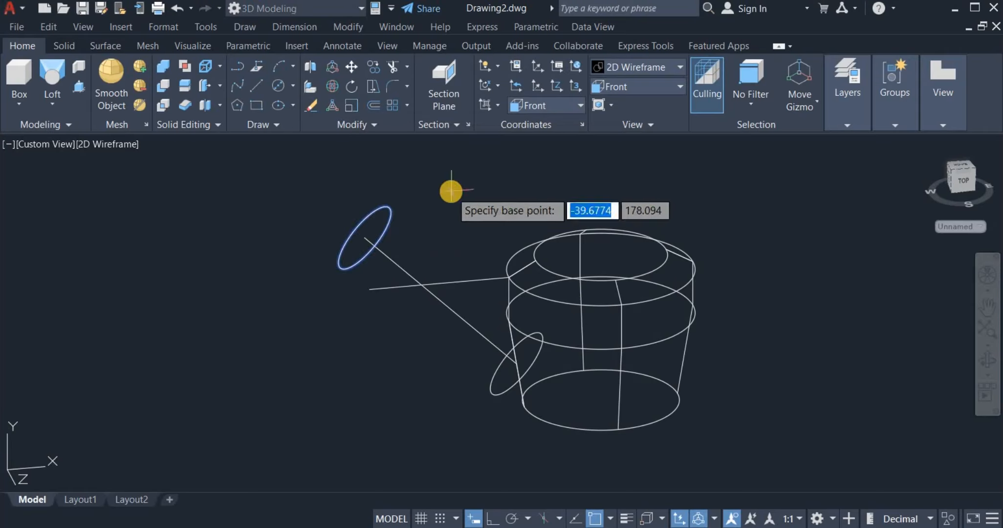
click(365, 236)
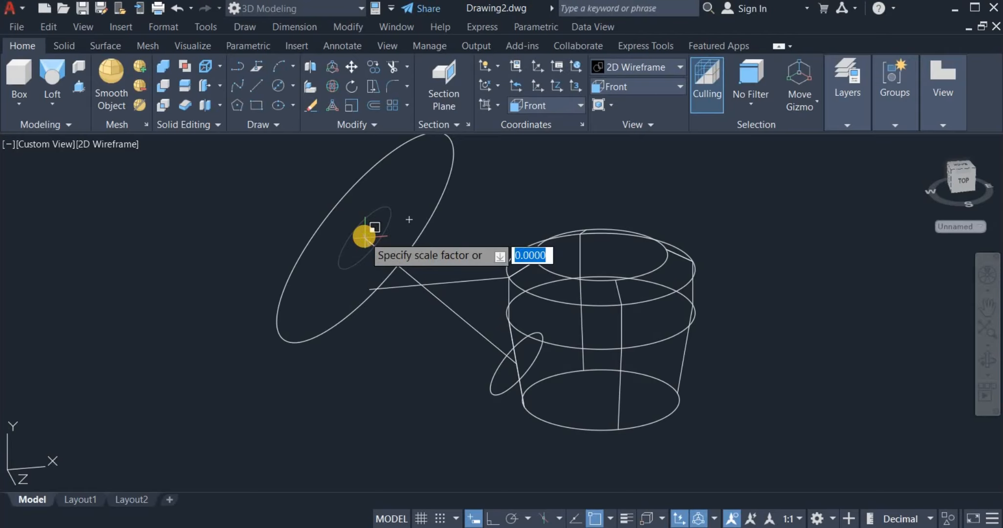
text(.)
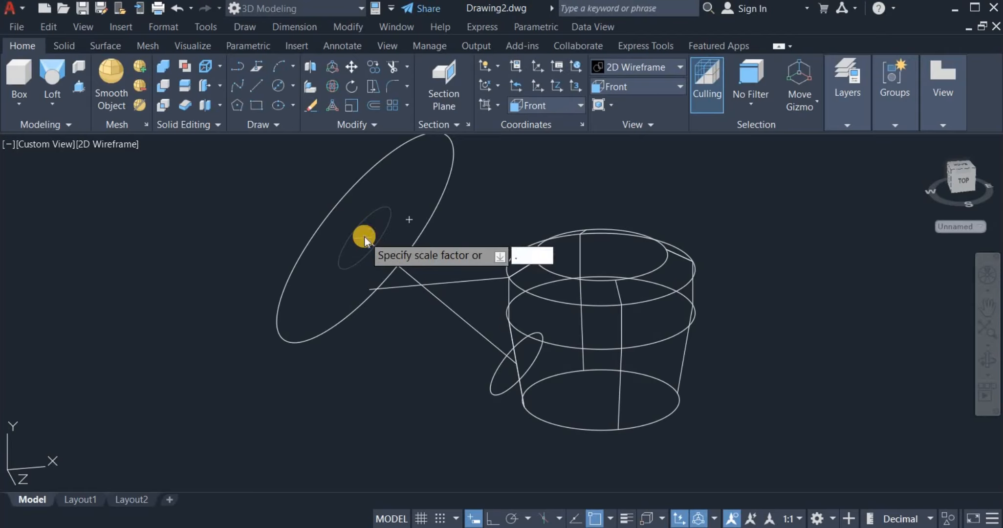
text(3)
key(Return)
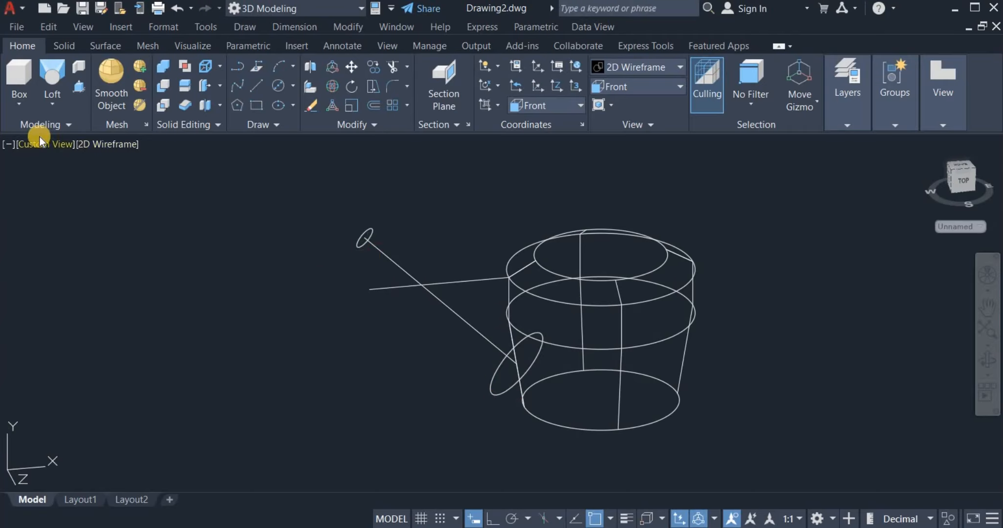
Loft the large ellipse to the small one as a spout, using the Ruled surface setting.
click(51, 106)
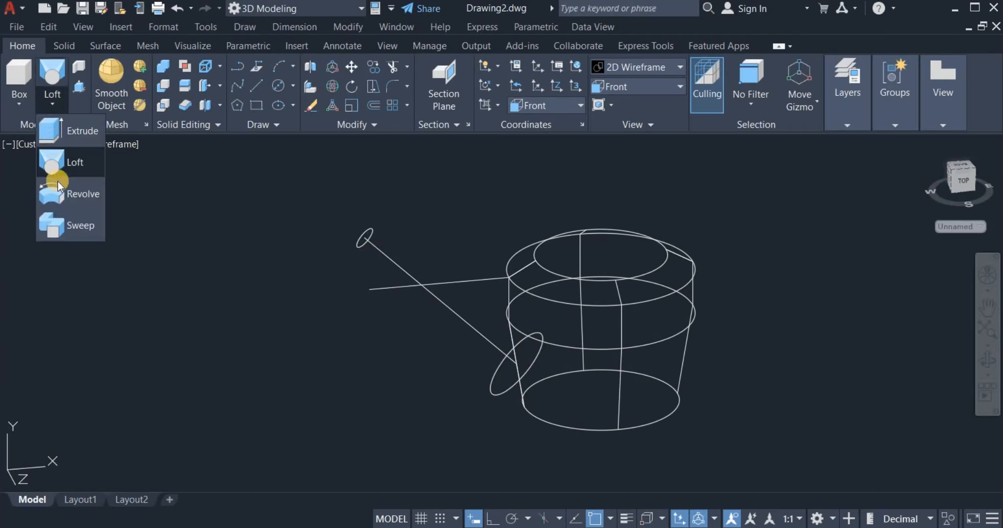
click(61, 161)
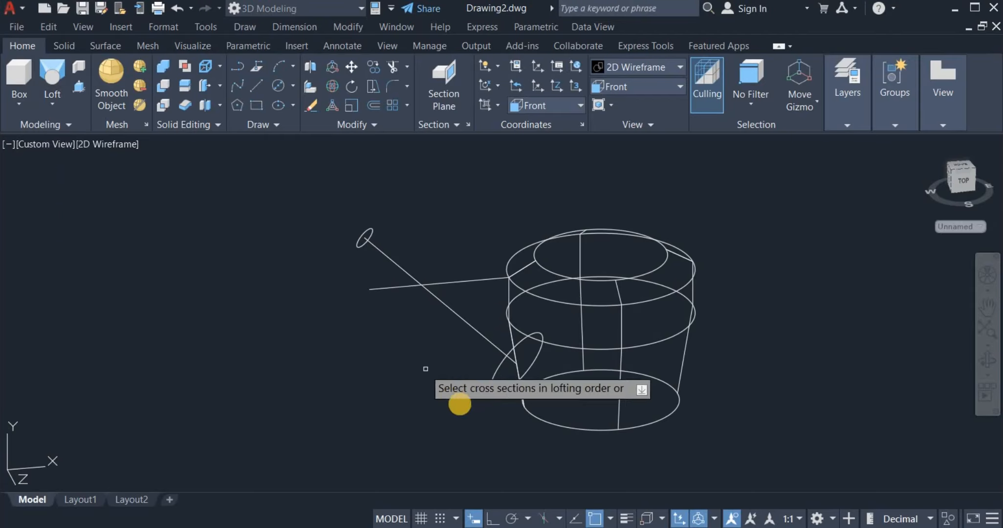
click(489, 389)
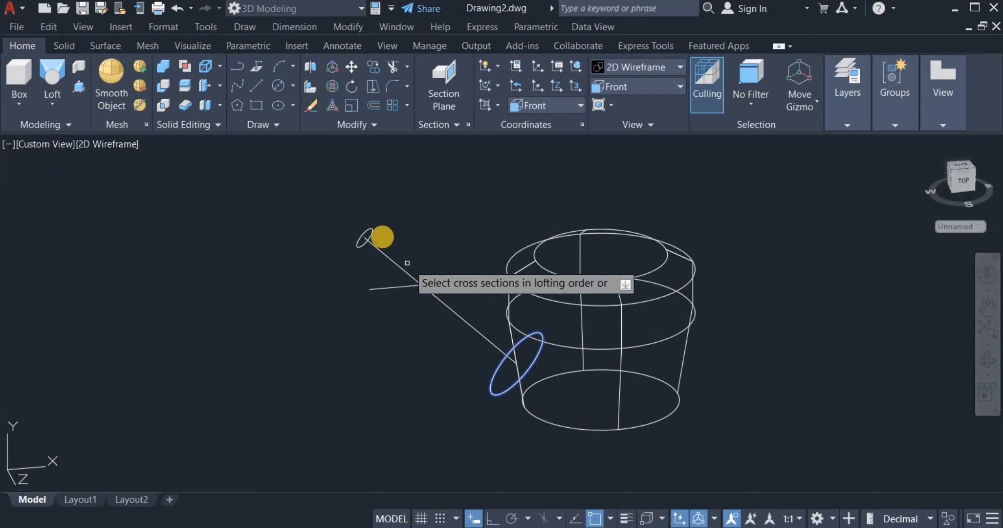
click(366, 238)
right_click(411, 207)
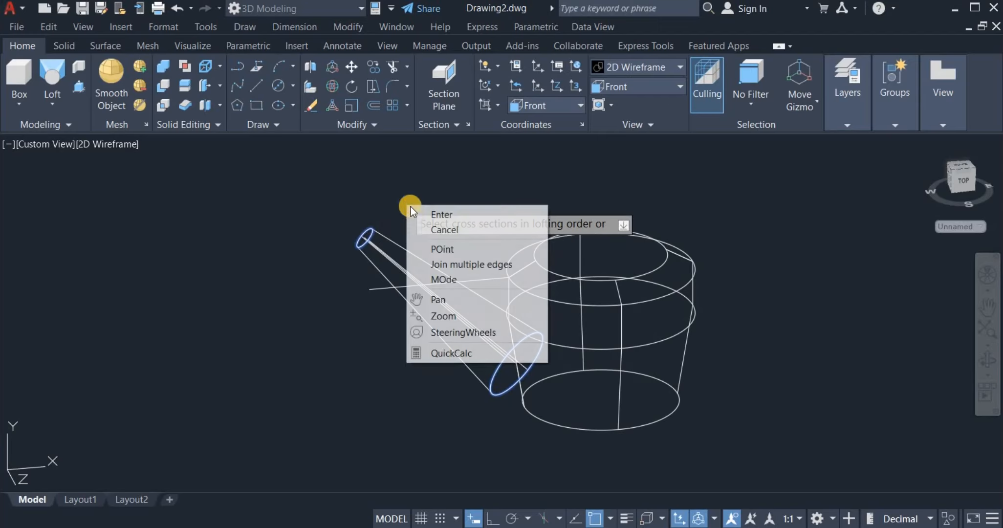
click(413, 216)
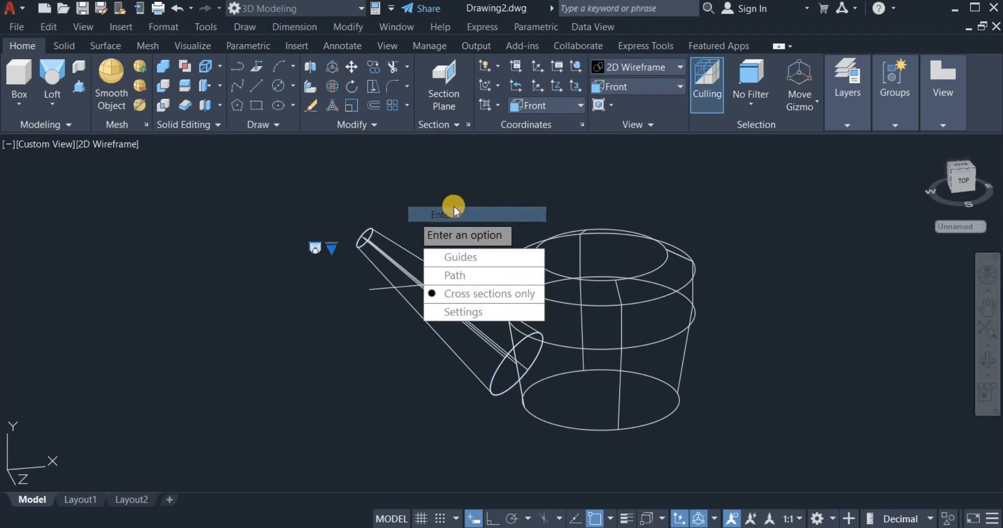
click(483, 311)
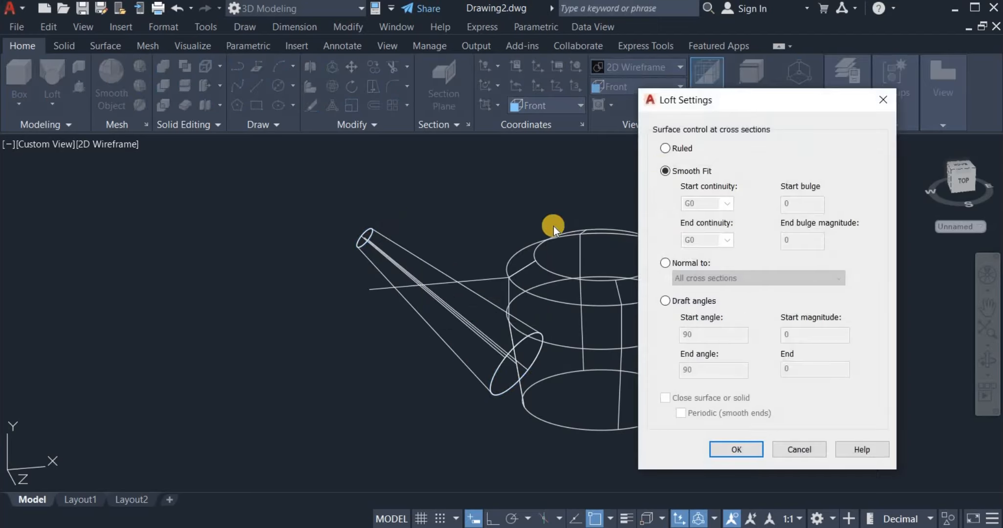
click(664, 148)
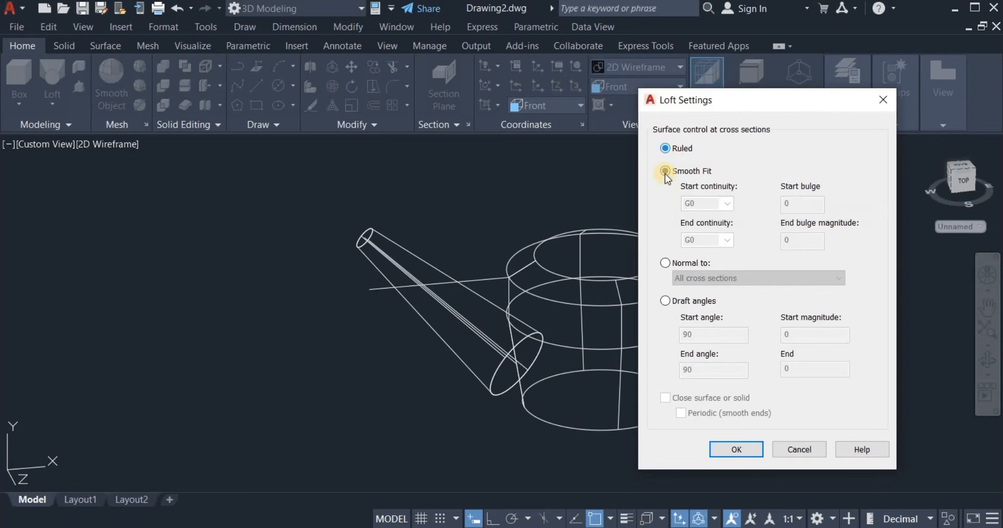
click(728, 449)
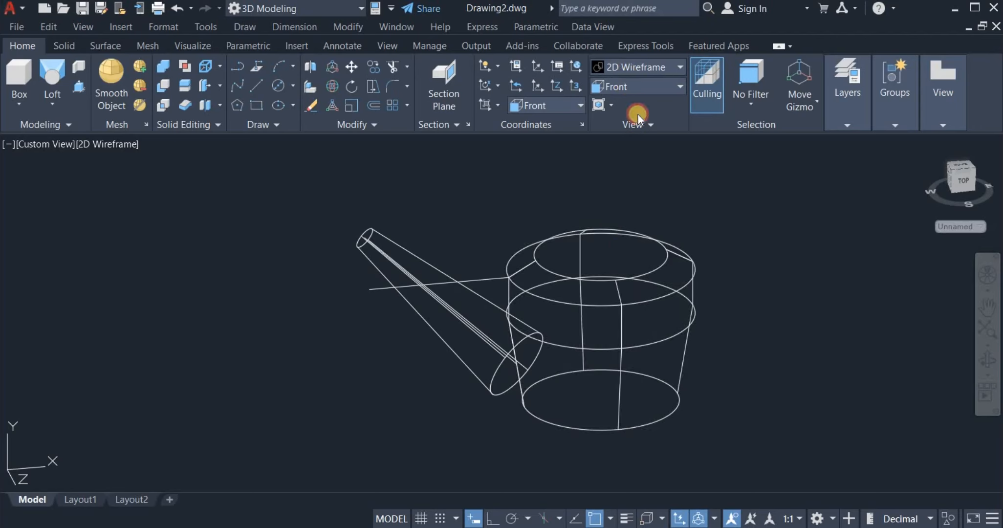
Show the model in Shades of Gray and move the spout towards the body by about 9.6 in X and 1.1 in Y.
click(638, 67)
click(746, 158)
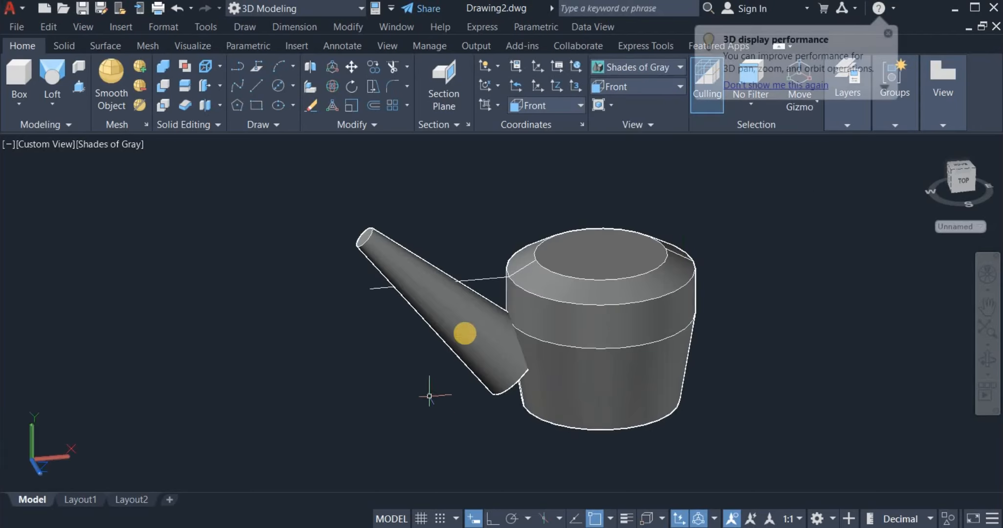
click(463, 333)
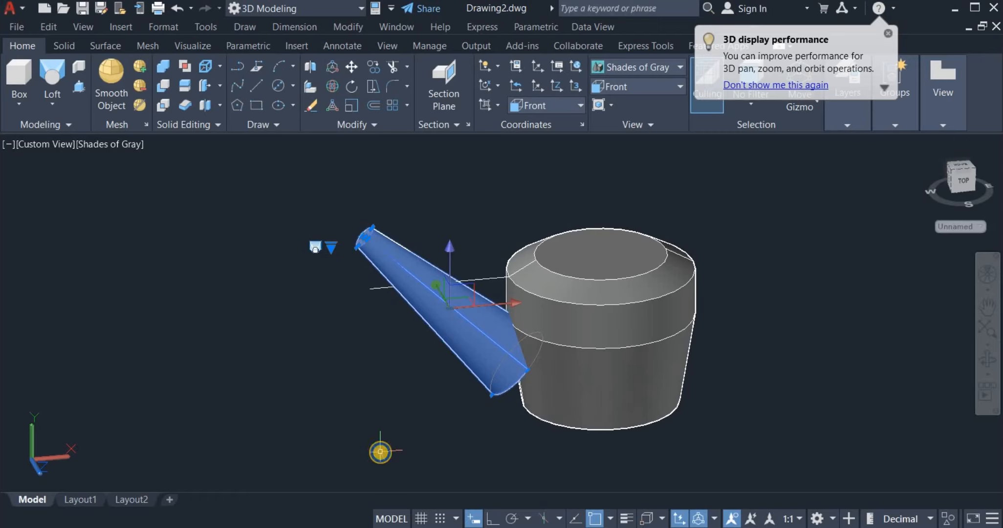
shift+middle_drag(381, 451, 388, 456)
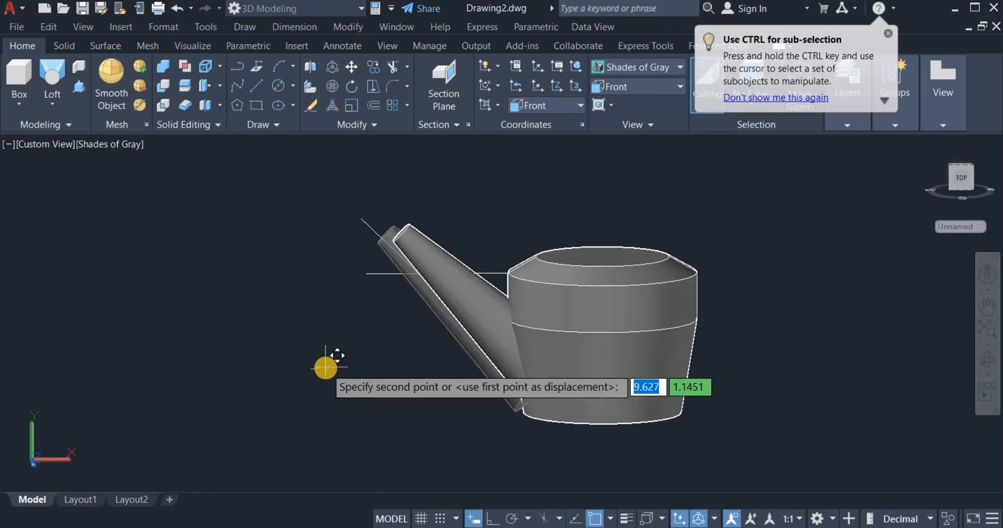
click(326, 368)
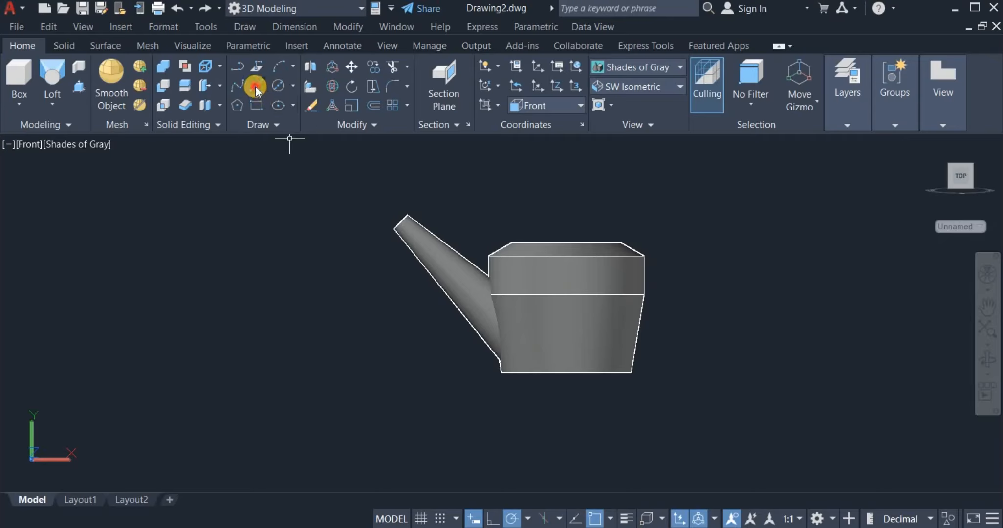
Draw a straight line about 143.6 long at 180° from the body's upper shoulder corner on the spout side, passing behind the spout.
click(256, 88)
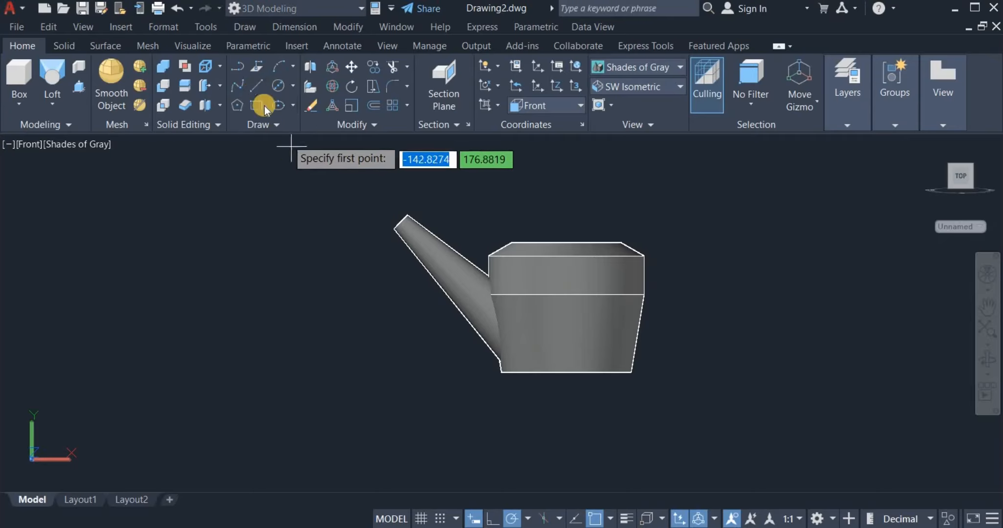
click(490, 254)
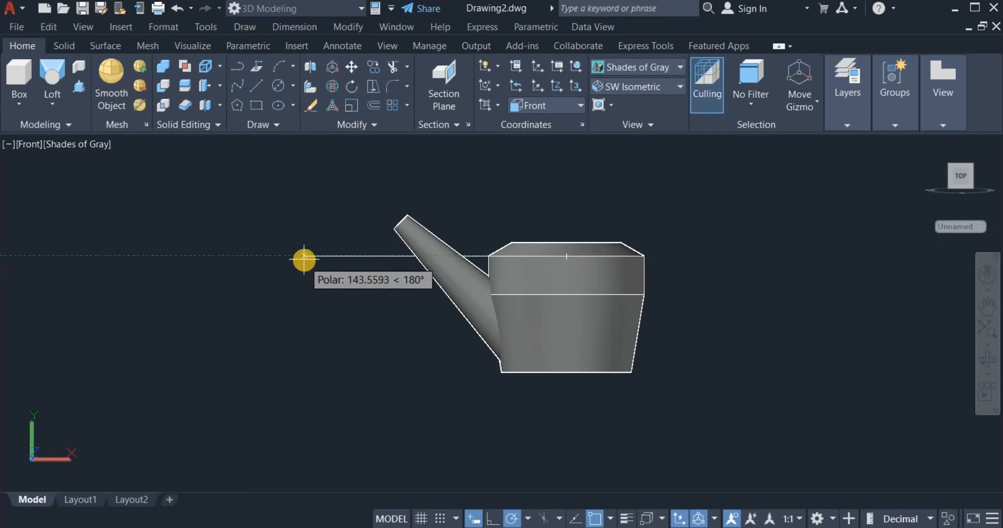
click(304, 254)
right_click(312, 201)
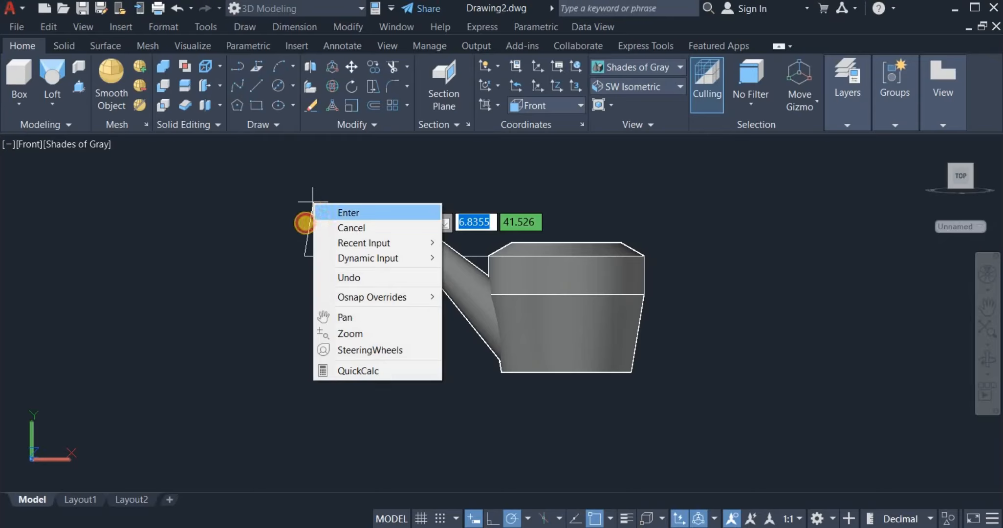
click(325, 212)
Draw a rectangle around the spout's upper end, from above its tip to the body's upper shoulder corner.
click(255, 105)
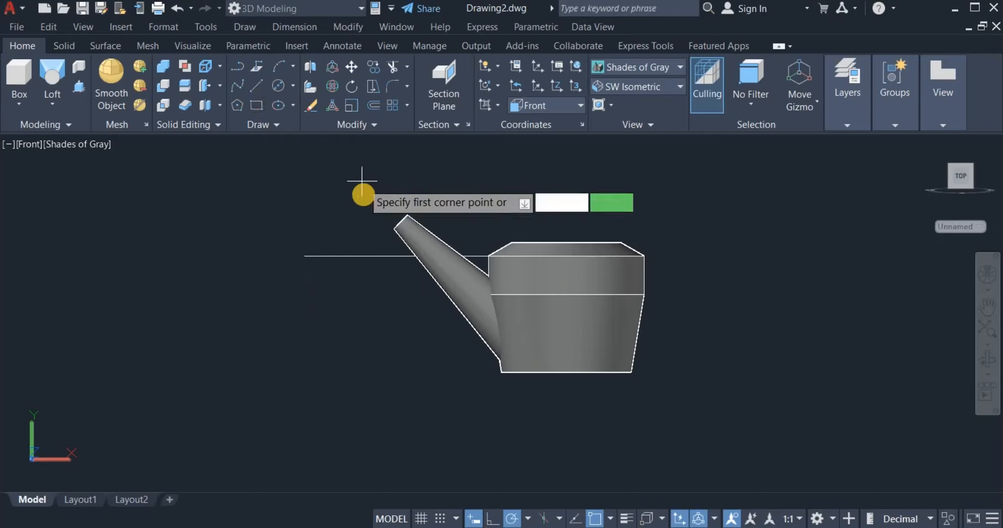
click(366, 196)
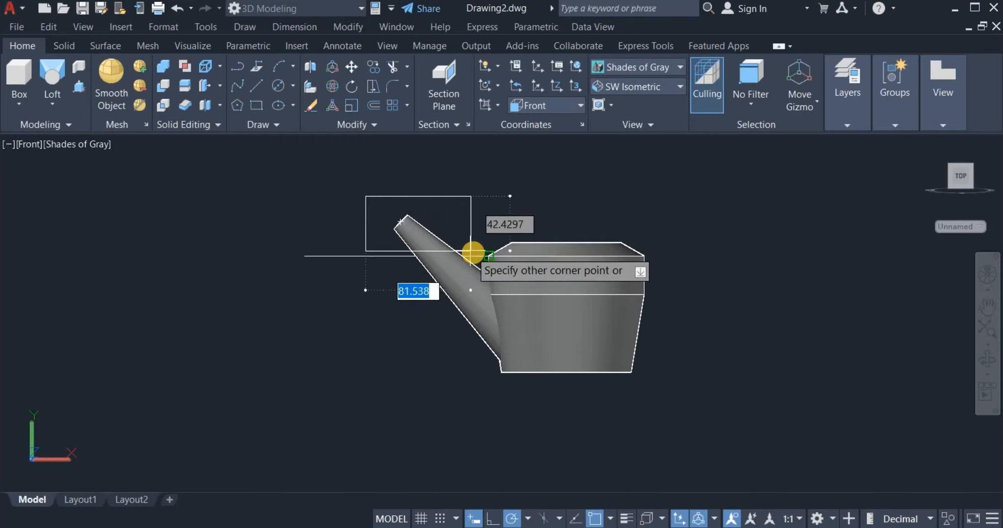
click(475, 255)
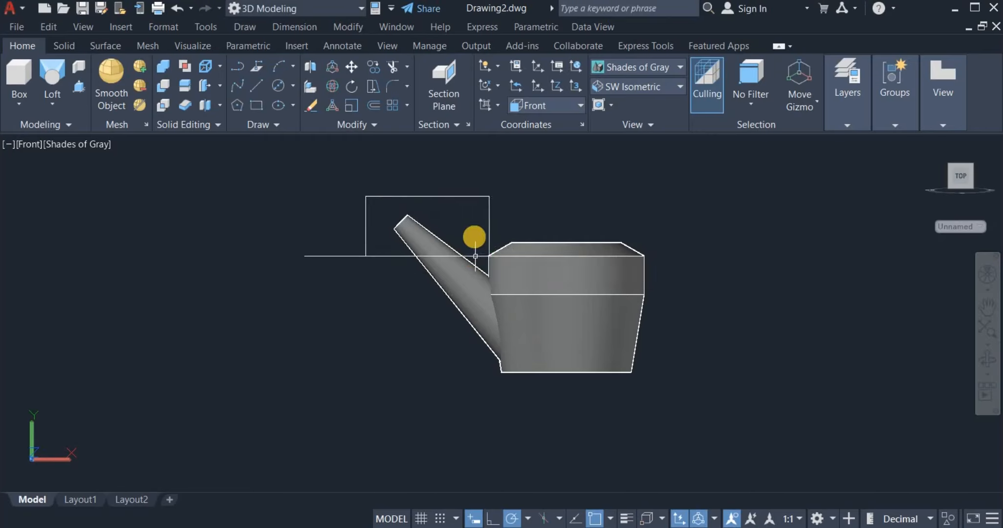
Switch to the SW Isometric view and erase the straight construction line running out from the body's shoulder.
click(634, 87)
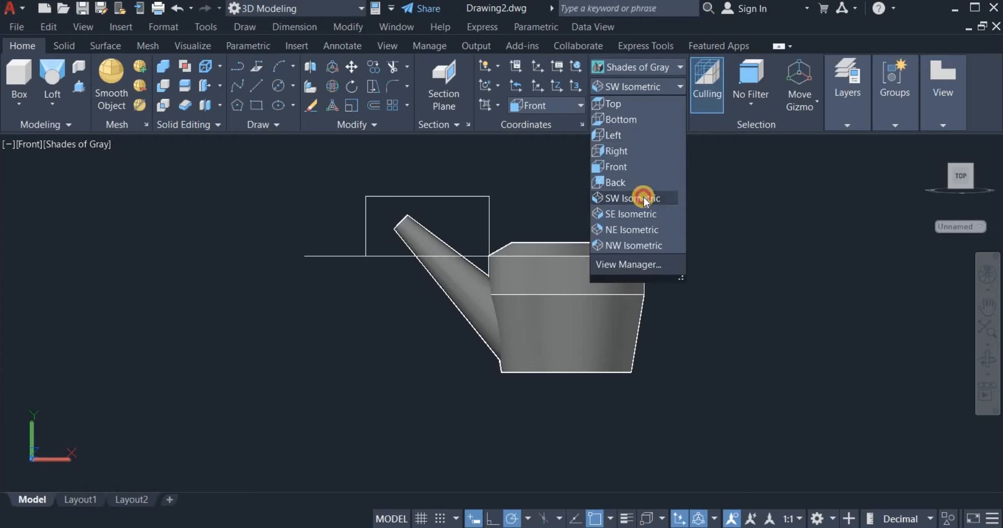
click(643, 198)
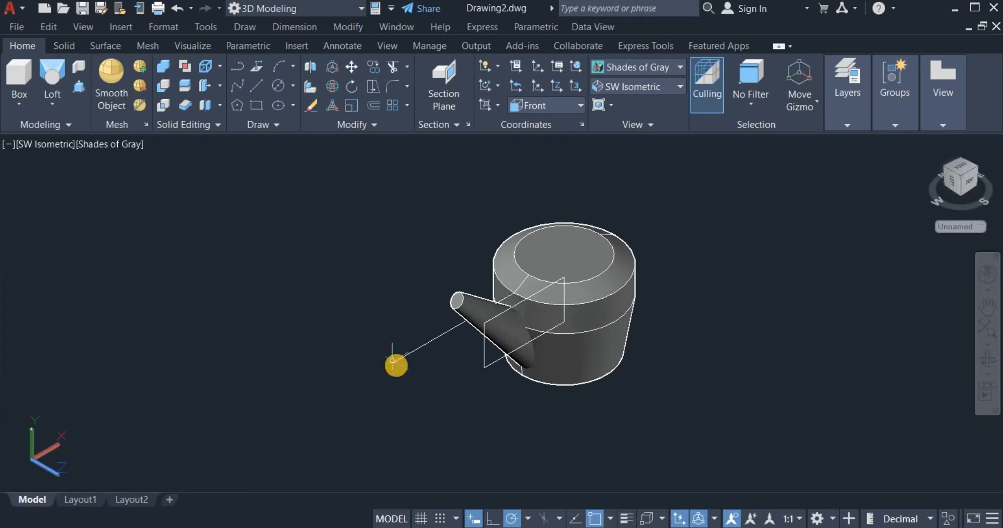
click(413, 368)
click(394, 347)
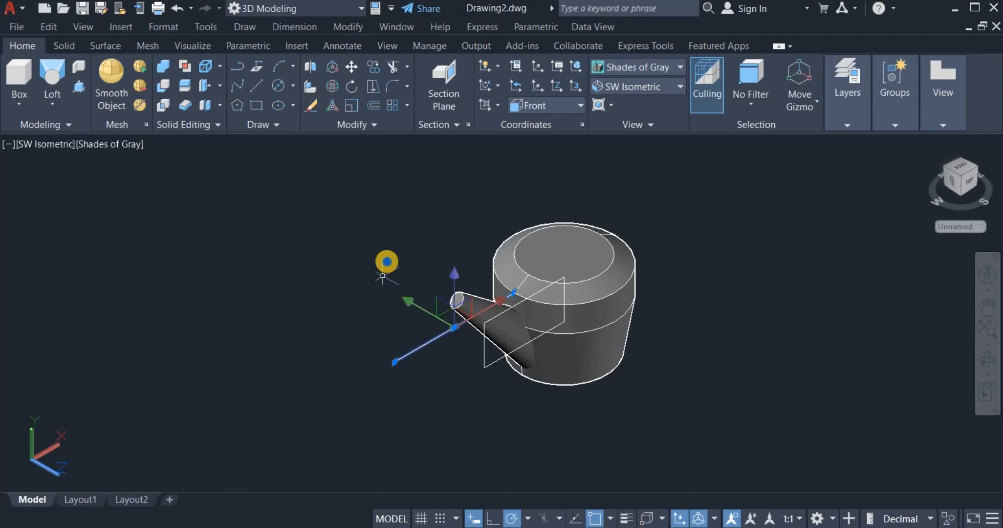
right_click(385, 262)
click(421, 250)
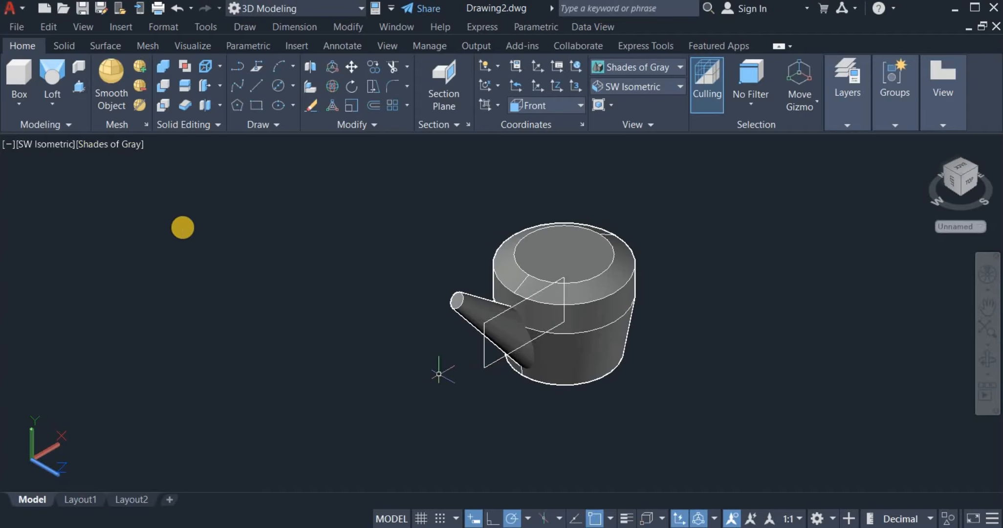
Presspull the rectangle into a solid box deep enough to enclose the spout's upper end.
click(79, 86)
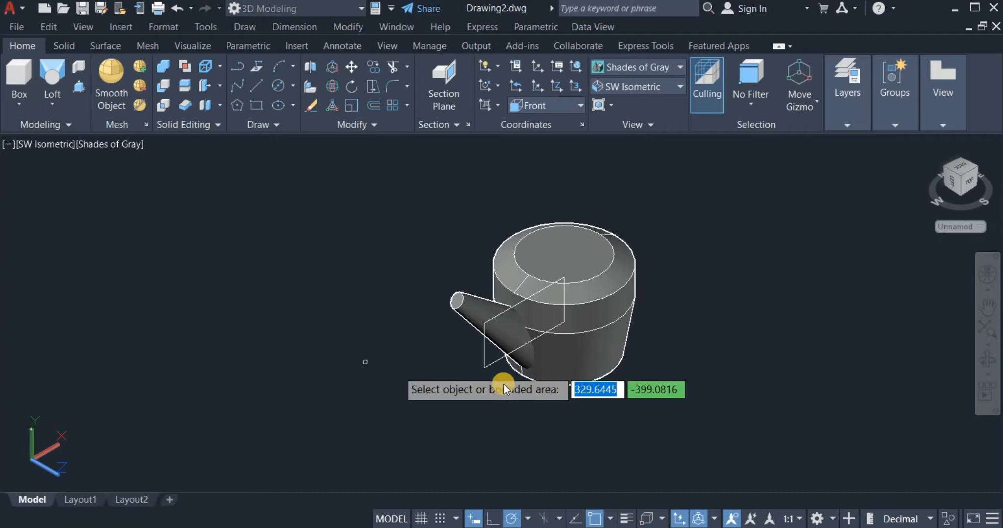
click(488, 365)
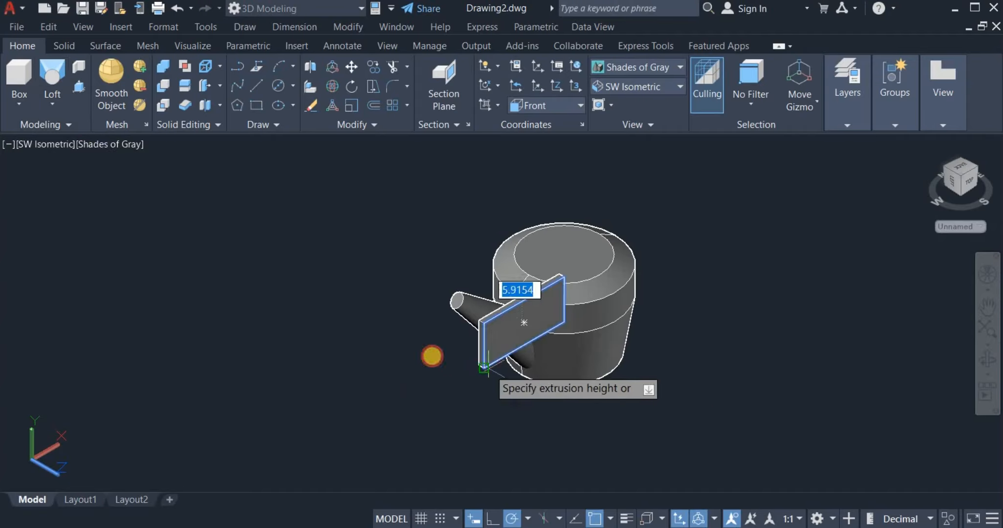
click(377, 327)
click(250, 240)
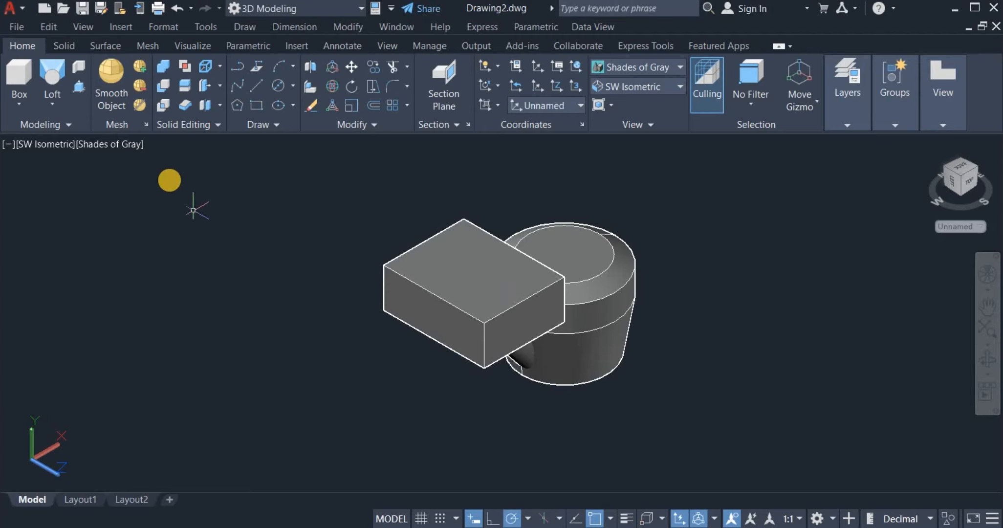
Subtract the box from the spout to cut its tip level, and erase the leftover rectangle.
click(163, 85)
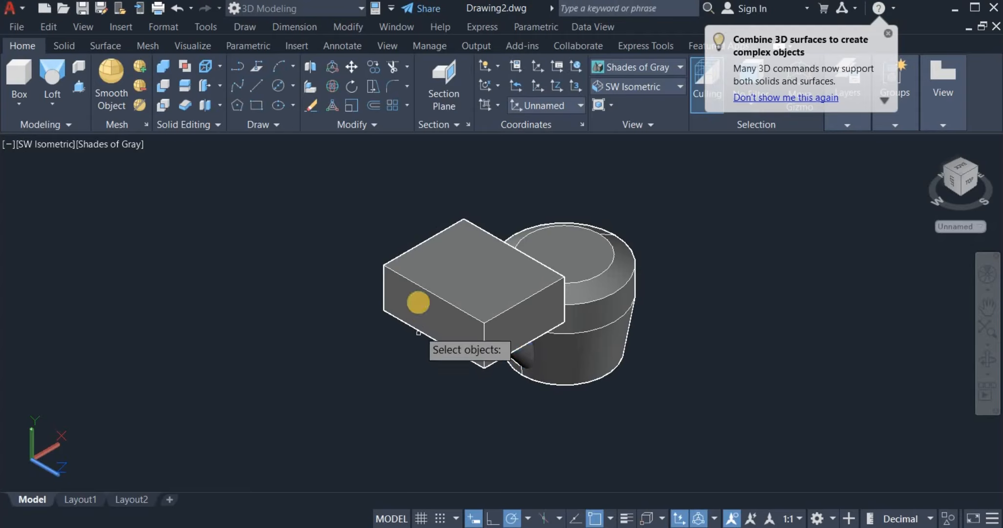
click(496, 280)
key(Return)
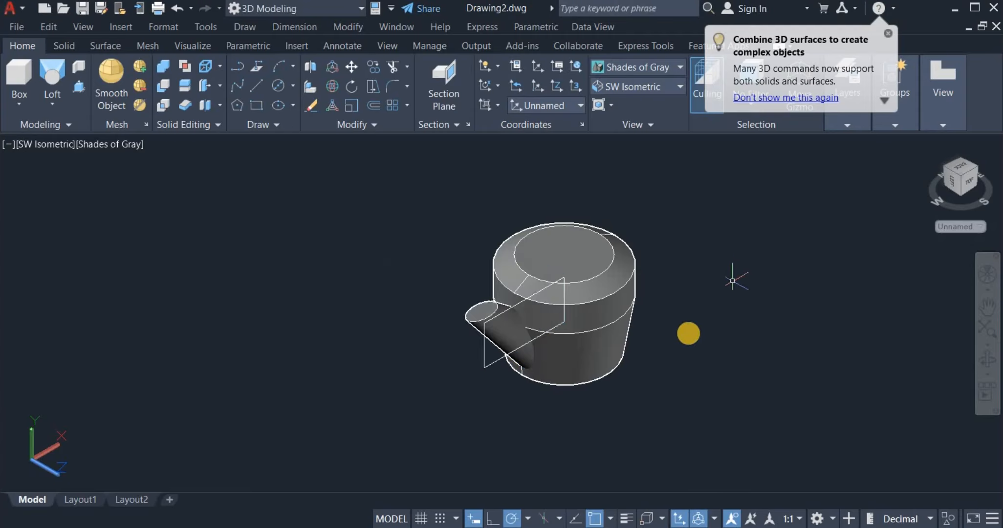
click(488, 363)
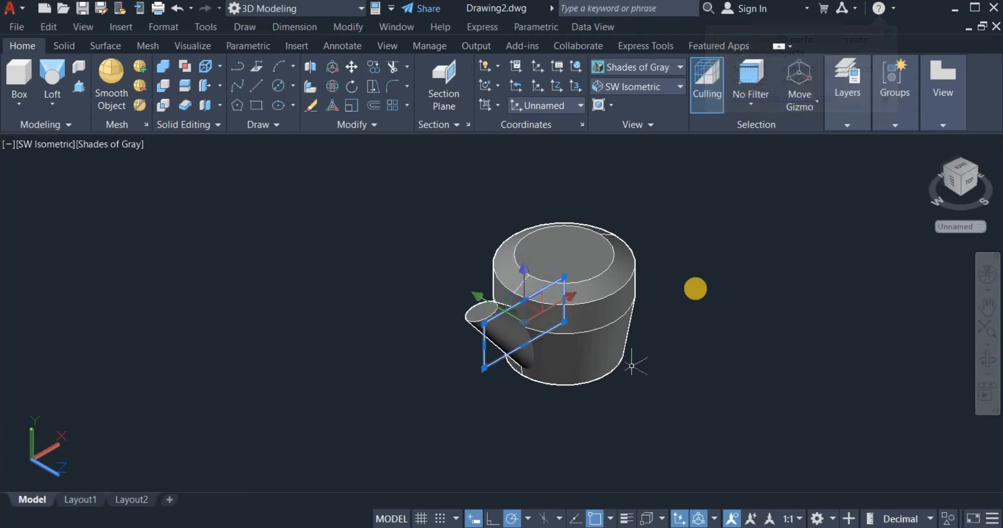
right_click(715, 292)
click(724, 253)
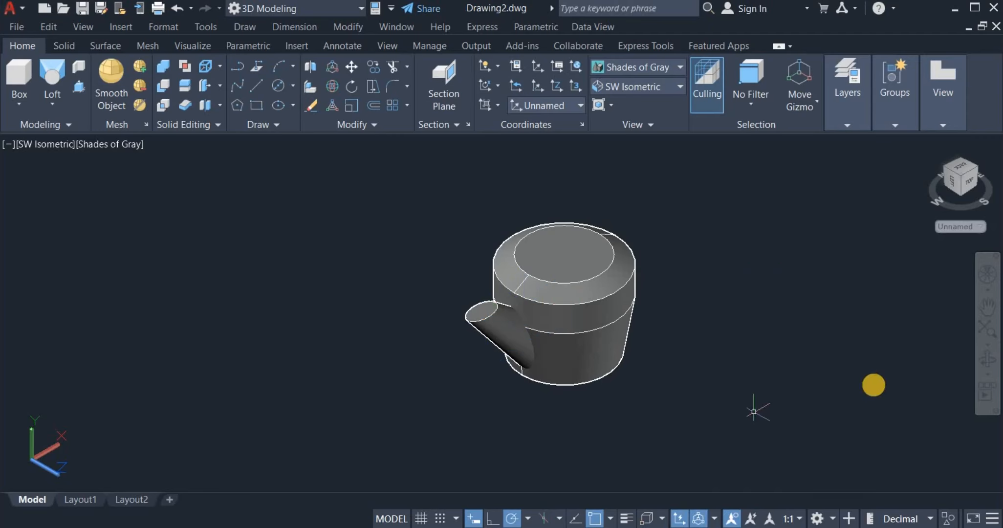
Union the trimmed spout and the kettle body into a single solid.
click(988, 366)
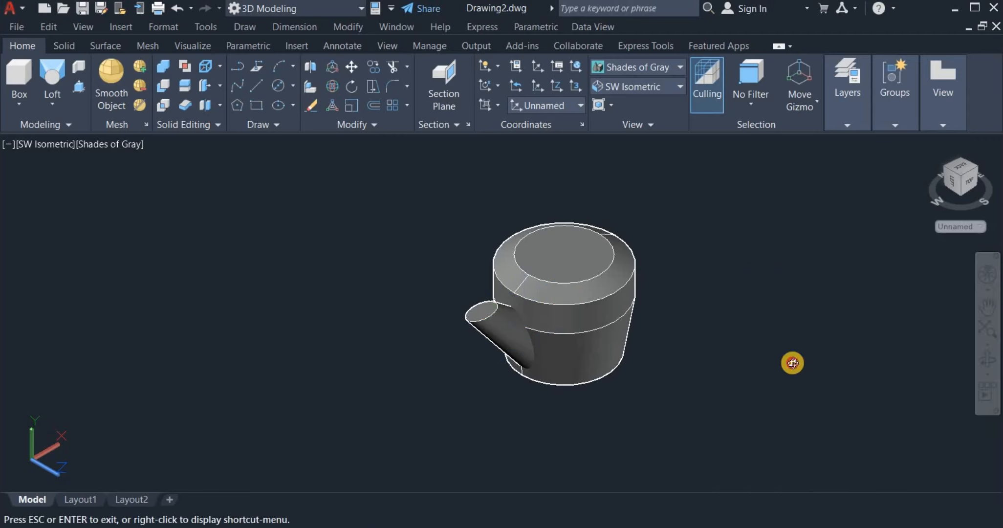
drag(793, 362, 651, 266)
right_click(652, 264)
click(665, 274)
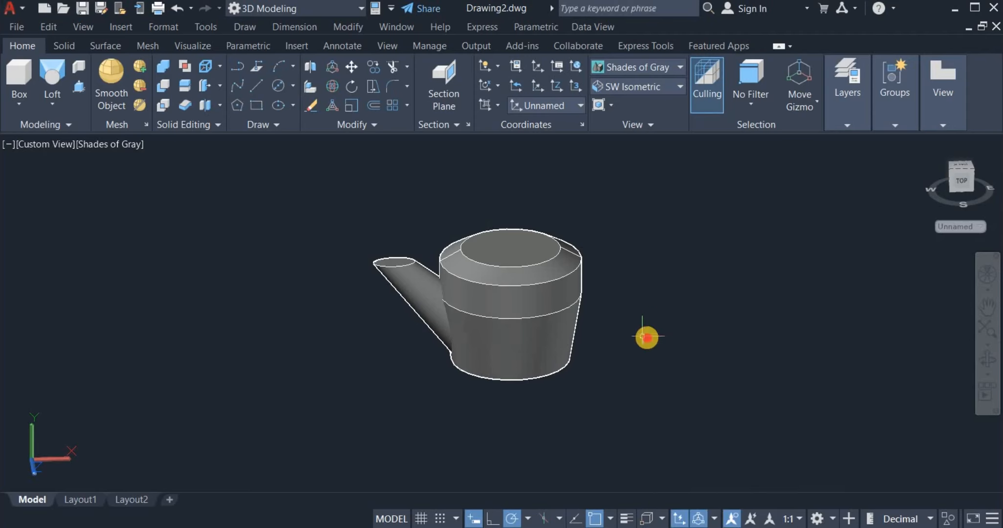
click(650, 335)
click(644, 345)
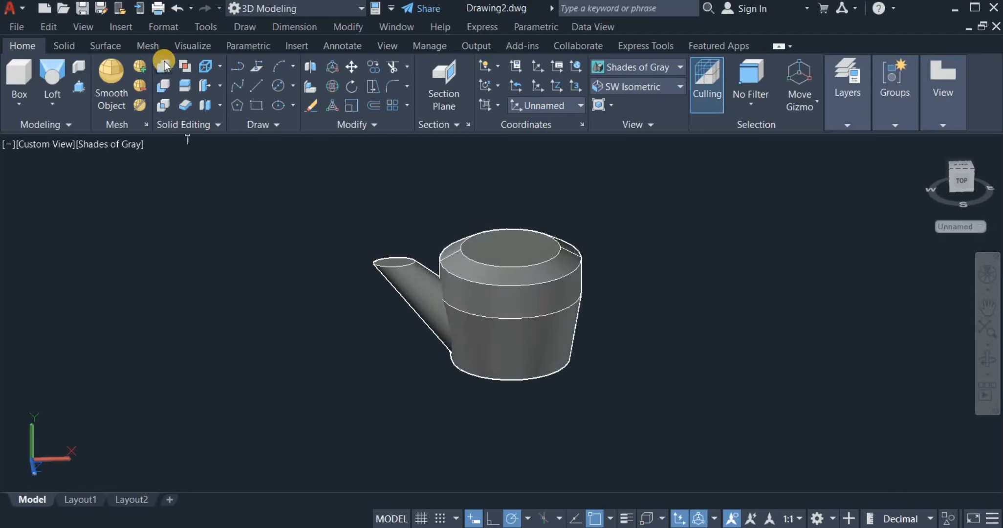
click(163, 79)
click(403, 288)
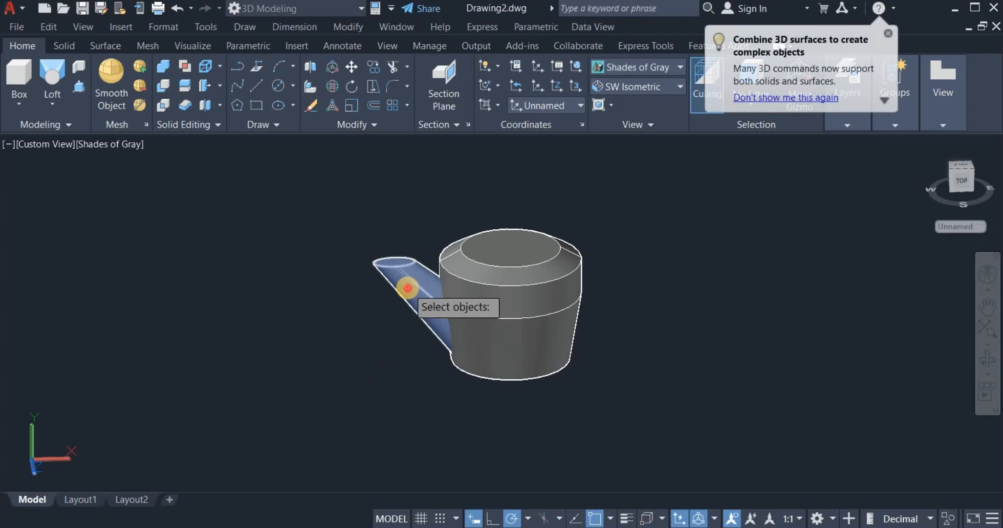
click(507, 365)
key(Return)
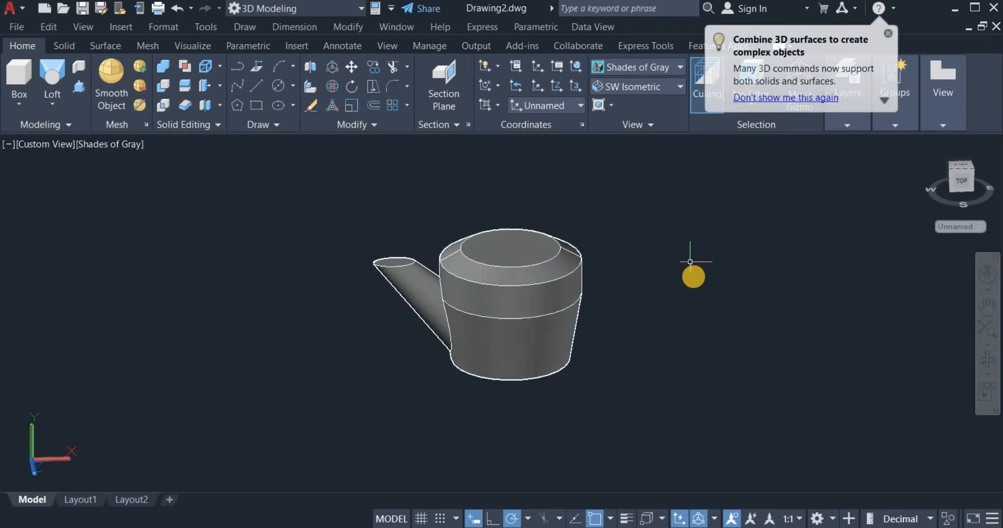
middle_drag(607, 244, 631, 268)
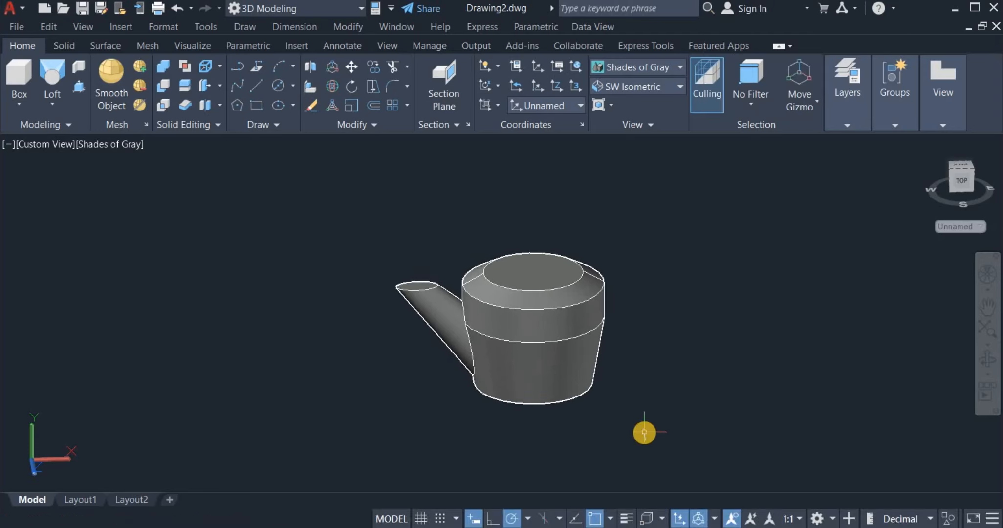
click(529, 366)
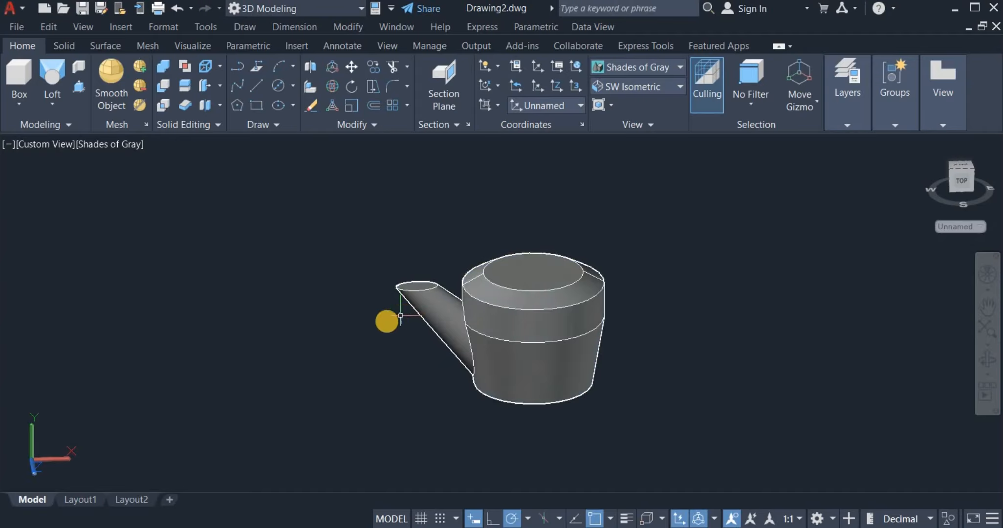
click(513, 303)
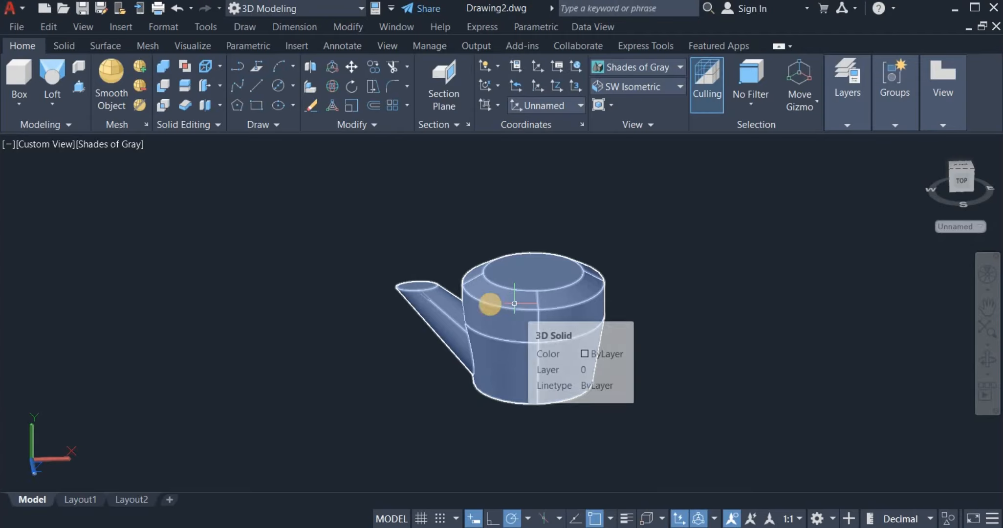
key(Escape)
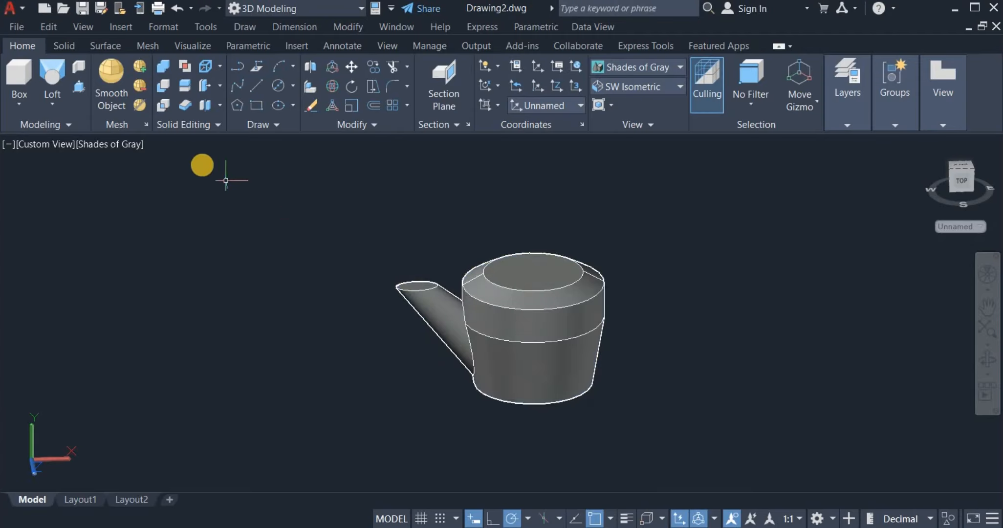
Start a Shell on the kettle solid, removing the spout's end face and the body's circular top face from the selection.
click(221, 106)
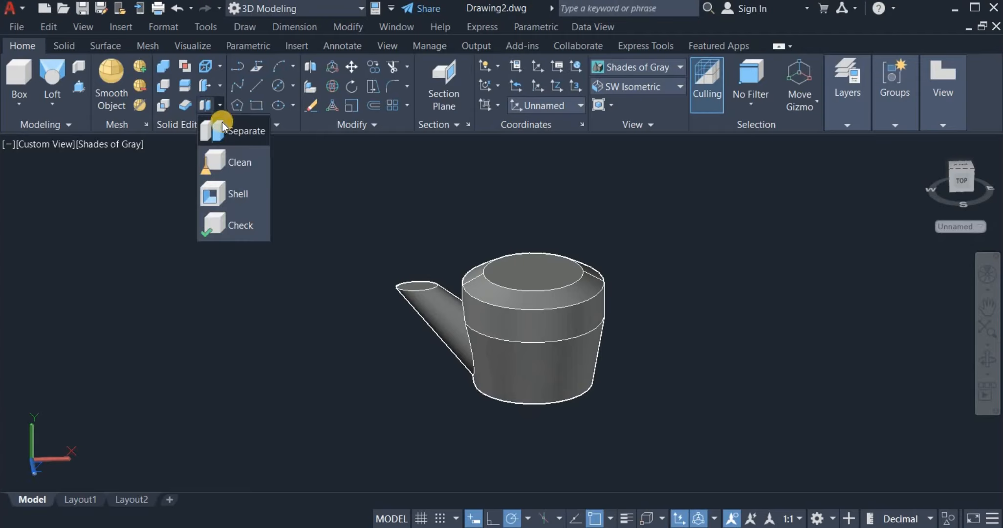
click(225, 190)
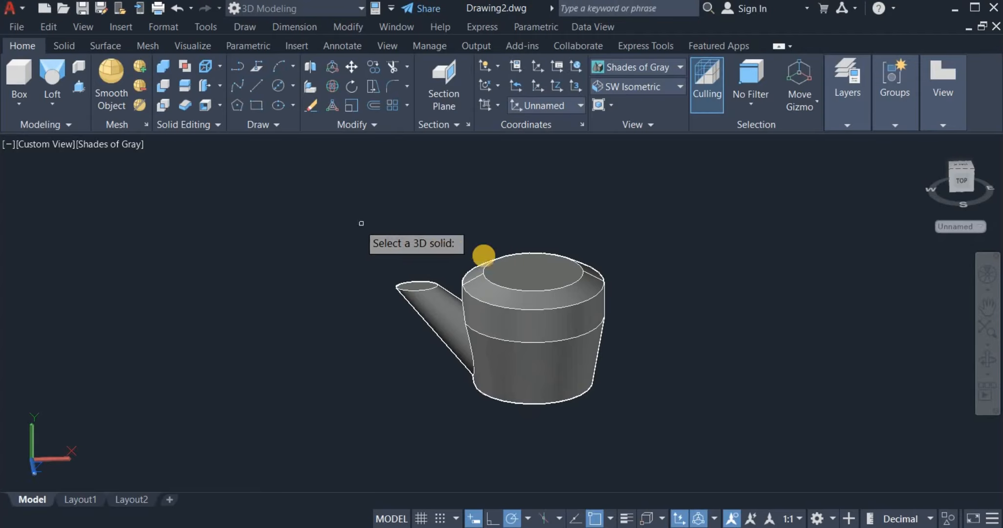
click(986, 358)
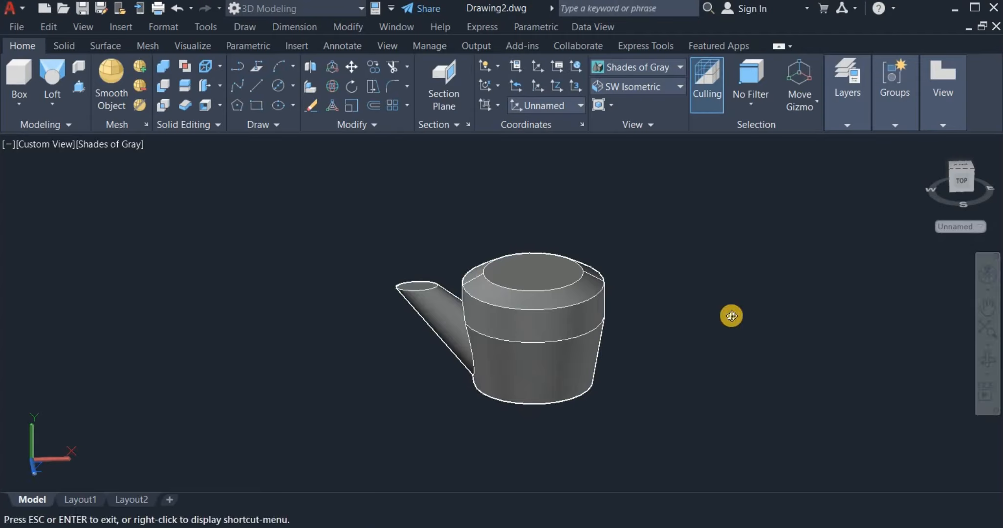
drag(743, 326, 724, 305)
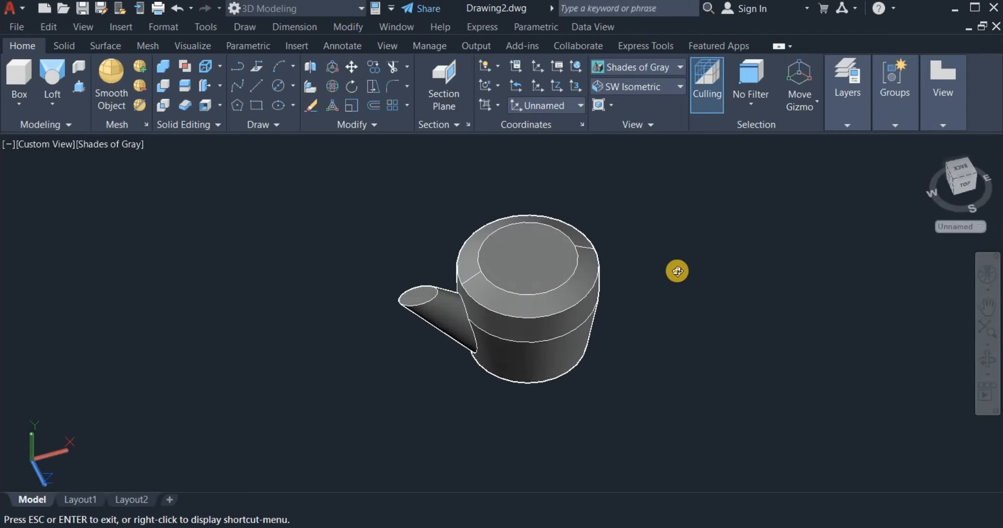
right_click(678, 264)
click(687, 271)
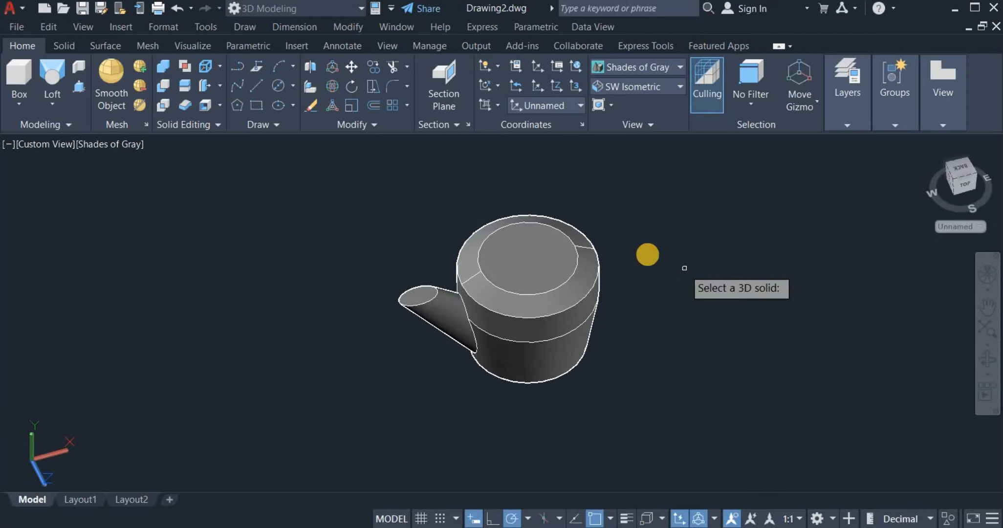
click(530, 275)
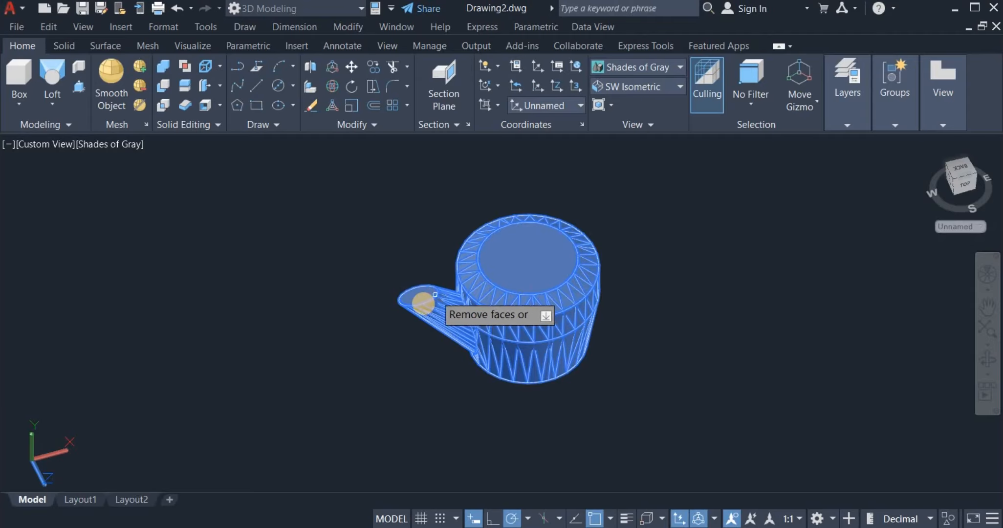
scroll(424, 301, up, 3)
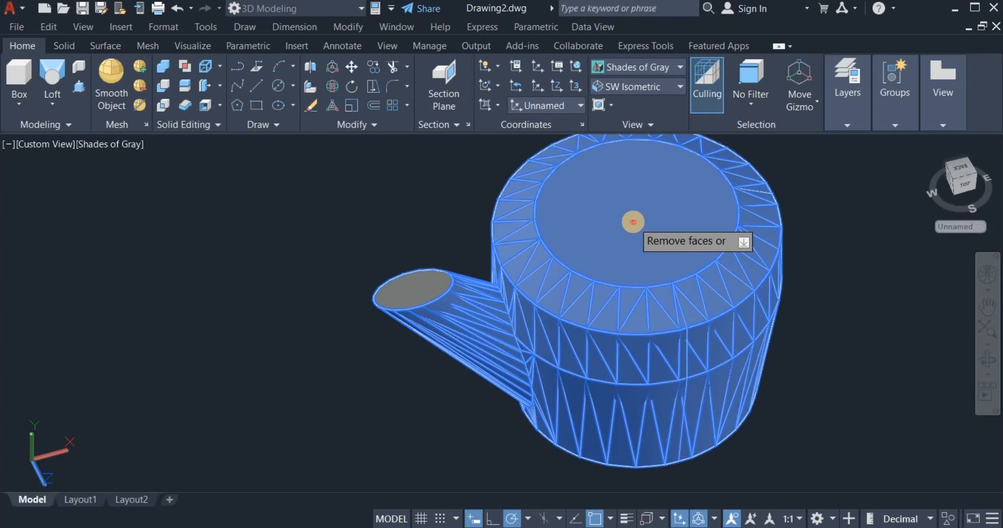
scroll(532, 285, down, 4)
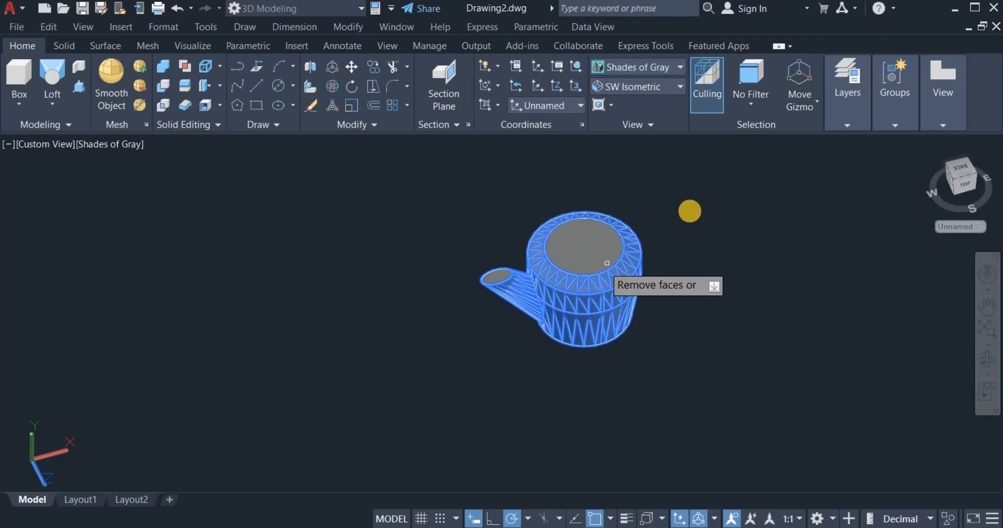
Set the shell offset distance to 1.5 and finish the solid editing.
right_click(697, 207)
click(711, 215)
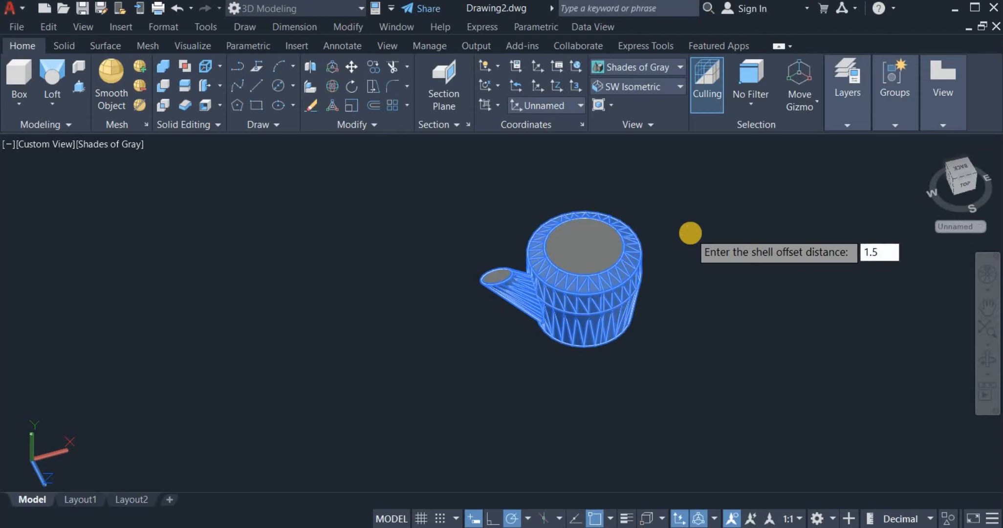
key(Return)
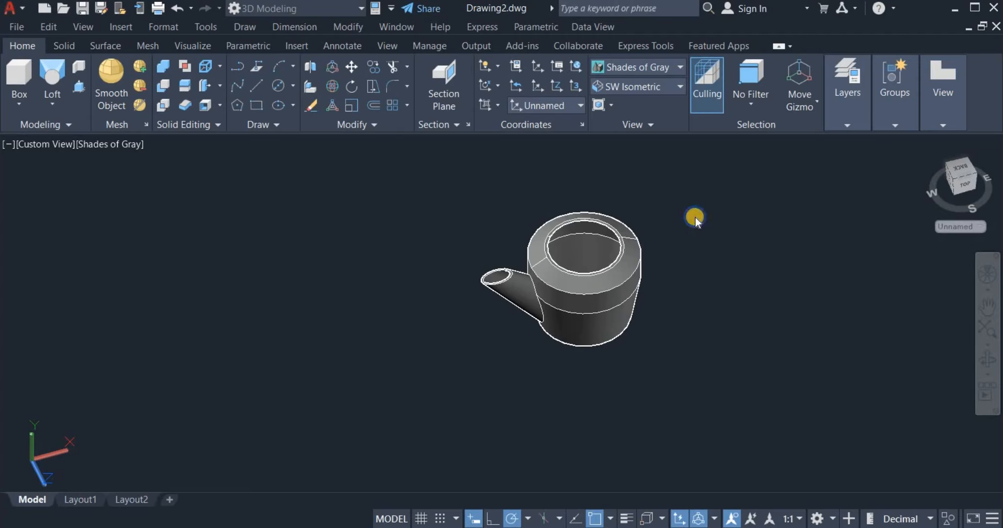
right_click(694, 218)
click(714, 227)
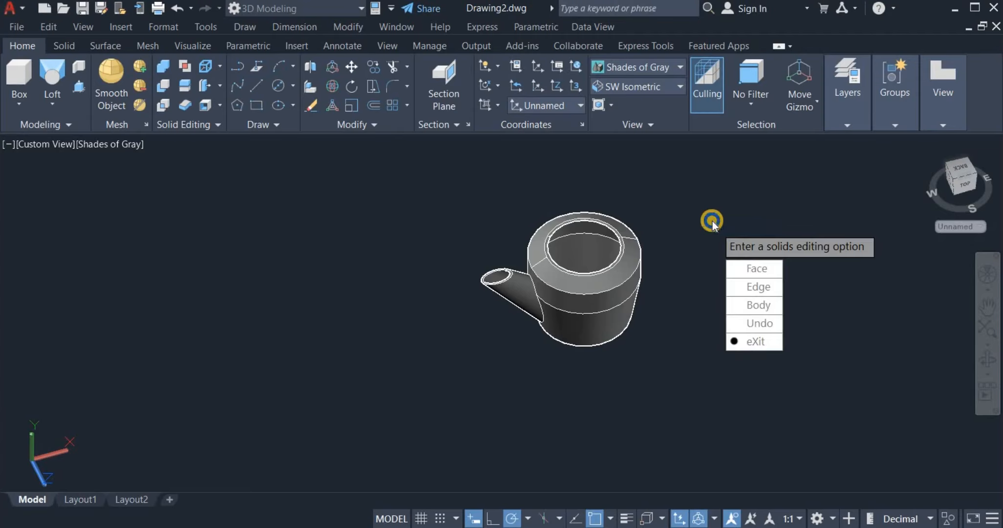
right_click(712, 221)
click(733, 224)
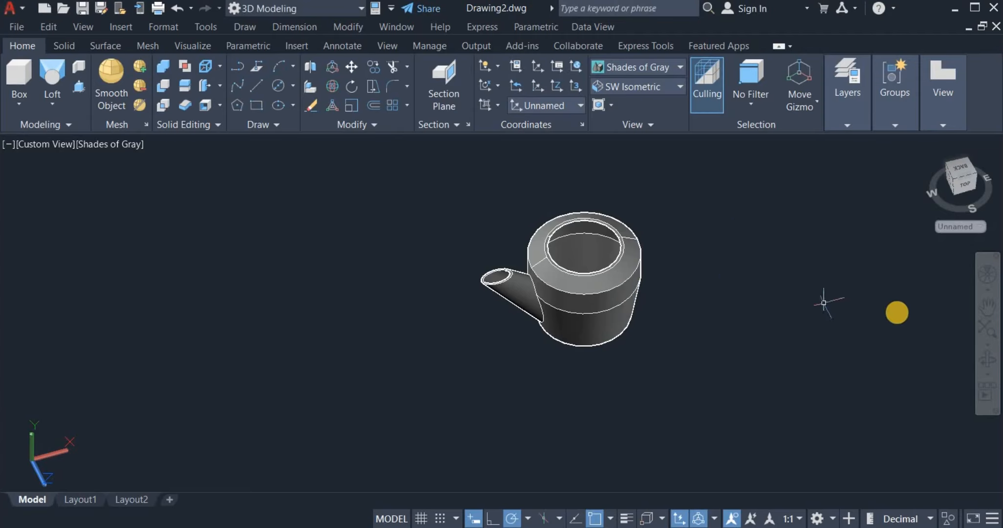
click(983, 358)
drag(705, 302, 602, 269)
key(Escape)
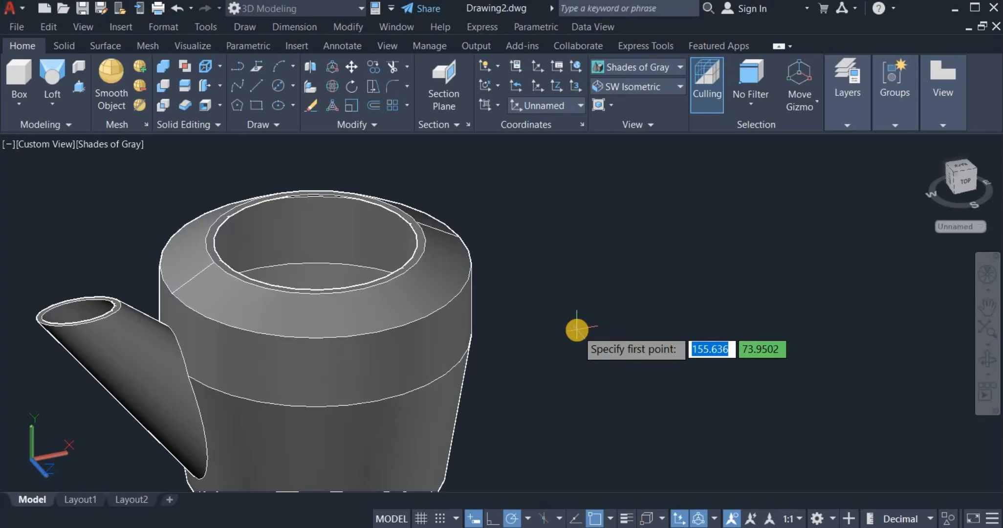
key(Escape)
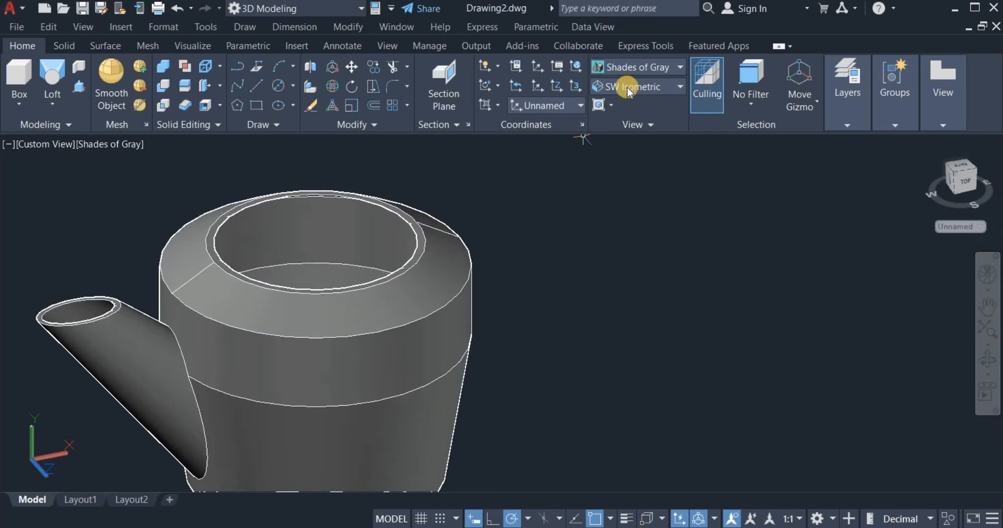
Switch to the Front view and draw a horizontal line 78 units long in the empty space beside the kettle.
click(627, 88)
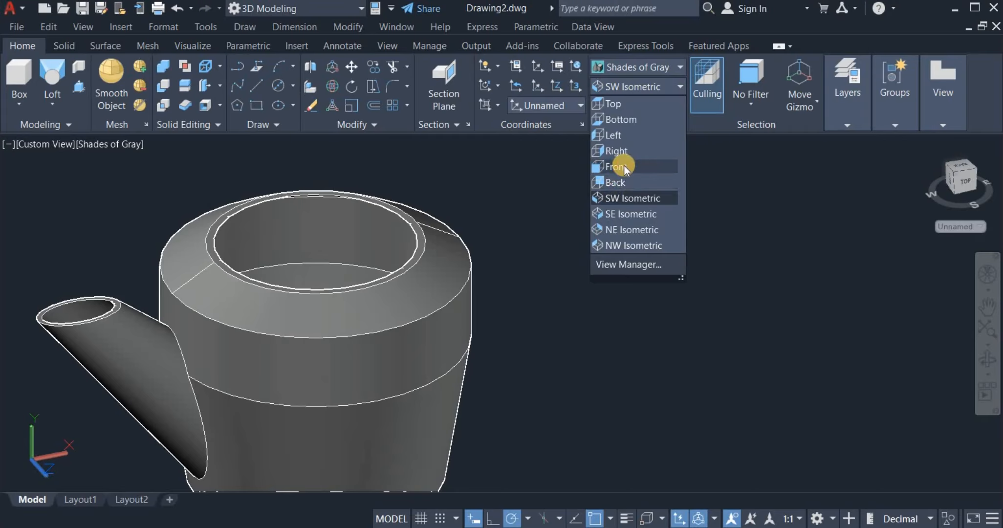
click(620, 166)
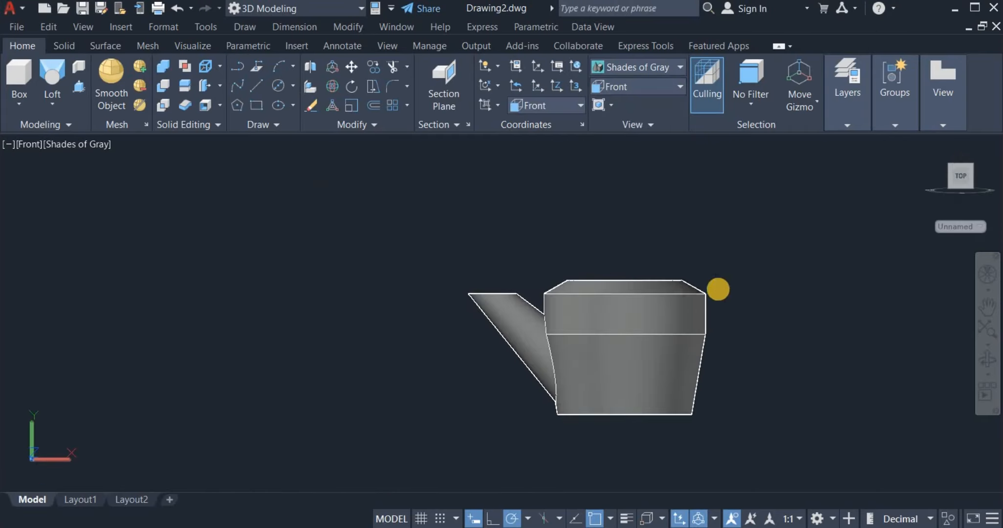
middle_drag(718, 289, 455, 309)
scroll(478, 313, up, 2)
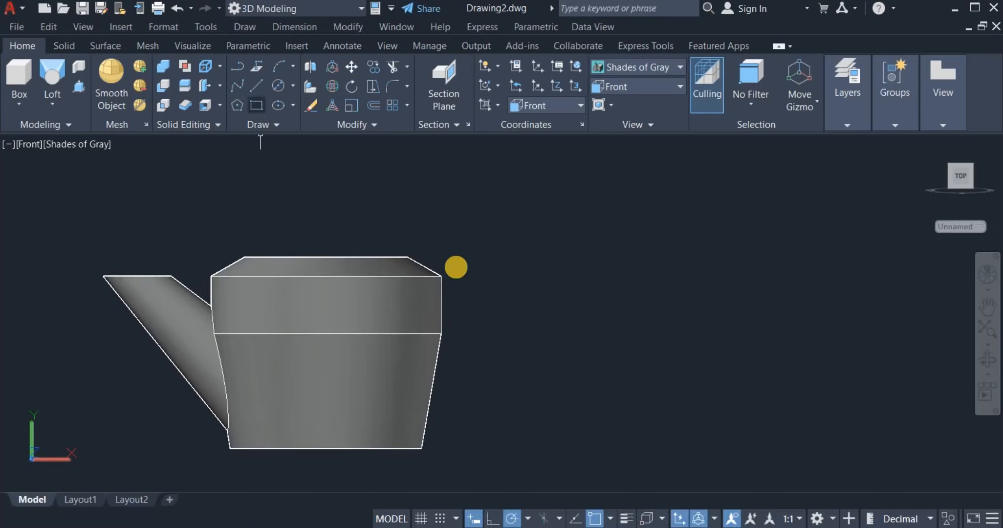
click(259, 87)
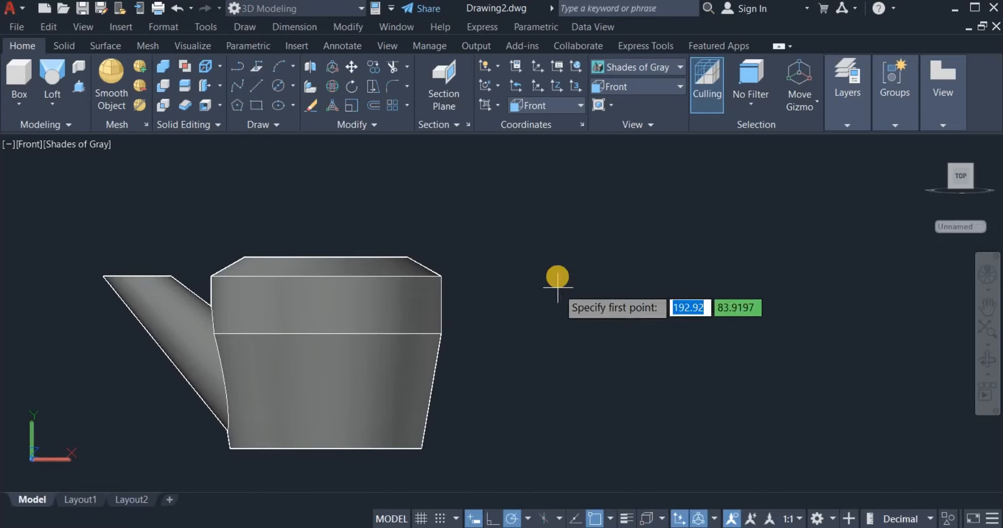
click(551, 270)
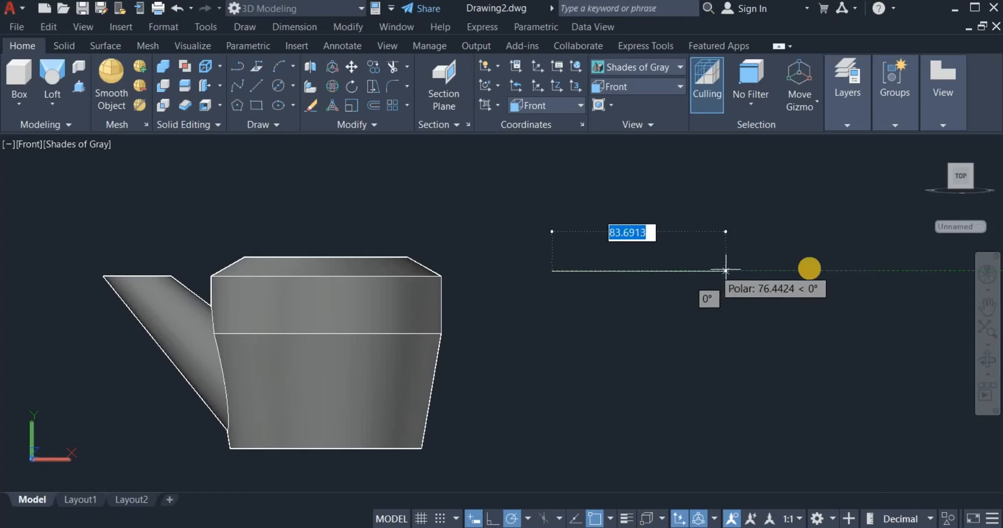
text(78)
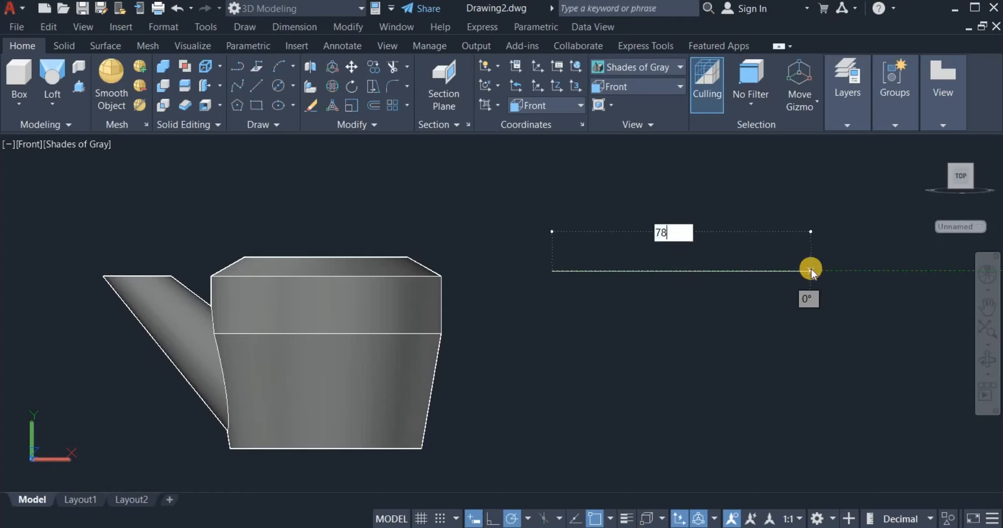
key(Return)
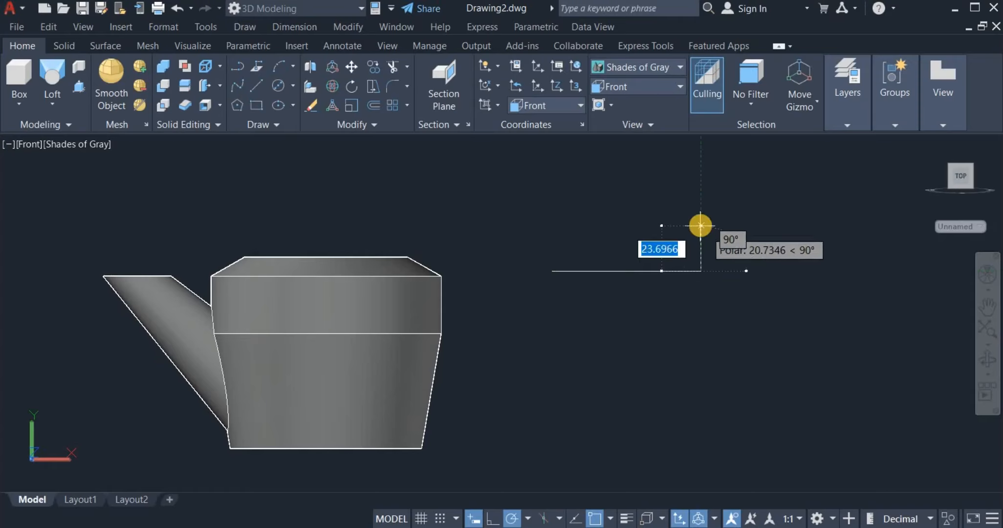
right_click(701, 225)
key(Return)
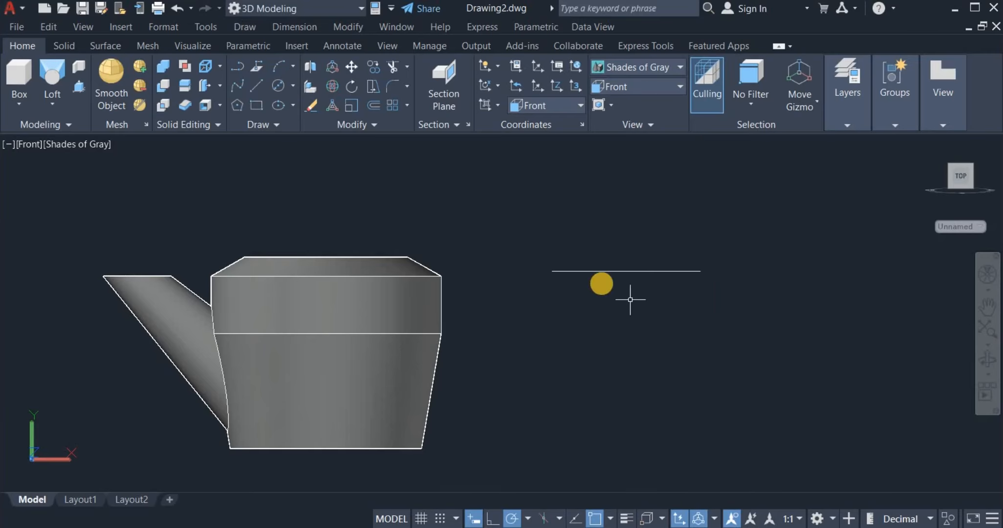
Draw a vertical line 2 units high upward from the left end of the horizontal line.
scroll(639, 266, up, 2)
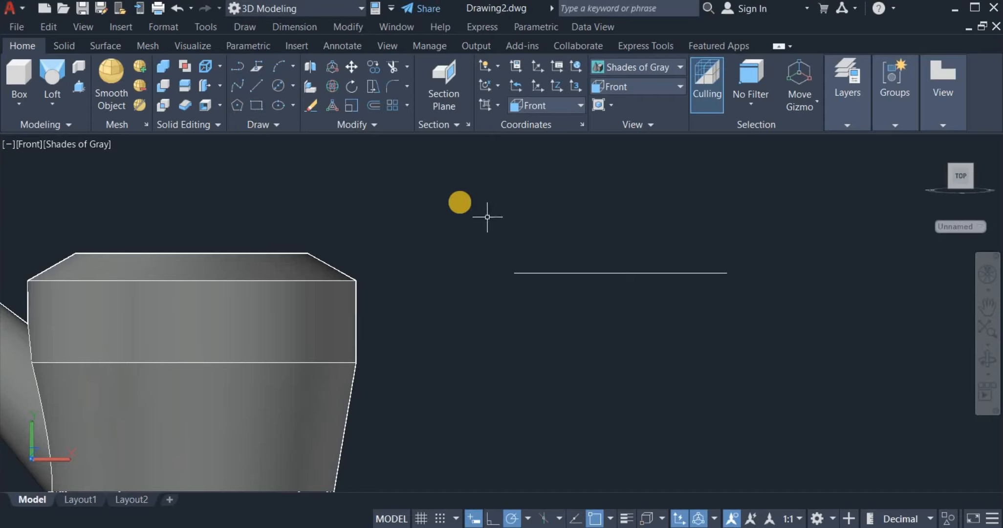
click(256, 85)
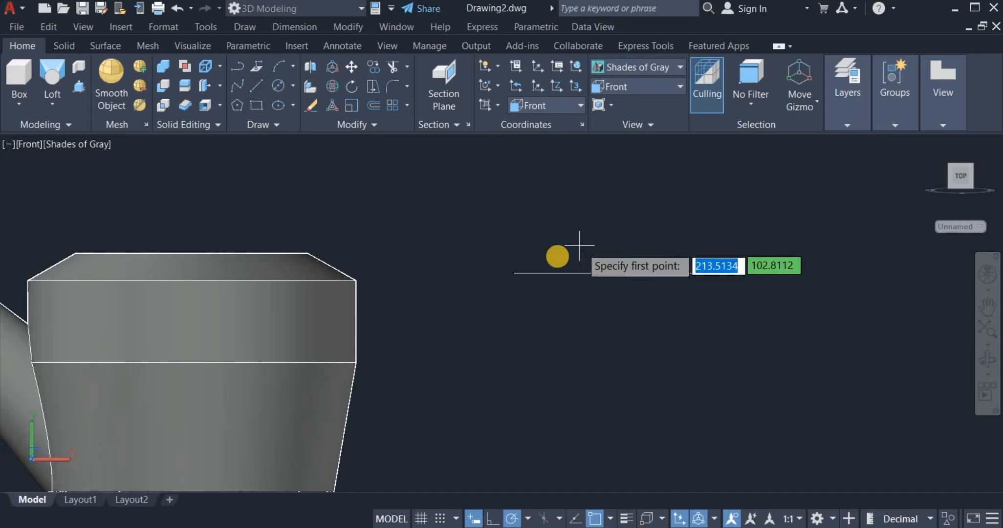
click(514, 273)
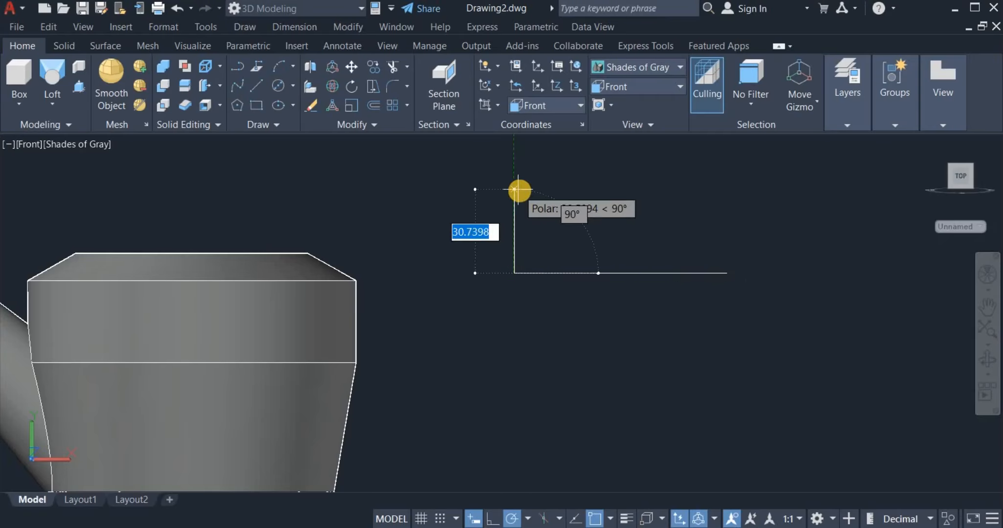
text(2)
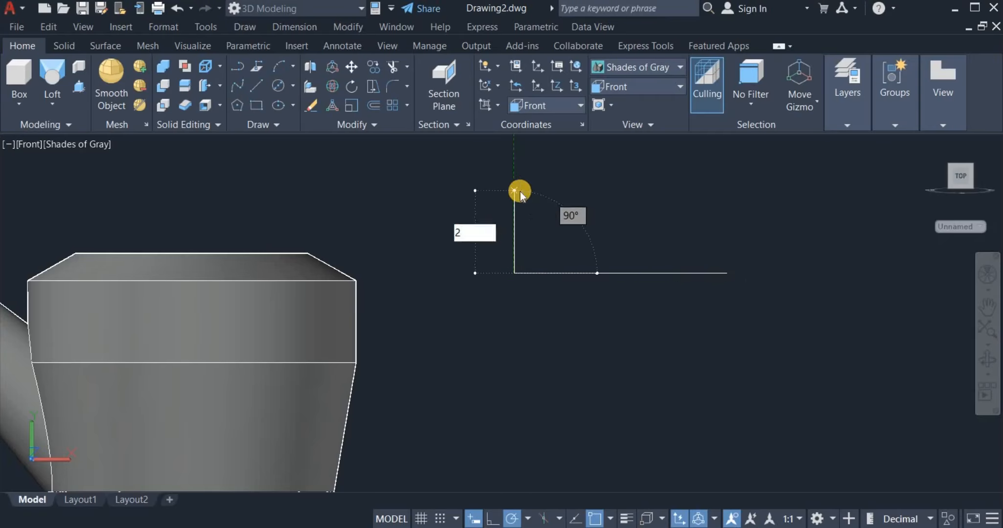
key(Return)
right_click(673, 225)
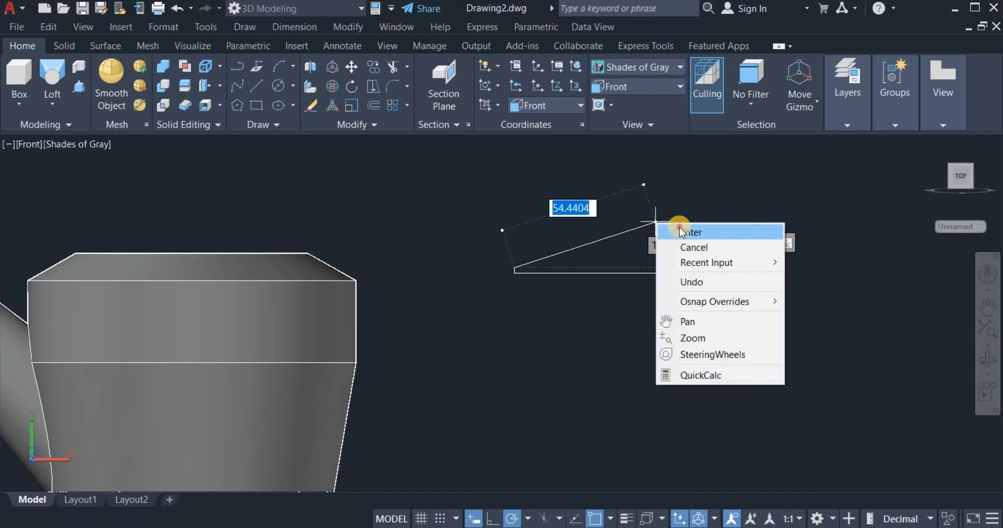
click(679, 230)
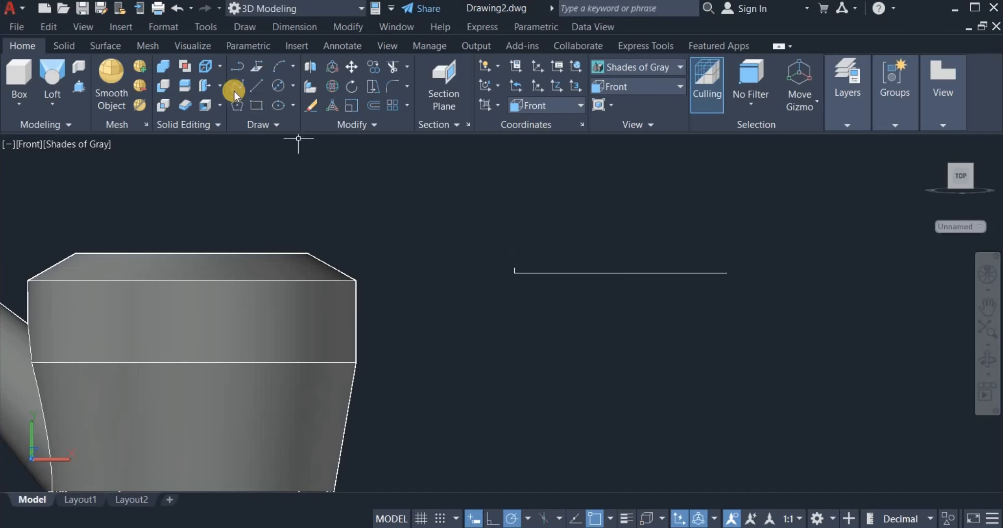
Draw a vertical line 5 units high upward from the midpoint of the horizontal line.
click(620, 273)
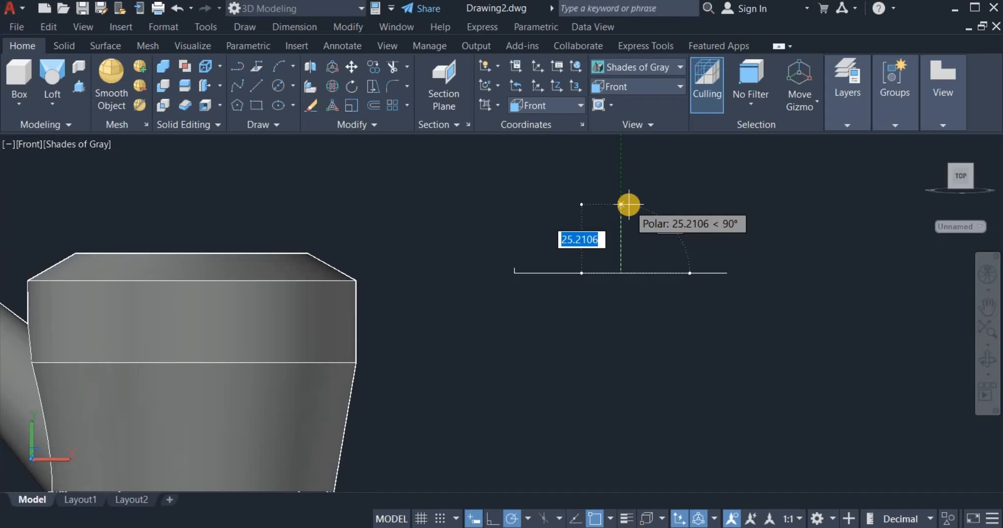
text(5)
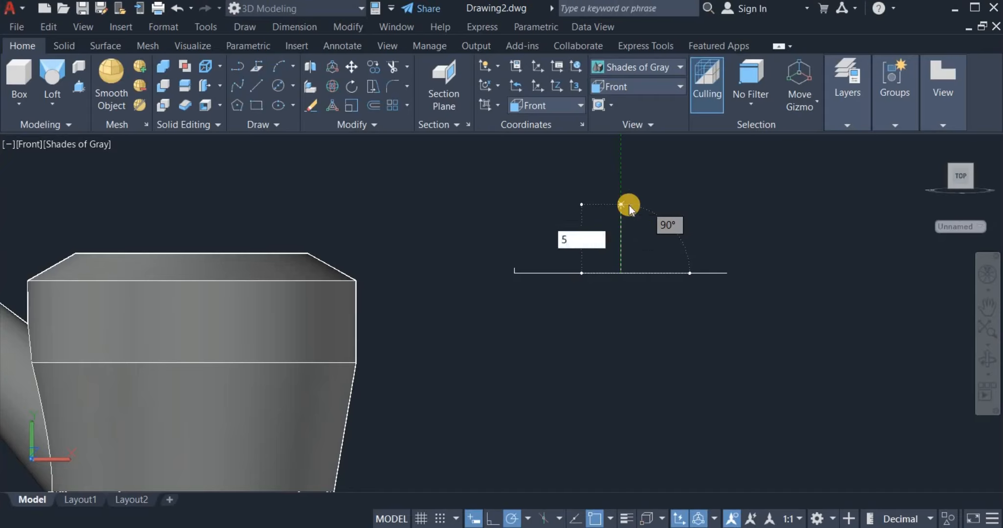
key(Return)
right_click(720, 215)
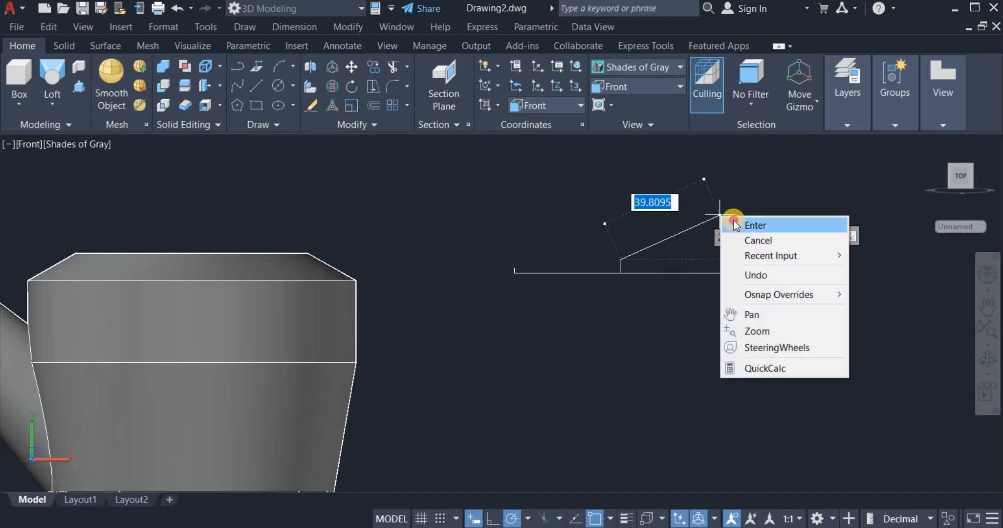
click(733, 220)
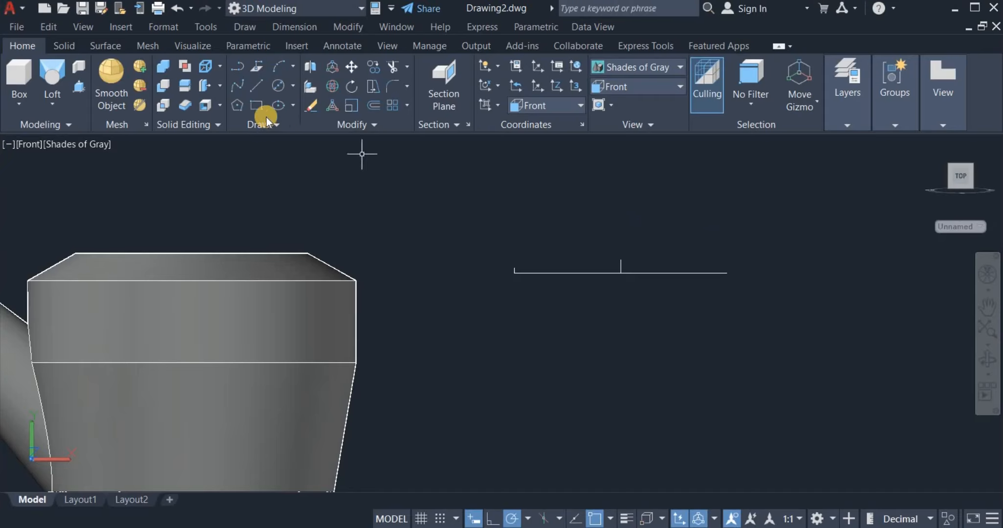
Draw a vertical line 2 units high upward from the right end of the horizontal line.
click(255, 89)
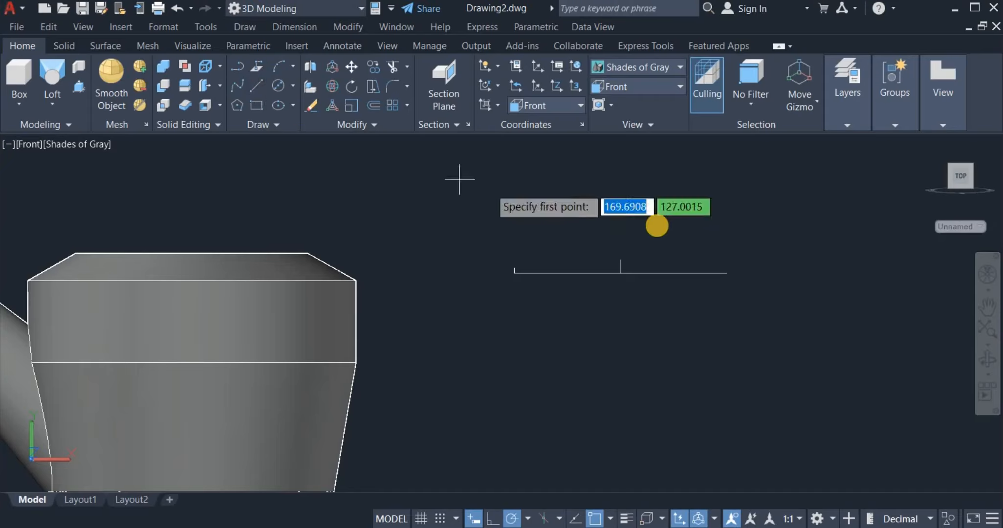
click(726, 273)
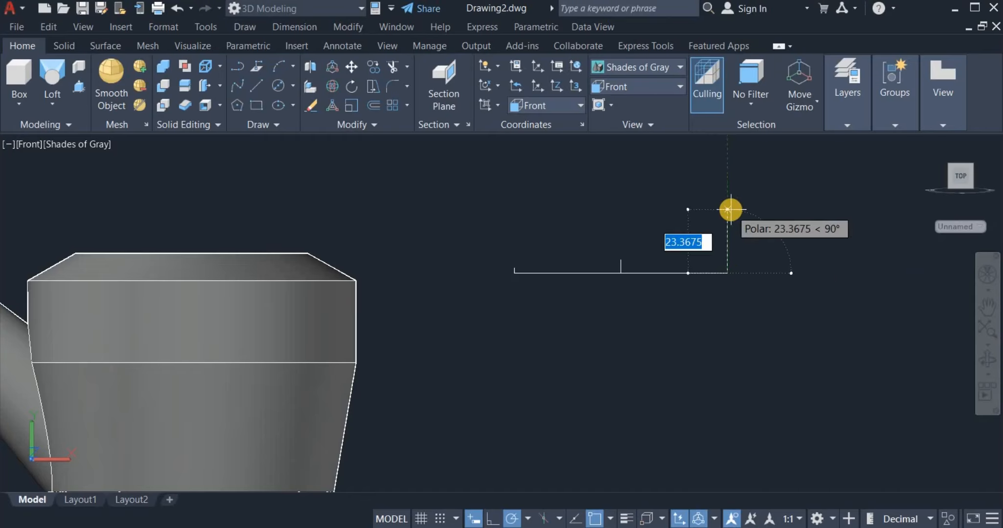
text(2)
key(Return)
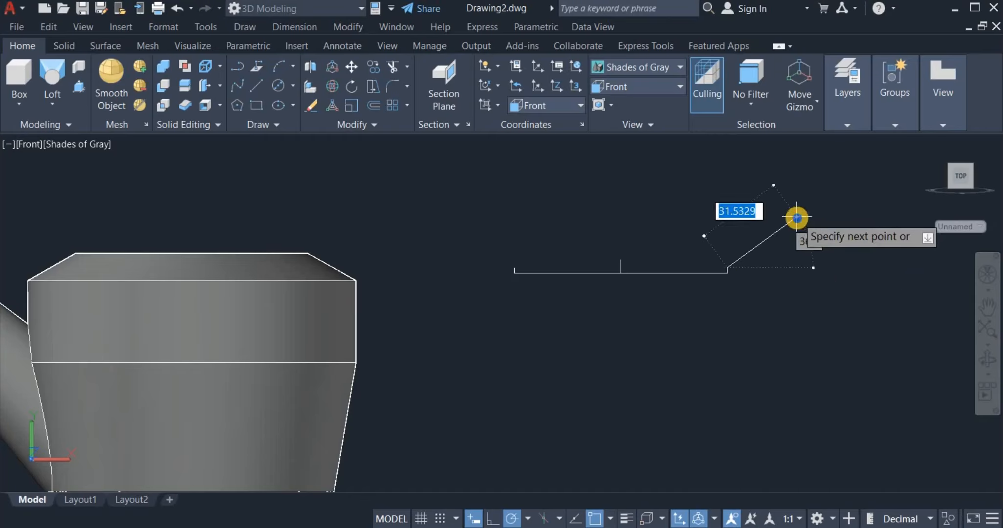
right_click(796, 218)
click(813, 226)
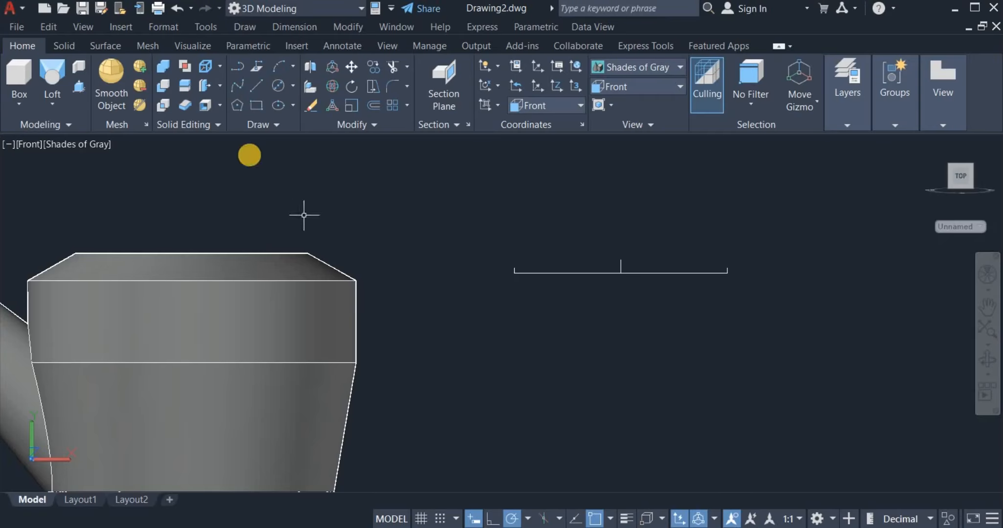
Draw a 3-point arc from left to right through the upper ends of the three vertical lines.
click(292, 67)
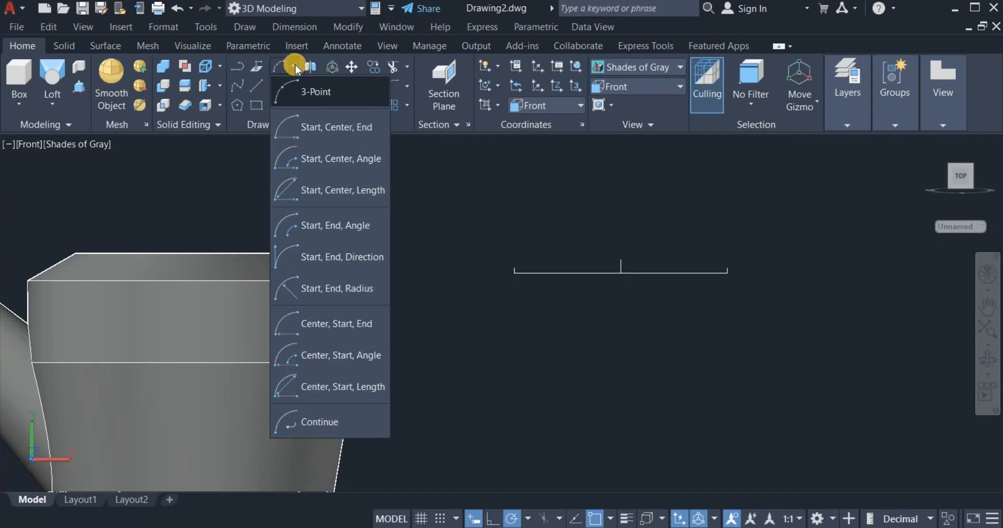
click(313, 96)
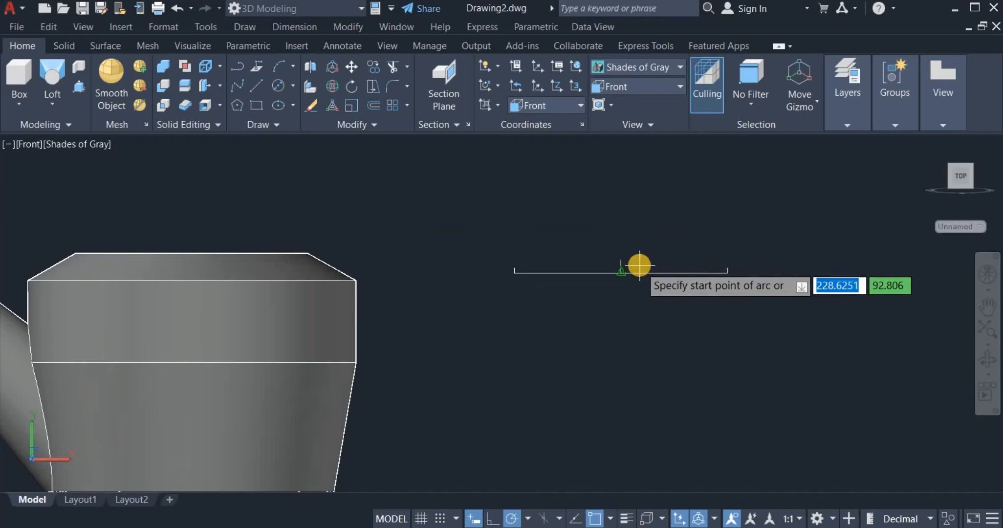
scroll(616, 262, up, 2)
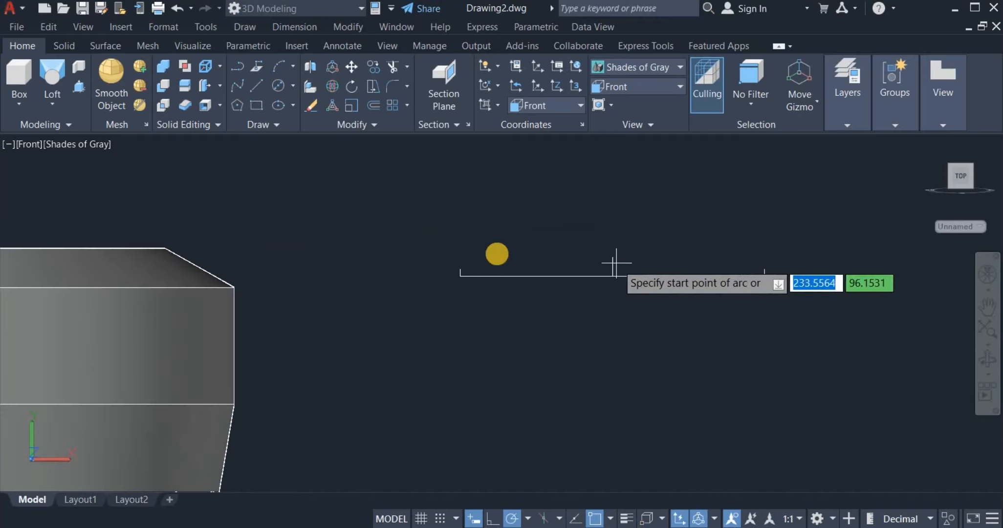
click(460, 267)
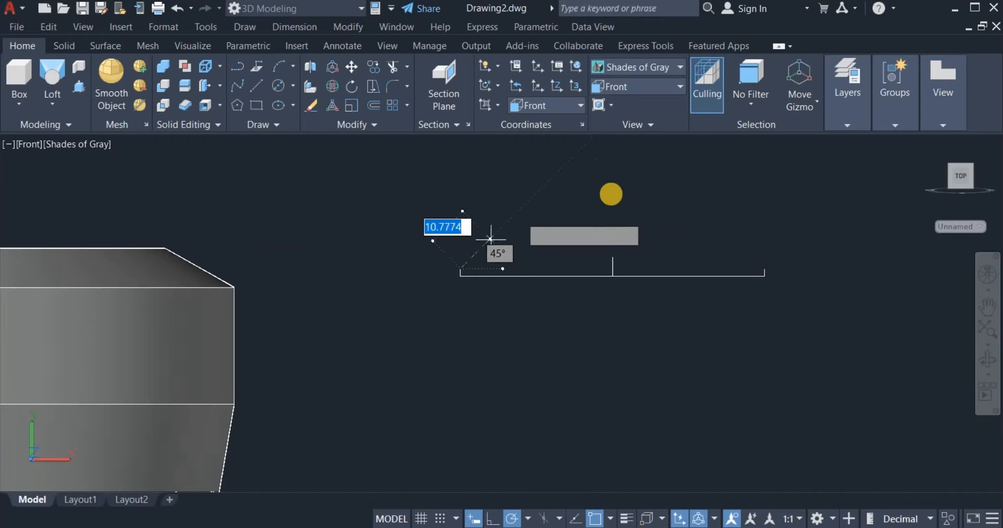
click(612, 256)
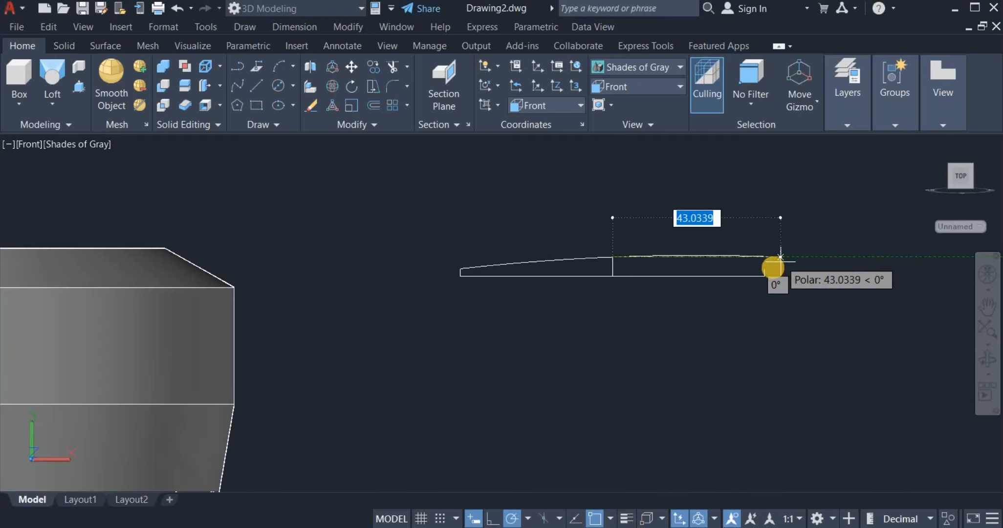
click(765, 268)
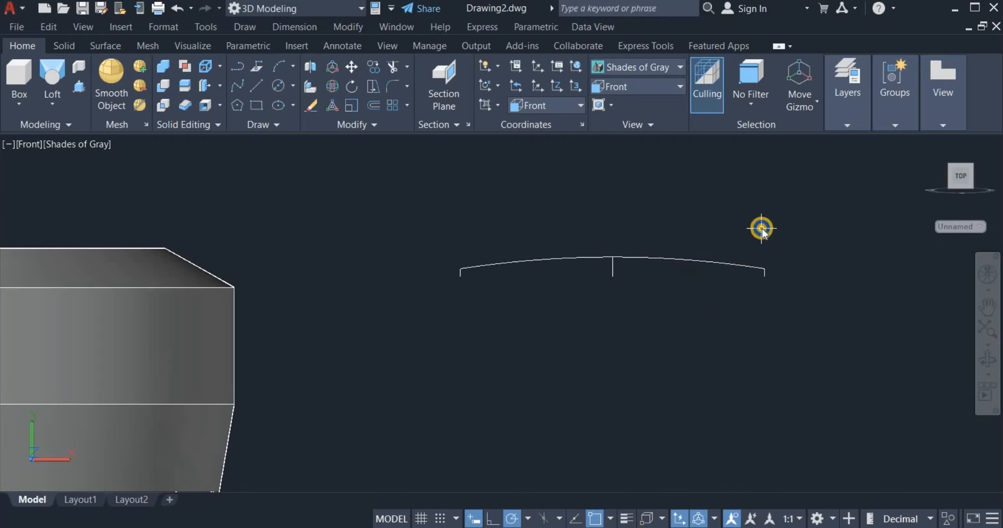
right_click(761, 229)
click(777, 213)
right_click(747, 206)
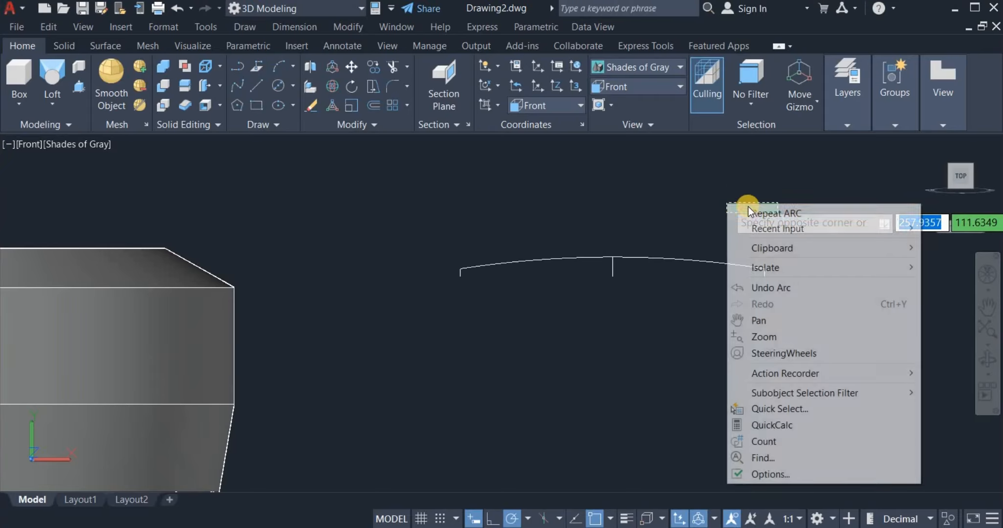
click(751, 211)
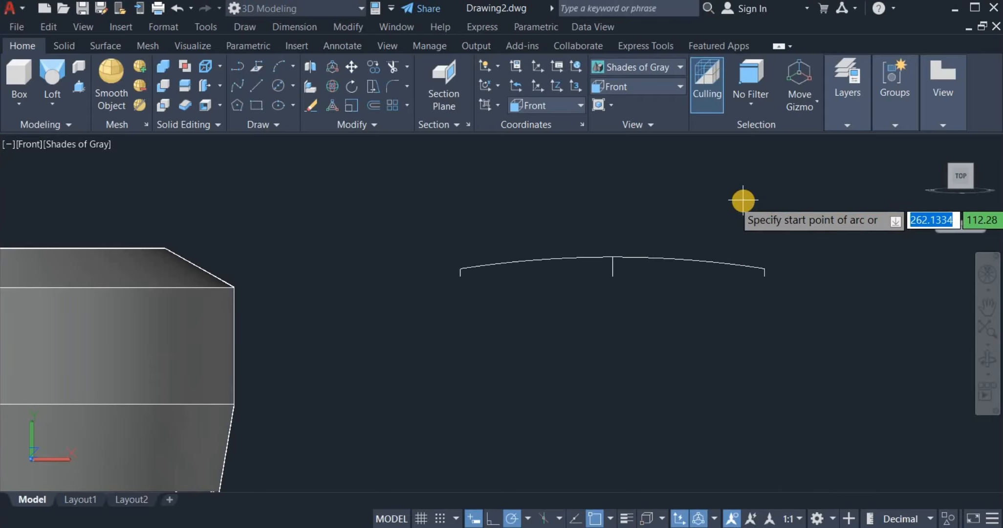
key(Escape)
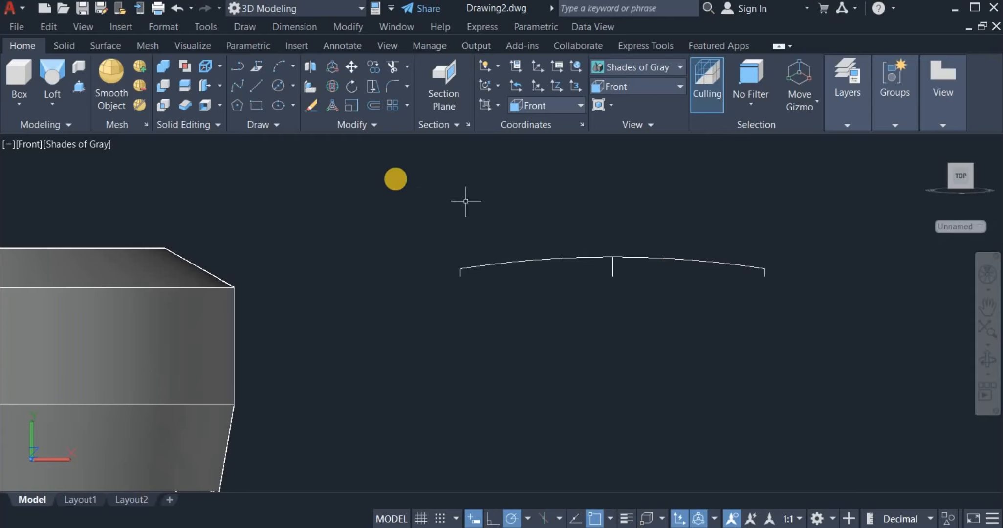
Offset the arc upward by a distance of 1.5.
click(375, 106)
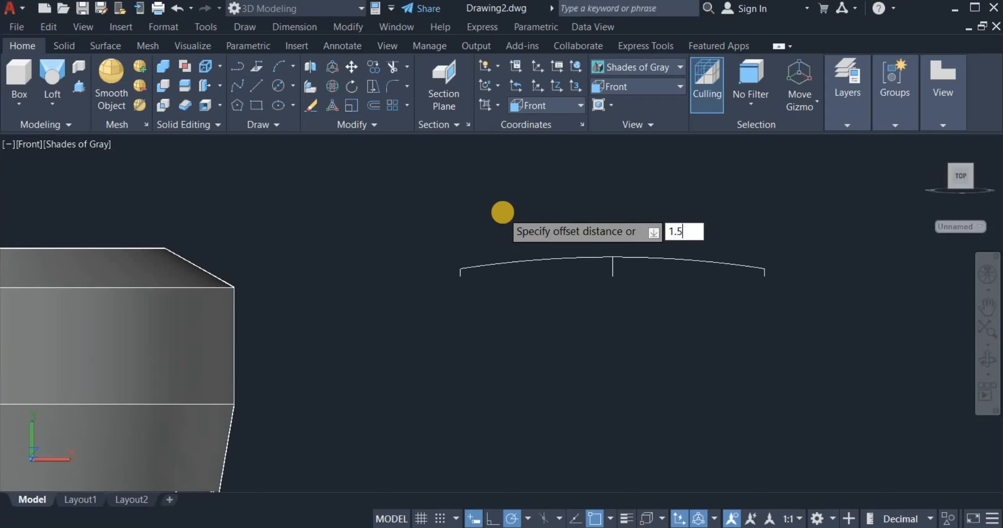
text(1.5)
key(Return)
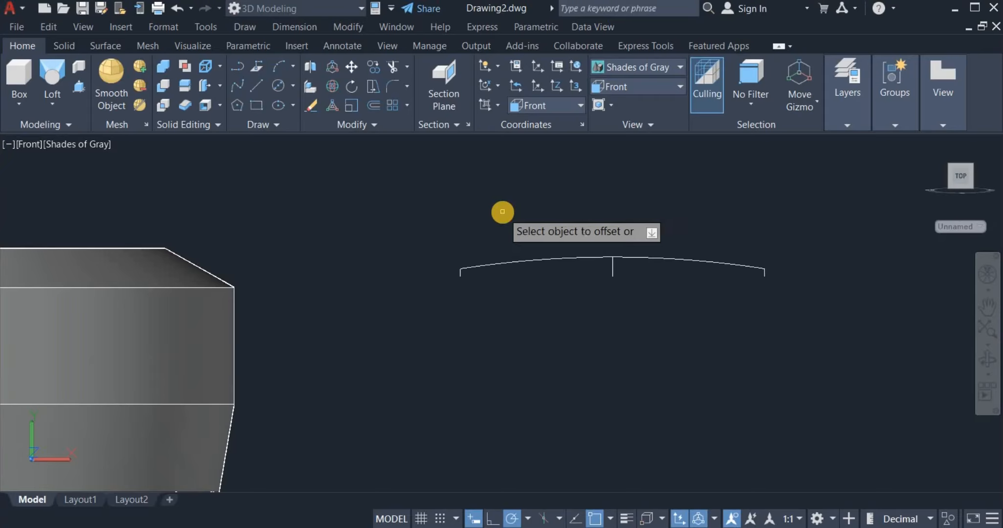
click(652, 254)
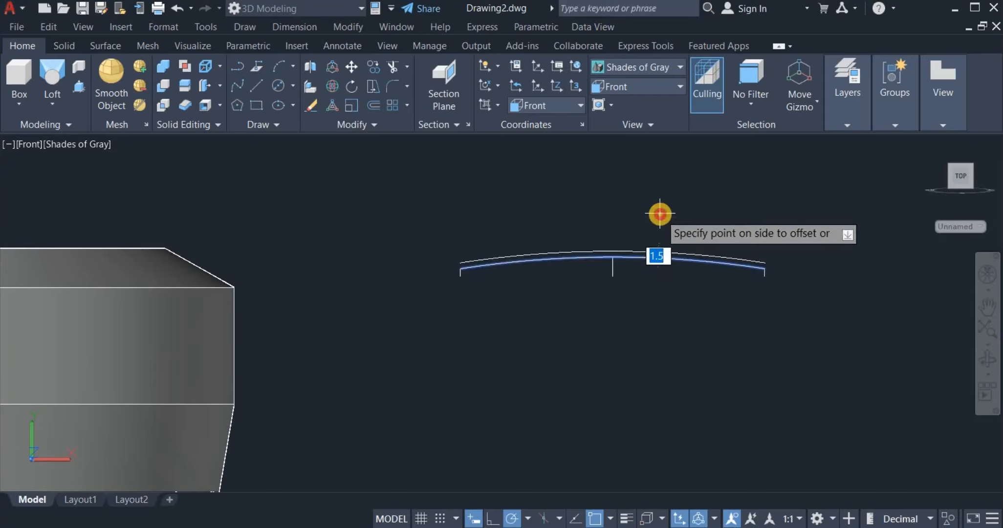
click(660, 214)
right_click(678, 198)
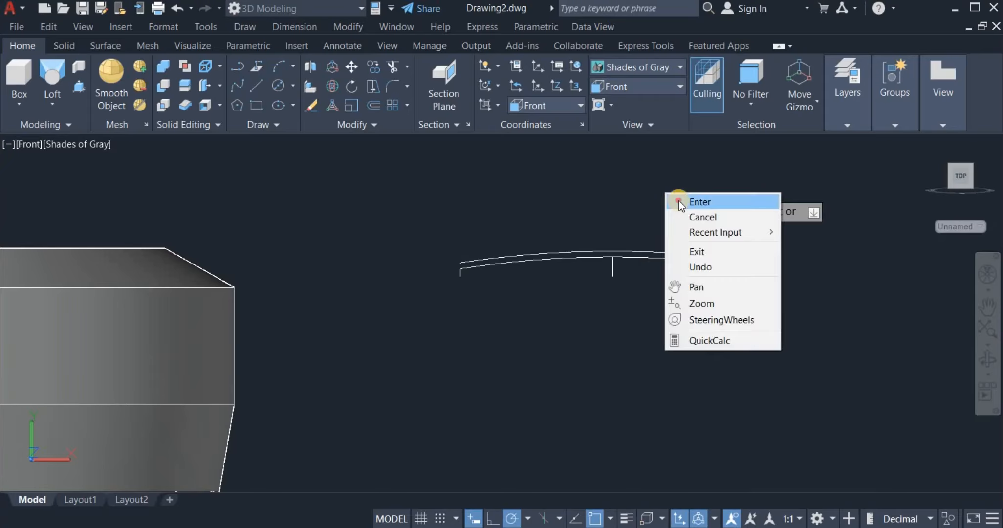
click(700, 201)
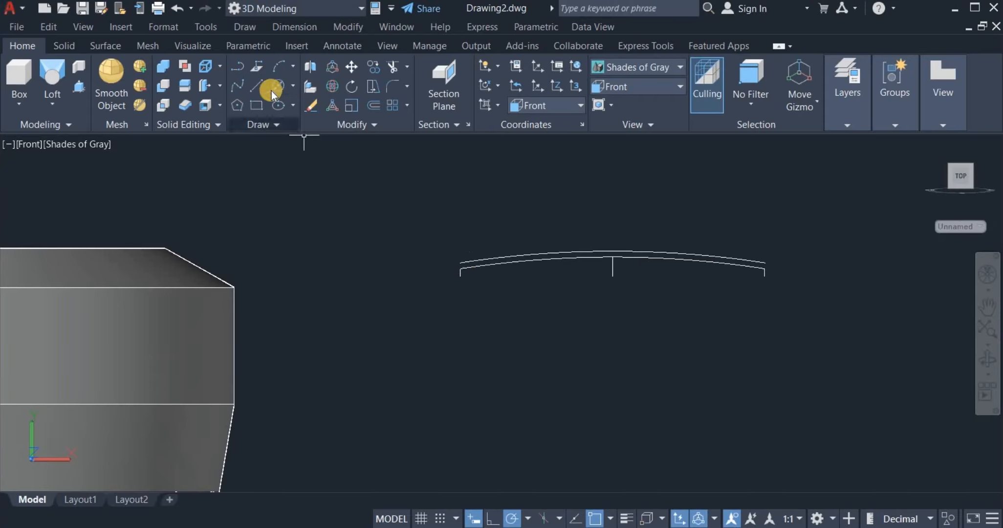
Open the choice of arc creation methods.
click(293, 70)
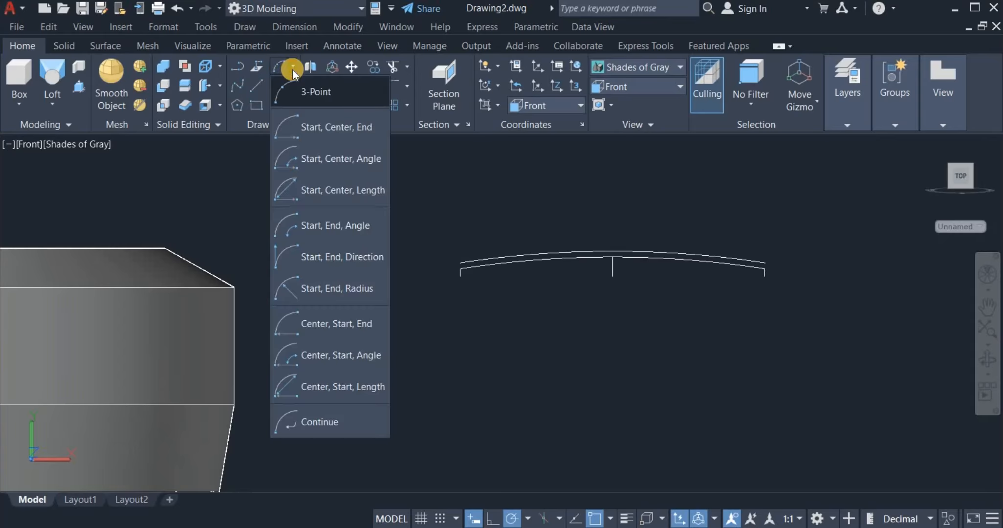
Close the left end of the two long curves with a Start, End, Direction arc bulging outward.
click(345, 258)
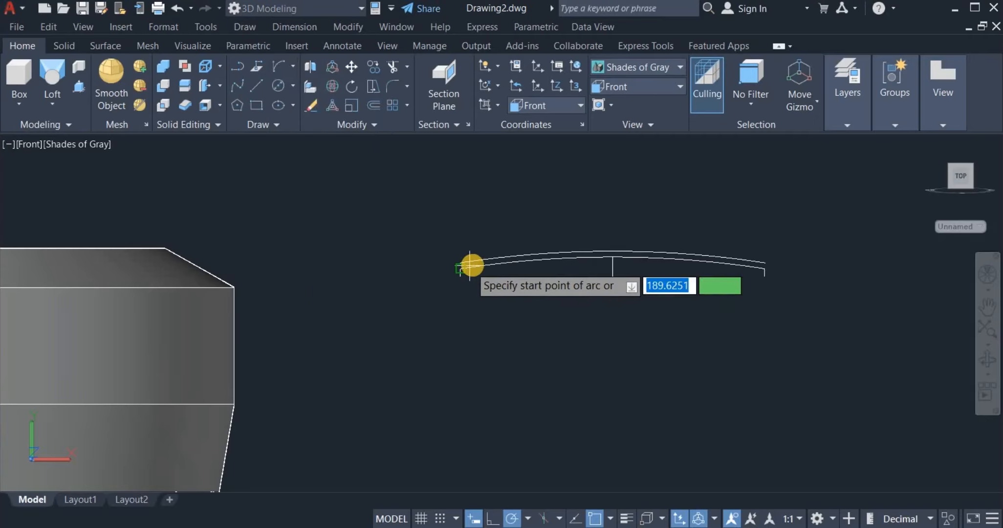
scroll(476, 264, up, 3)
scroll(439, 257, up, 2)
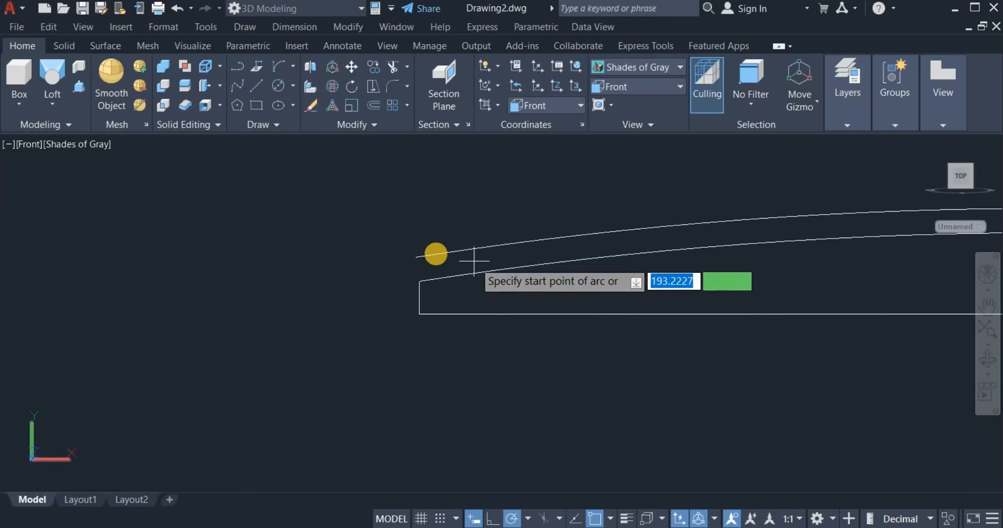
click(416, 259)
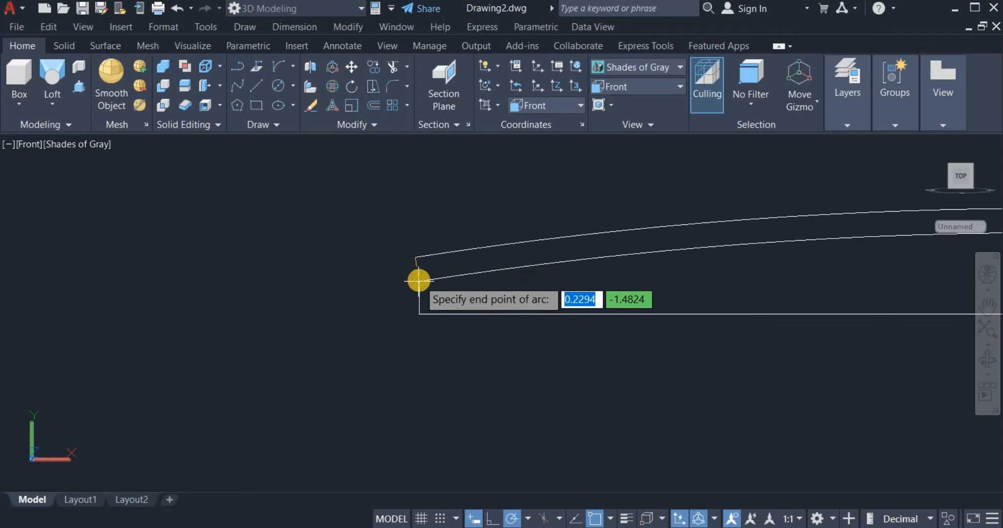
click(419, 281)
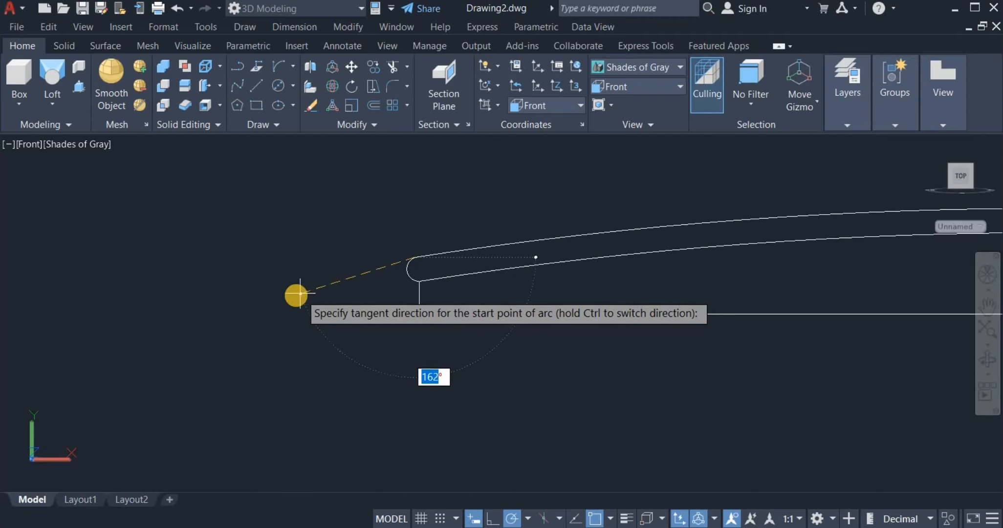
click(293, 295)
scroll(270, 286, down, 2)
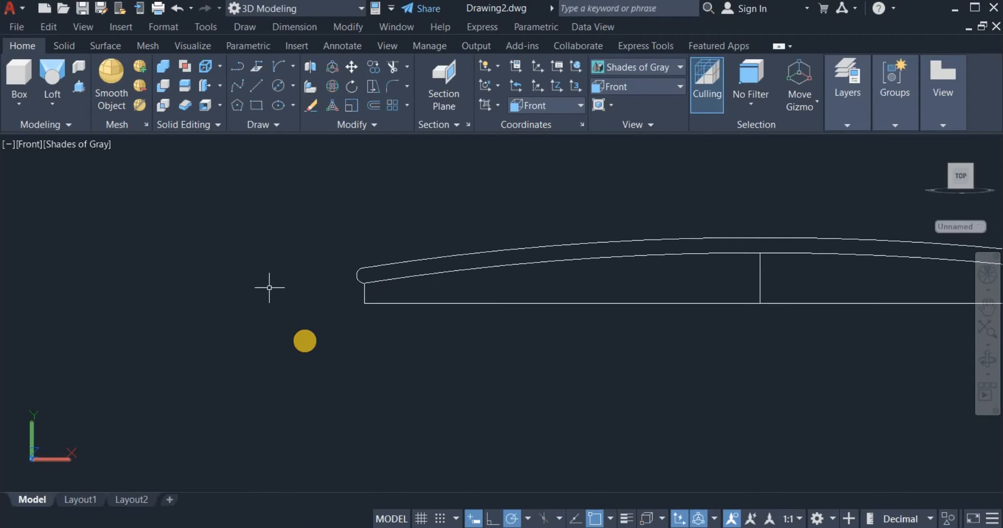
scroll(361, 325, down, 2)
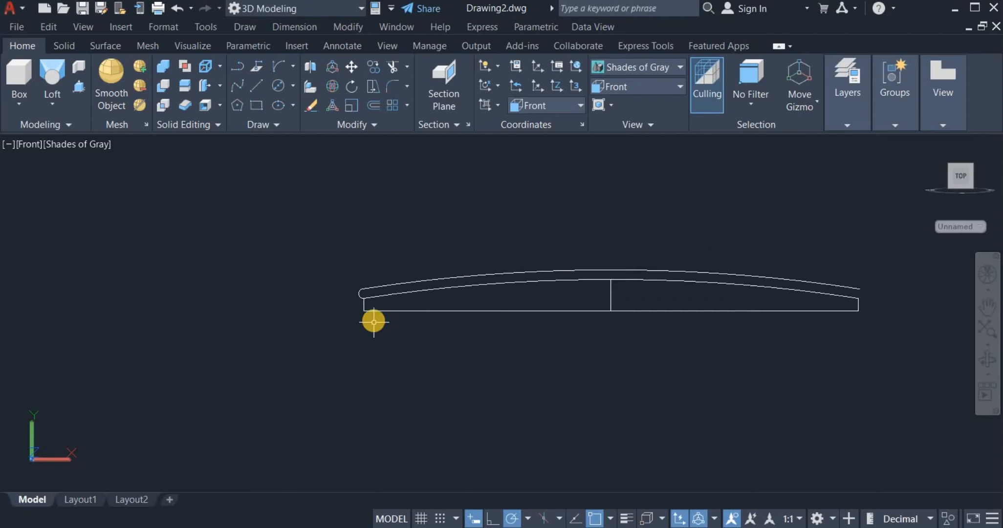
Offset the short vertical line at the profile's left end inward by 1.5.
scroll(366, 322, up, 4)
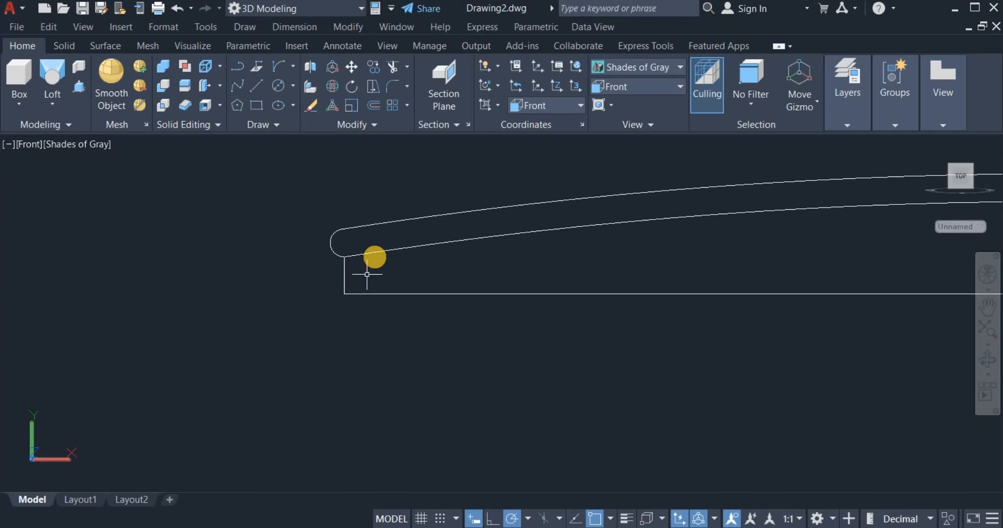
click(376, 105)
text(1.5)
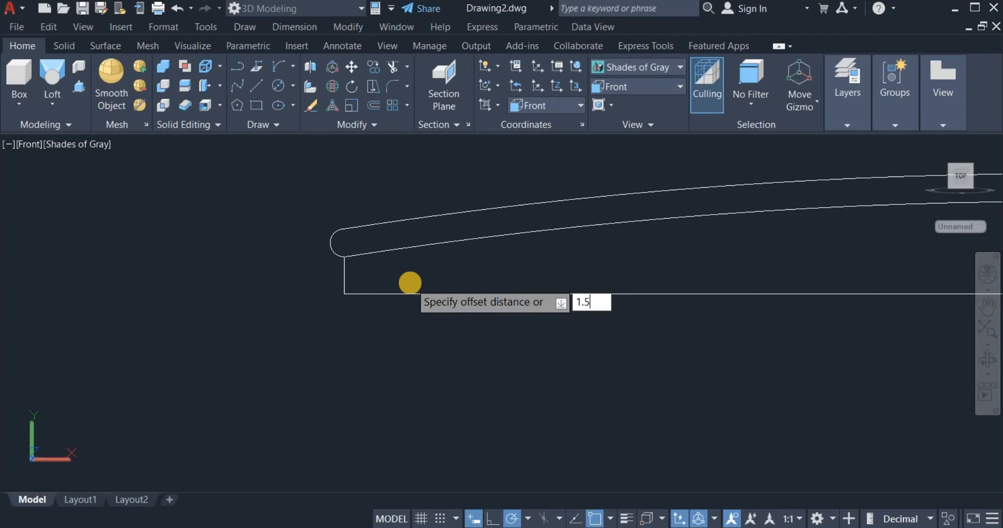
key(Return)
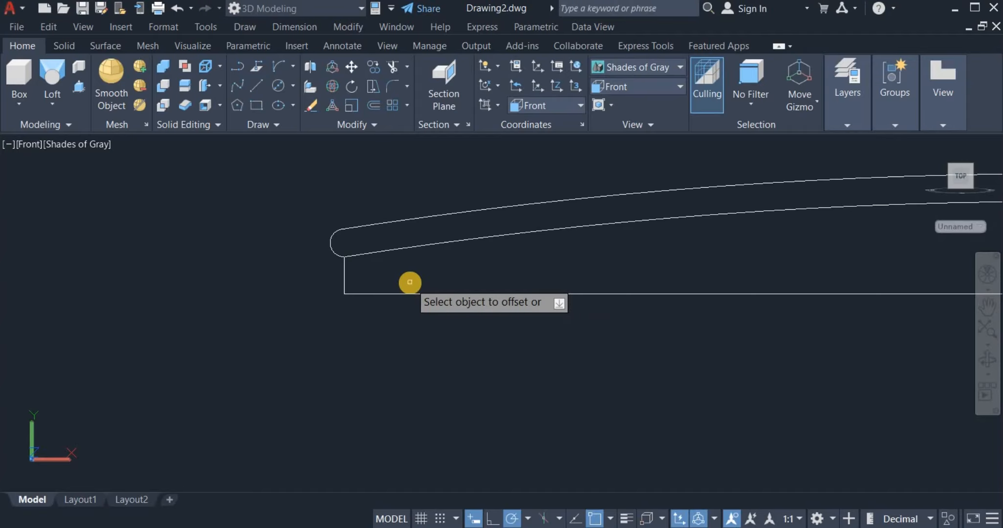
click(346, 273)
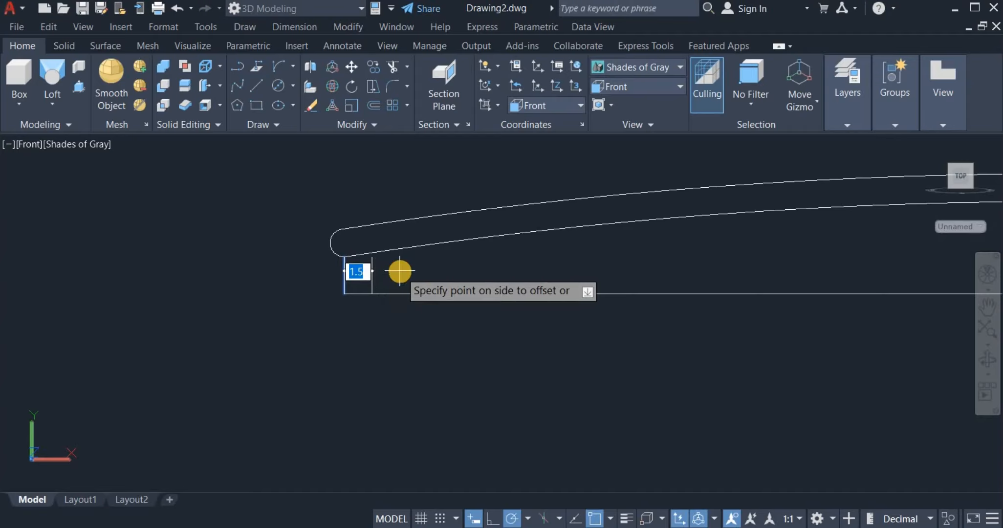
click(398, 270)
right_click(435, 189)
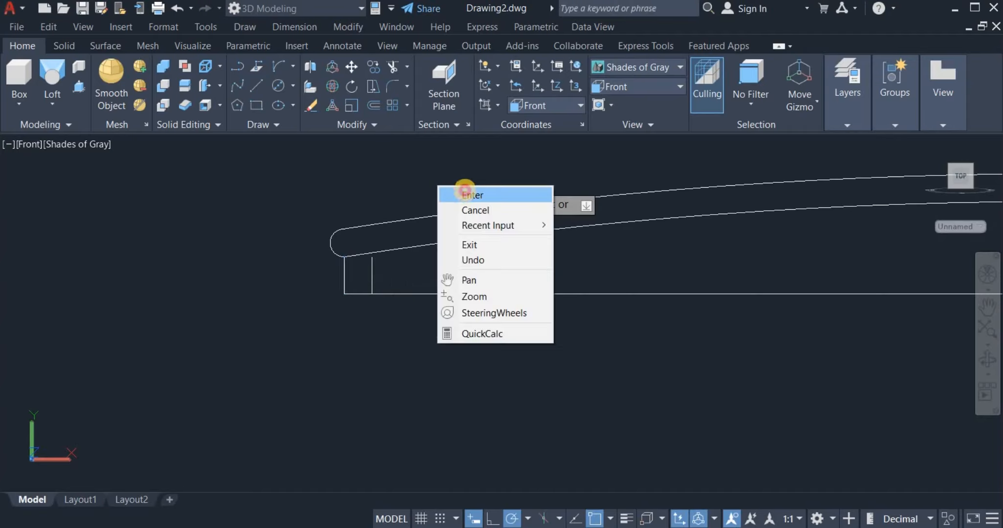
click(462, 193)
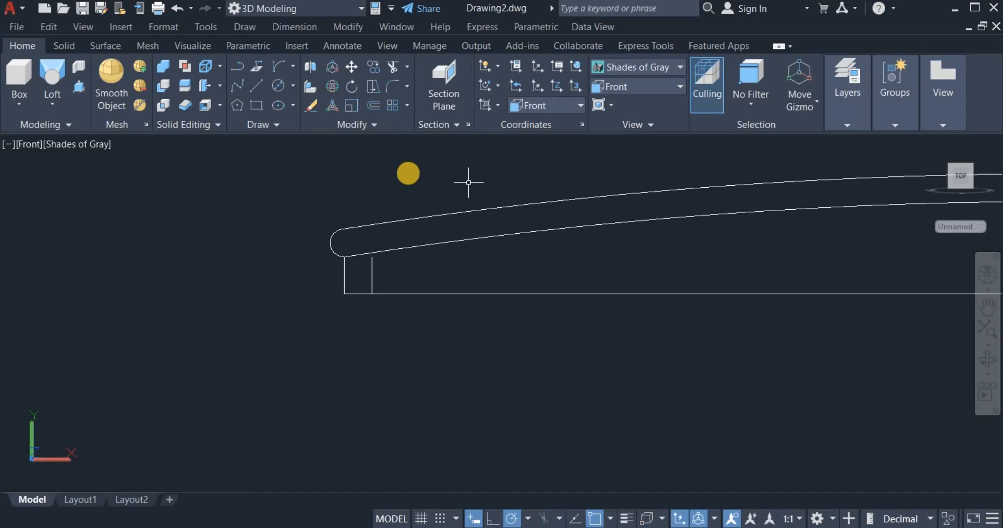
Extend the offset vertical line up to the lower curve.
click(408, 68)
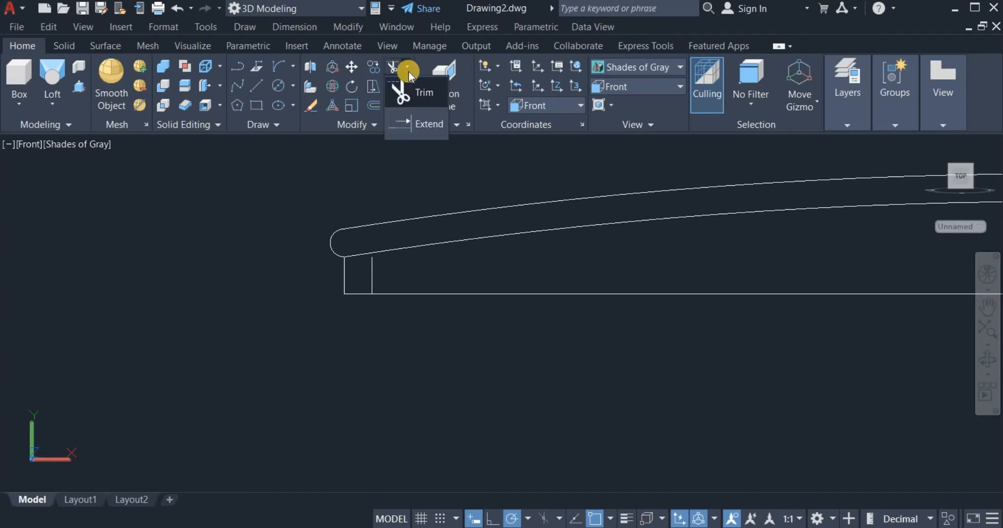
click(426, 122)
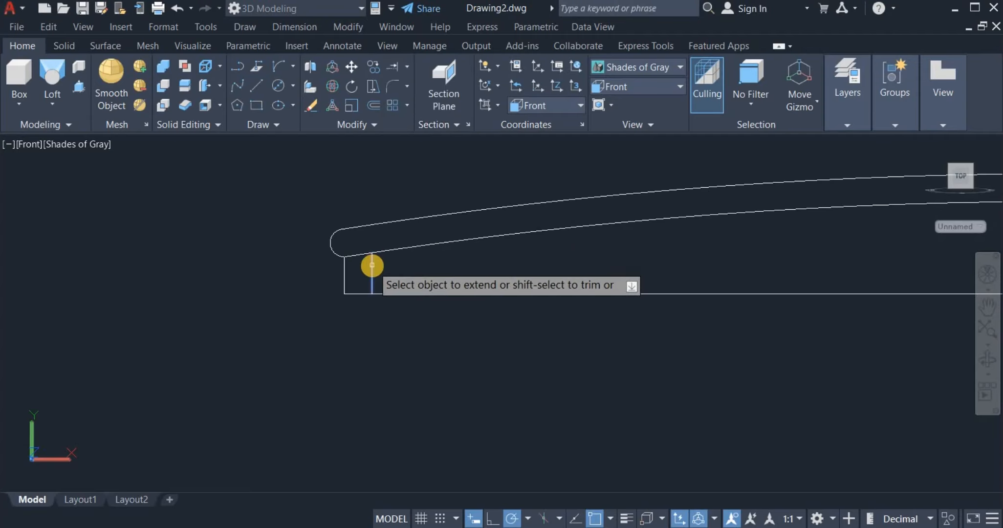
right_click(399, 182)
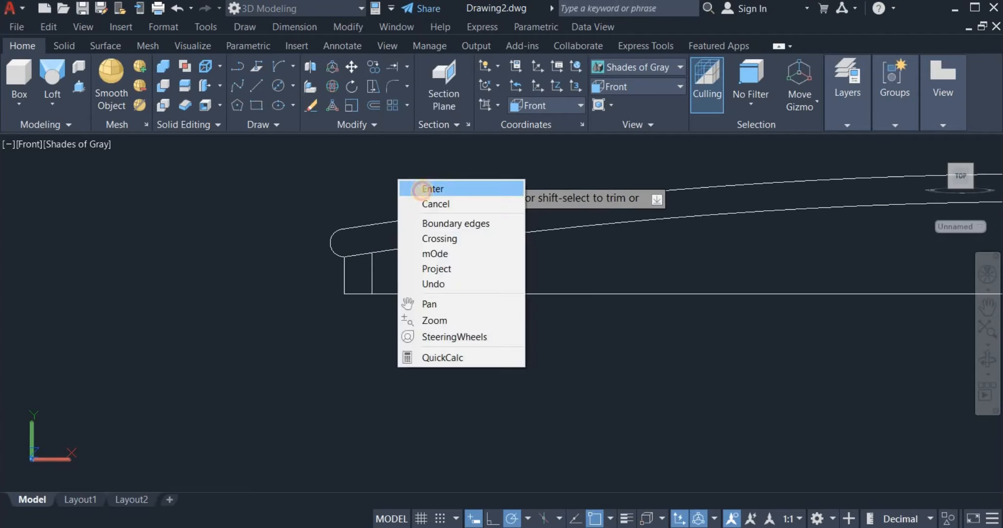
click(422, 188)
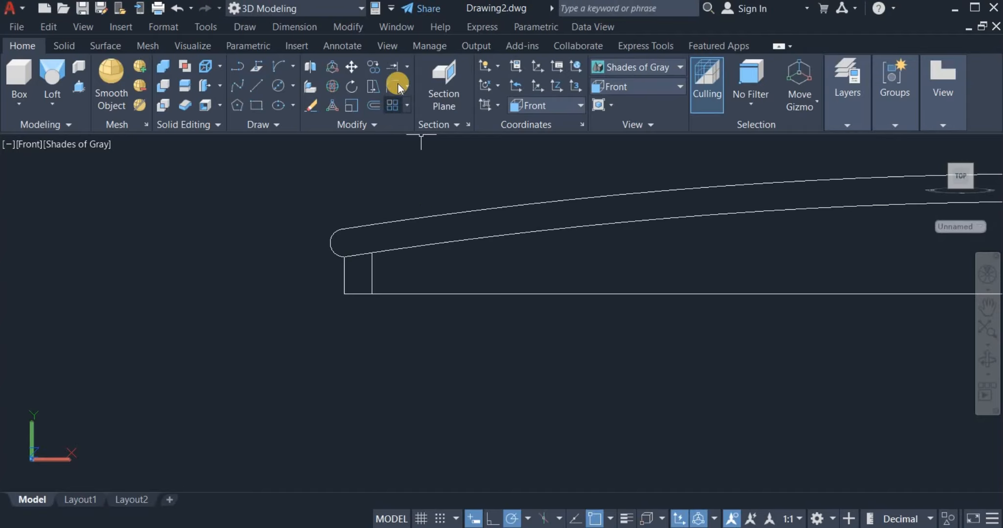
Trim the lower curve between the rim's two vertical lines and the base line beyond the rim.
click(407, 68)
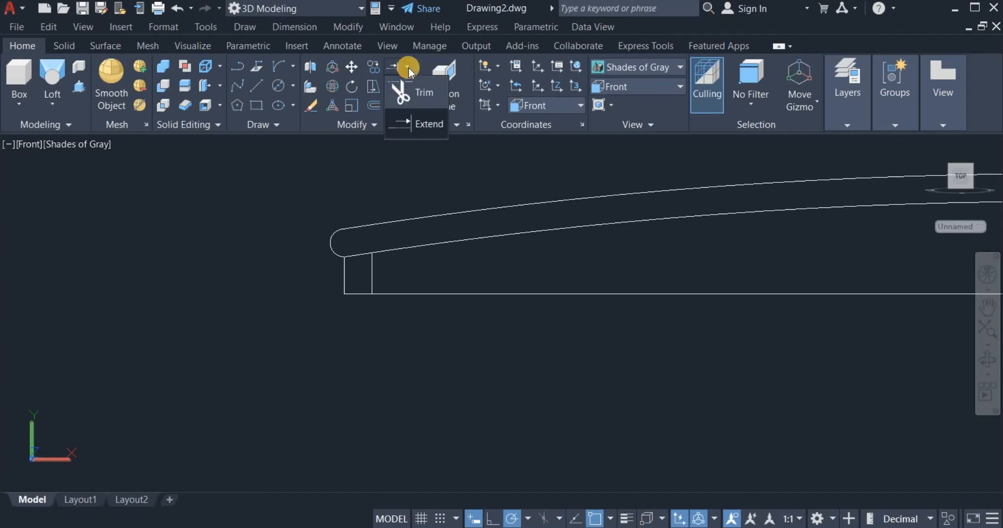
click(400, 122)
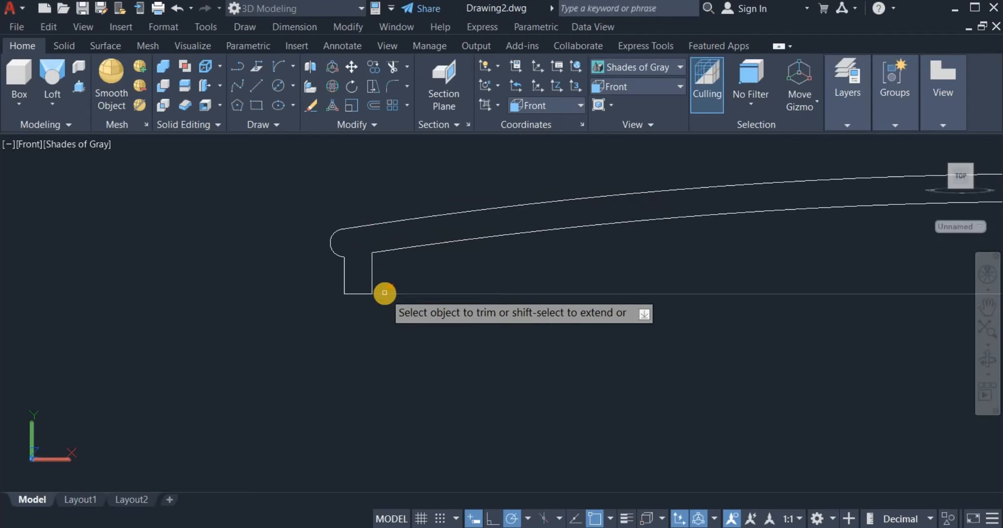
click(385, 292)
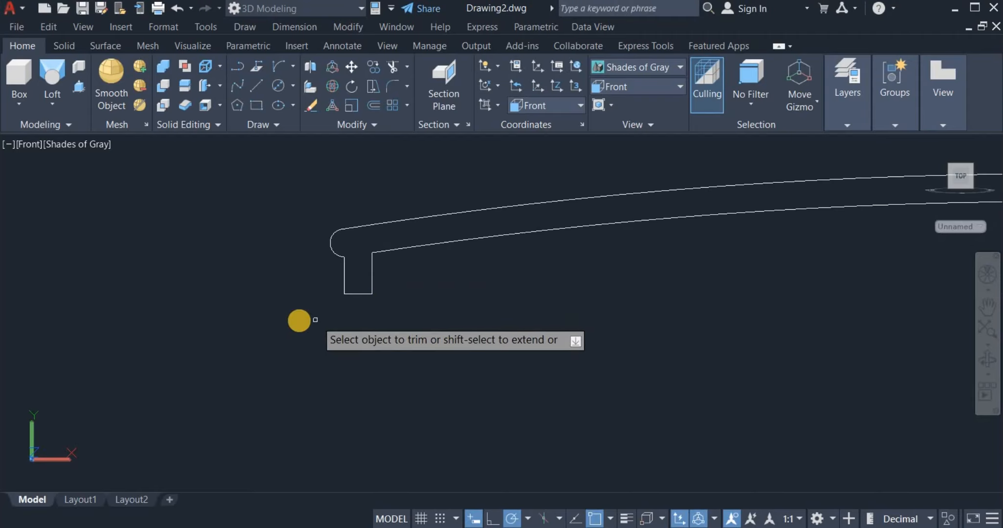
scroll(299, 321, down, 4)
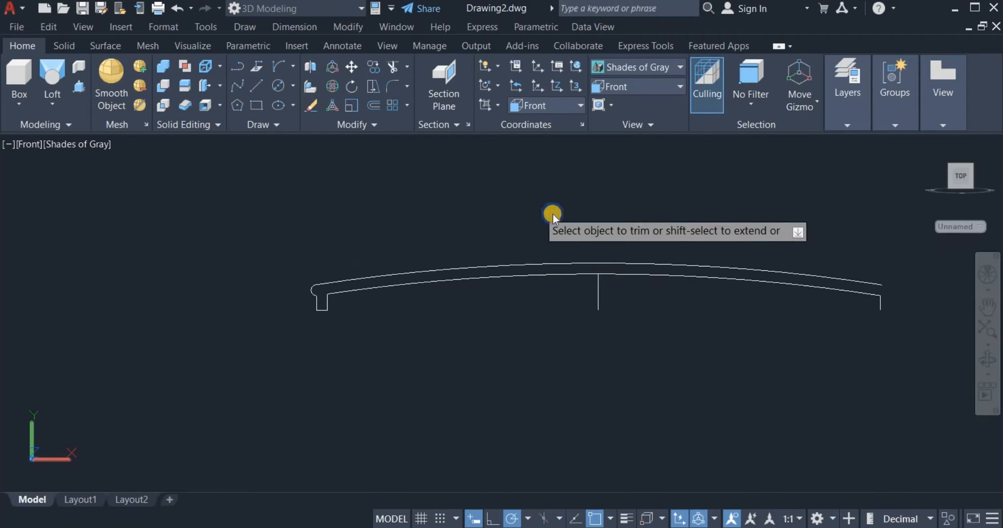
right_click(537, 215)
click(567, 222)
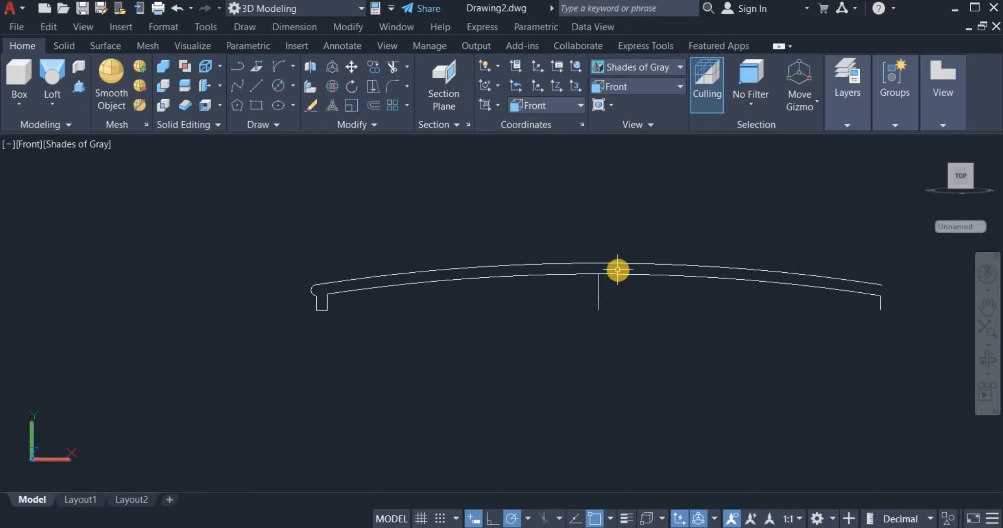
Extend the central vertical line up to the upper curve.
scroll(617, 269, up, 1)
click(404, 73)
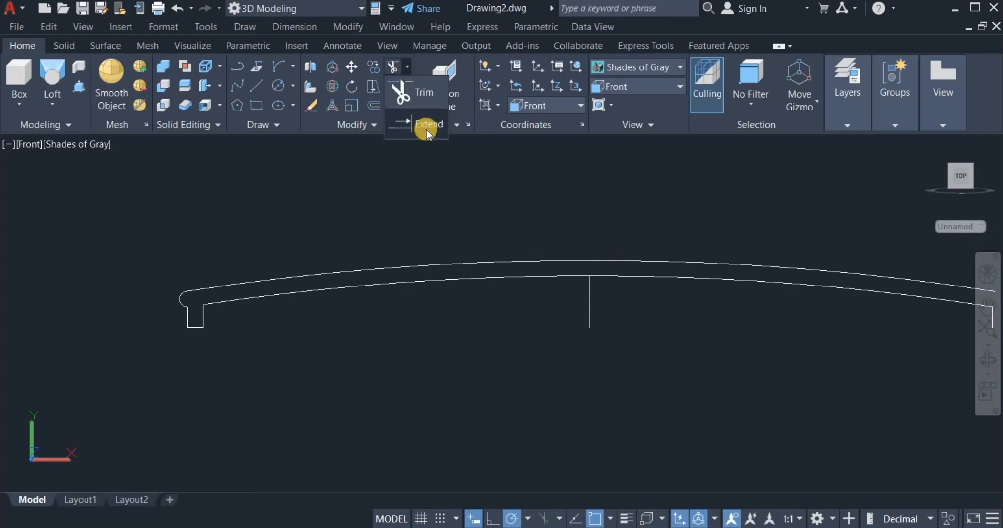
click(426, 126)
click(590, 286)
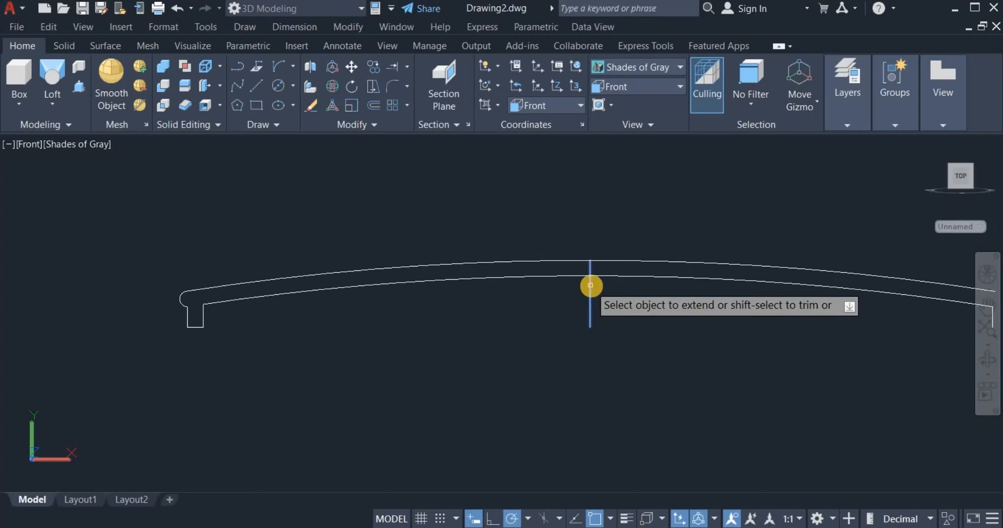
right_click(558, 201)
click(566, 212)
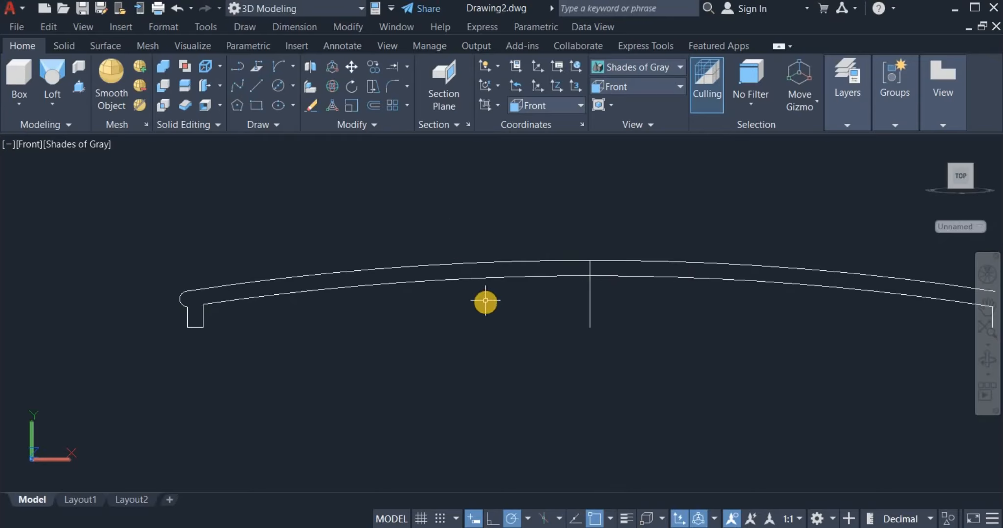
Draw a 12-wide rectangle just above the middle of the upper curve.
scroll(546, 253, down, 2)
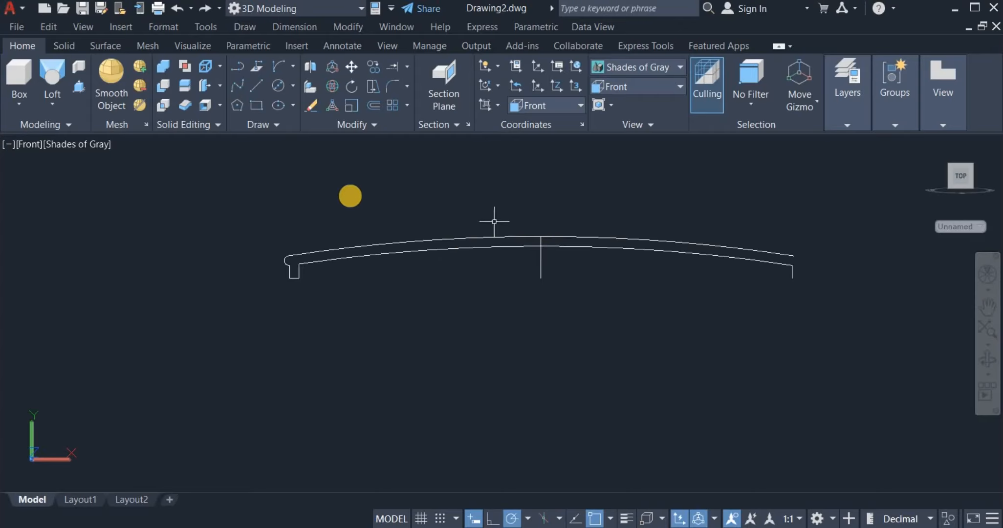
click(259, 105)
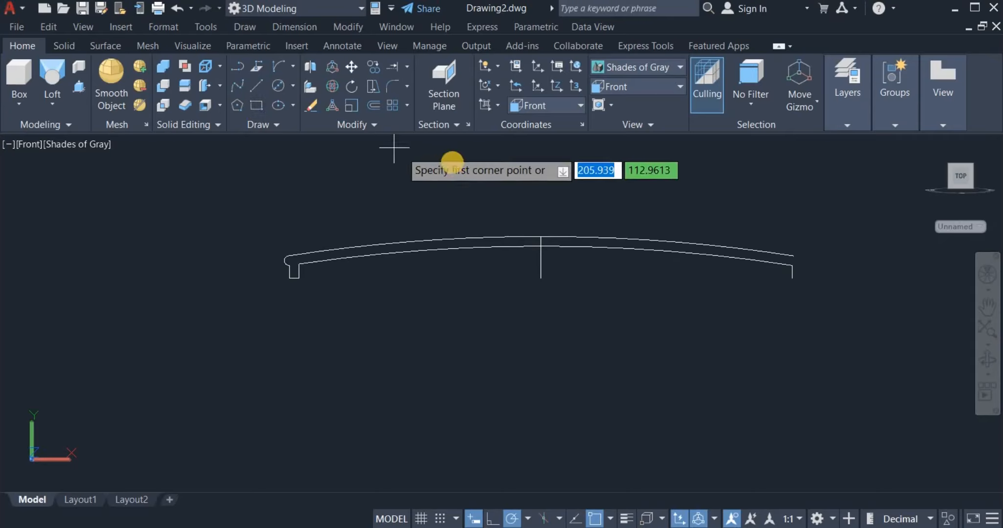
click(512, 192)
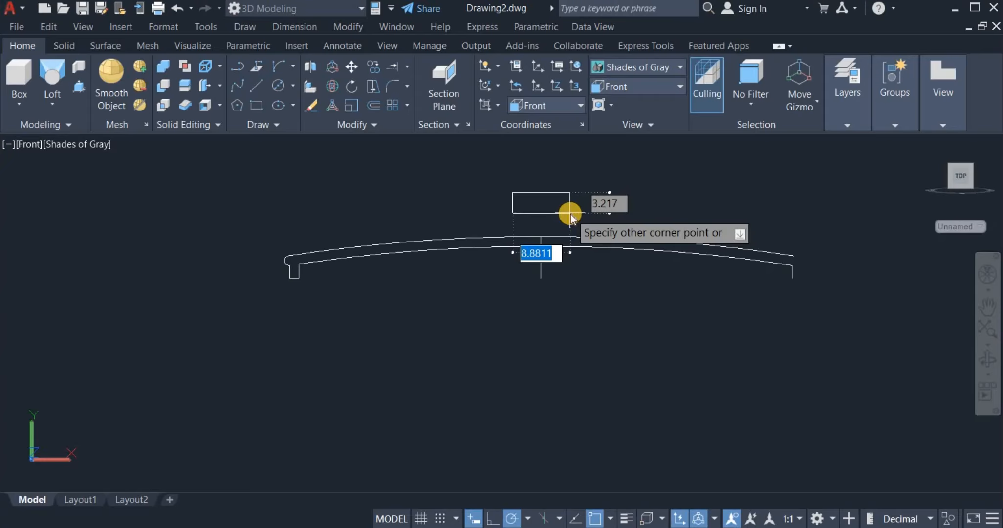
key(Tab)
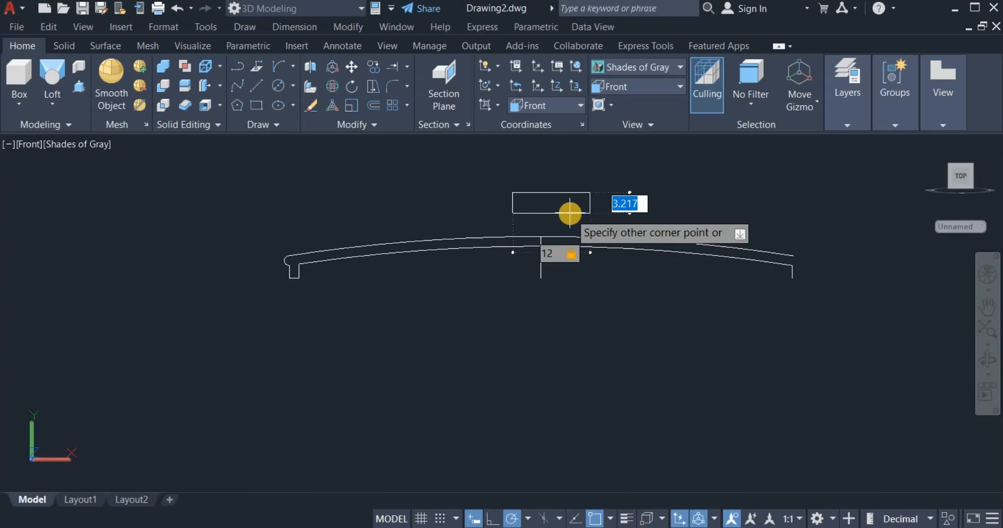
key(Return)
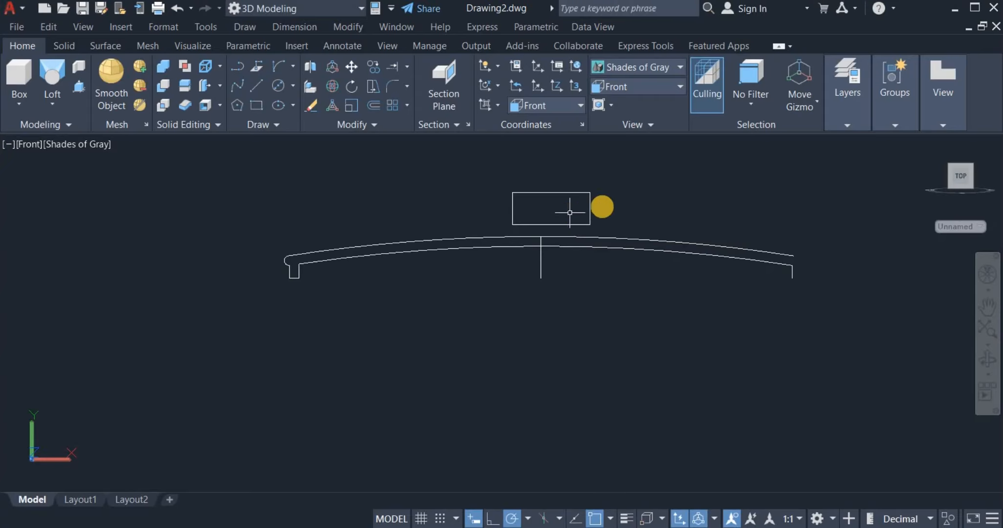
Move the rectangle by its bottom edge midpoint onto the central line's top endpoint at the upper curve.
click(352, 69)
click(555, 192)
key(Return)
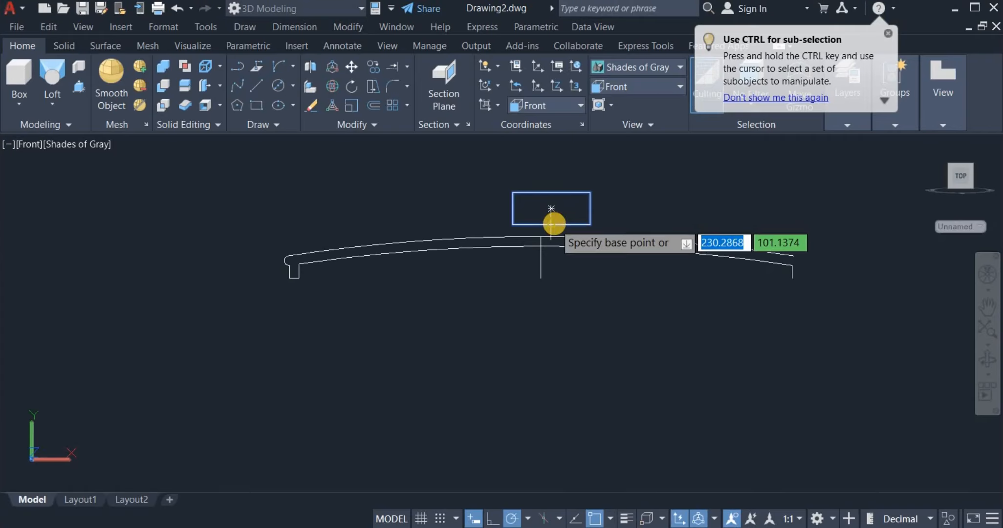
click(552, 223)
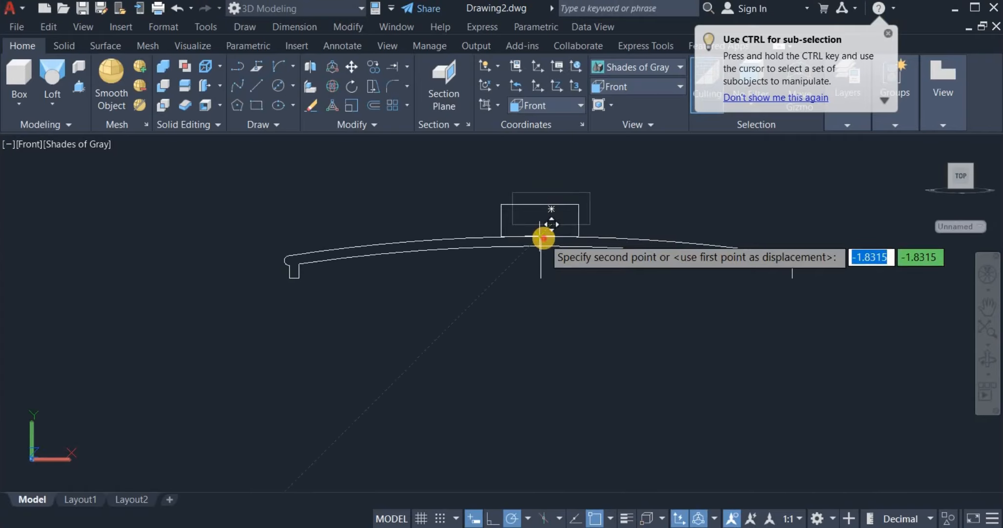
click(542, 237)
right_click(626, 192)
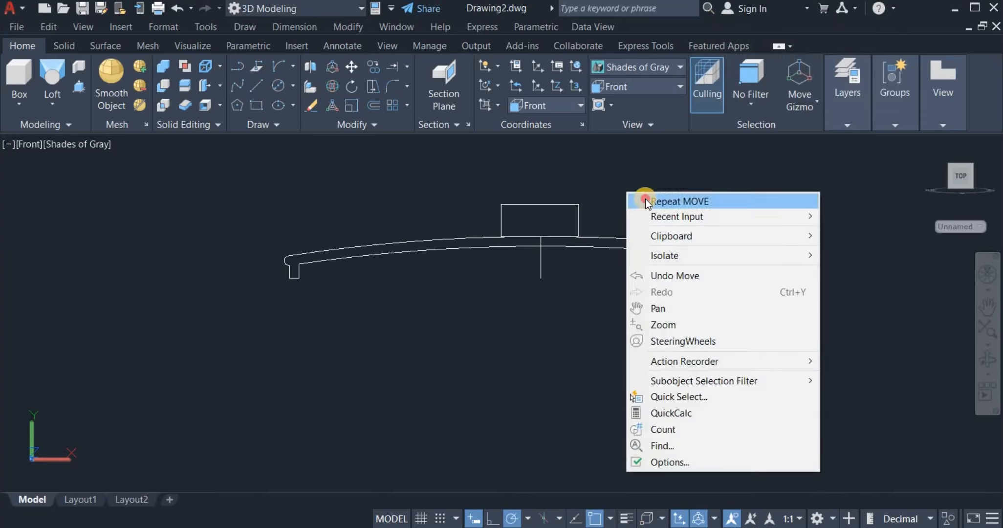
click(644, 199)
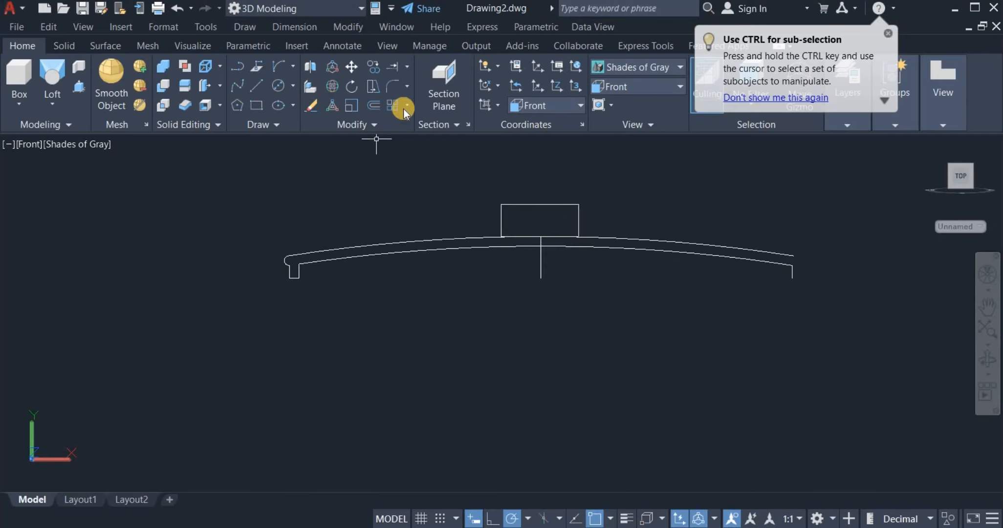
Extend the central vertical line up to the top edge of the knob rectangle.
click(406, 66)
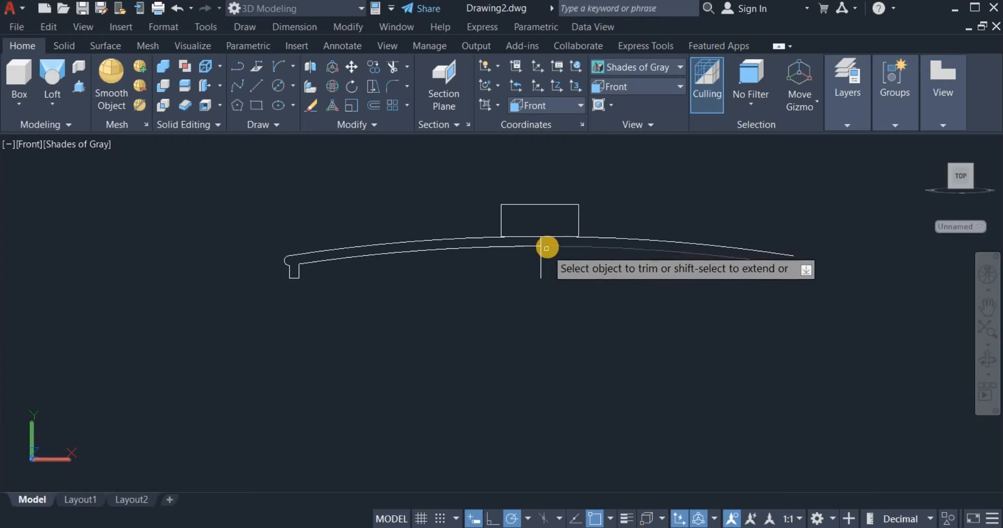
scroll(533, 240, up, 3)
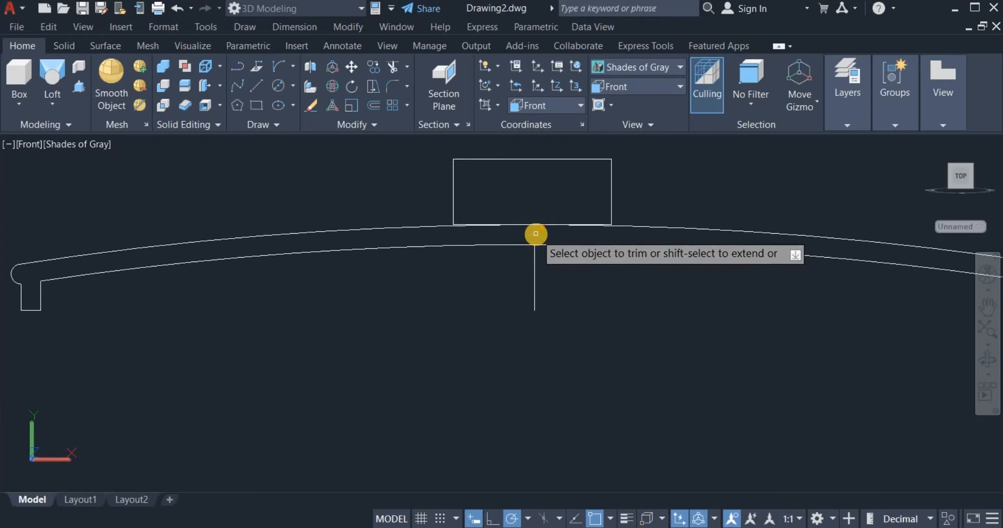
click(406, 67)
click(419, 123)
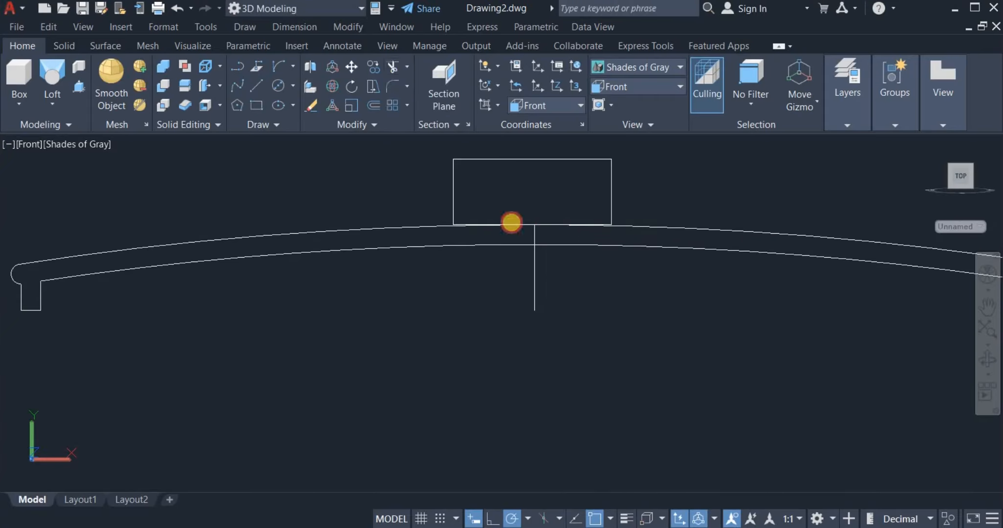
click(537, 235)
right_click(649, 186)
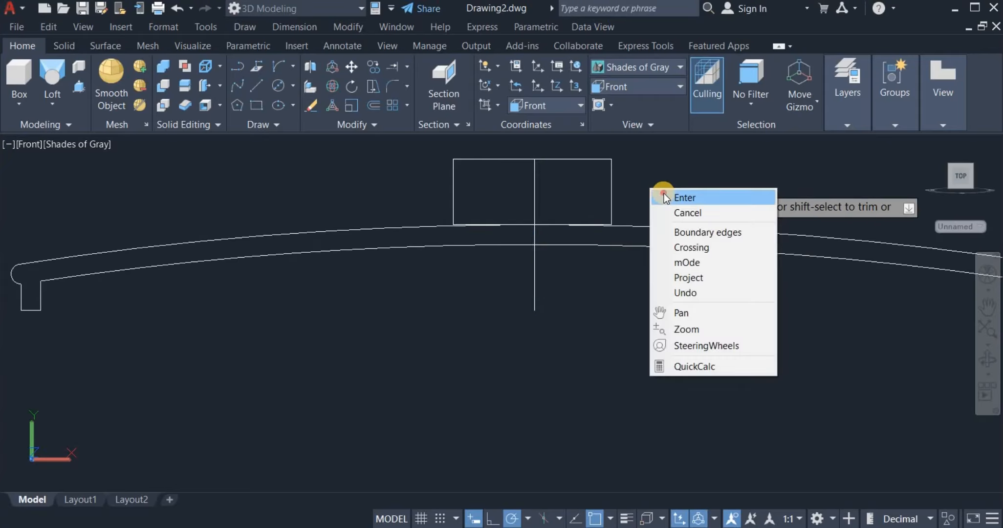
click(666, 194)
Fillet the upper-left corner of the knob rectangle.
scroll(619, 210, down, 2)
scroll(619, 210, down, 2)
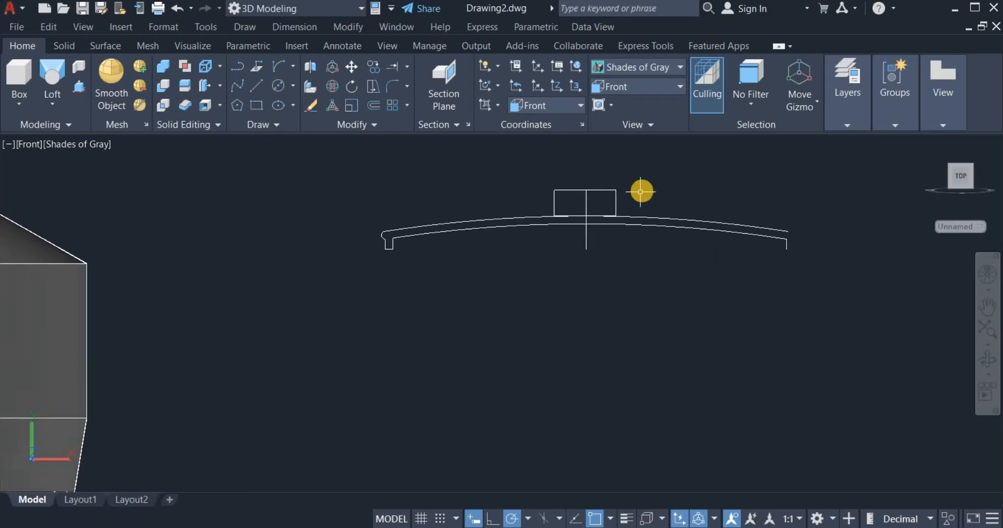
scroll(640, 192, down, 1)
scroll(644, 211, down, 2)
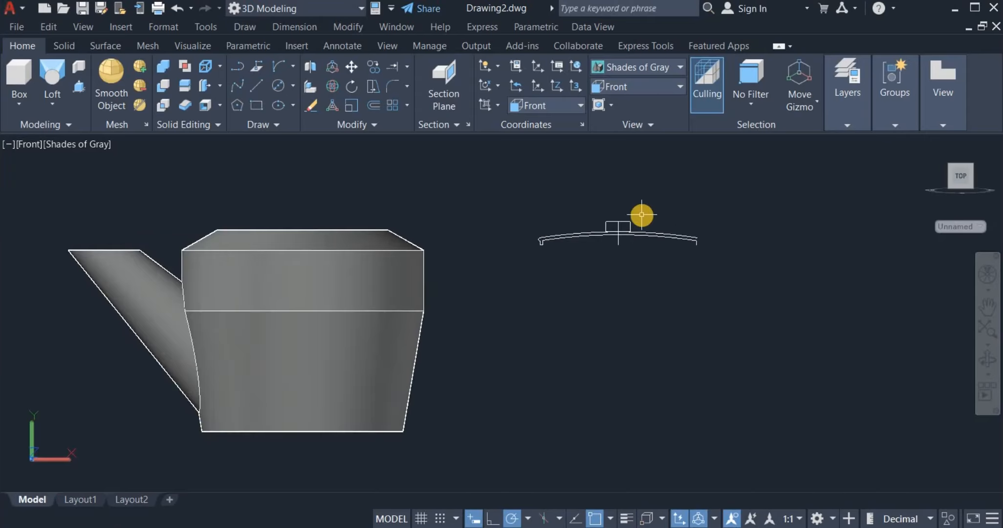
mouse_move(645, 203)
middle_down()
mouse_move(629, 235)
mouse_move(610, 244)
middle_up()
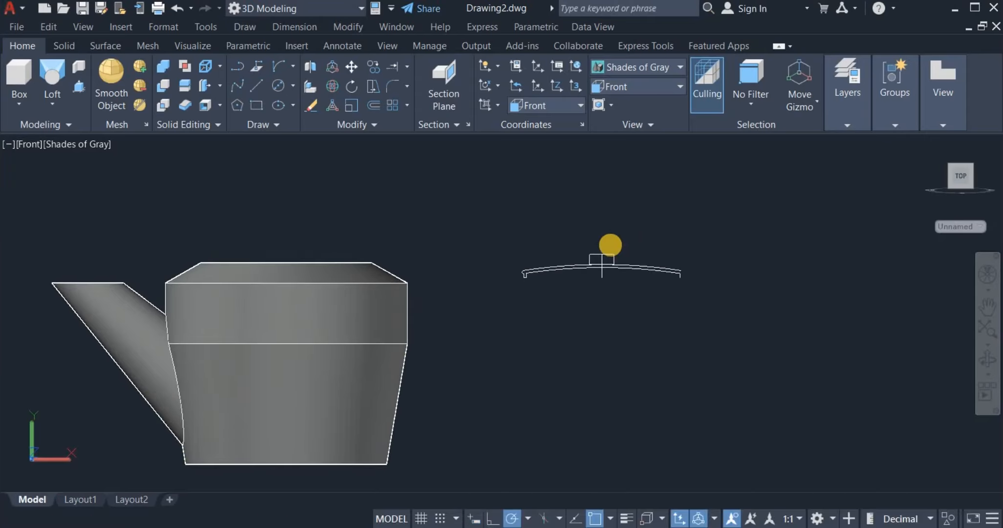
scroll(602, 264, up, 1)
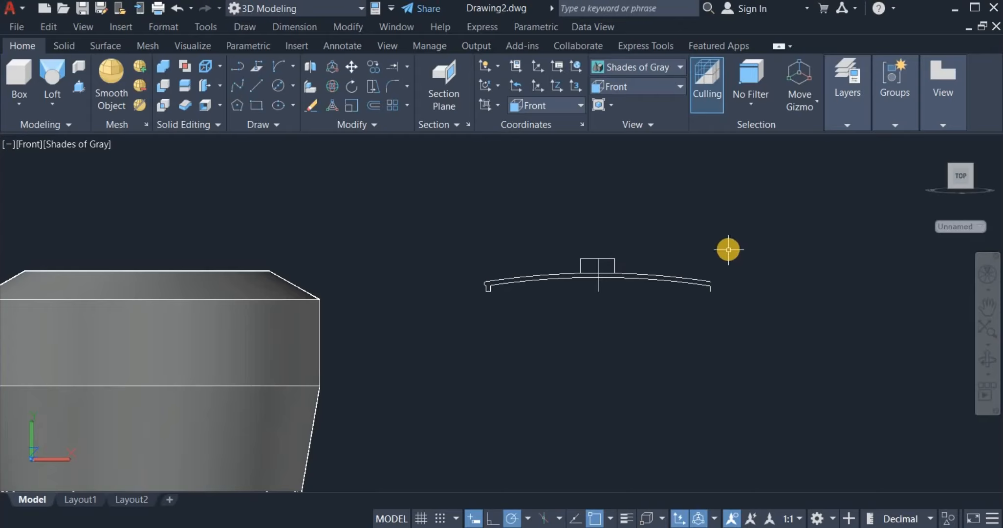
scroll(586, 268, up, 5)
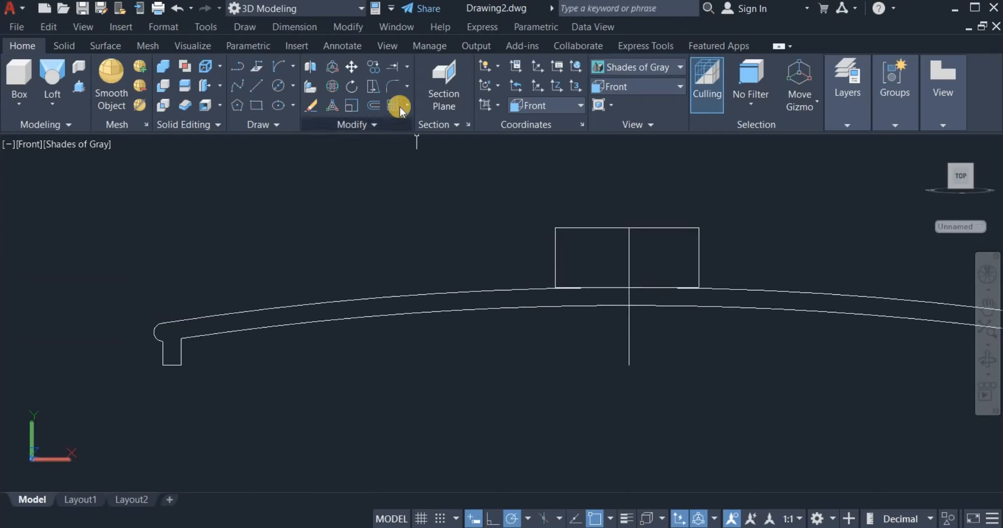
click(392, 86)
right_click(421, 180)
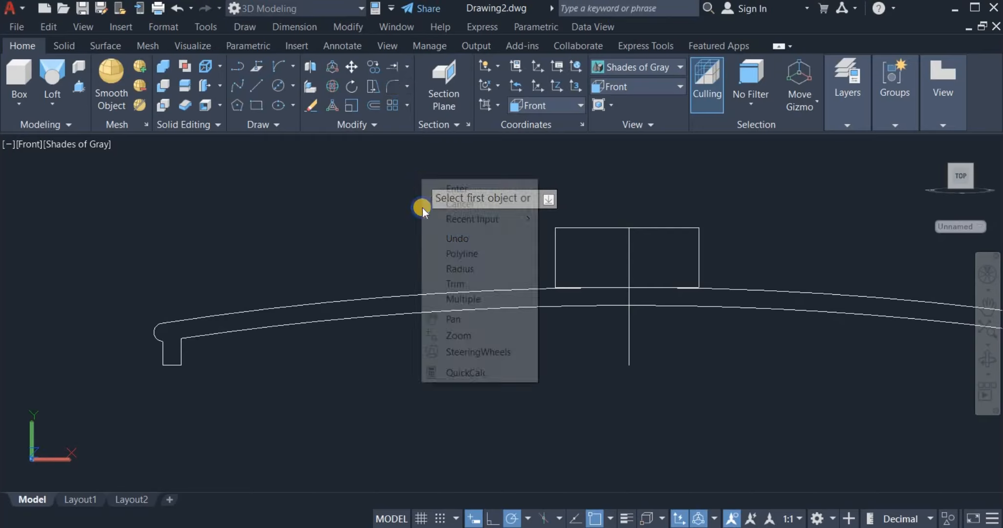
click(481, 267)
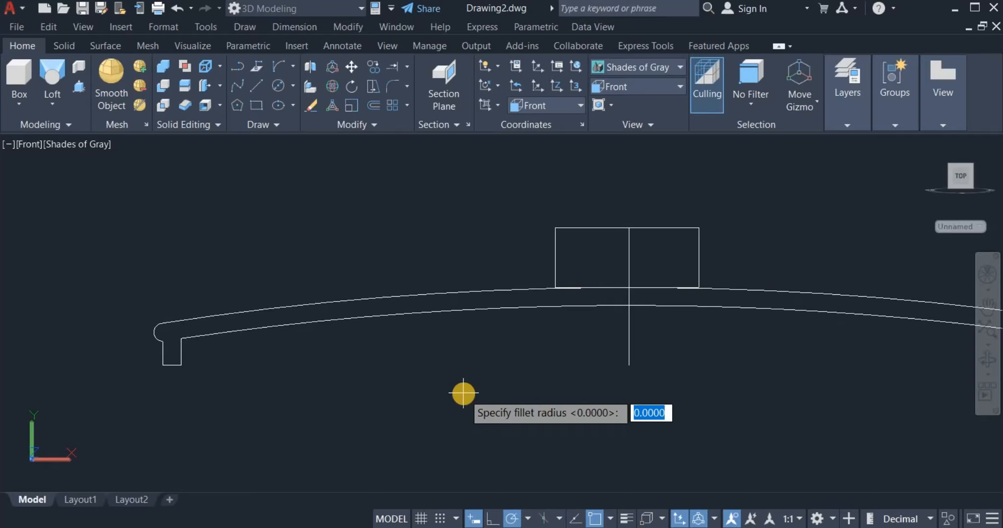
key(Return)
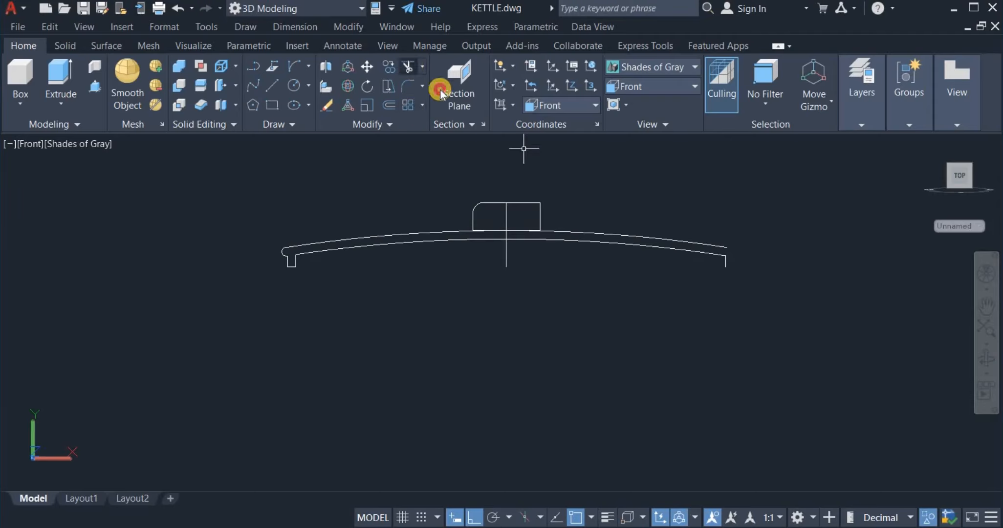
Trim both lid curves and the knob rectangle to the right of the central vertical line.
click(590, 267)
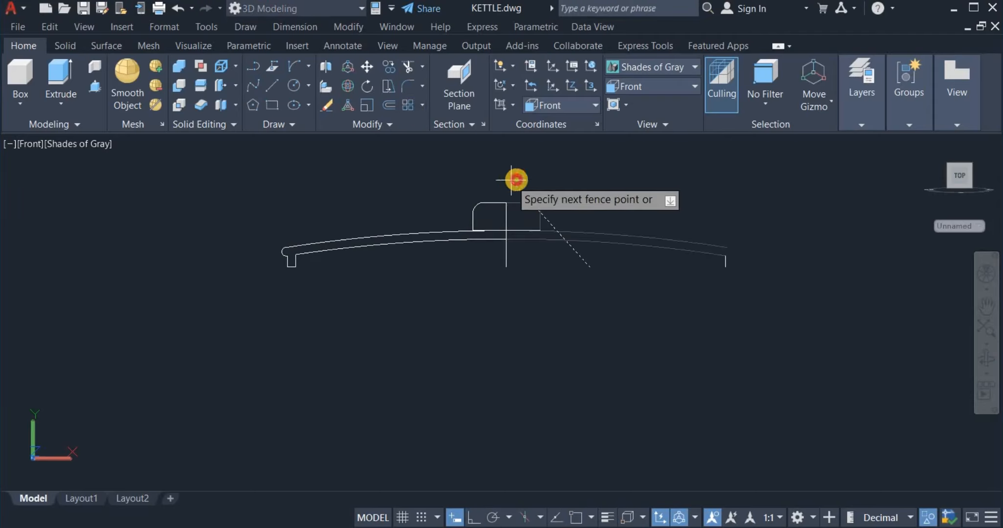
click(517, 179)
key(Return)
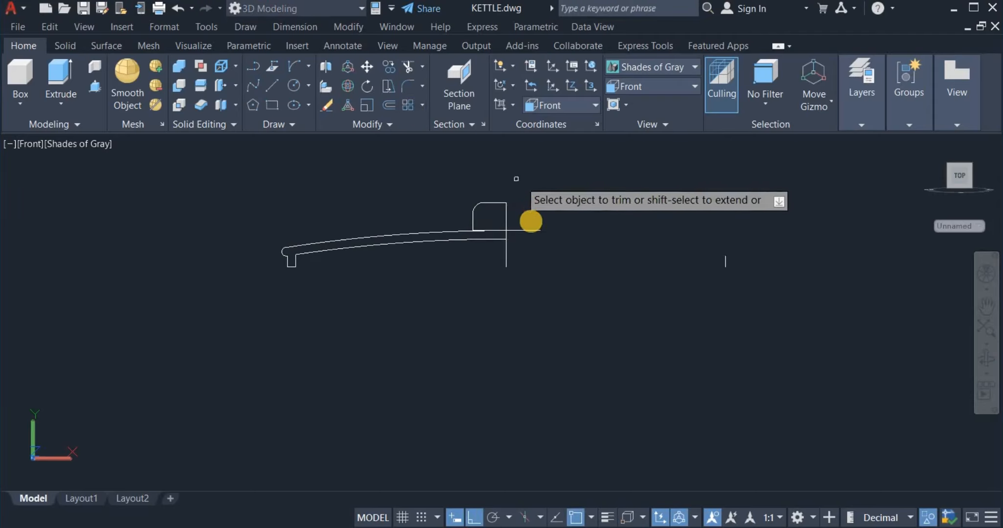
click(529, 231)
Trim the central vertical line below the lower curve and between the two lid curves.
click(535, 268)
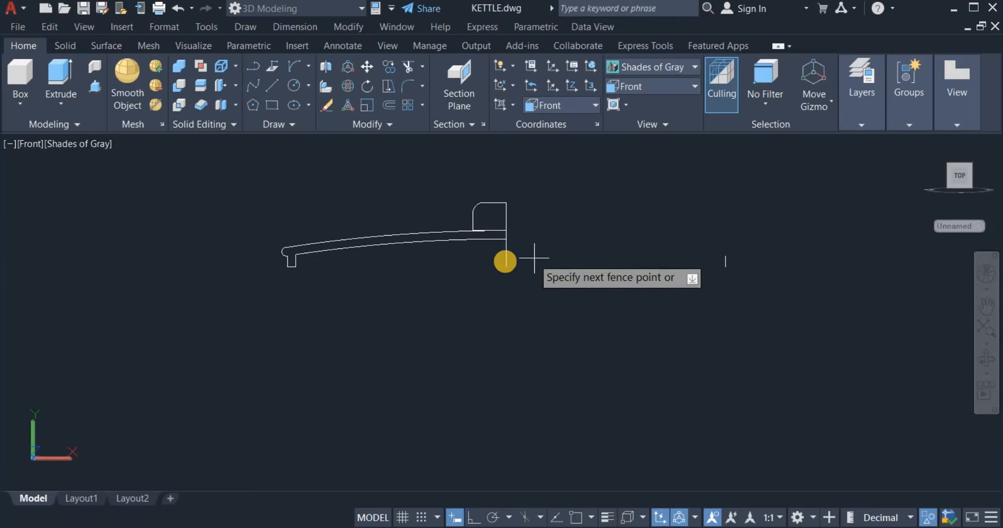
click(492, 266)
click(510, 260)
click(497, 253)
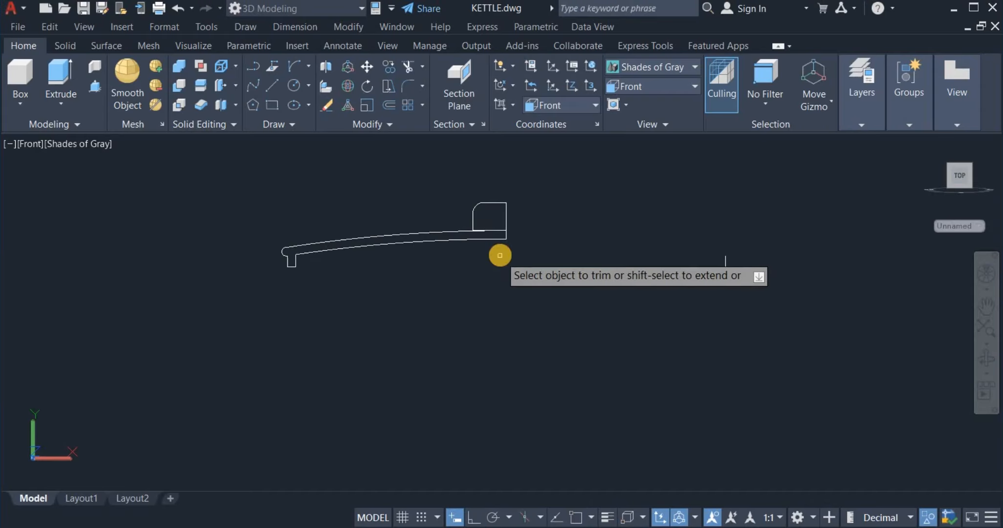
scroll(499, 248, up, 3)
click(481, 221)
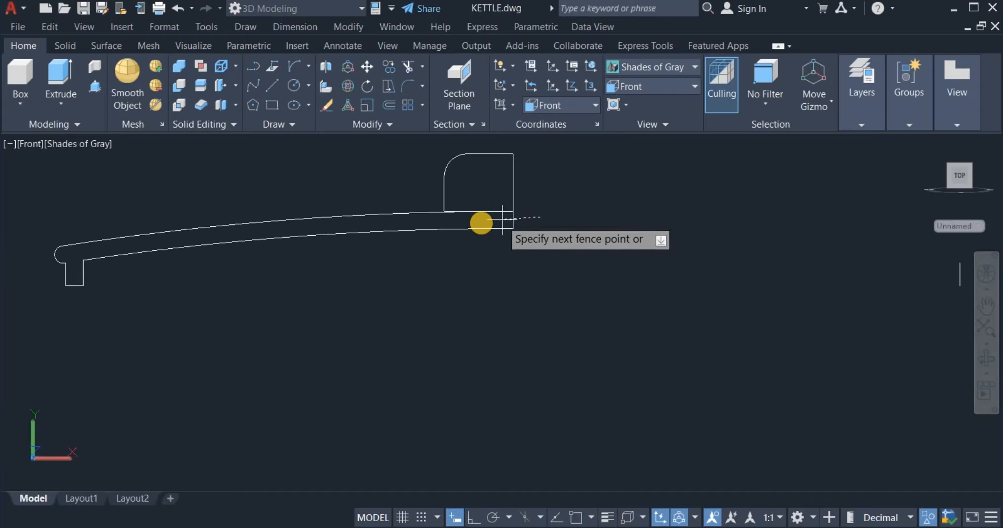
click(538, 212)
right_click(575, 224)
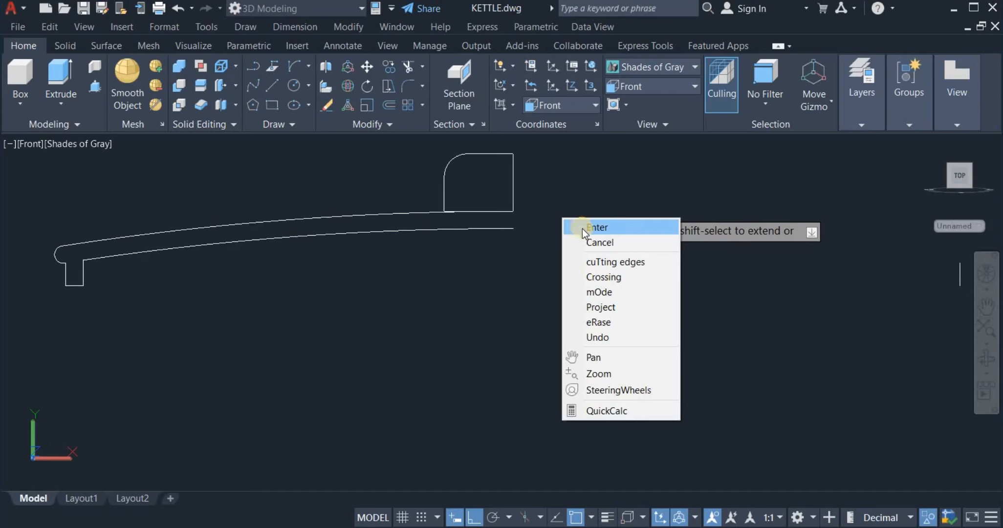
click(591, 227)
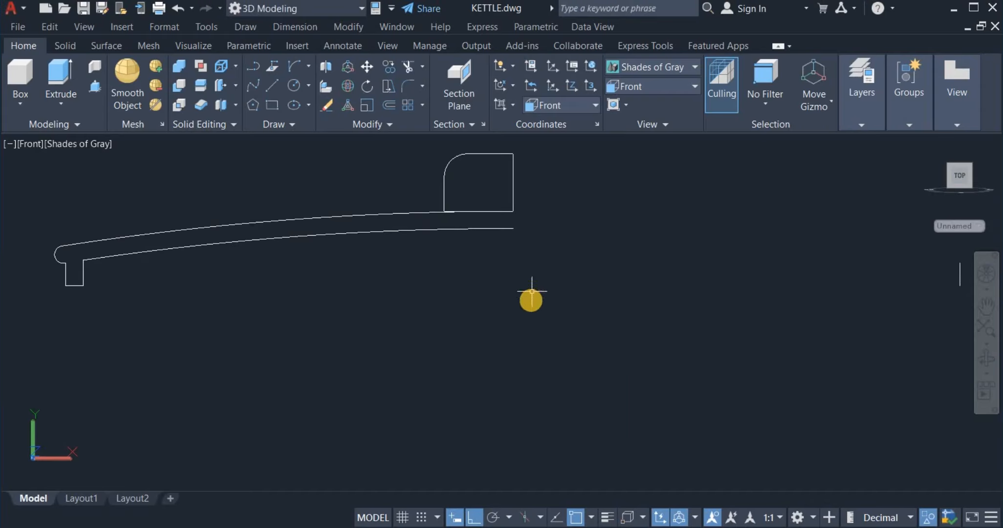
Join the segments of the half knob outline into one object.
middle_drag(531, 291, 533, 324)
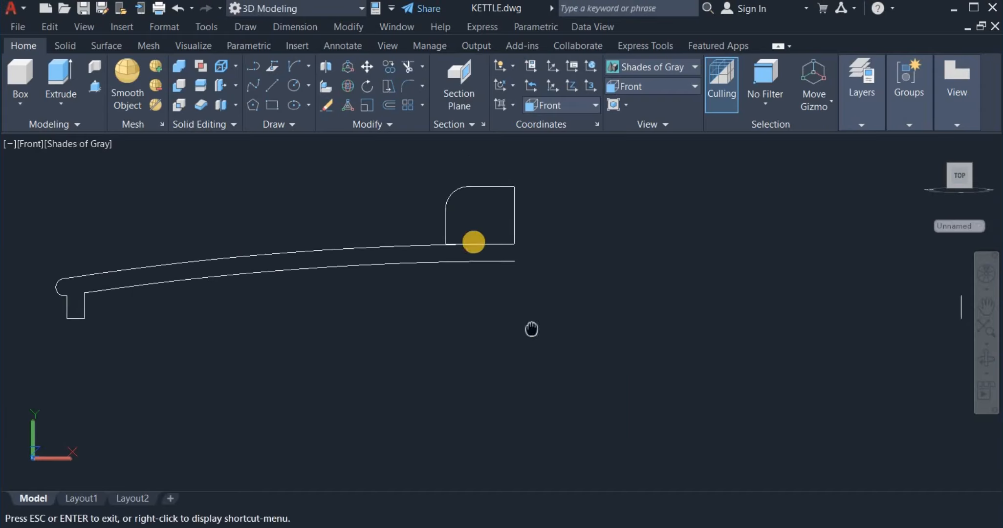
click(371, 124)
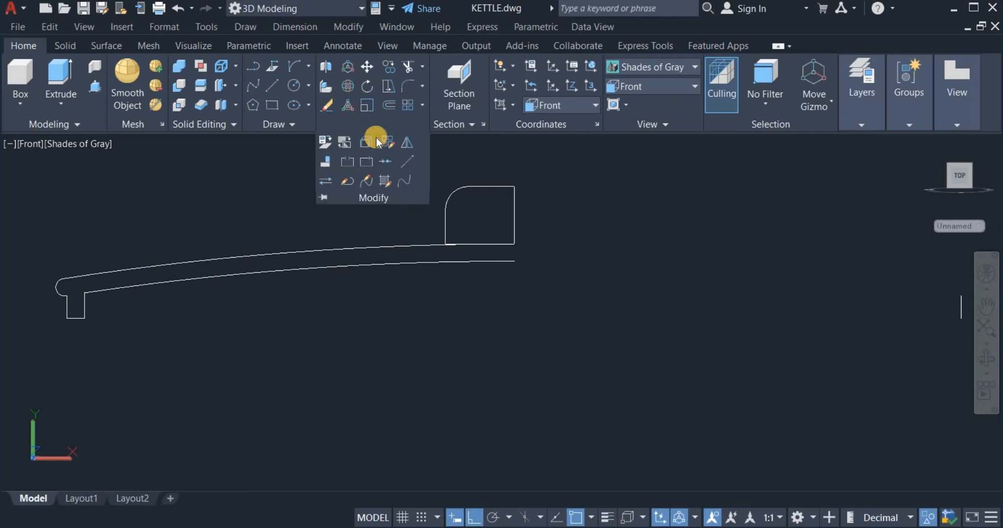
click(395, 164)
click(433, 170)
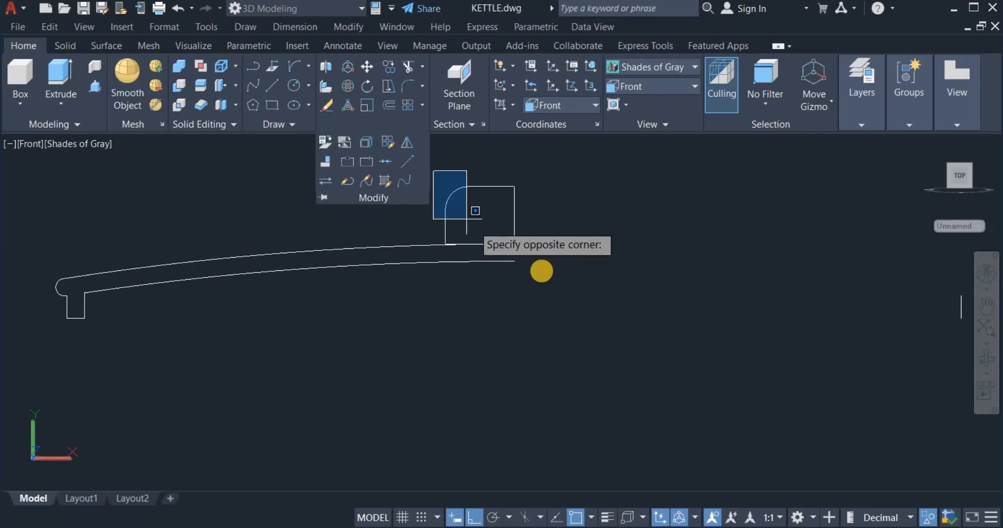
click(560, 252)
right_click(567, 236)
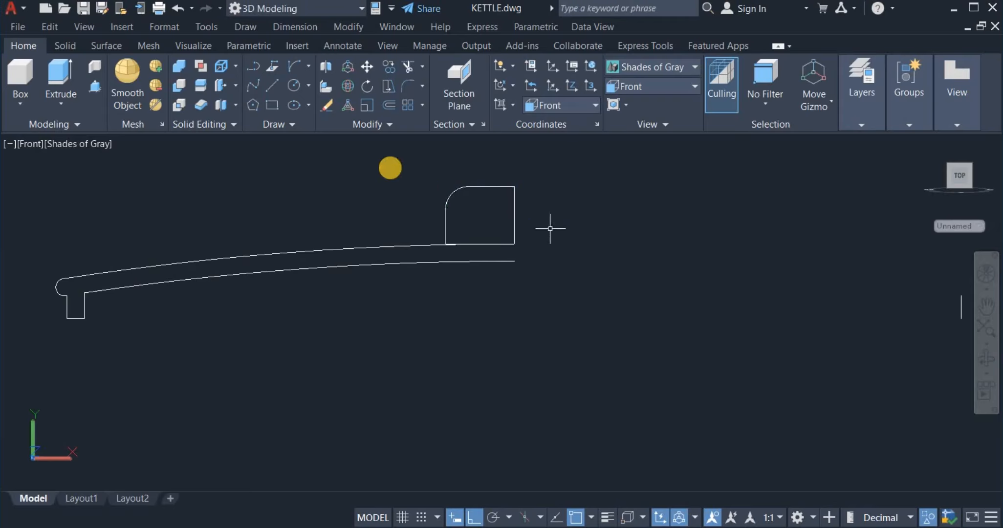
Draw a short vertical line between the knob's bottom-right corner and the right end of the lower curve.
click(275, 92)
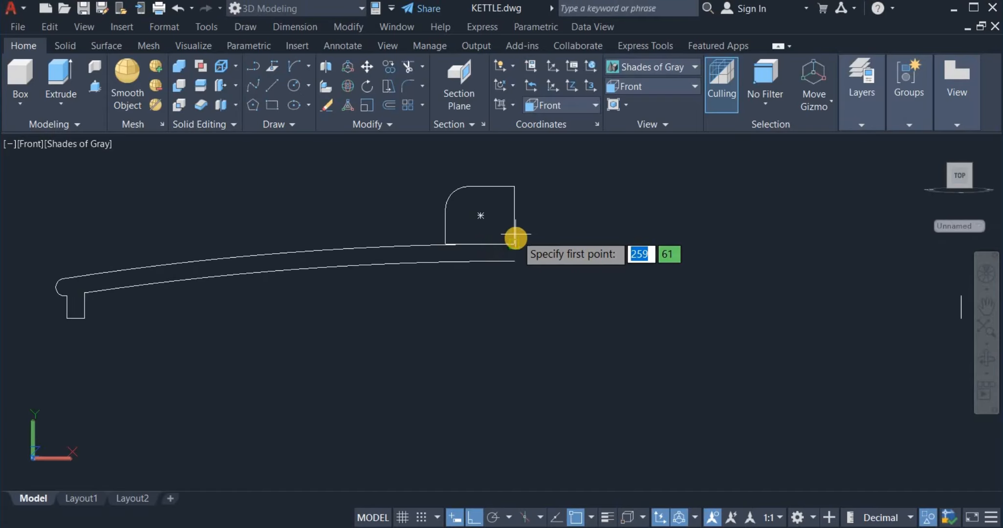
click(513, 261)
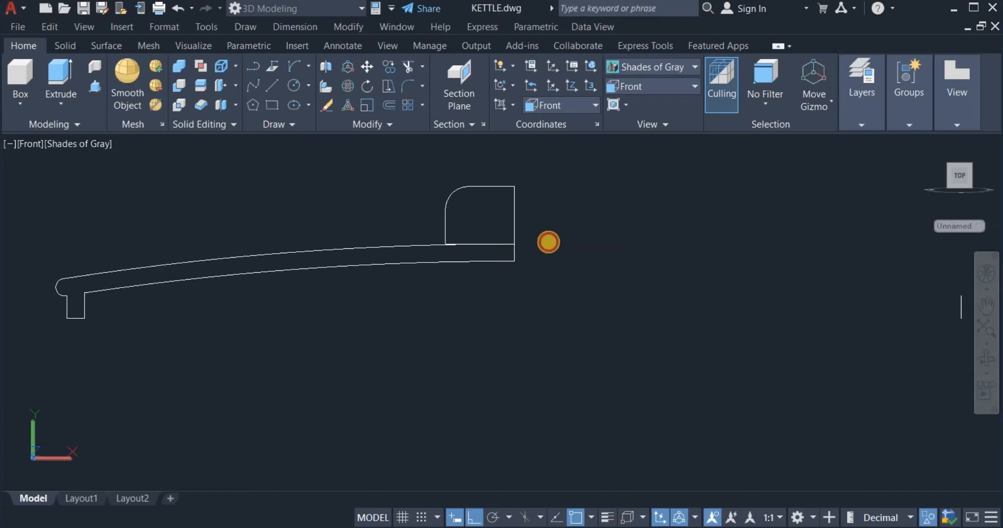
right_click(571, 229)
click(585, 238)
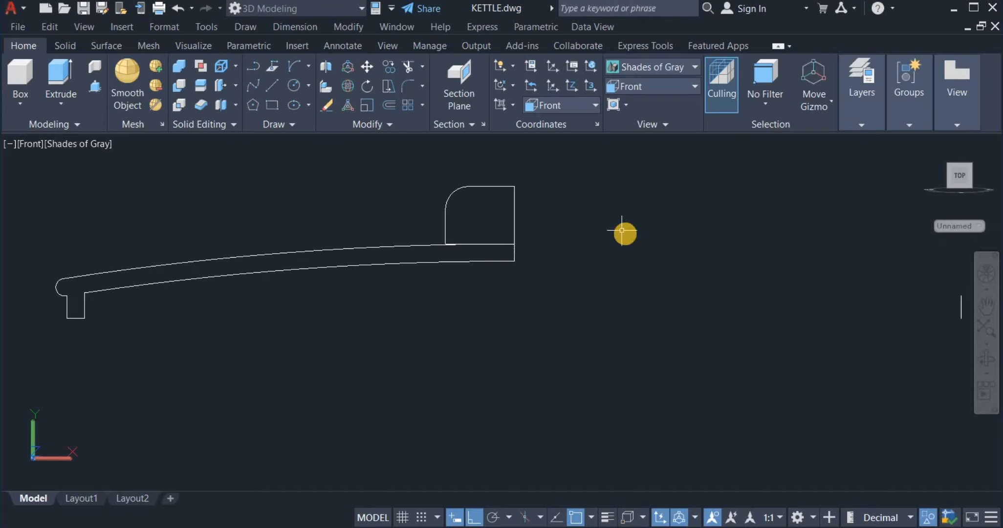
Join the curves and lines of the lid outline, including the rounded edge and rim, selecting the knob outline as well.
middle_drag(625, 233, 722, 252)
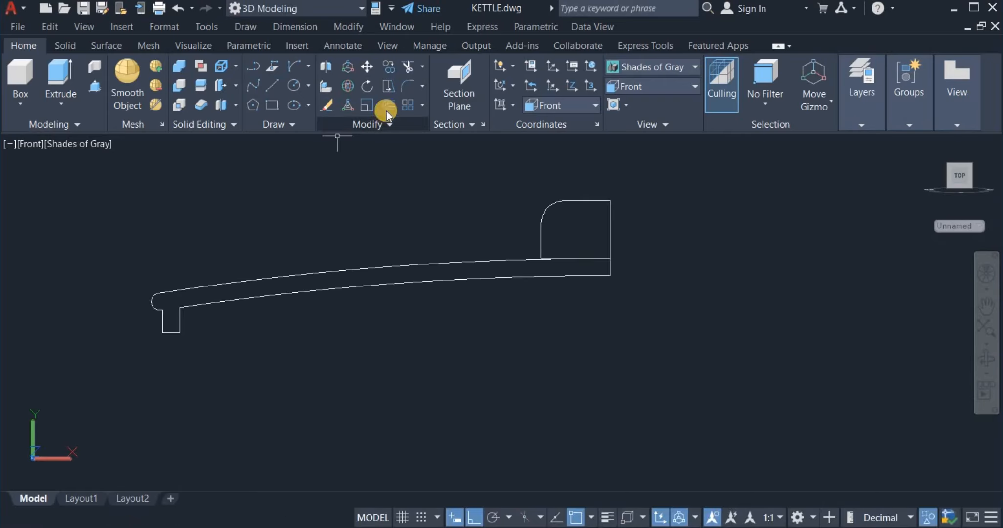
click(368, 125)
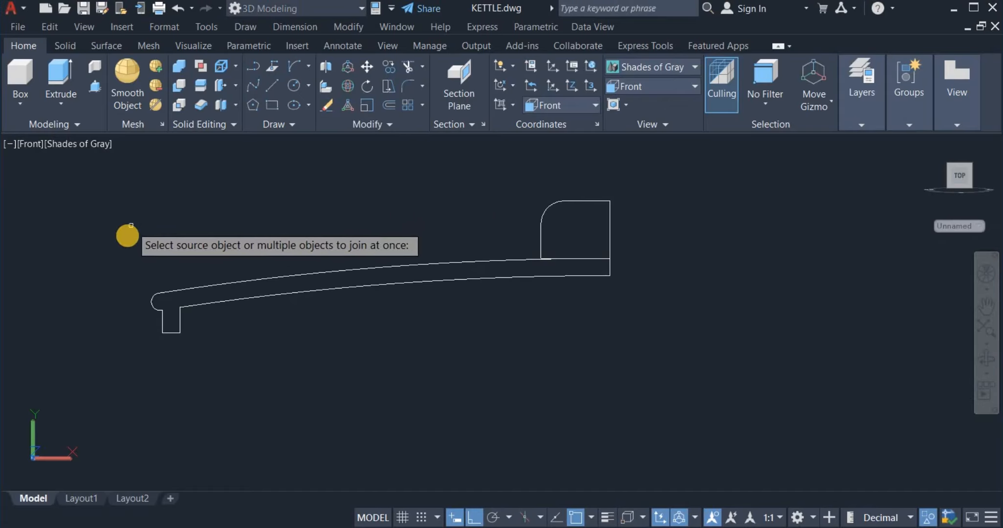
click(127, 234)
click(634, 379)
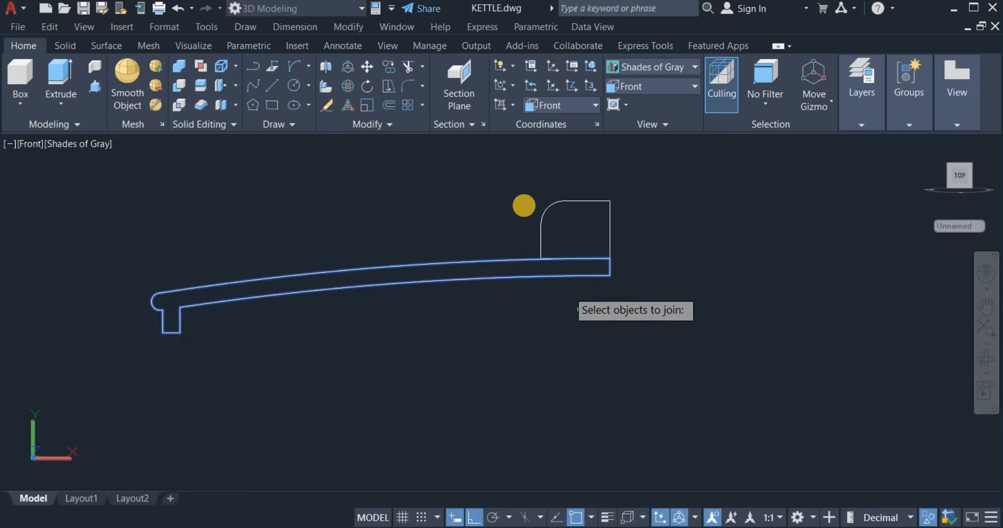
click(514, 178)
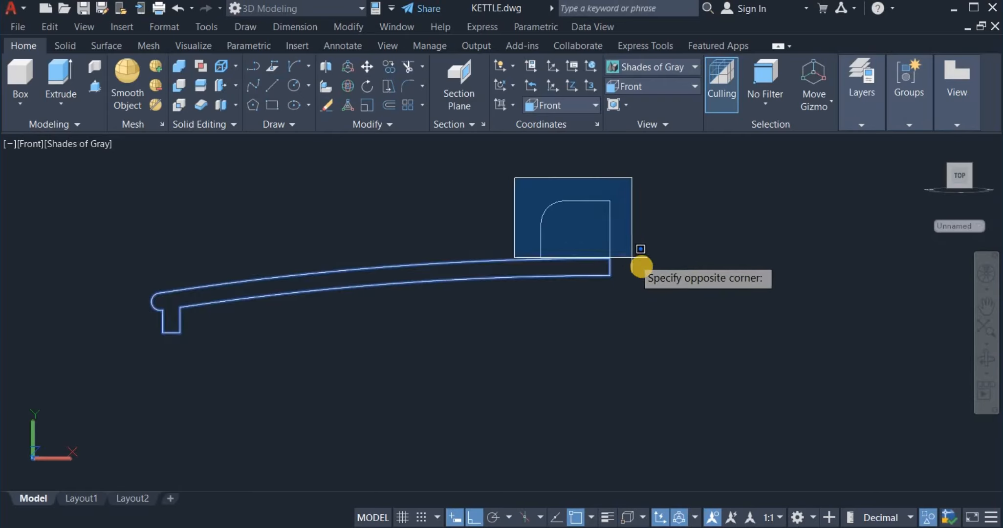
click(644, 270)
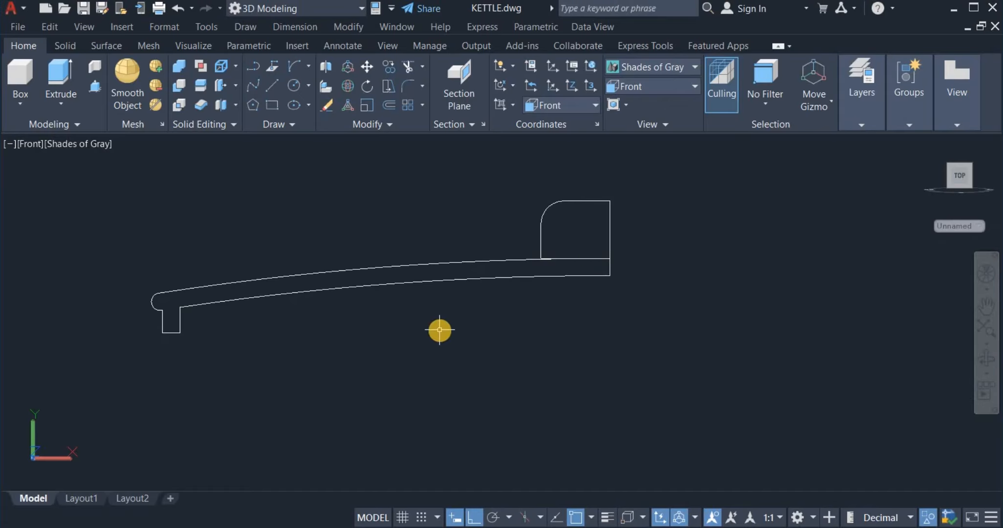
Erase the leftover short vertical line to the right of the half lid profile.
scroll(439, 329, down, 2)
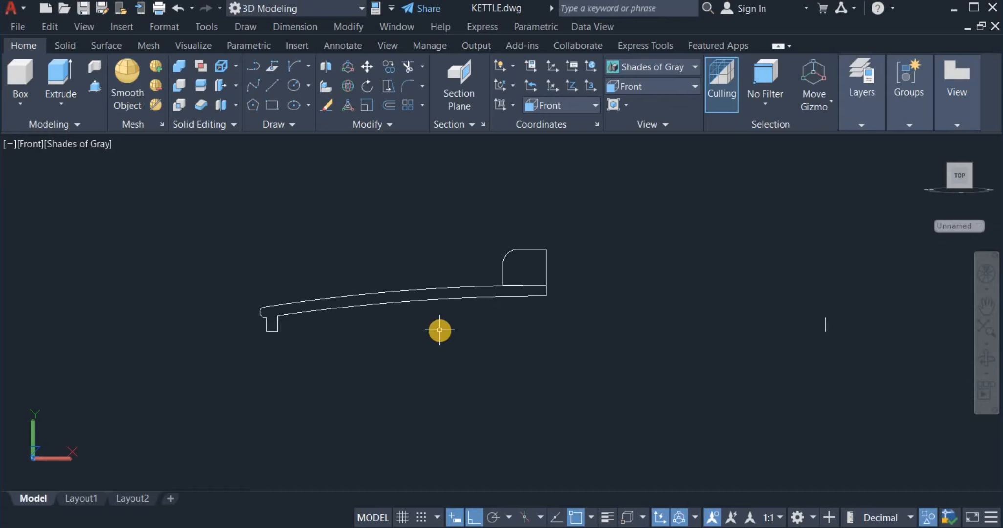
middle_drag(440, 330, 439, 347)
click(782, 287)
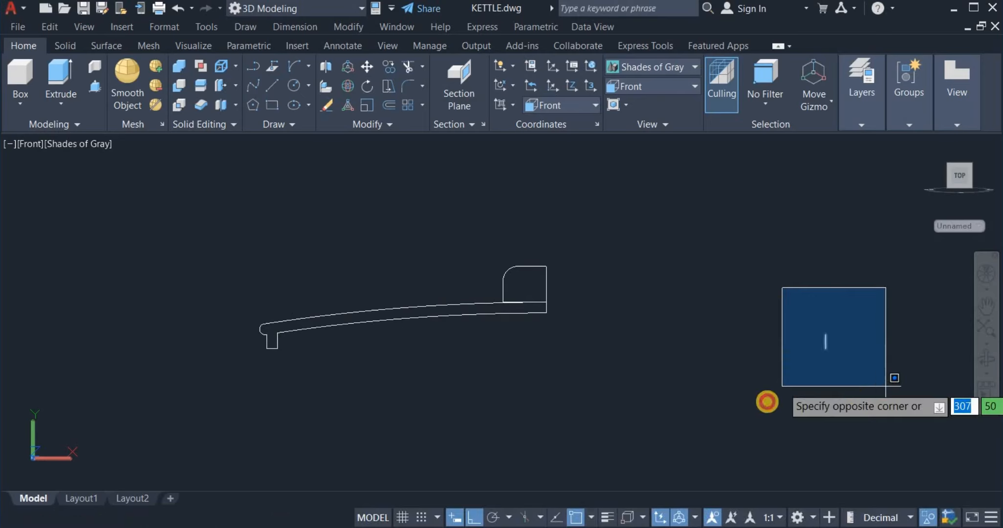
click(895, 392)
right_click(699, 358)
click(763, 88)
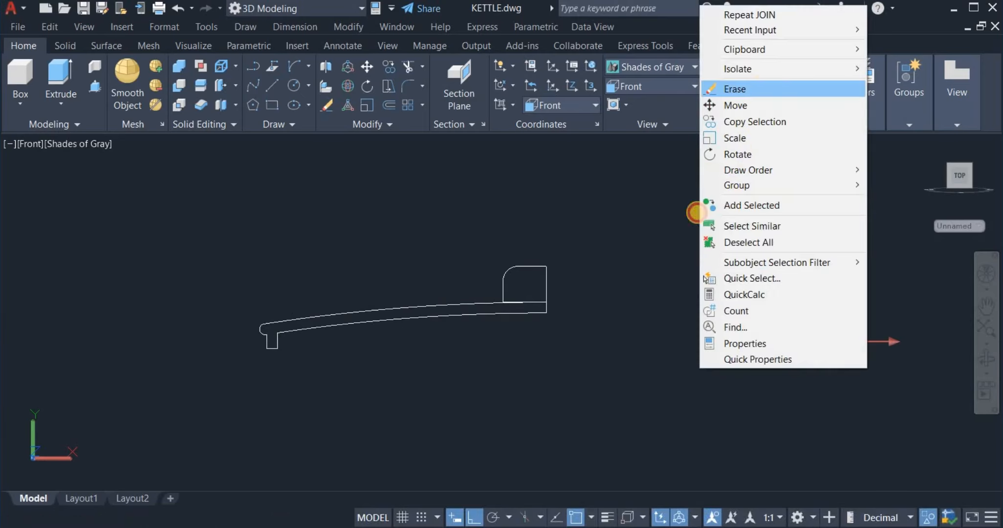
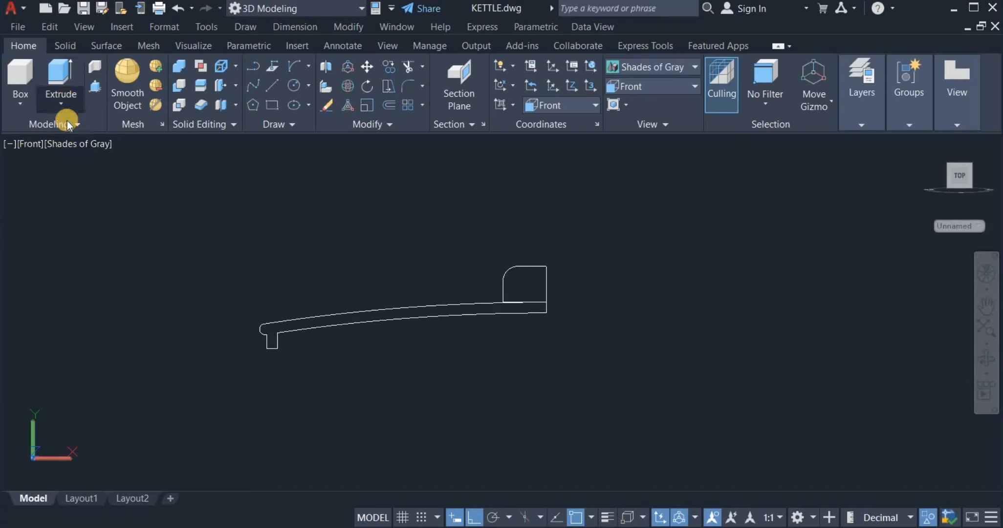
Revolve the half lid and knob profile a full turn about the vertical axis along its straight centre edge.
click(61, 102)
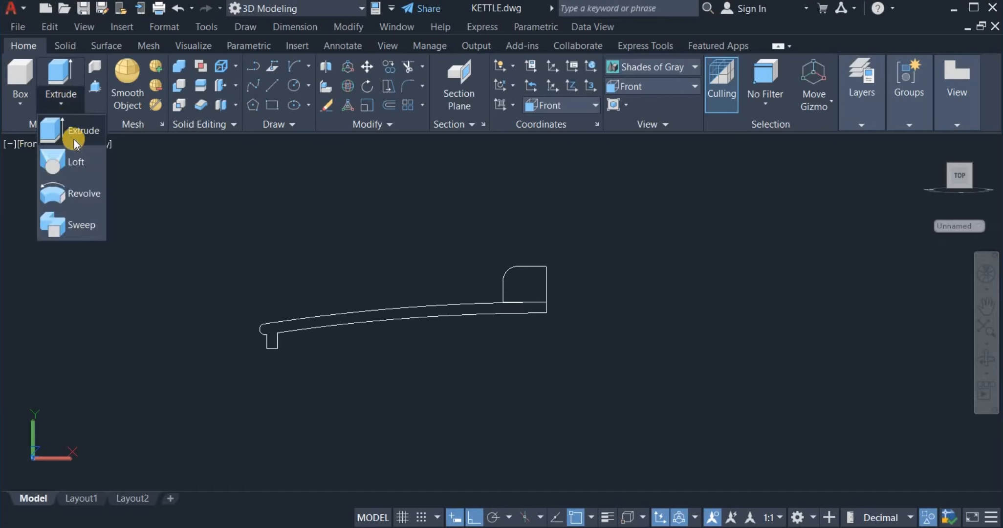
click(70, 195)
click(219, 229)
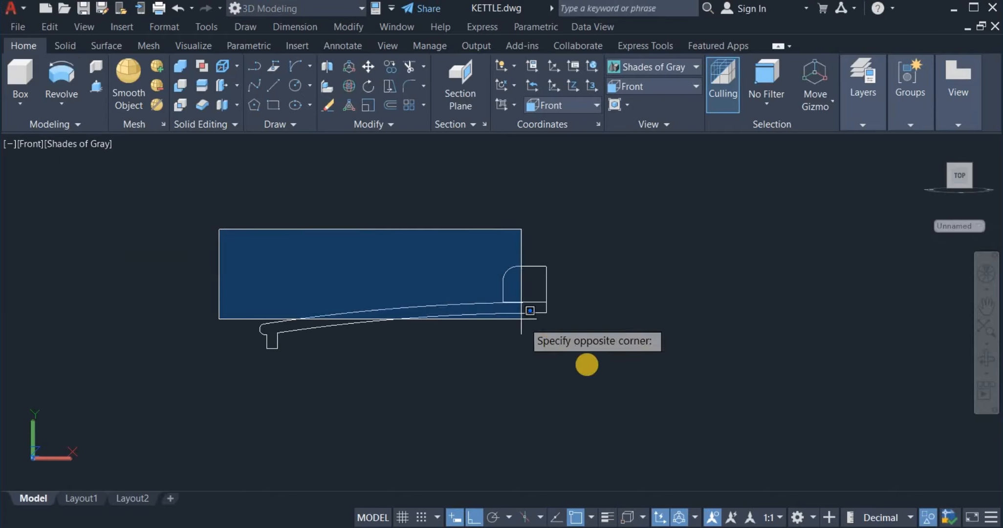
click(622, 365)
right_click(633, 312)
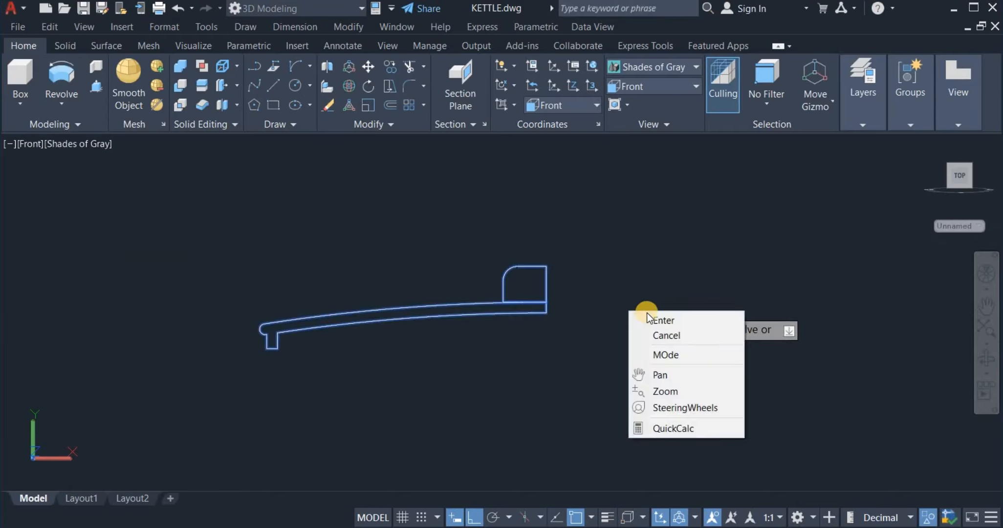
click(647, 318)
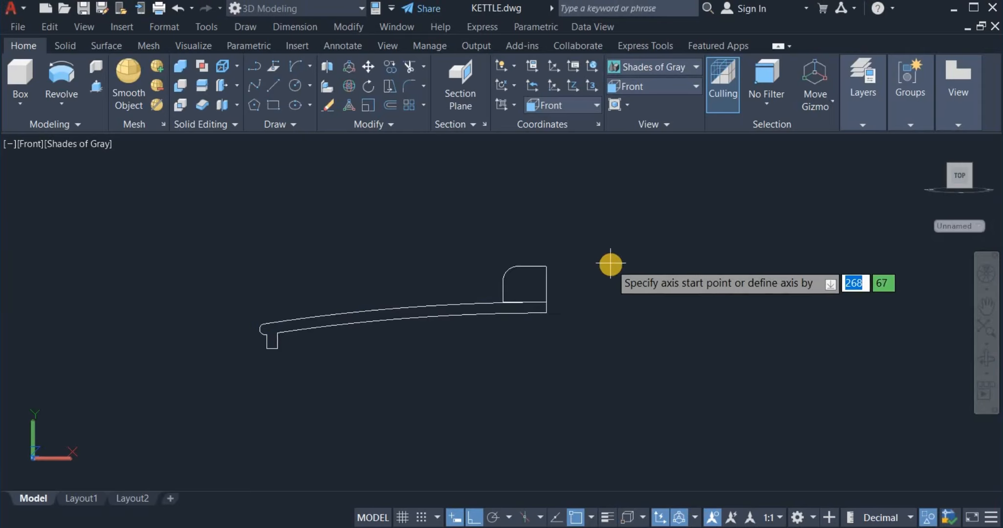
click(546, 267)
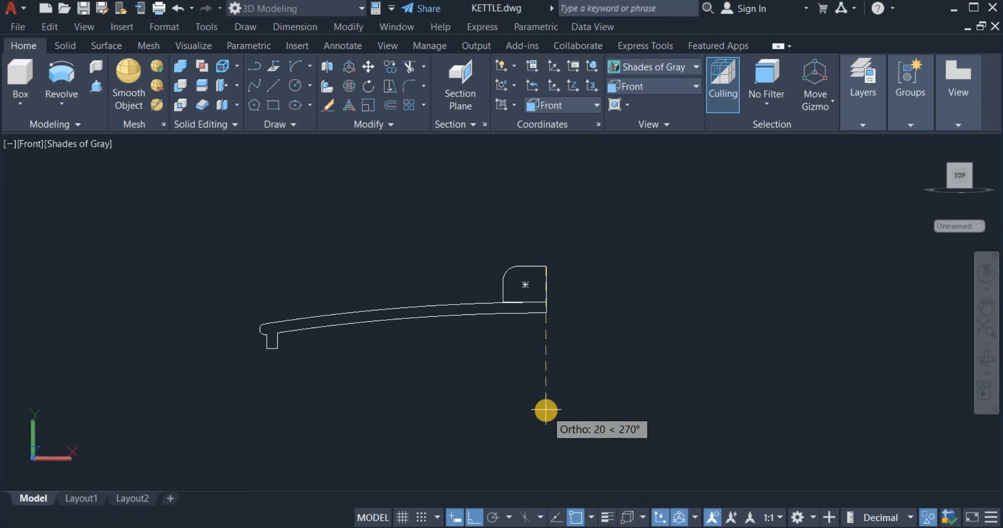
click(546, 410)
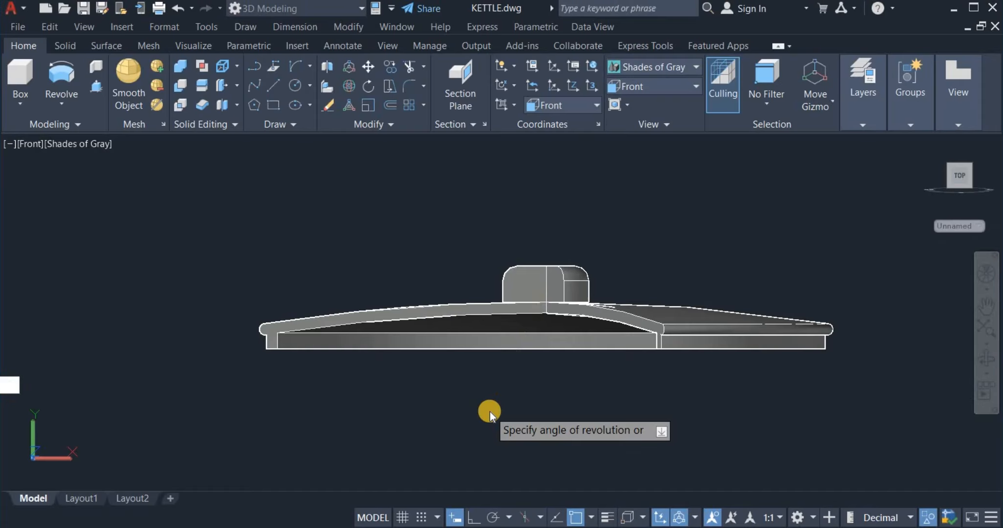
key(Return)
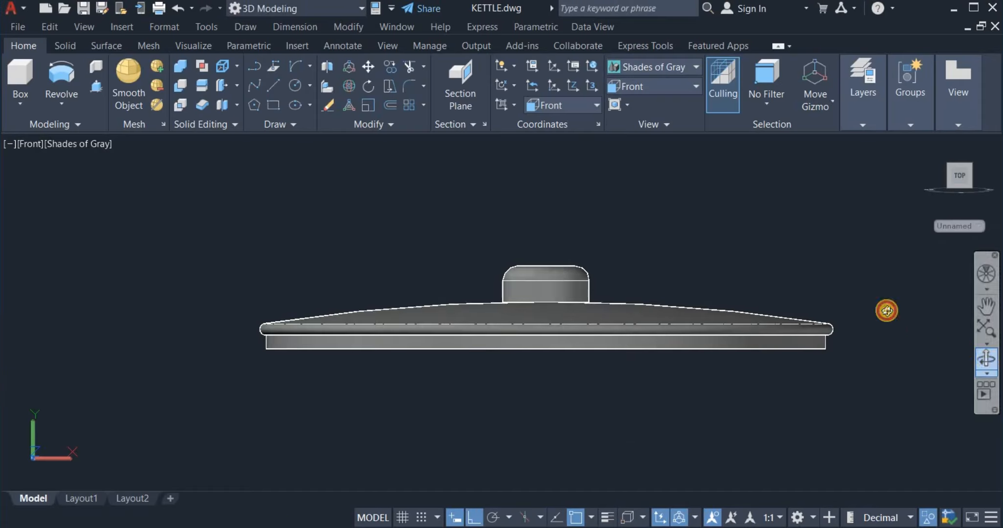
drag(662, 249, 626, 292)
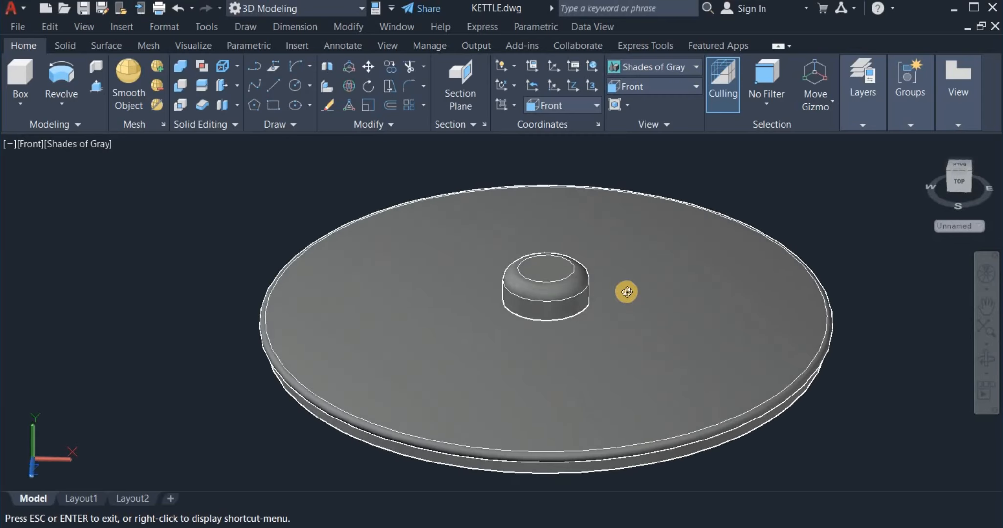
scroll(626, 292, down, 2)
middle_drag(625, 292, 592, 309)
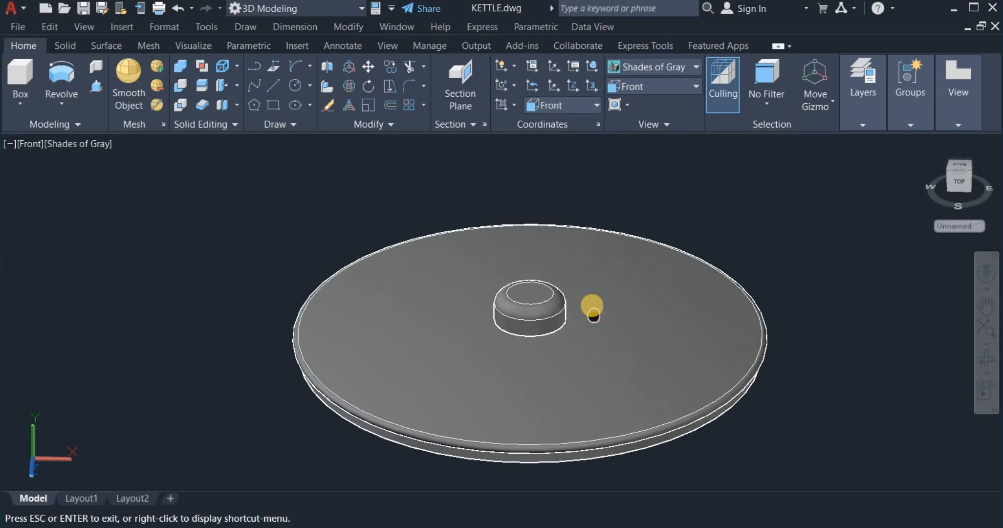
key(Escape)
scroll(533, 193, down, 2)
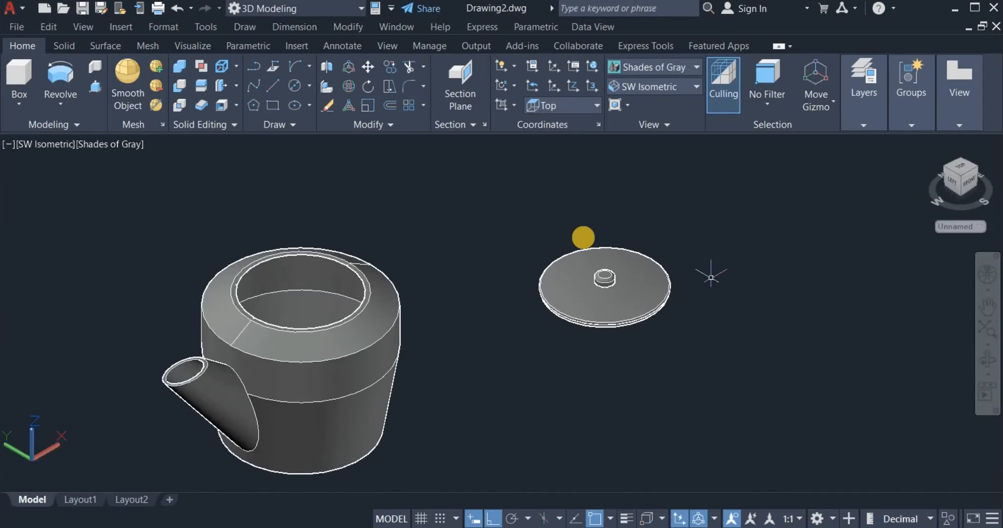
click(248, 322)
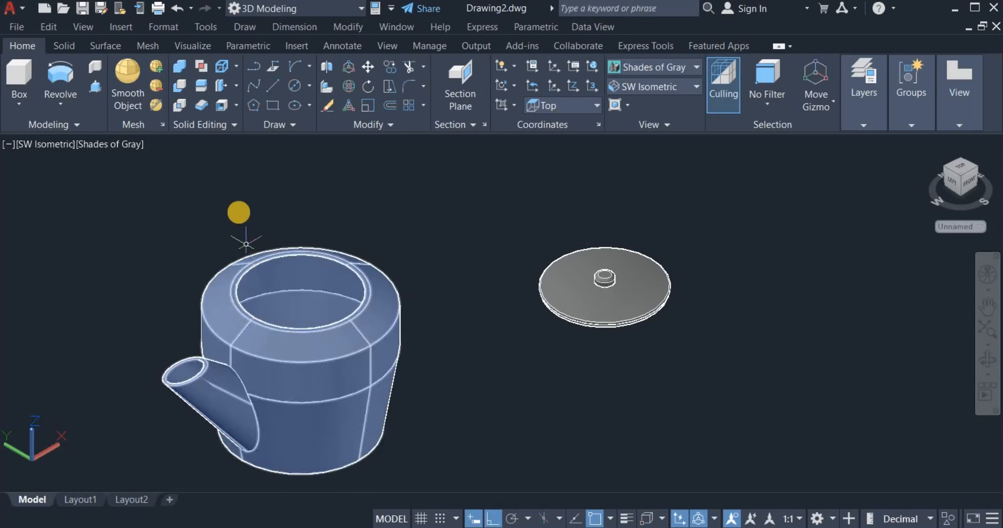
key(Escape)
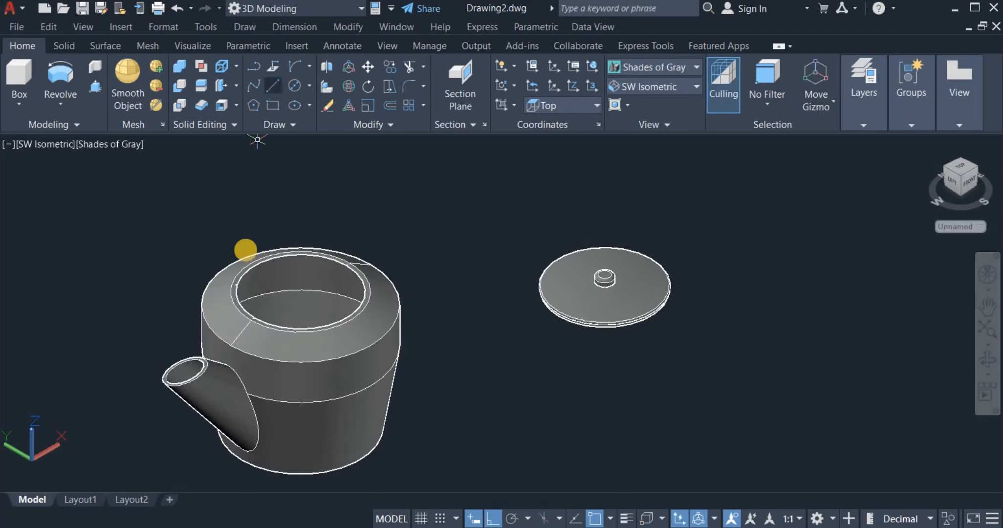
click(236, 317)
key(Escape)
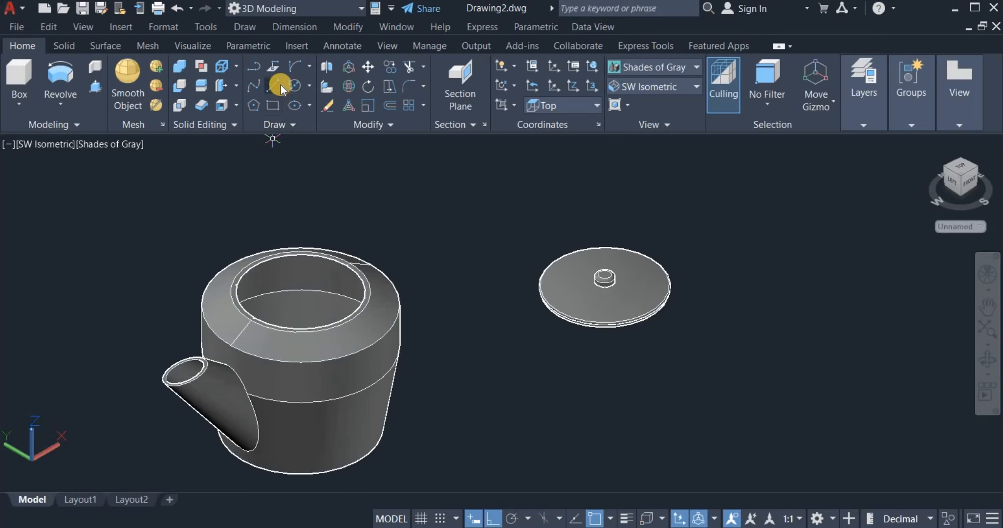
Draw a 70-unit vertical line upward from the quadrant of the kettle's opening rim on the spout side.
click(279, 85)
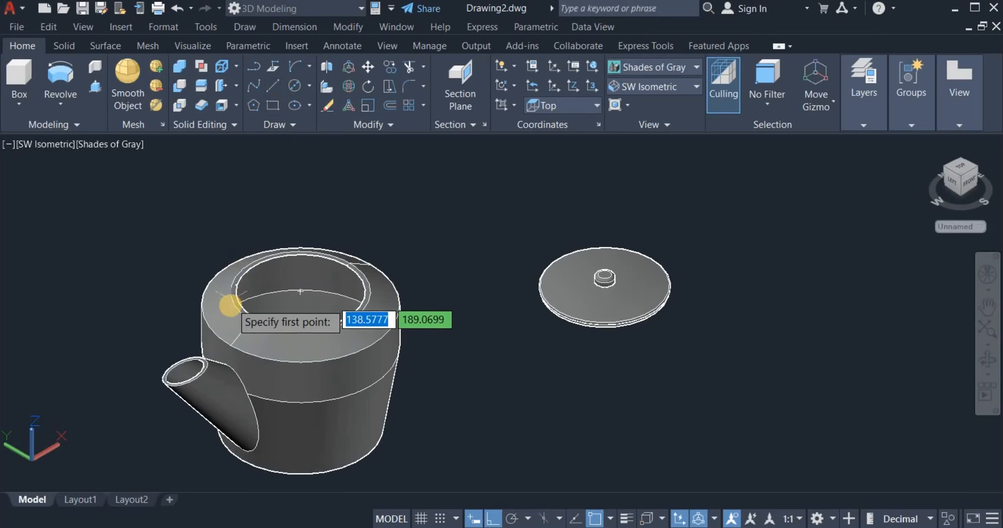
scroll(229, 305, up, 5)
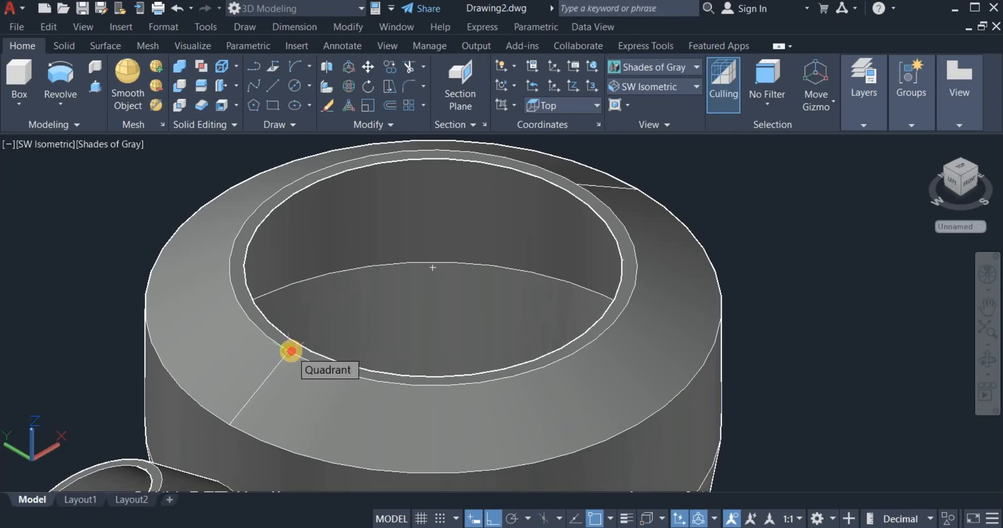
click(290, 351)
scroll(290, 259, down, 4)
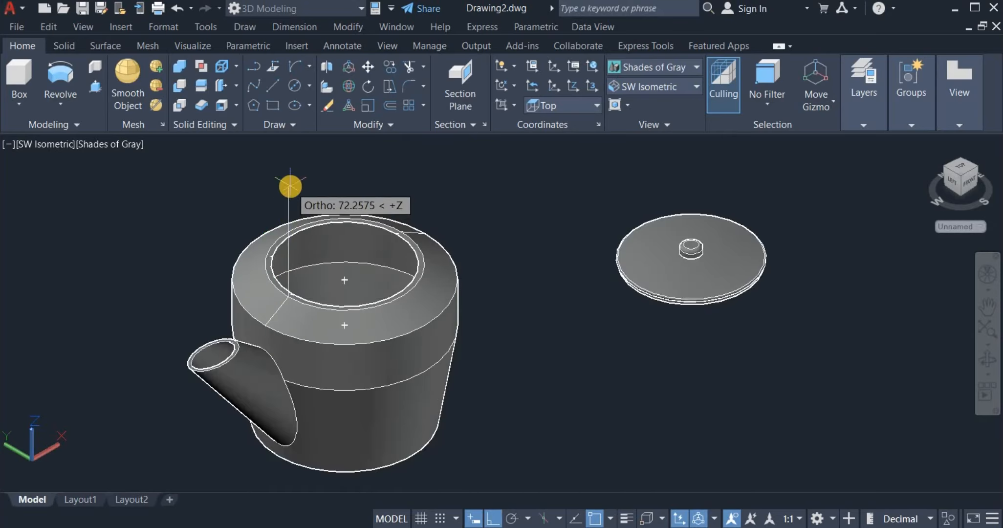
text(70)
key(Return)
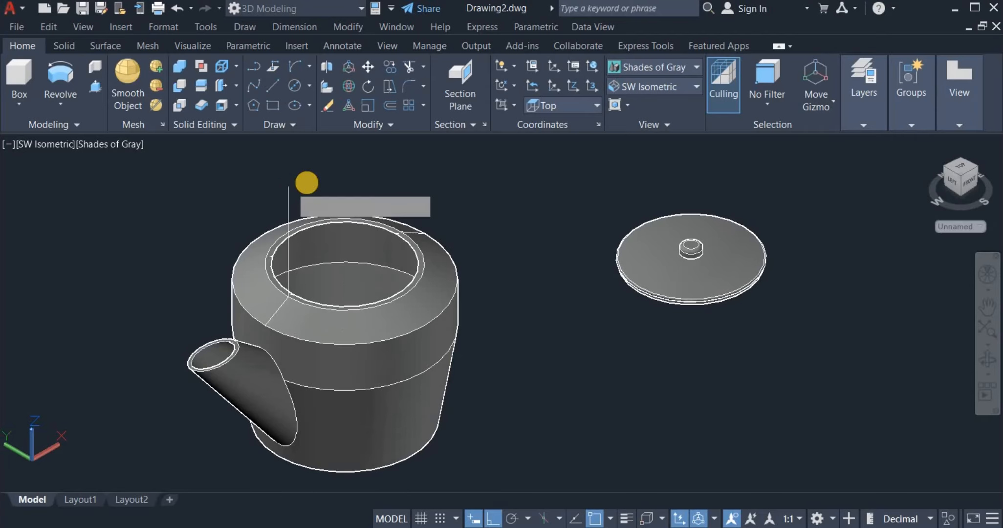
right_click(334, 176)
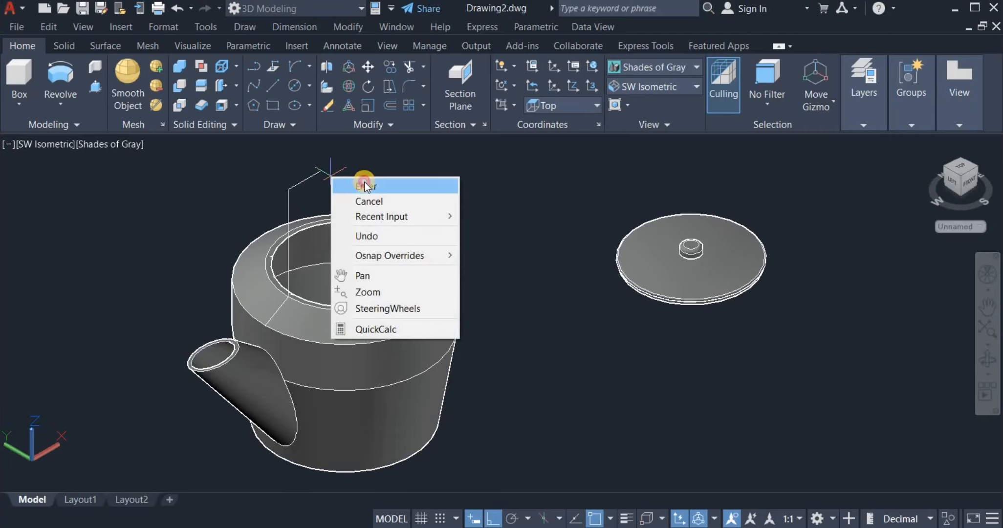
click(364, 183)
Draw a 50-unit vertical line up from the rim's opposite quadrant and connect its top to the first line's upper end.
scroll(428, 215, up, 2)
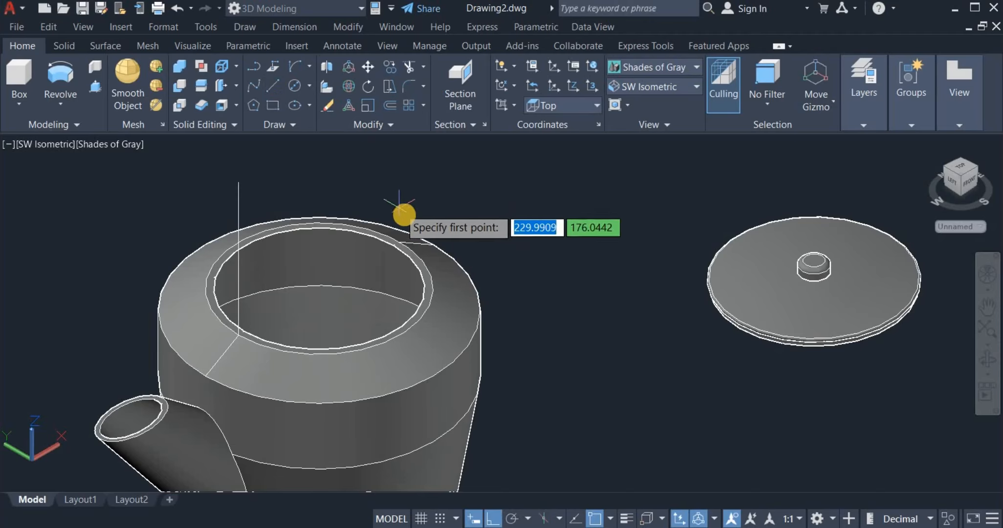
scroll(408, 218, up, 3)
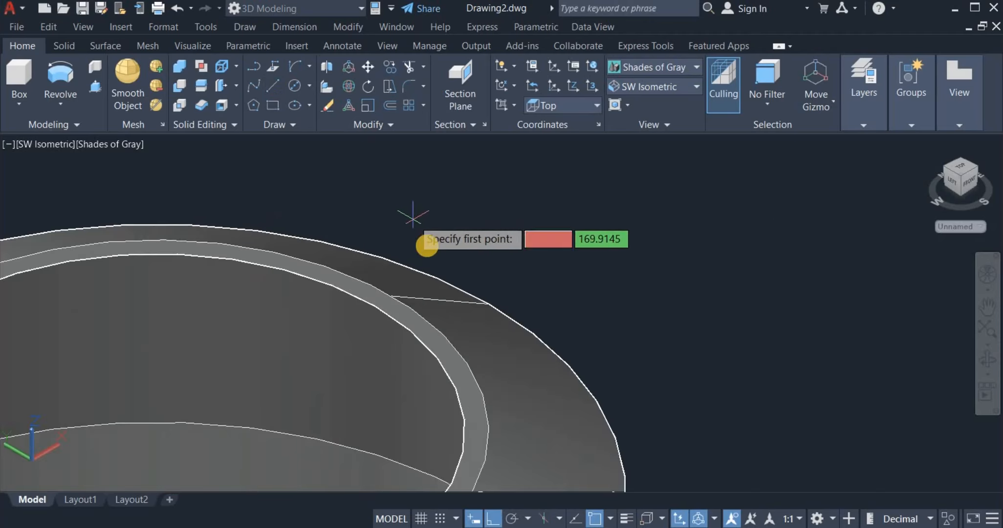
click(392, 295)
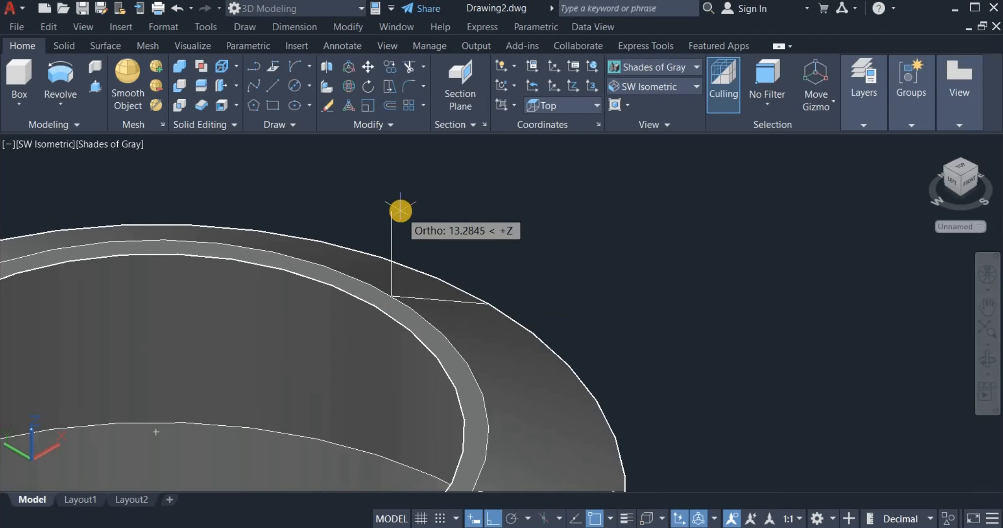
scroll(399, 213, down, 3)
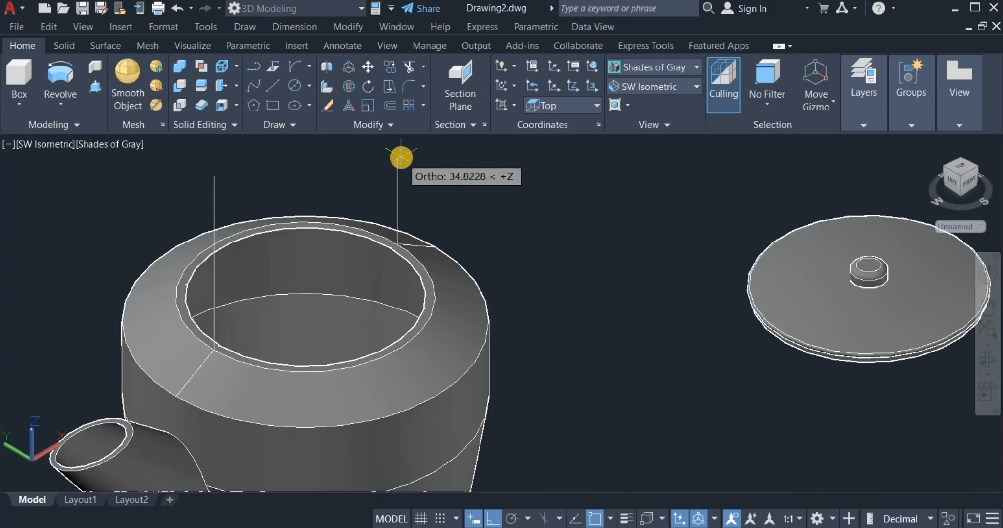
text(50)
key(Return)
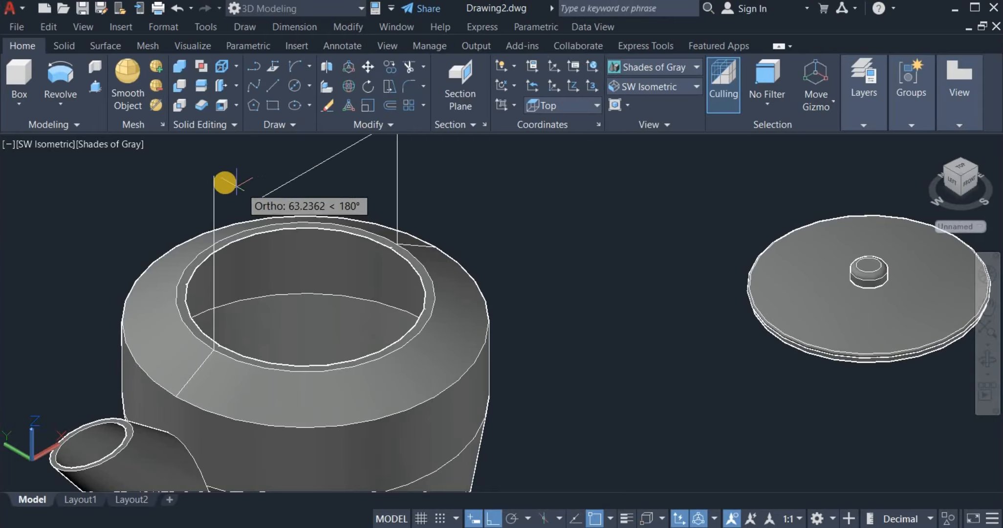
click(215, 176)
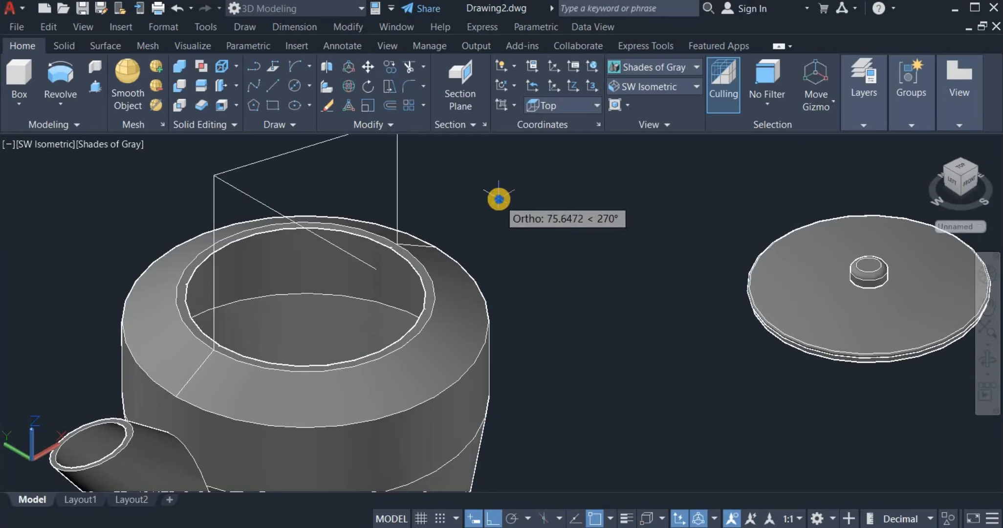
right_click(498, 193)
click(522, 209)
Fillet the handle outline's upper corner on the spout side, between the taller vertical line and sloping top line, with radius 20.
scroll(537, 260, down, 3)
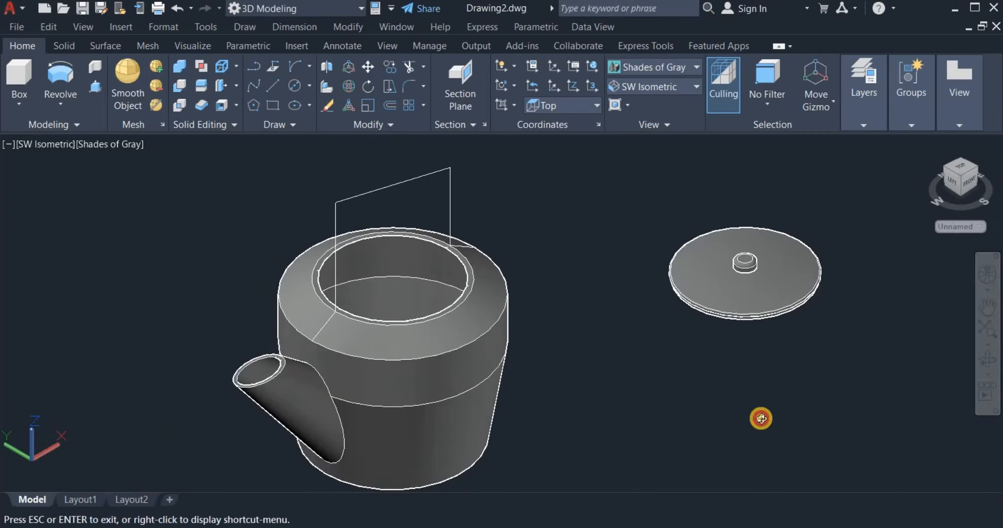
drag(761, 416, 658, 351)
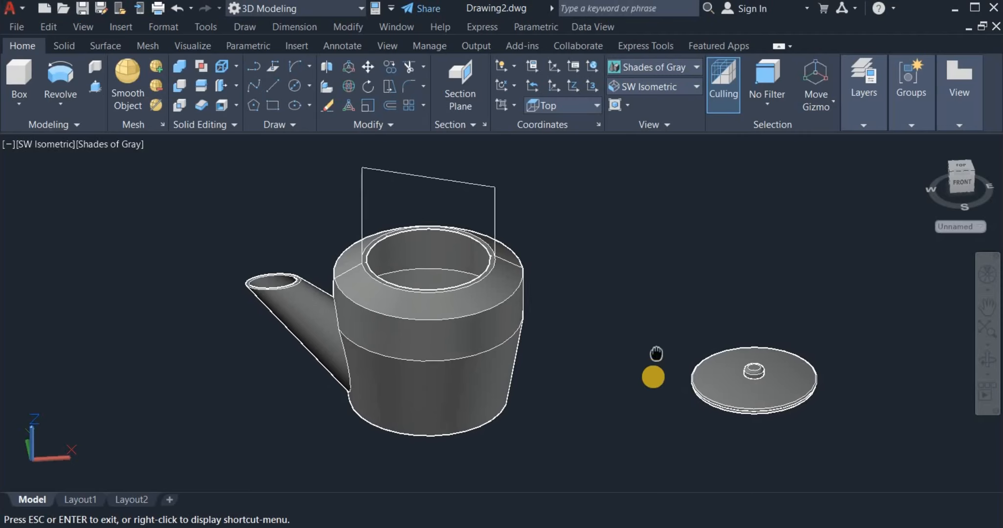
middle_drag(655, 351, 648, 389)
right_click(648, 389)
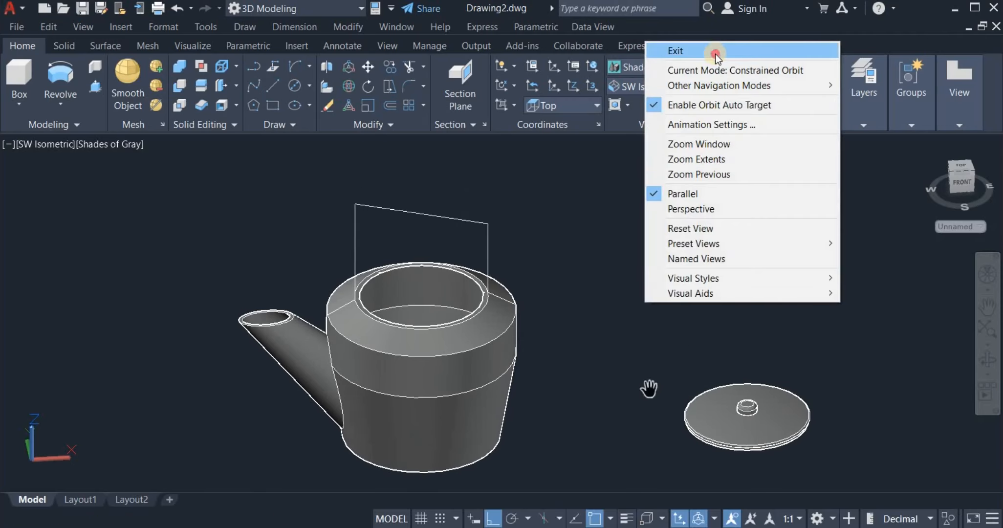
click(716, 53)
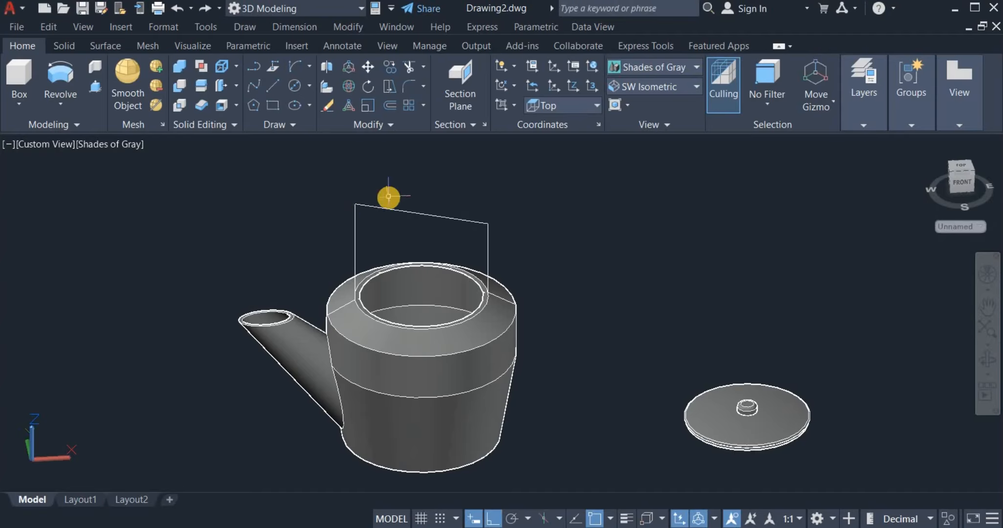
click(409, 86)
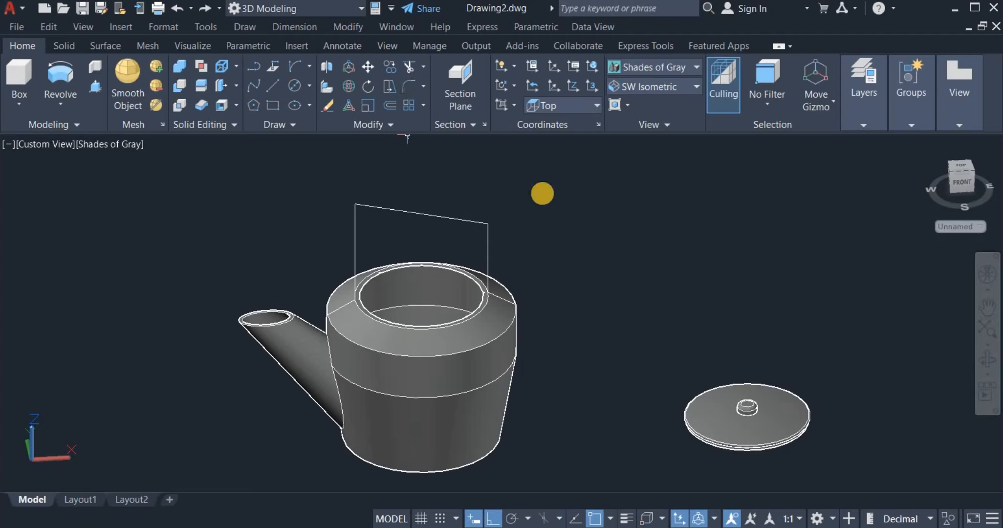
right_click(590, 195)
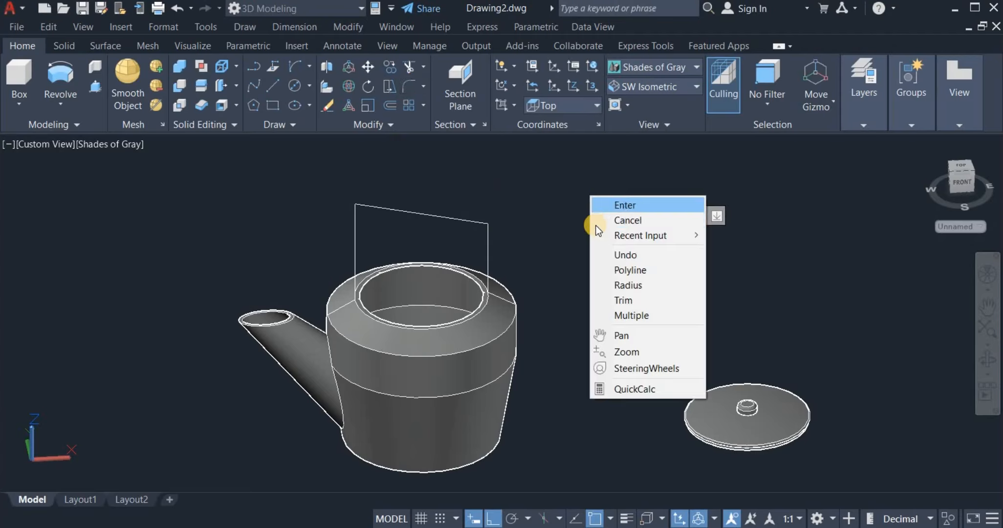
click(632, 285)
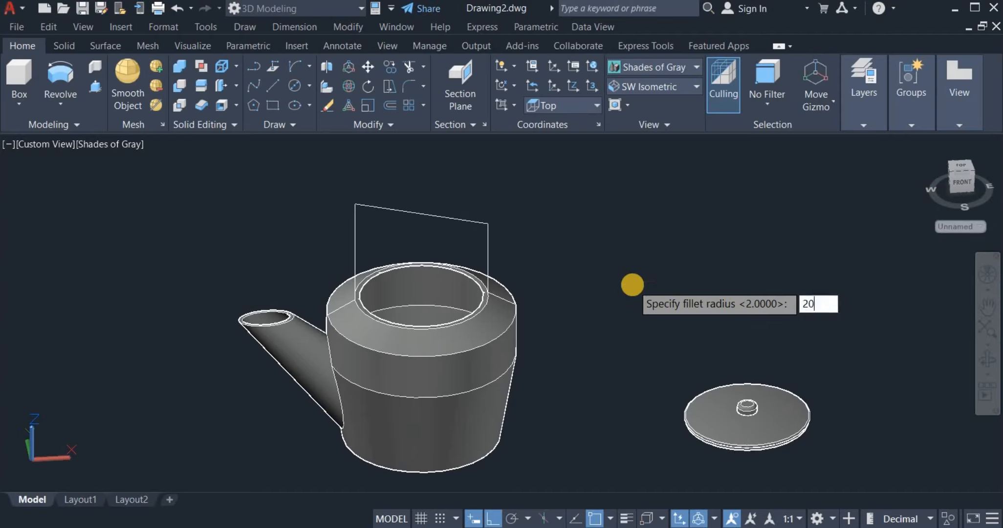
text(20)
key(Return)
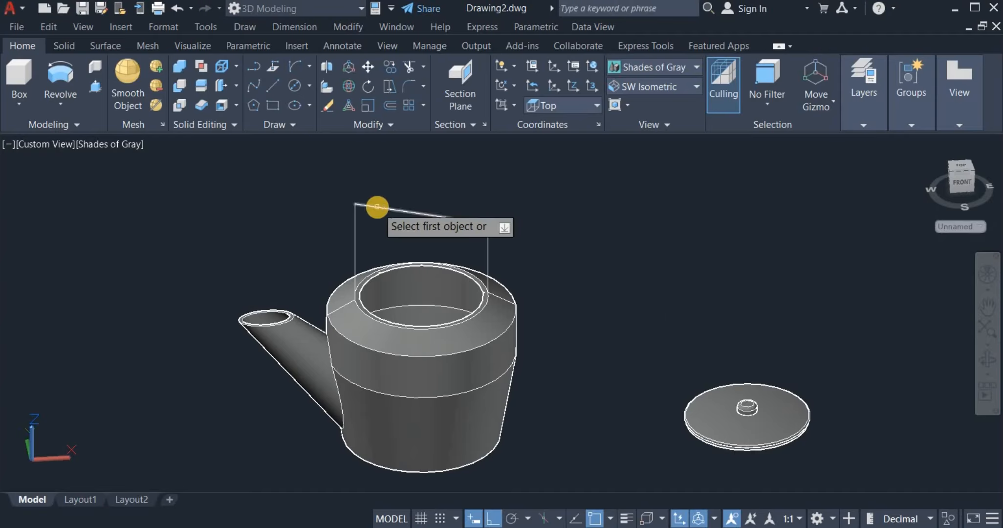
click(376, 206)
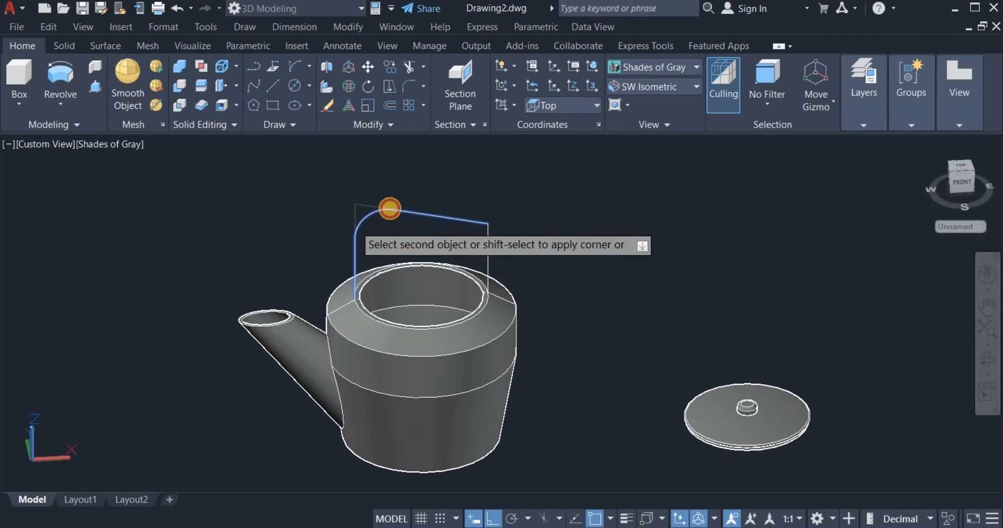
click(389, 209)
Fillet the handle outline's other upper corner, between the sloping top line and the shorter vertical line, using the same radius.
right_click(525, 185)
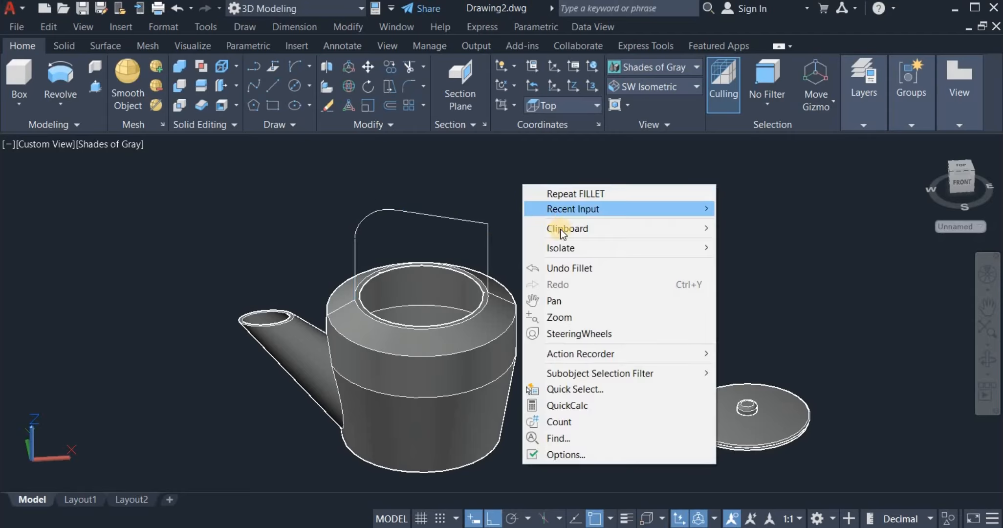
click(603, 194)
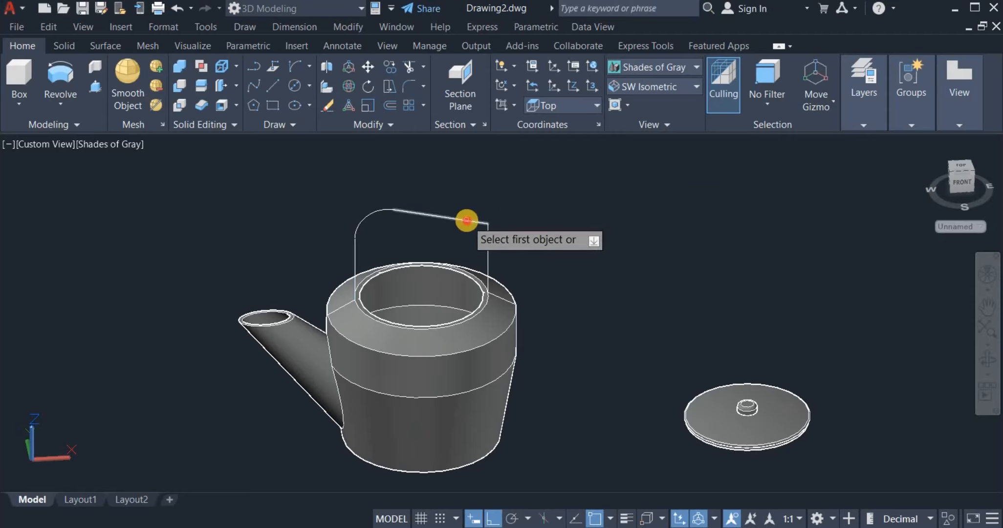
click(465, 220)
click(484, 243)
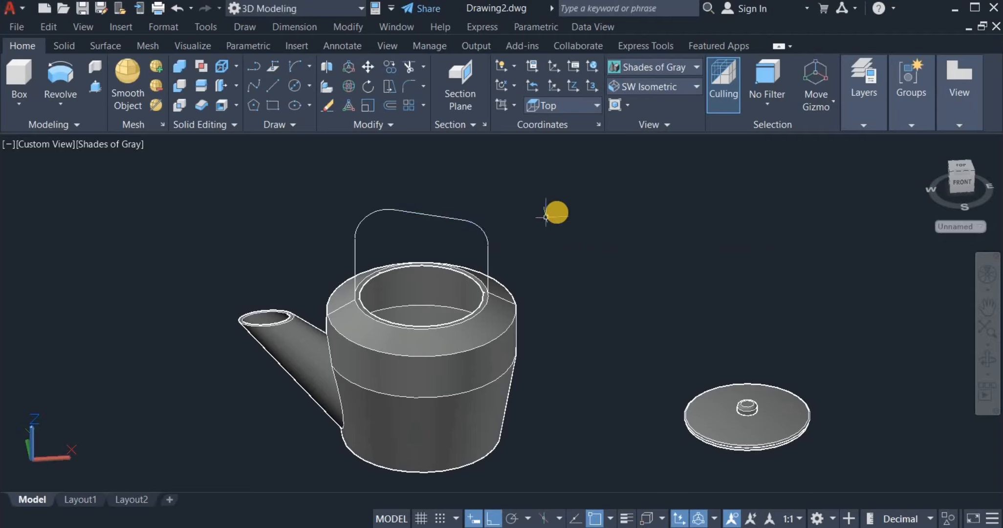
right_click(556, 212)
click(582, 222)
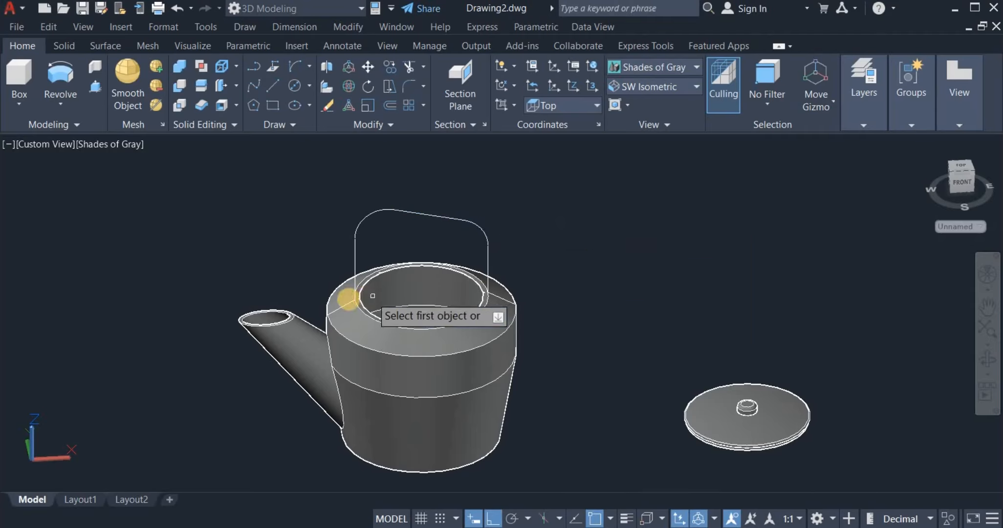
right_click(515, 200)
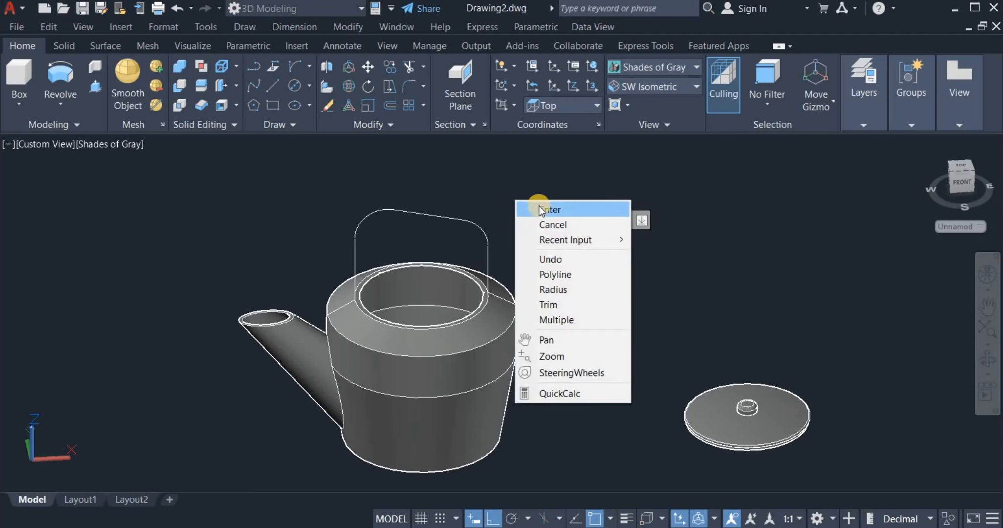
click(579, 211)
Join all the handle outline's segments above the kettle's opening into one continuous curve.
middle_drag(584, 212, 608, 206)
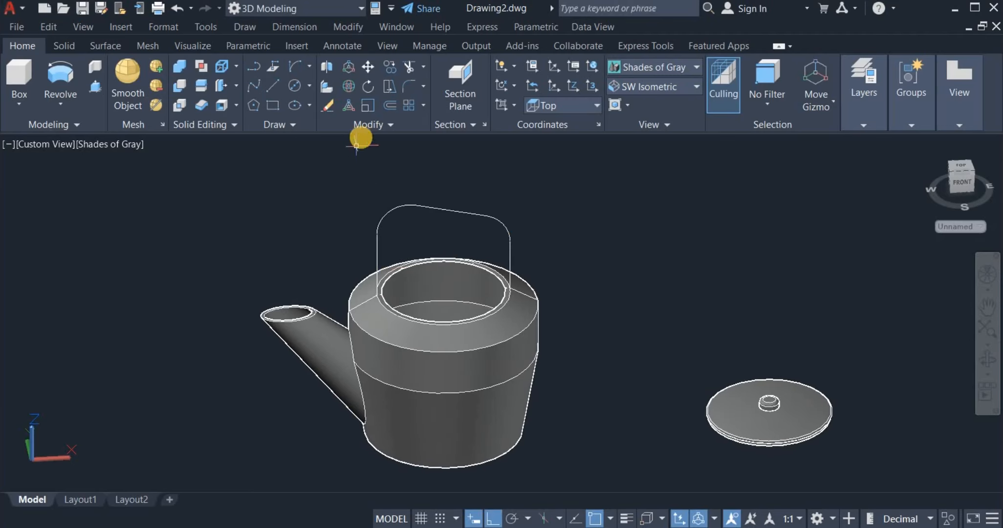
click(370, 127)
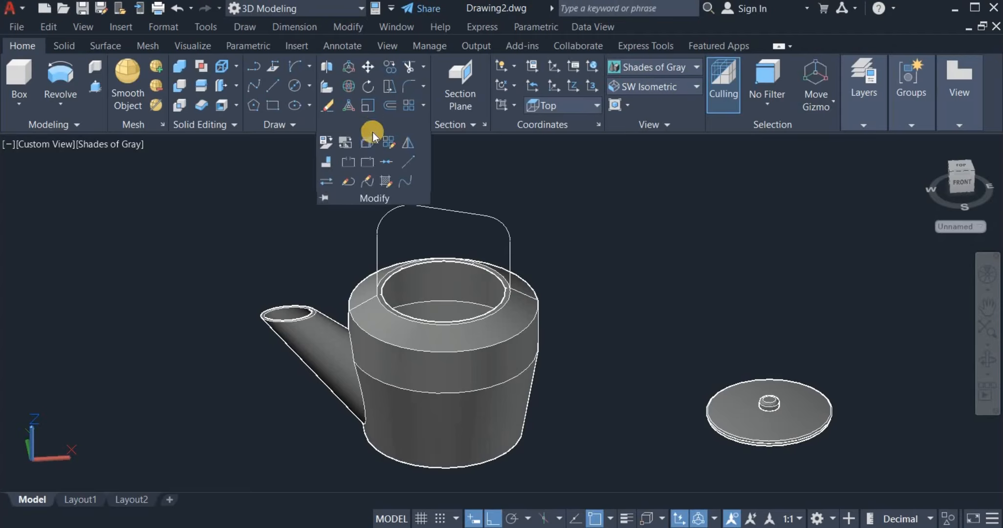
click(387, 161)
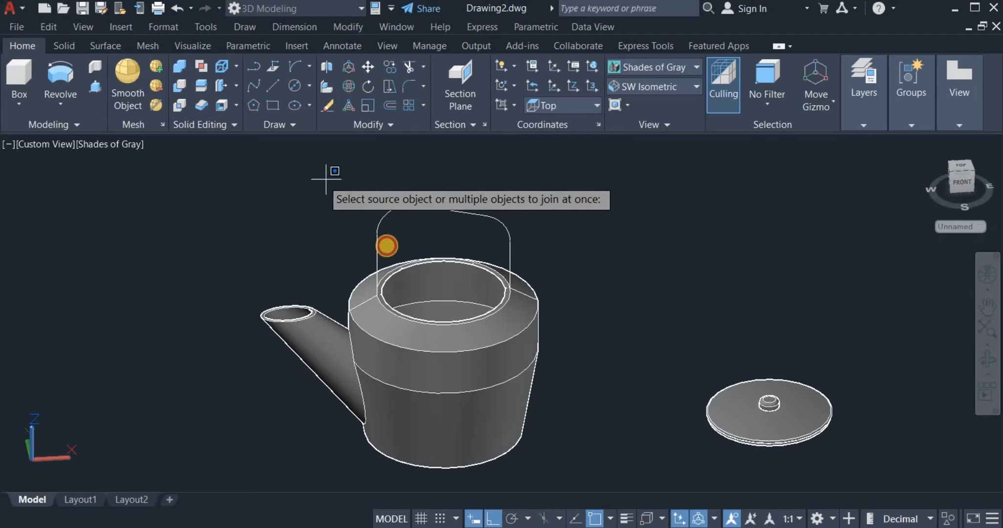
click(322, 180)
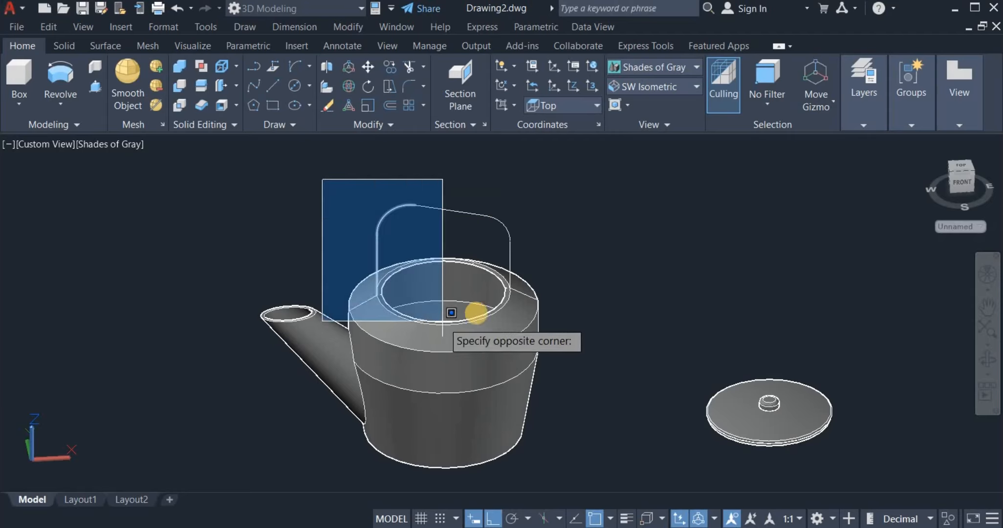
click(551, 319)
key(Return)
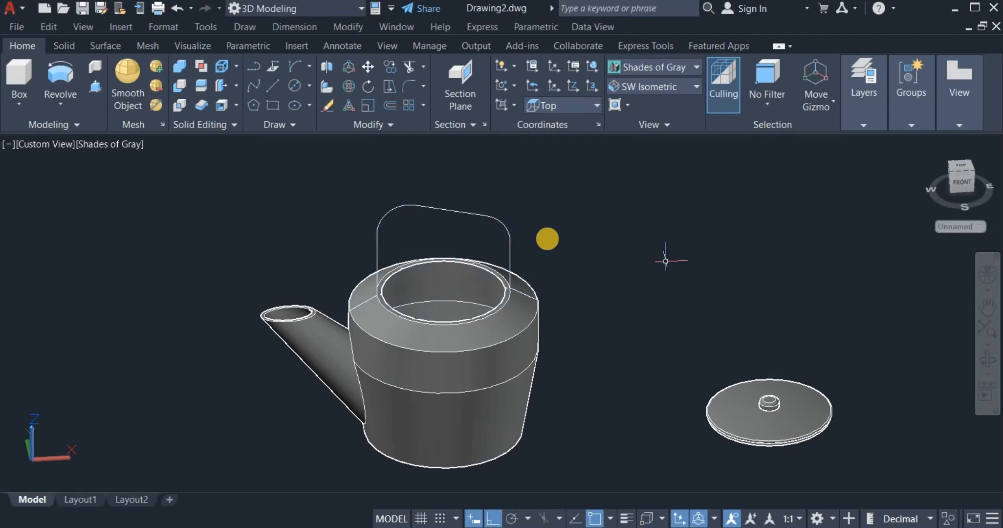
Place a copy of the joined handle curve in the empty space beside the kettle, above the lid.
mouse_move(505, 224)
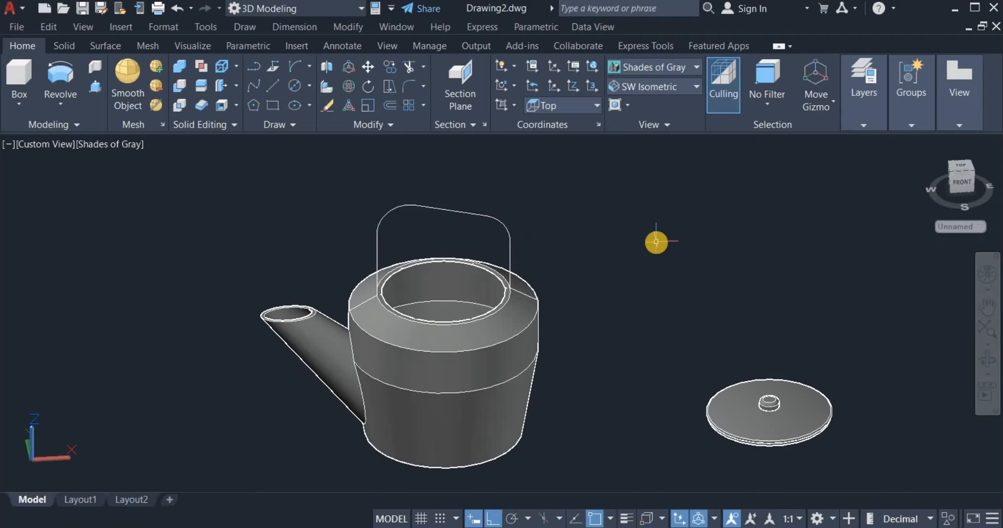
middle_drag(655, 241, 623, 234)
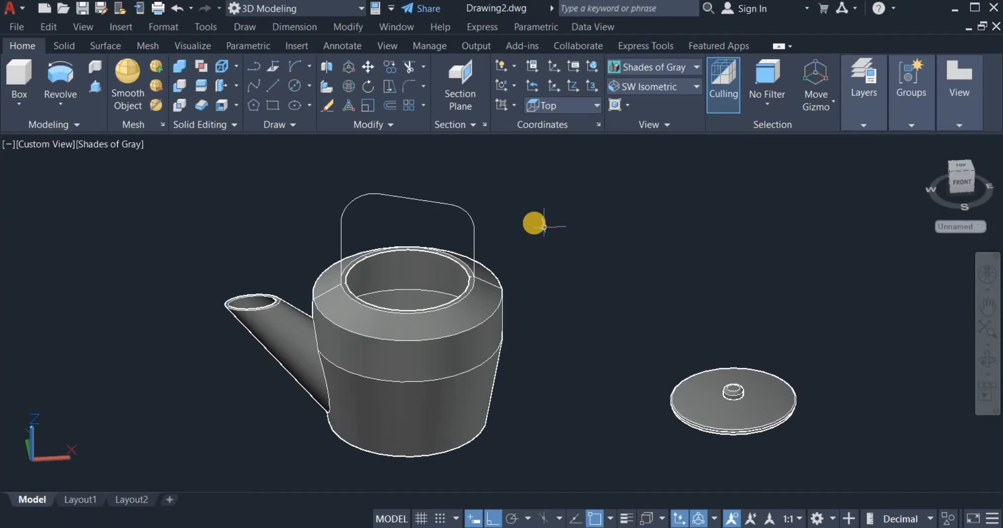
click(453, 205)
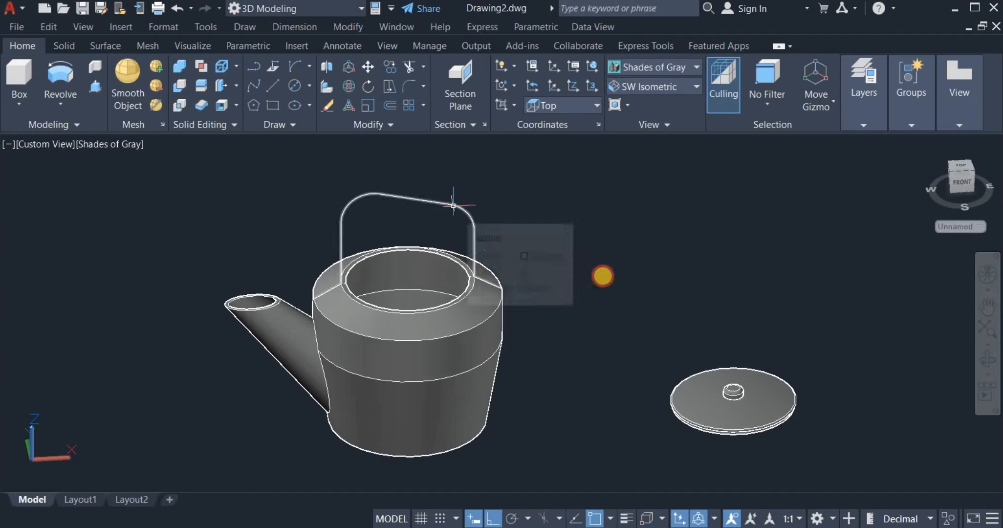
right_drag(683, 312, 864, 299)
click(905, 320)
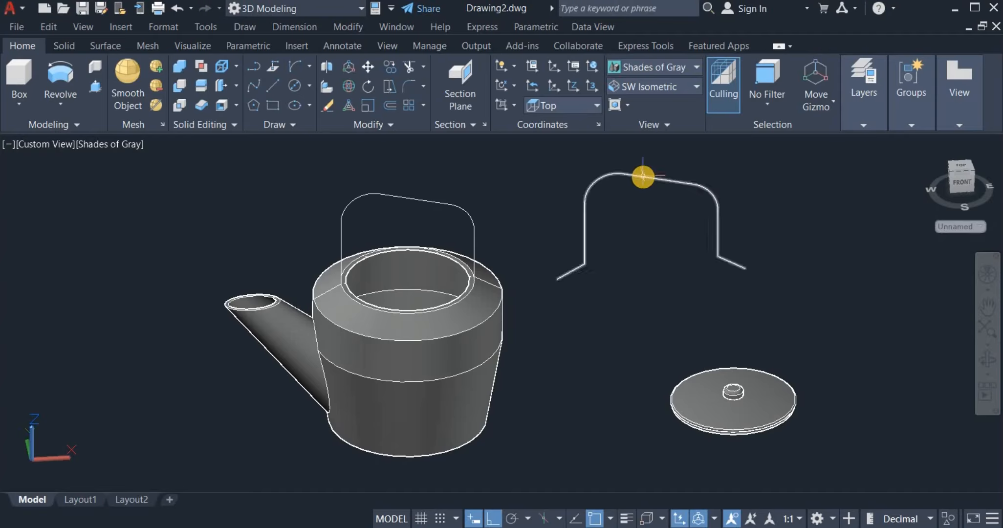
Offset the copied handle curve outward by 5 units.
mouse_move(643, 176)
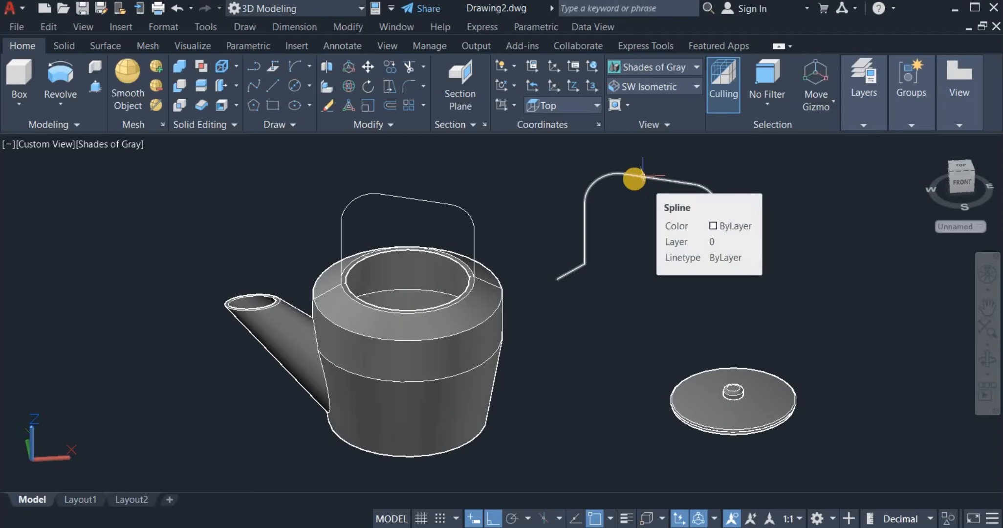
click(389, 105)
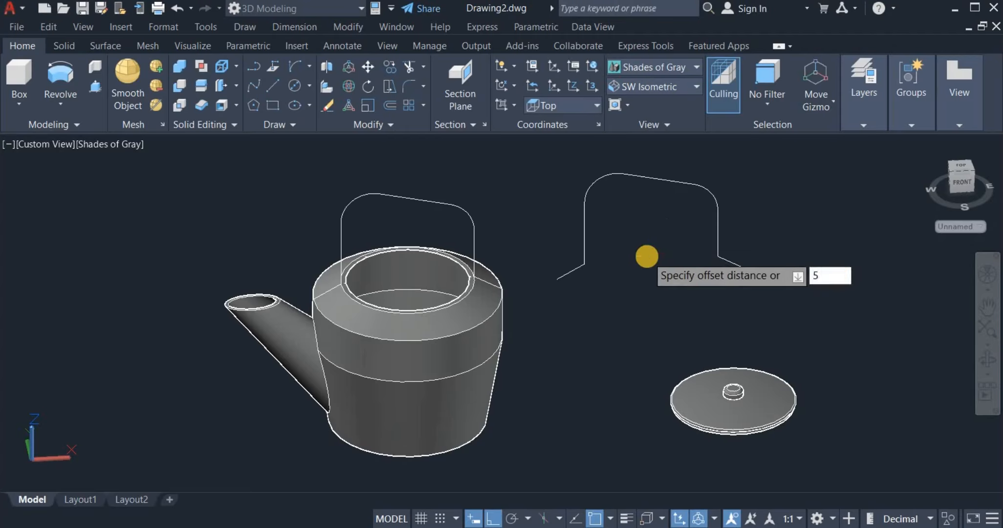
key(Return)
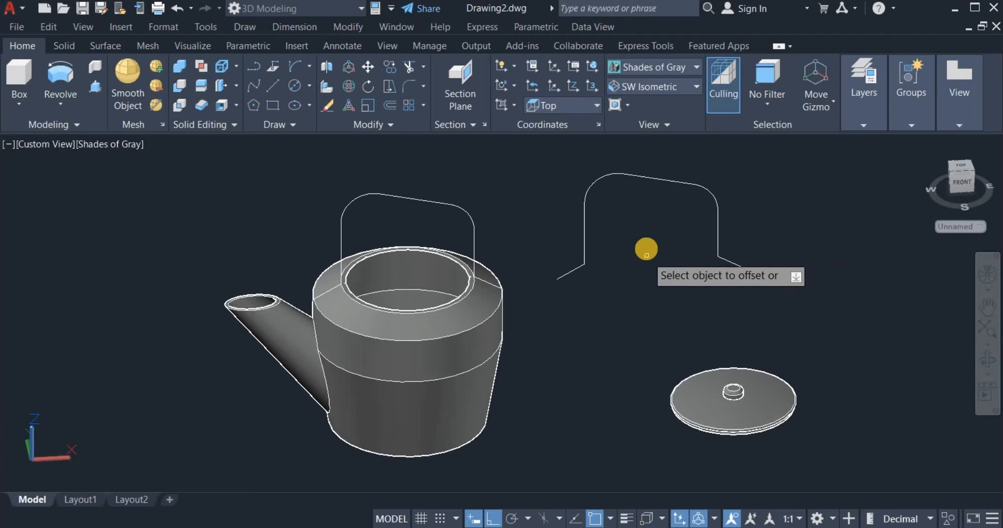
click(655, 175)
click(676, 162)
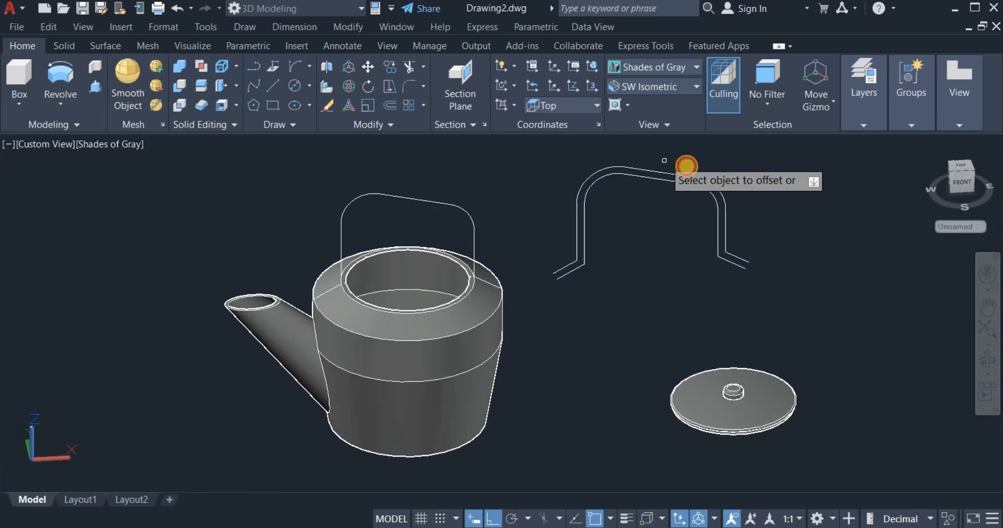
right_click(752, 178)
click(781, 184)
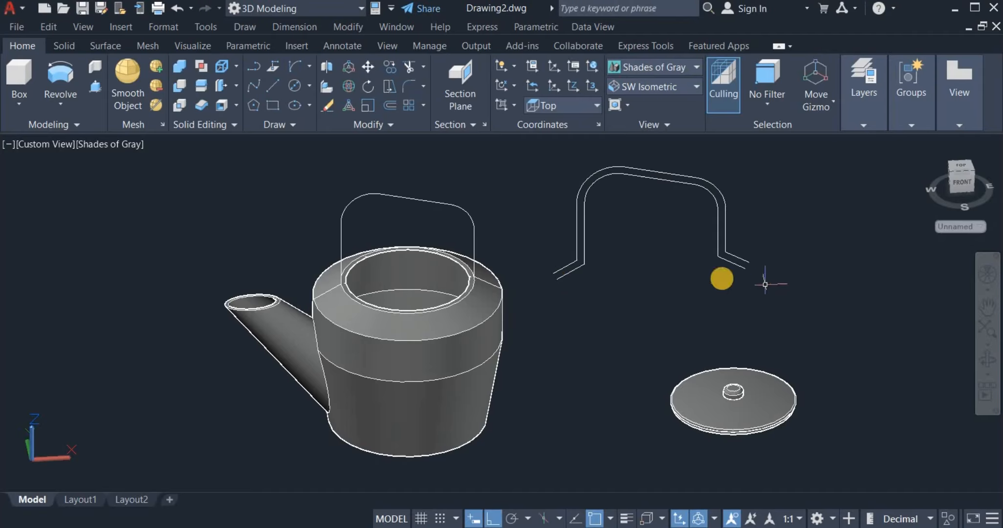
Close the gap between the two copied handle curves with a short line at their lower end nearest the kettle.
click(273, 87)
scroll(585, 279, up, 3)
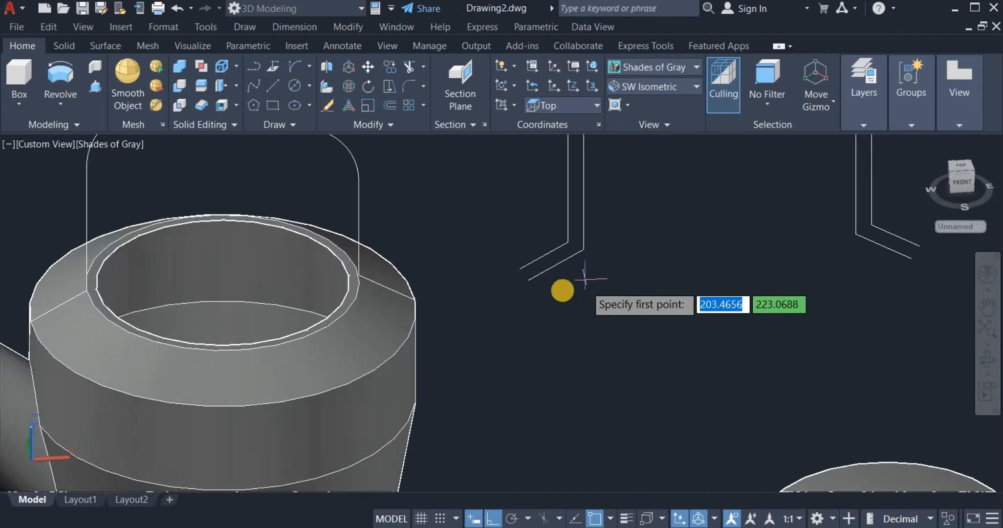
click(532, 283)
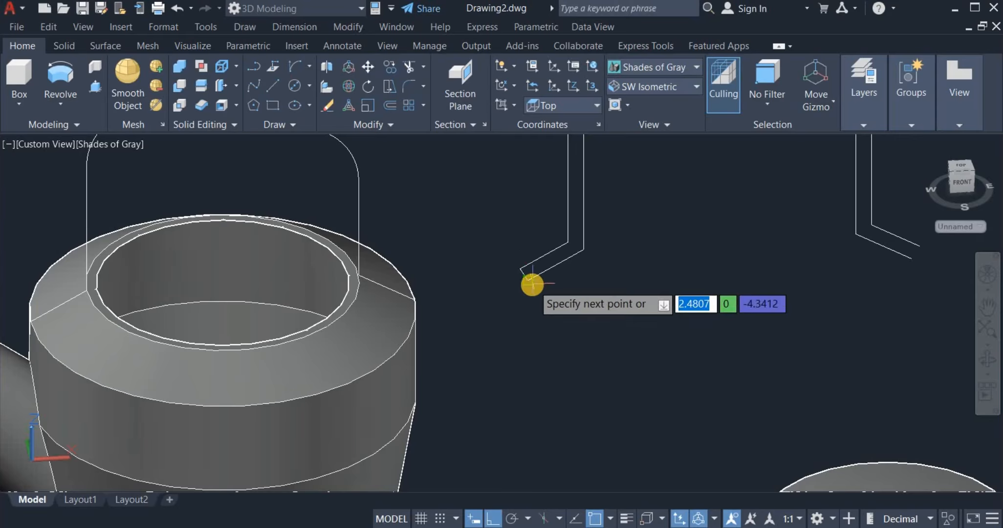
right_click(569, 290)
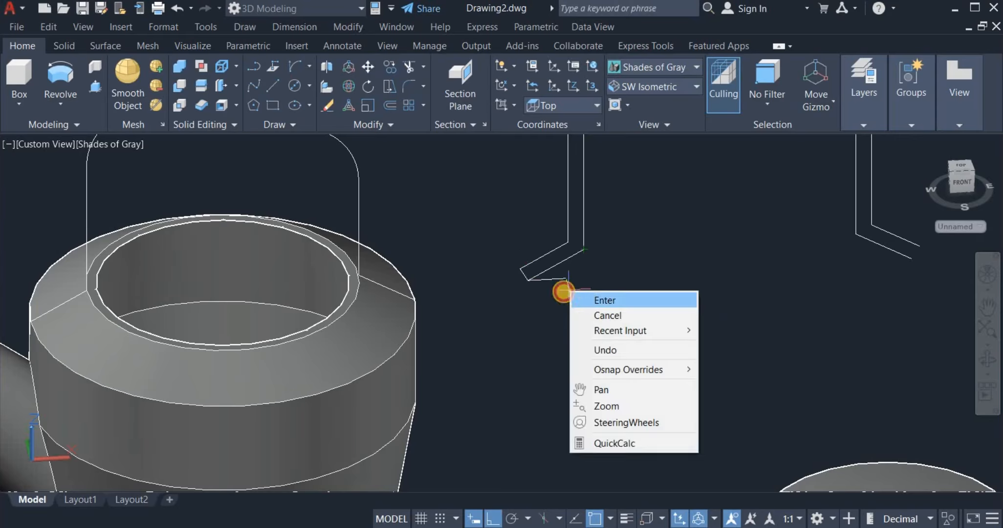
click(577, 297)
scroll(559, 291, down, 4)
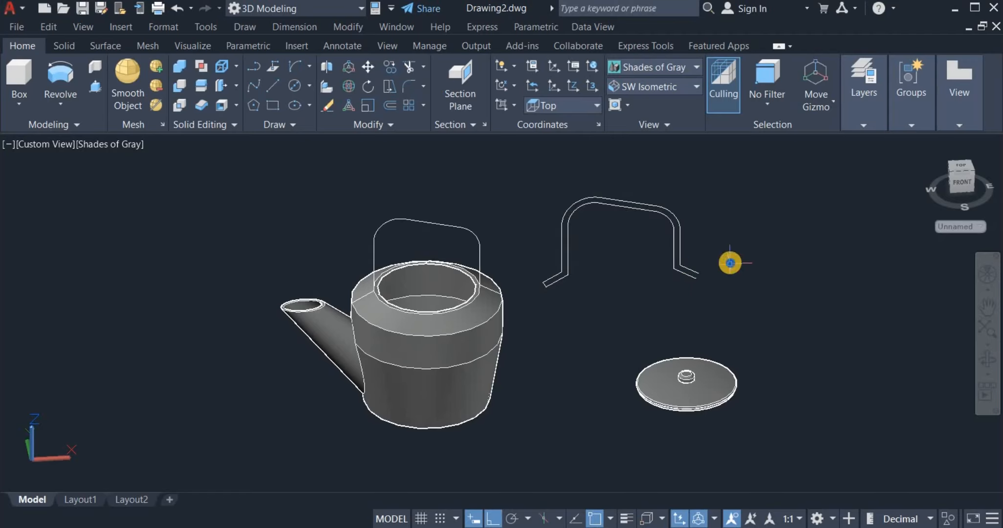
Connect the two handle curves at their far lower end with a short line to close the outline.
right_click(730, 263)
click(793, 264)
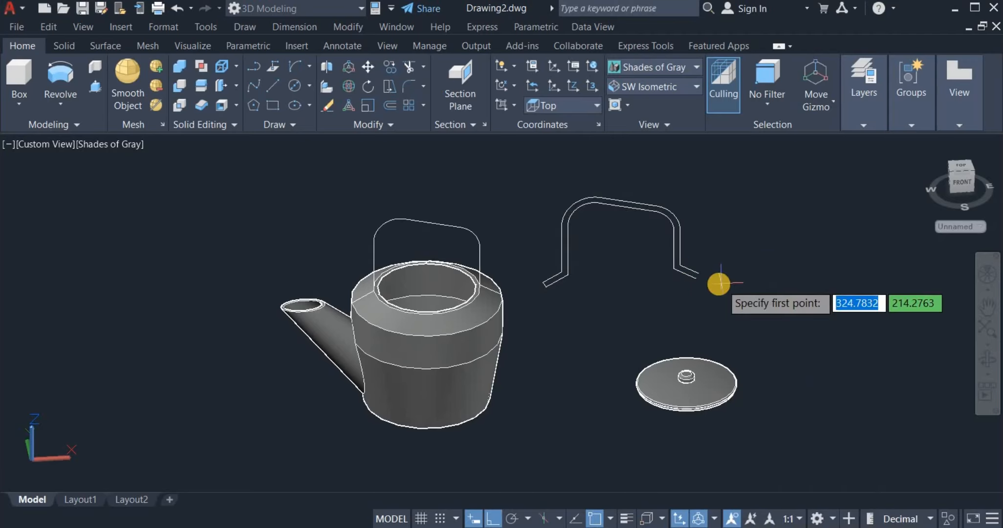
scroll(705, 284, up, 5)
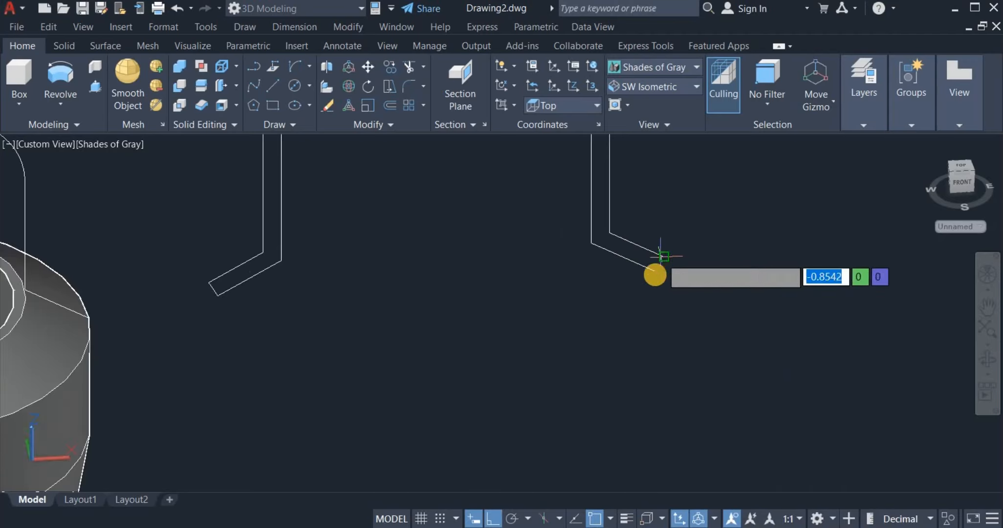
click(650, 271)
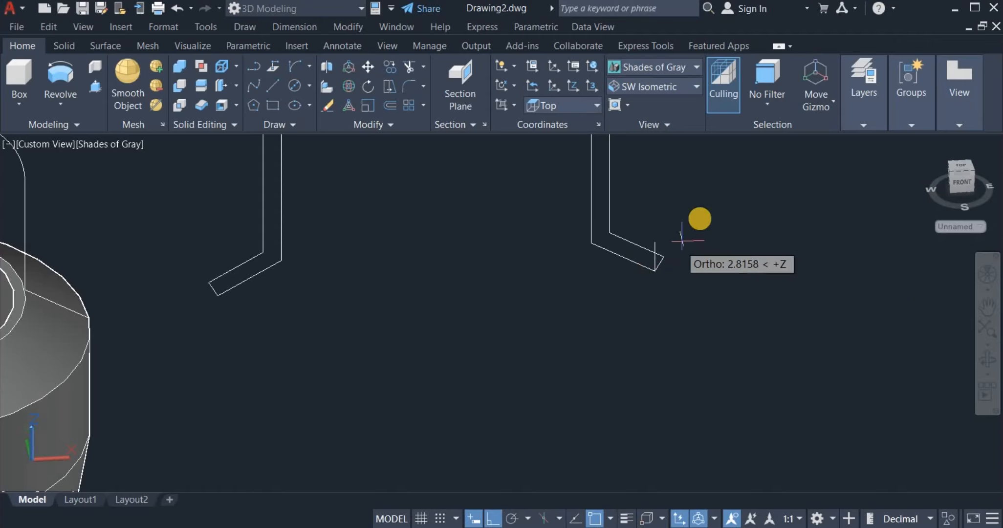
right_click(702, 220)
click(705, 226)
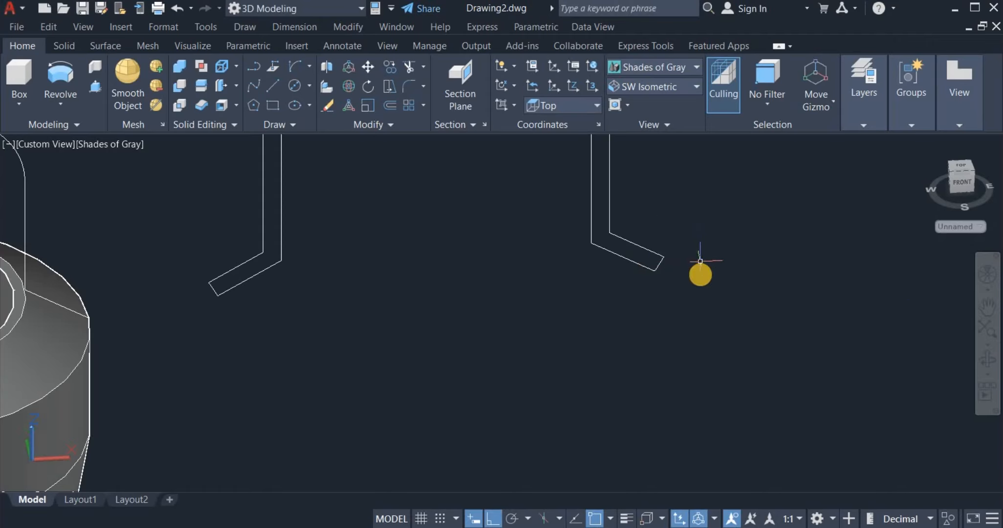
scroll(699, 272, down, 5)
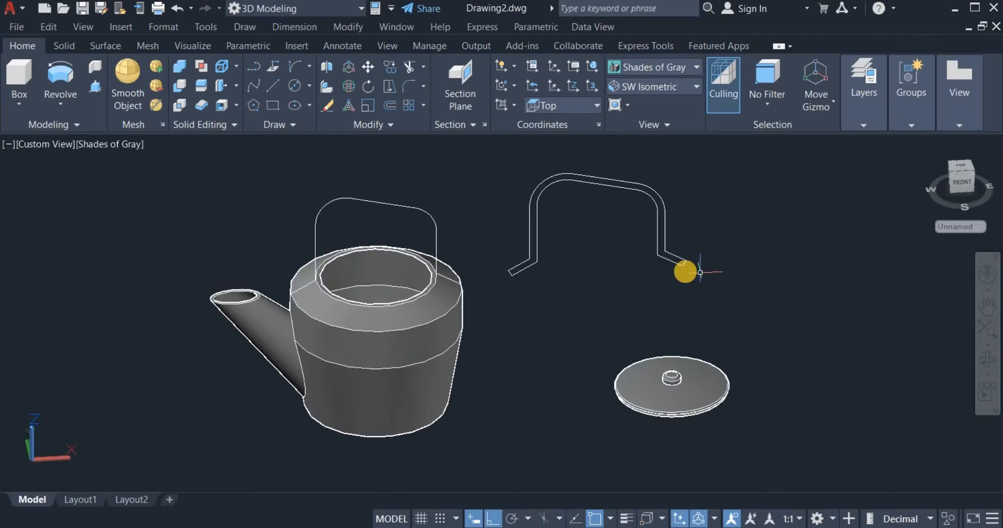
Join the two offset handle curves and their short end lines into one closed outline.
click(364, 126)
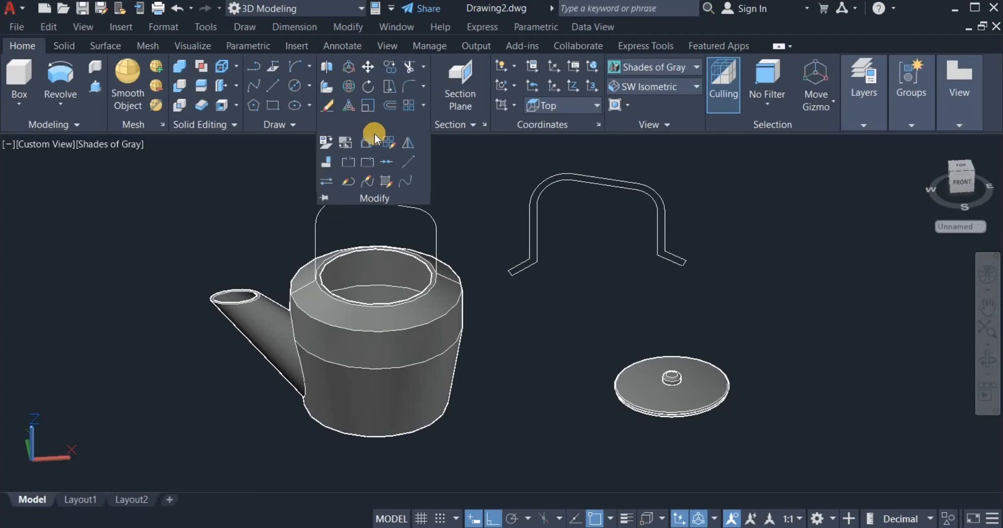
click(385, 161)
click(481, 153)
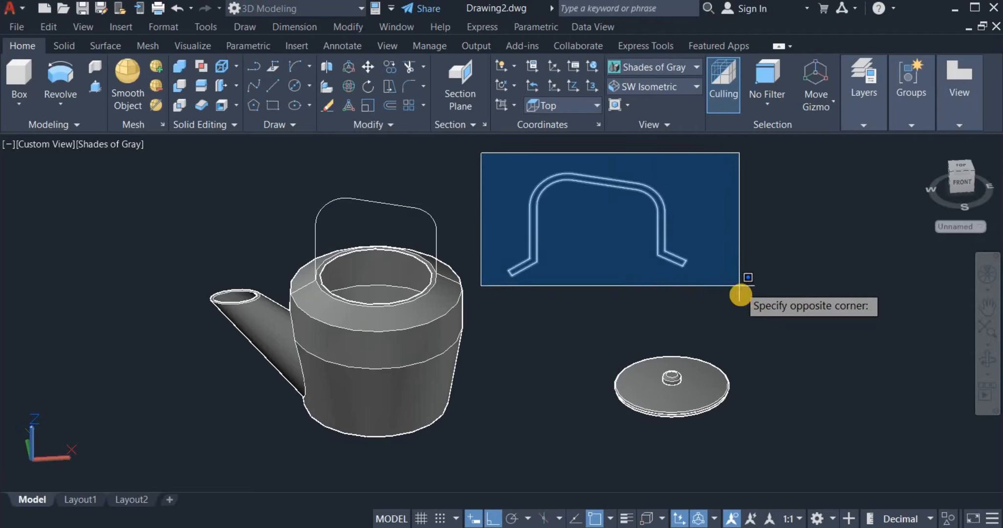
click(756, 309)
key(Return)
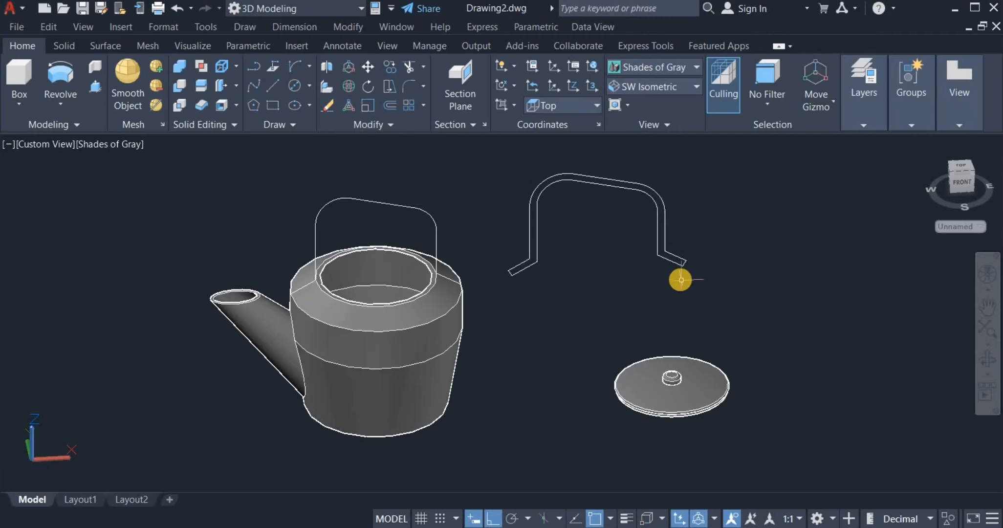
Press-pull the closed handle outline 15 units to turn it into a solid handle.
scroll(680, 280, down, 2)
click(984, 356)
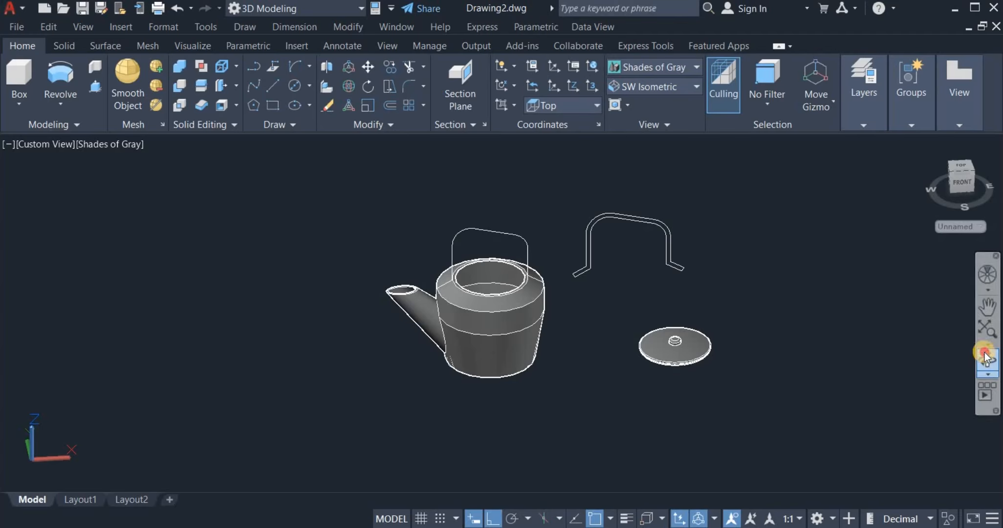
mouse_move(841, 318)
mouse_down()
mouse_move(888, 320)
mouse_move(806, 329)
mouse_up()
right_click(707, 195)
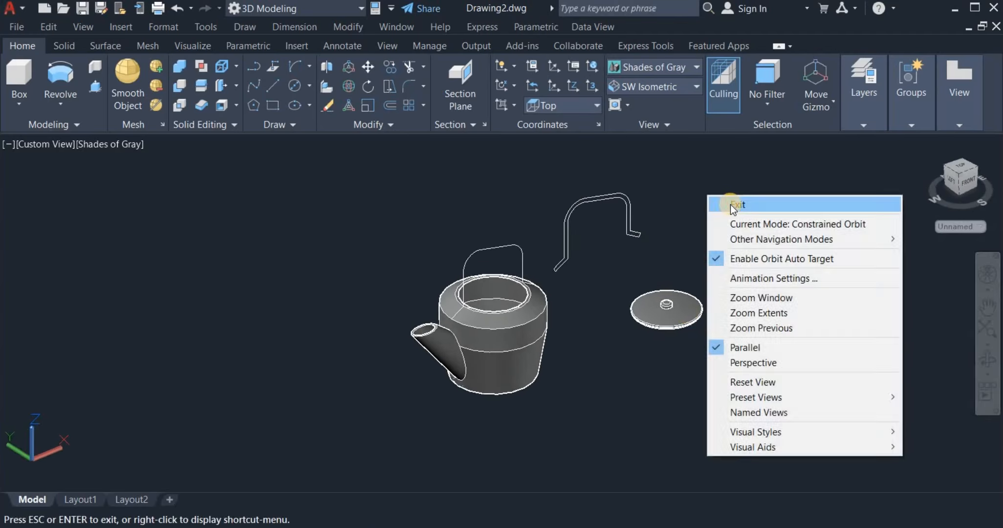
click(737, 205)
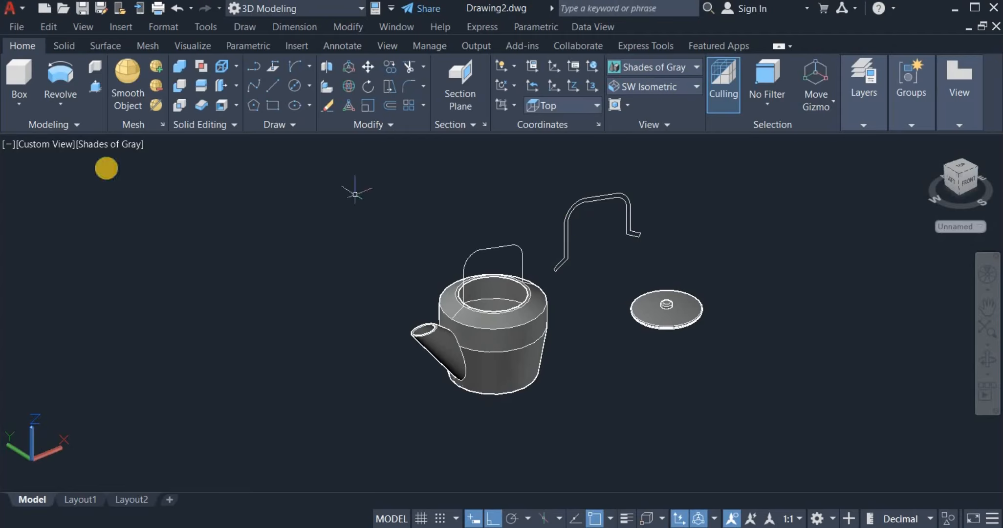
click(97, 86)
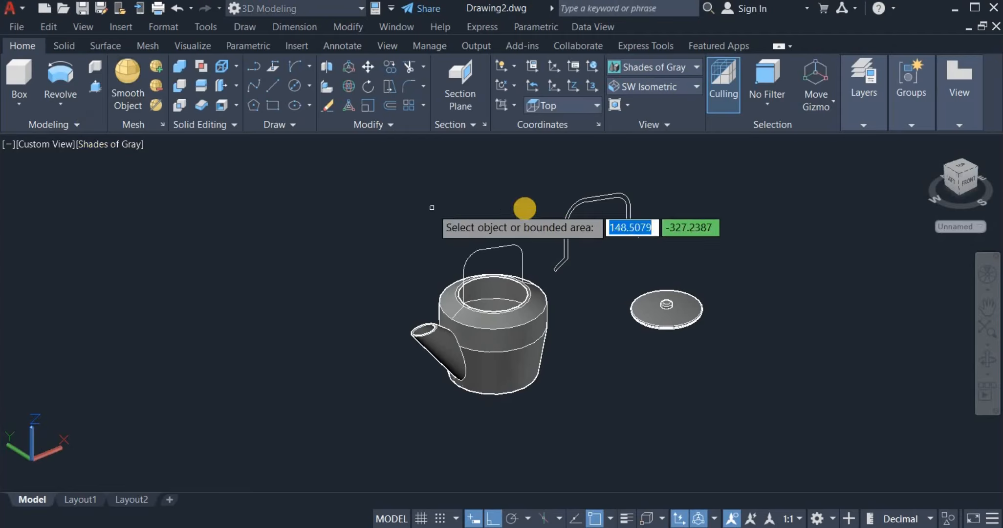
click(562, 221)
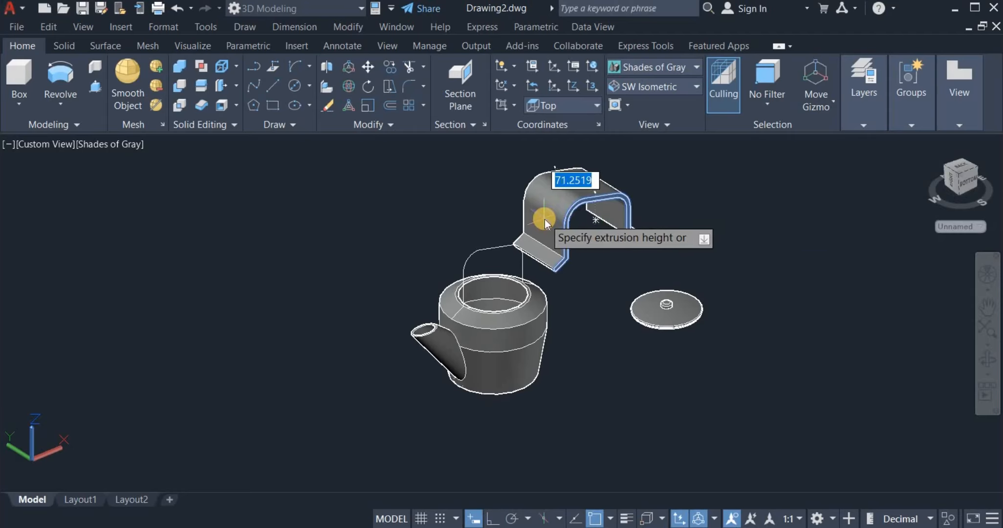
text(15)
key(Return)
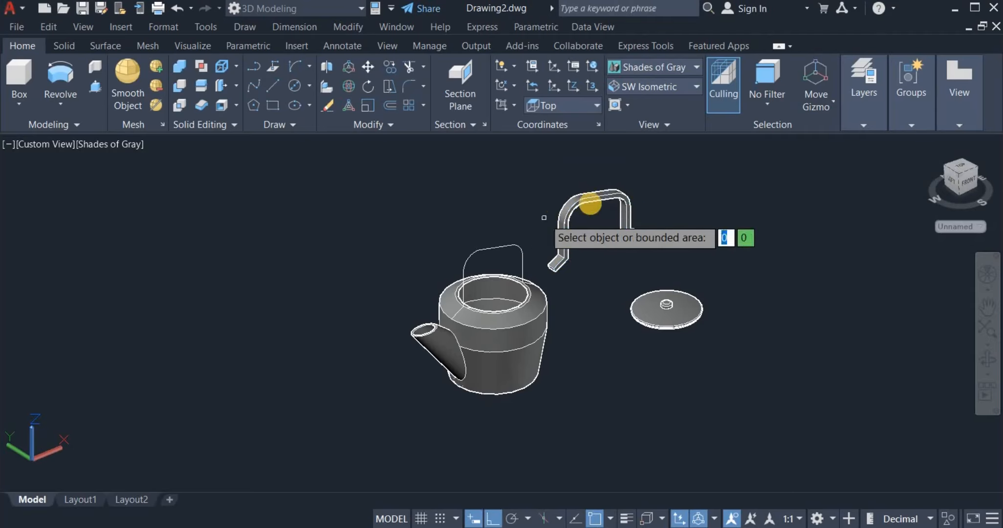
key(Return)
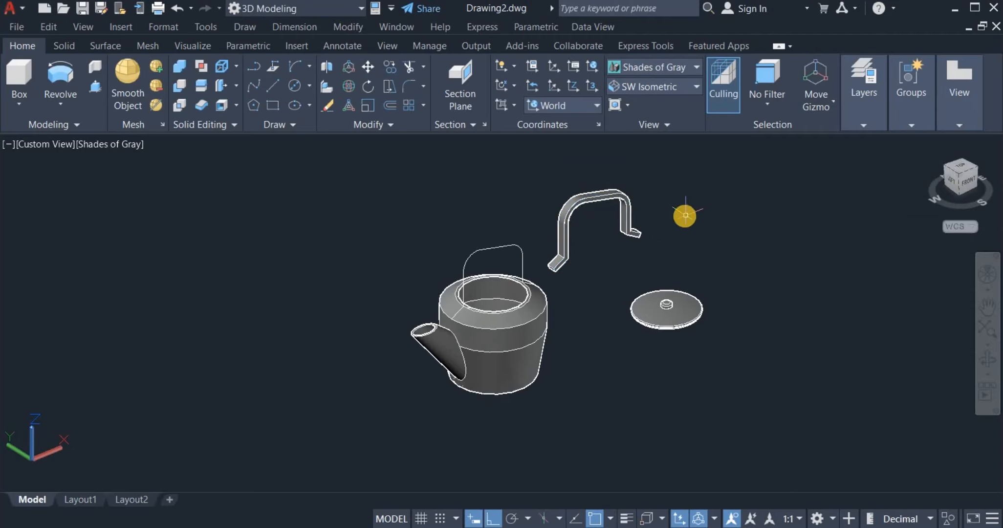
Move the solid handle onto the kettle, from the midpoint of its lower end edge to the kettle handle curve's lower end.
scroll(556, 311, up, 2)
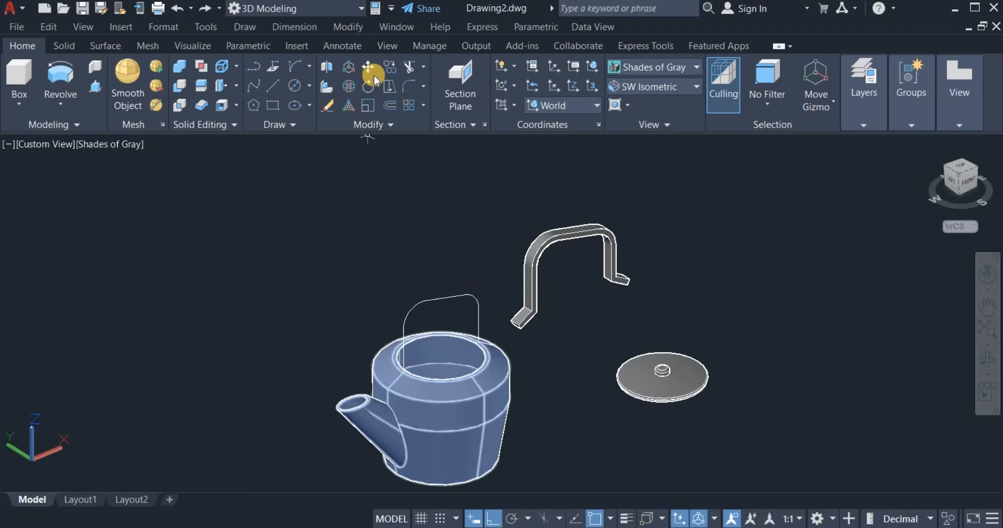
scroll(497, 338, up, 3)
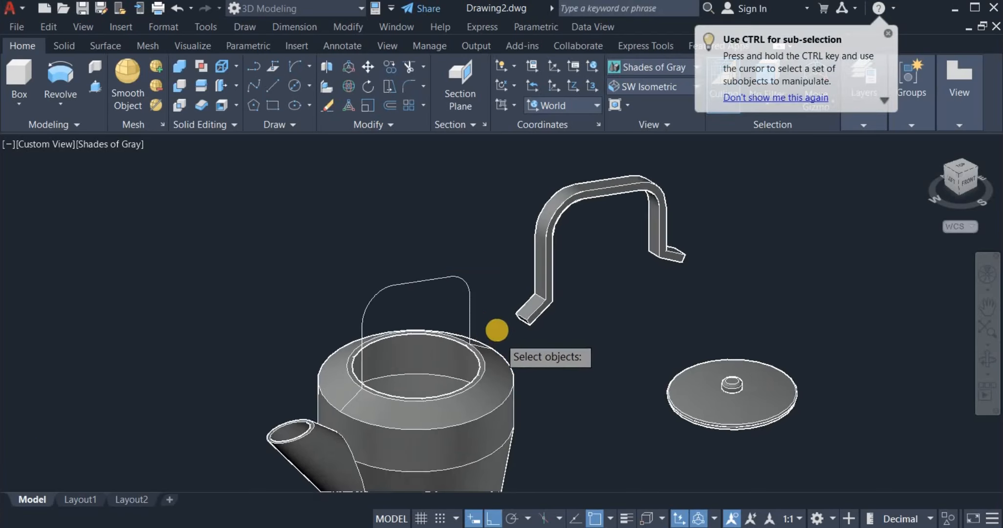
click(542, 296)
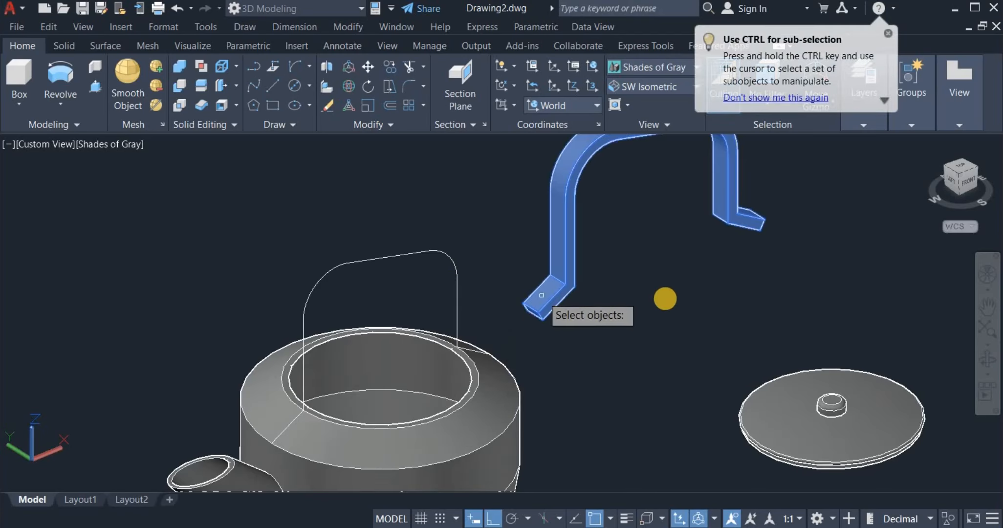
key(Return)
scroll(542, 337, up, 3)
scroll(542, 336, up, 3)
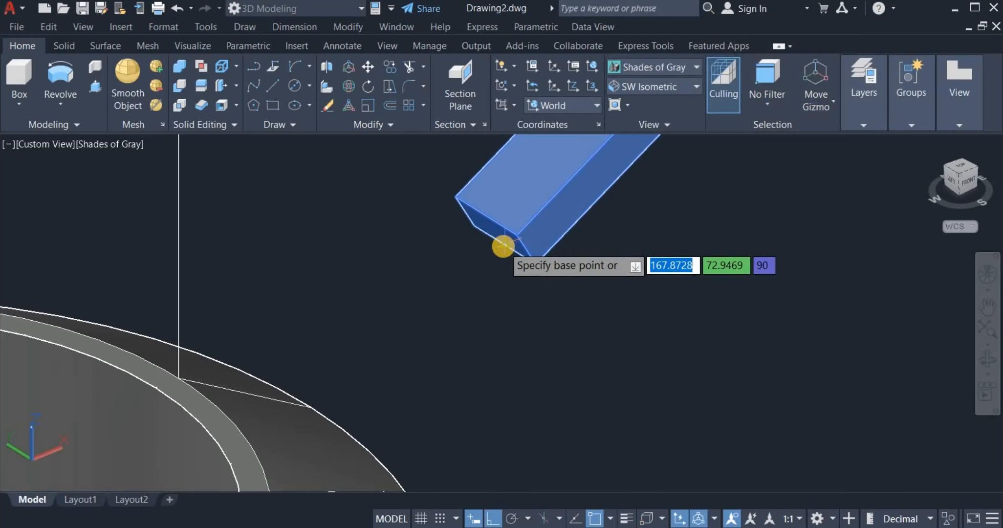
click(503, 248)
scroll(546, 264, down, 3)
scroll(558, 274, down, 3)
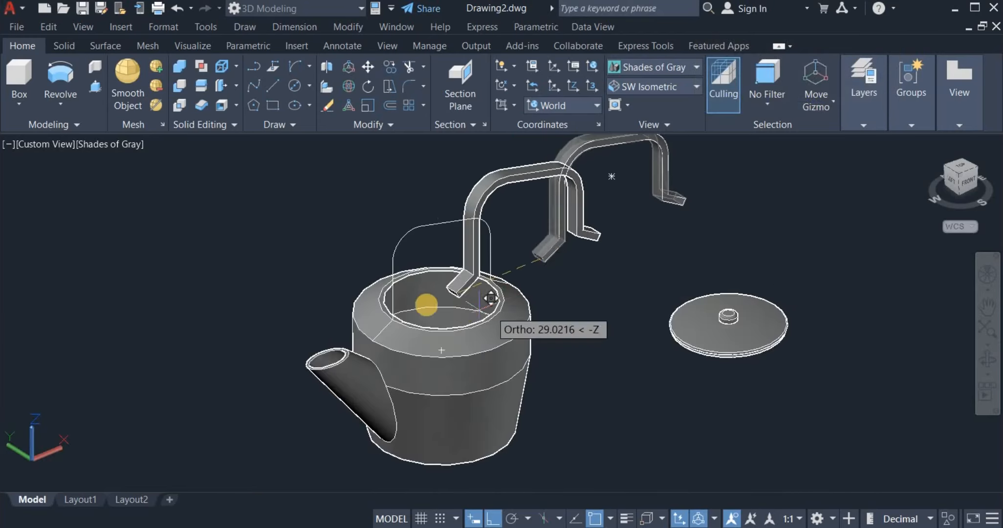
scroll(382, 342, up, 3)
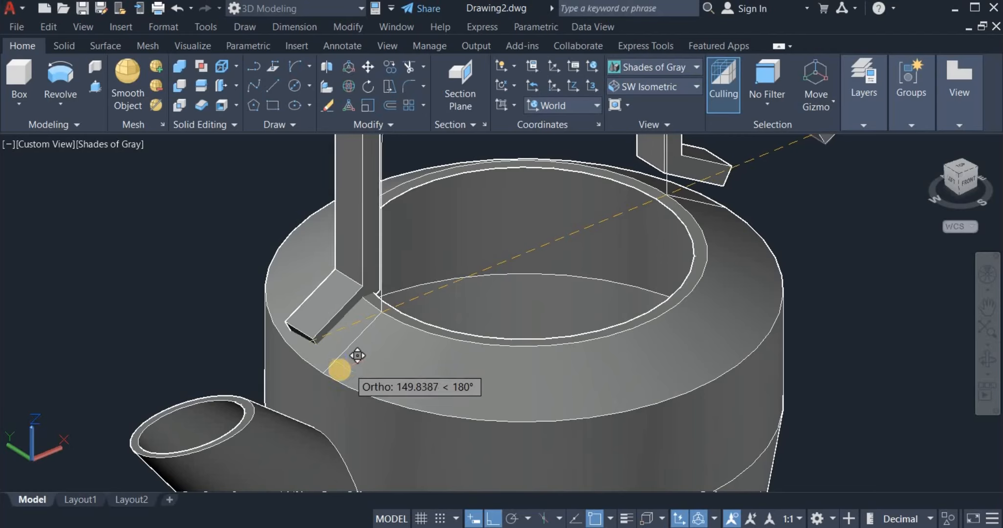
click(334, 370)
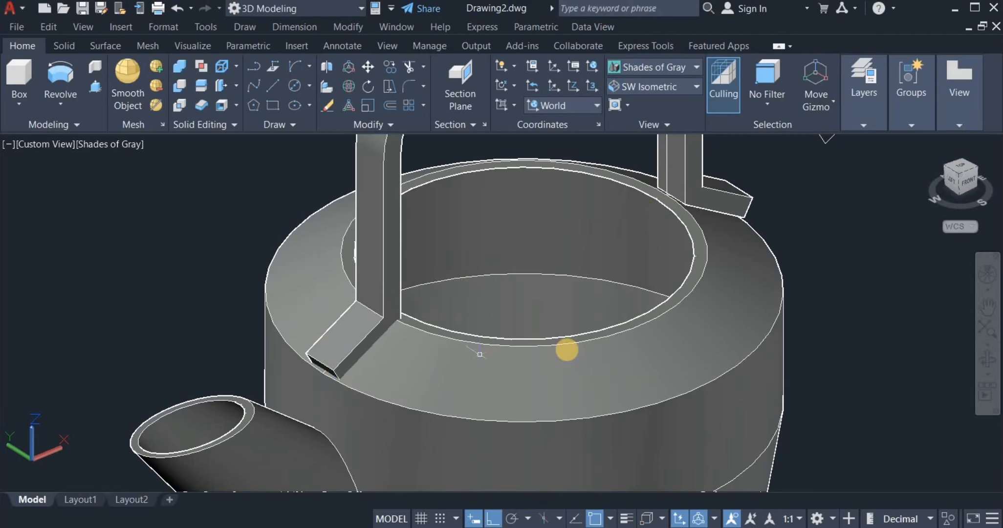
Start an edge fillet (FILLETEDGE) and set its radius to 1.5.
scroll(479, 353, down, 3)
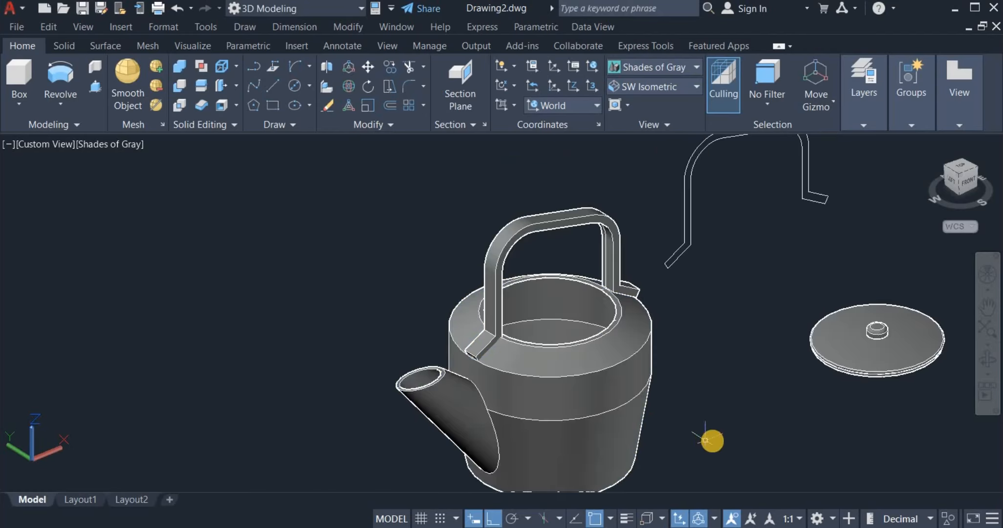
middle_drag(698, 435, 656, 416)
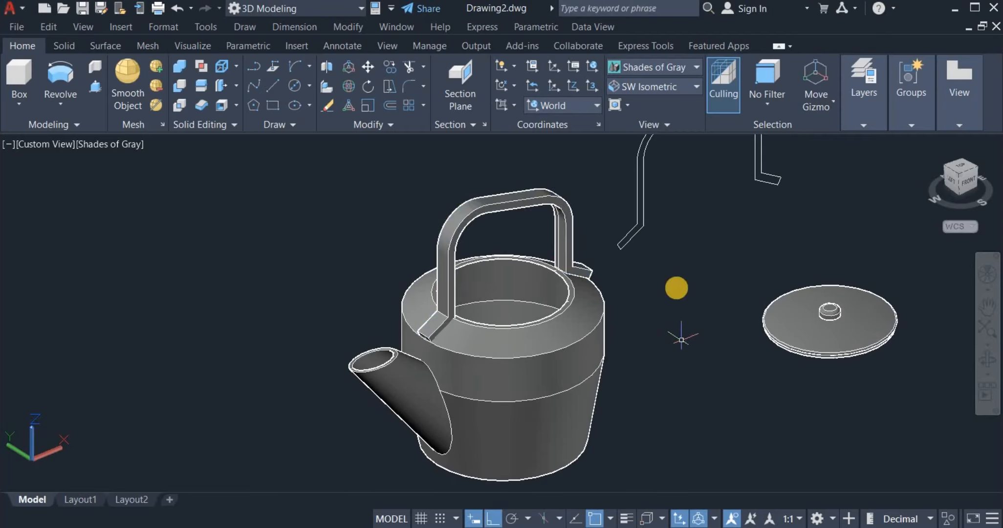
scroll(651, 306, down, 2)
middle_drag(658, 323, 531, 330)
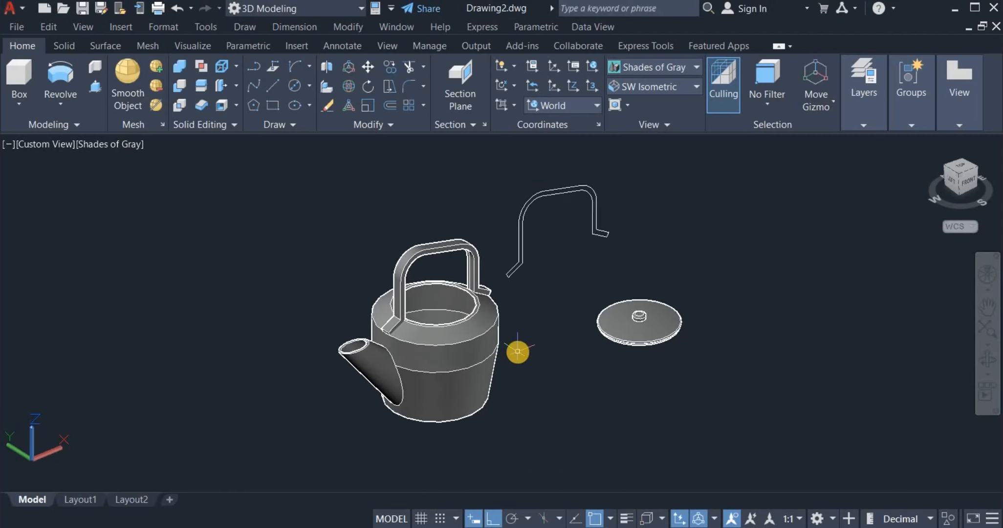
text(F)
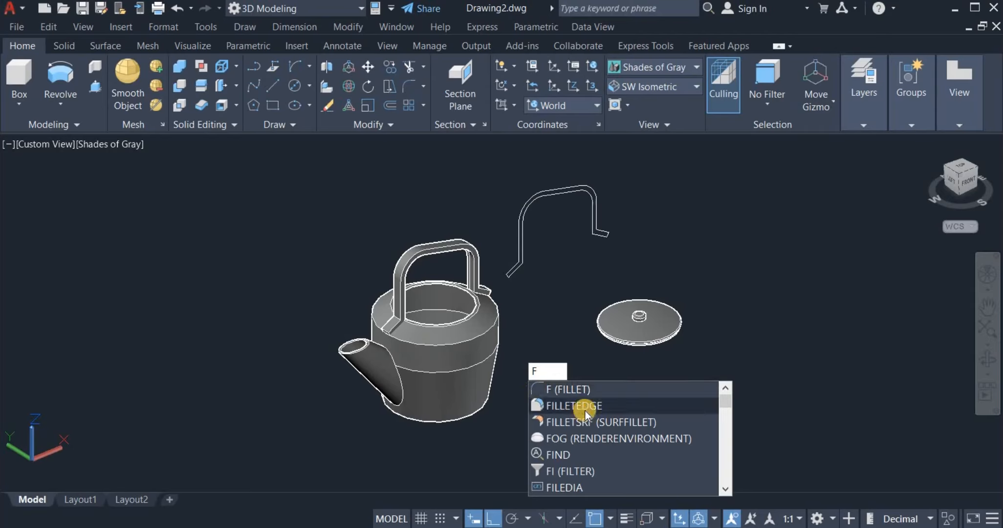
click(588, 407)
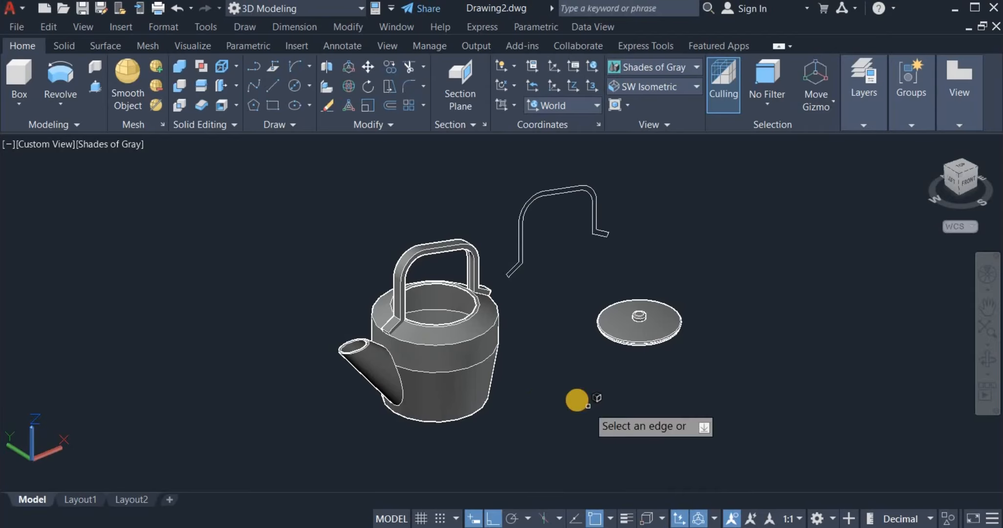
right_click(553, 347)
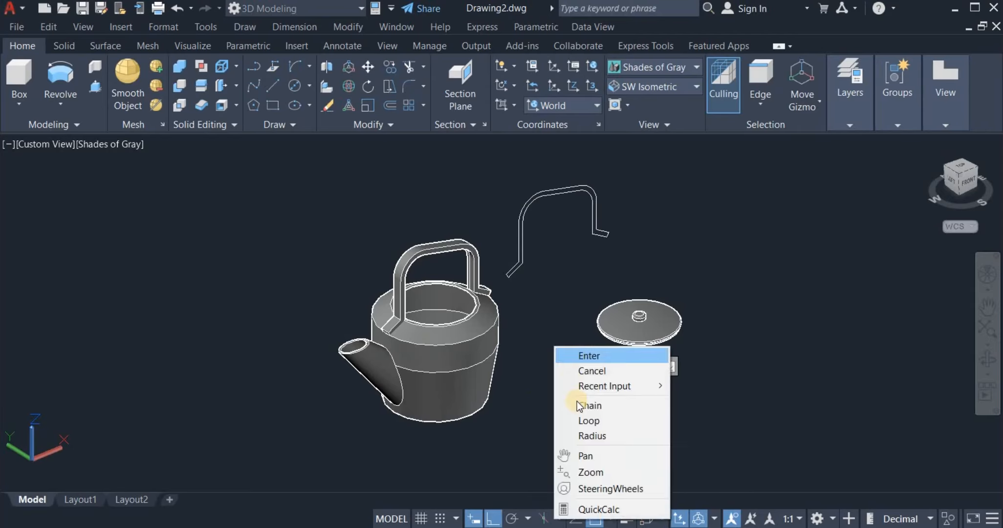
click(591, 434)
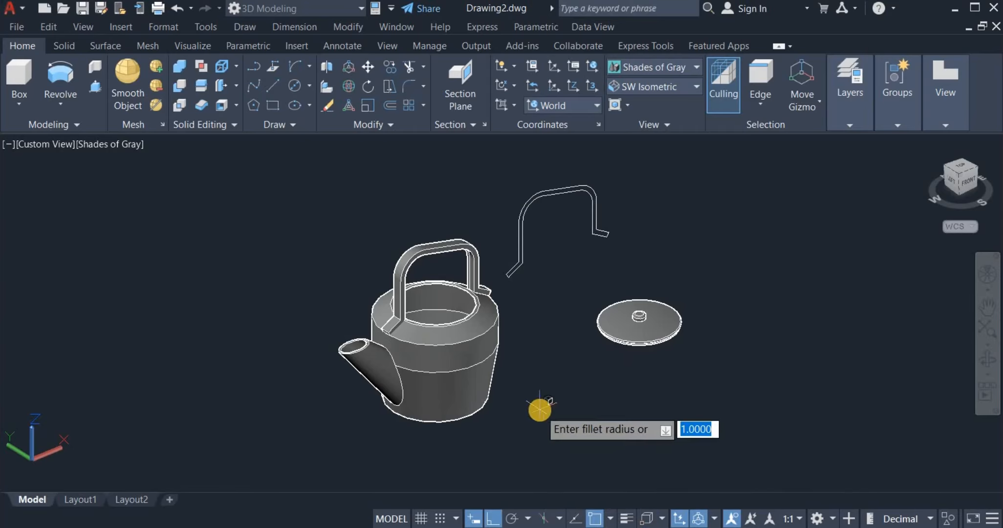
text(1.)
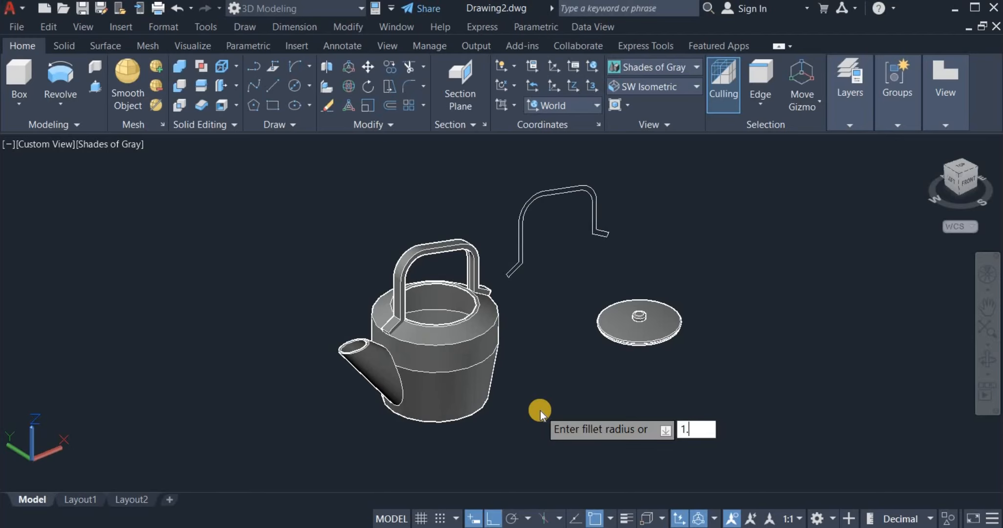
scroll(622, 279, up, 3)
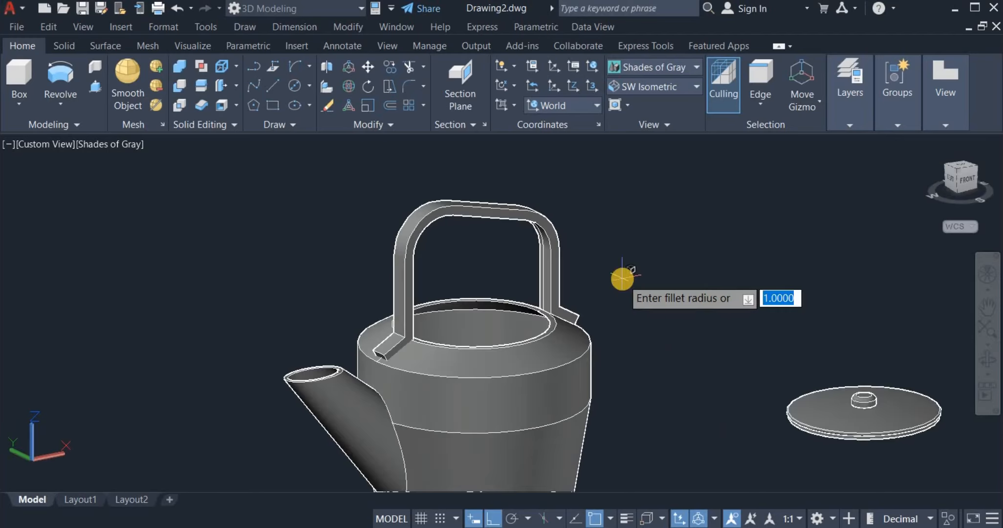
text(1.5)
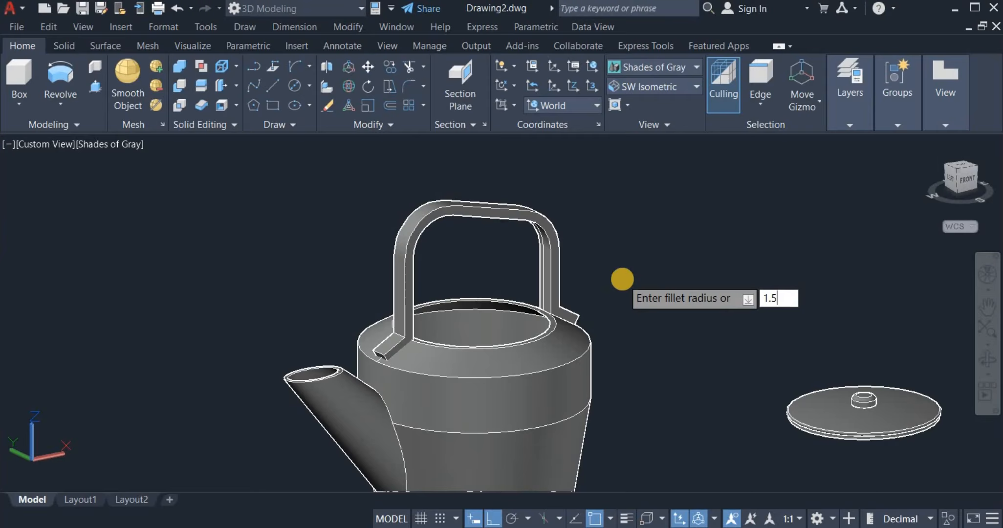
key(Return)
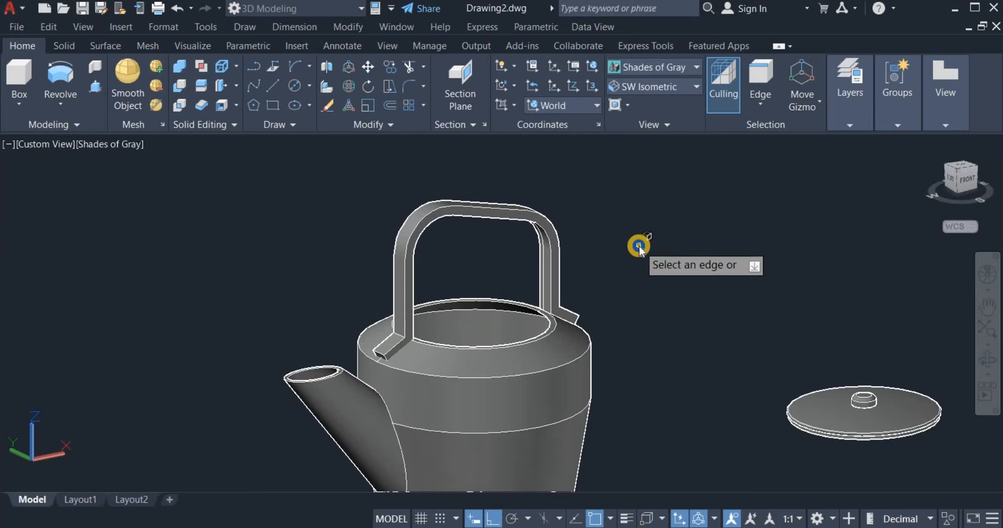
Fillet the edges along the front side of the kettle's handle and its lower end, selecting them as edge chains.
right_click(639, 247)
click(703, 304)
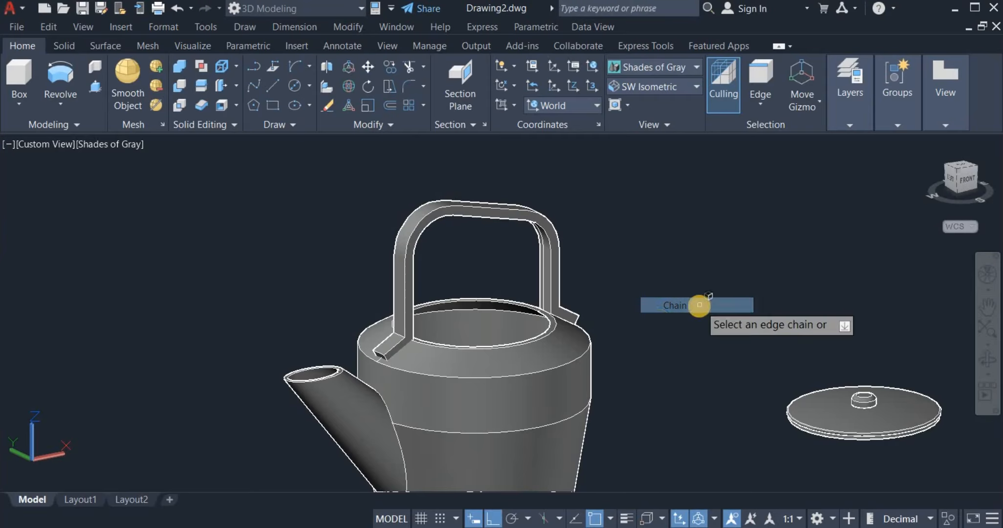
scroll(498, 357, up, 5)
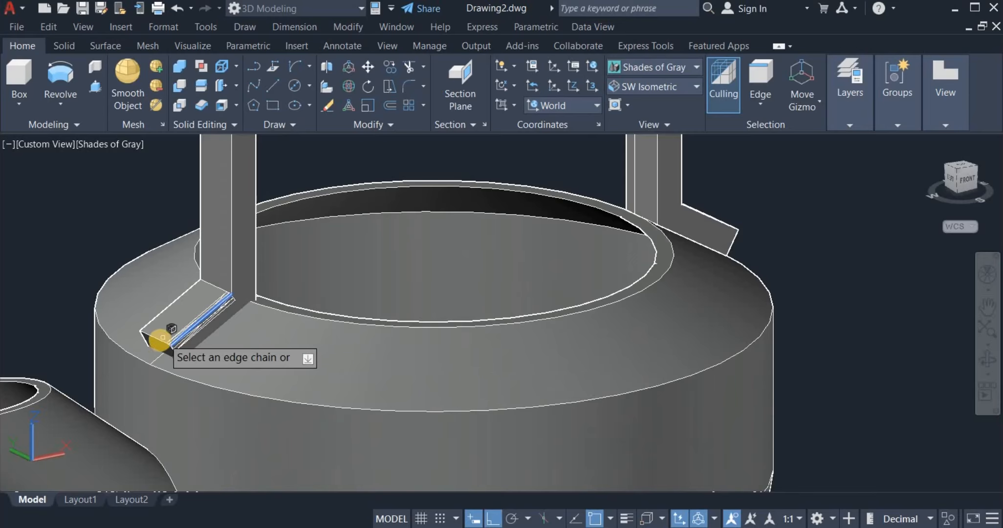
click(157, 339)
scroll(180, 351, down, 2)
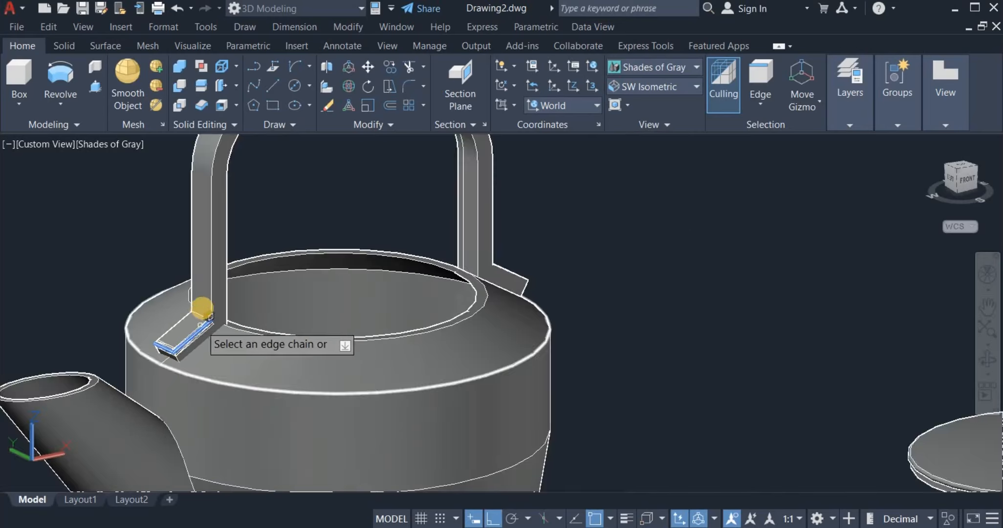
click(223, 286)
scroll(288, 337, down, 3)
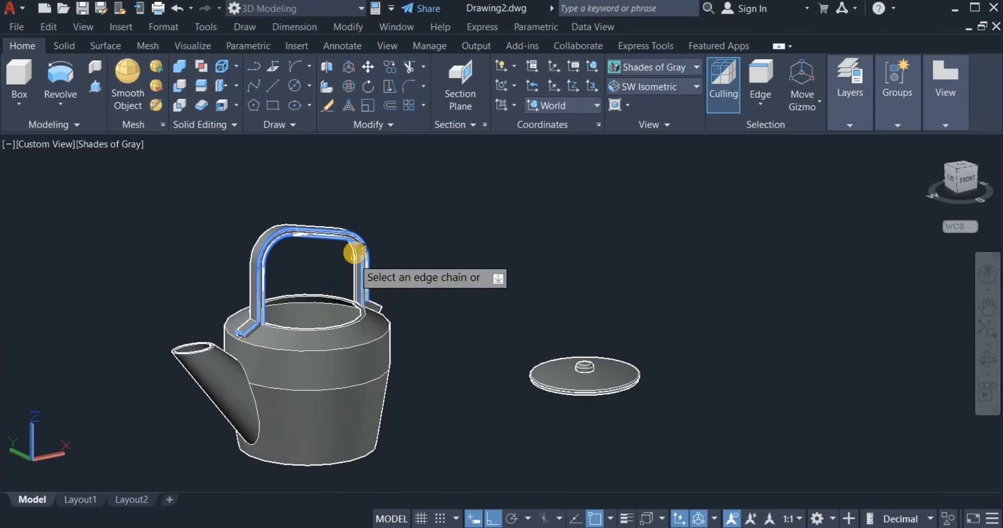
scroll(356, 253, up, 3)
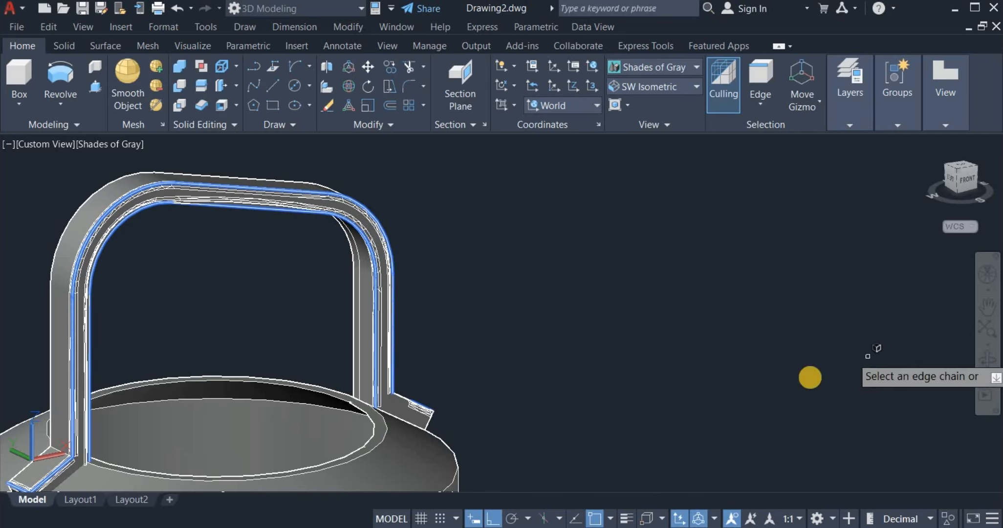
right_click(603, 323)
click(603, 323)
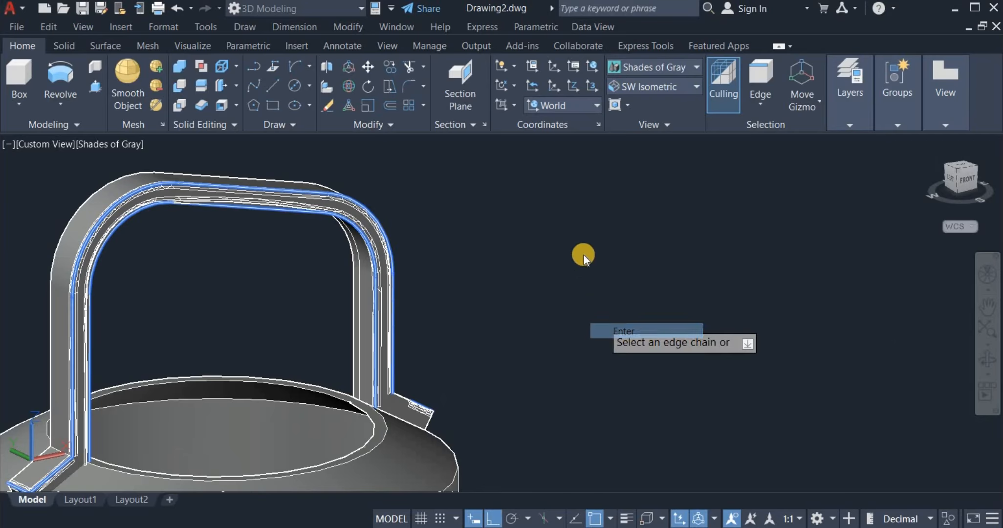
right_click(582, 253)
click(593, 258)
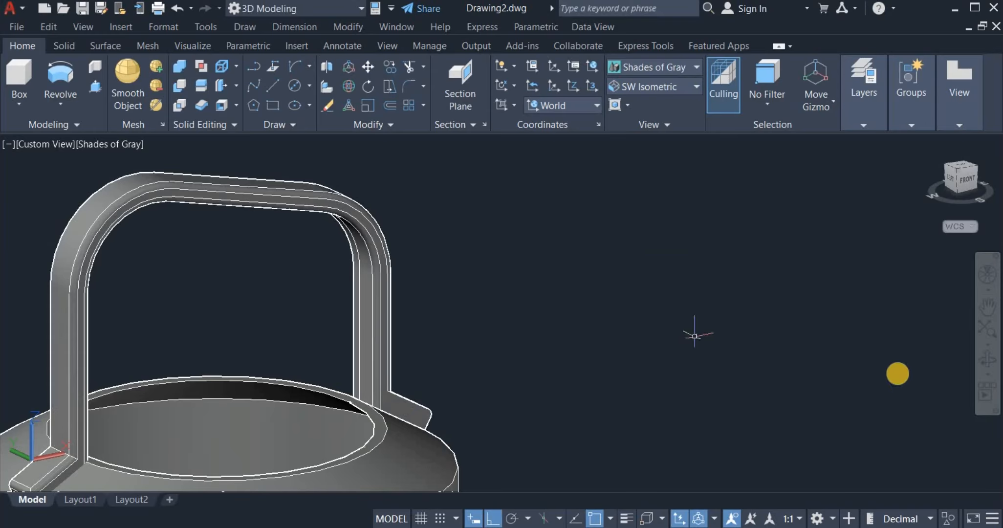
Start another edge fillet (FILLETEDGE) for the back side of the kettle's handle and choose the Chain option.
click(988, 359)
mouse_move(884, 340)
mouse_down()
mouse_move(873, 374)
mouse_move(609, 365)
mouse_move(585, 353)
mouse_move(587, 307)
mouse_up()
scroll(587, 307, down, 5)
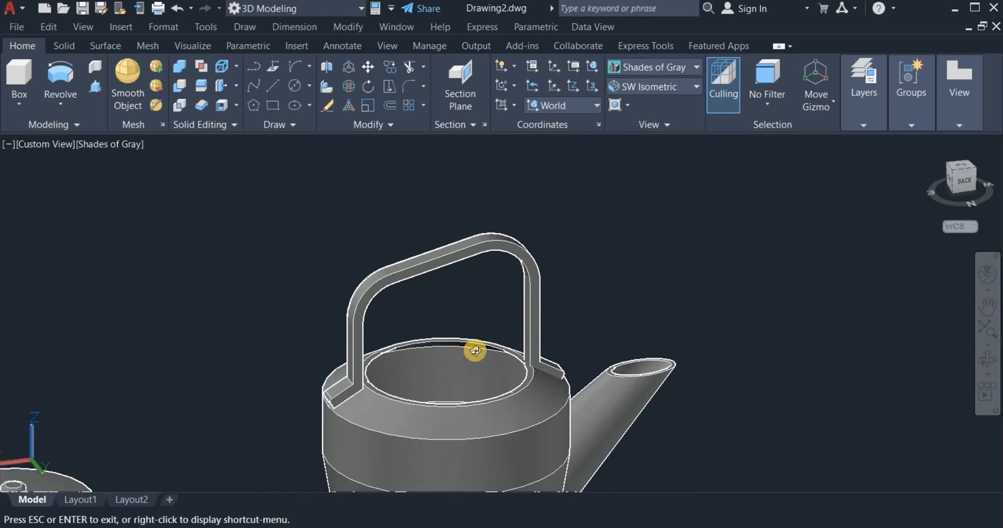
drag(467, 339, 466, 338)
right_click(484, 305)
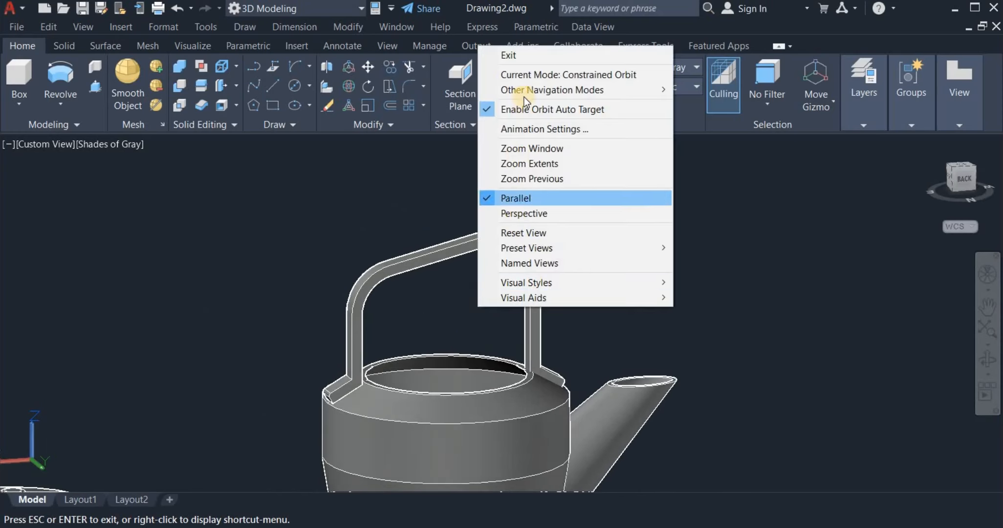
click(522, 57)
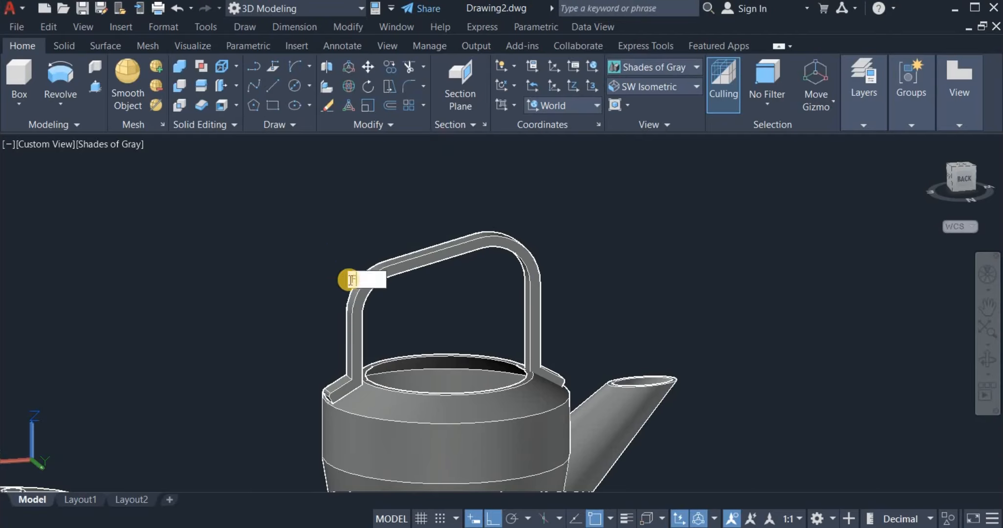
click(401, 311)
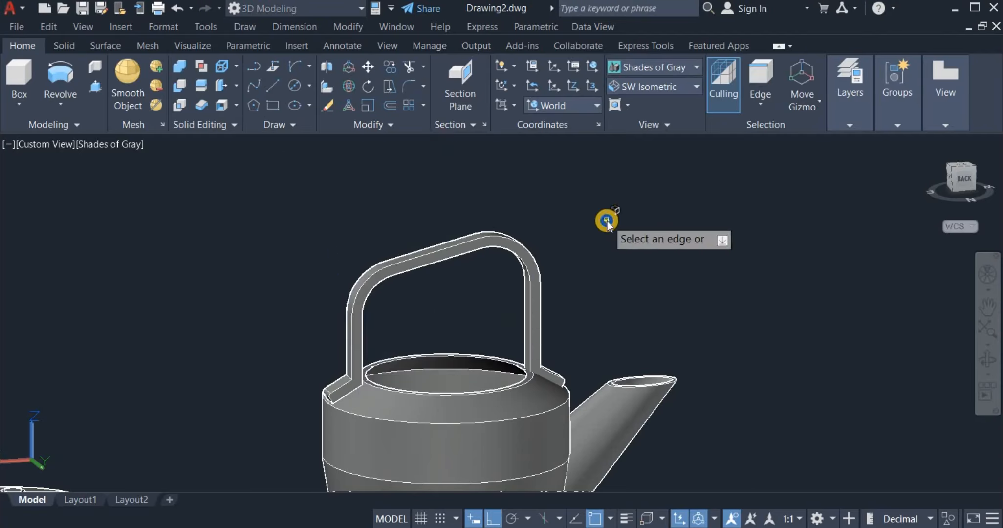
right_click(607, 220)
click(642, 279)
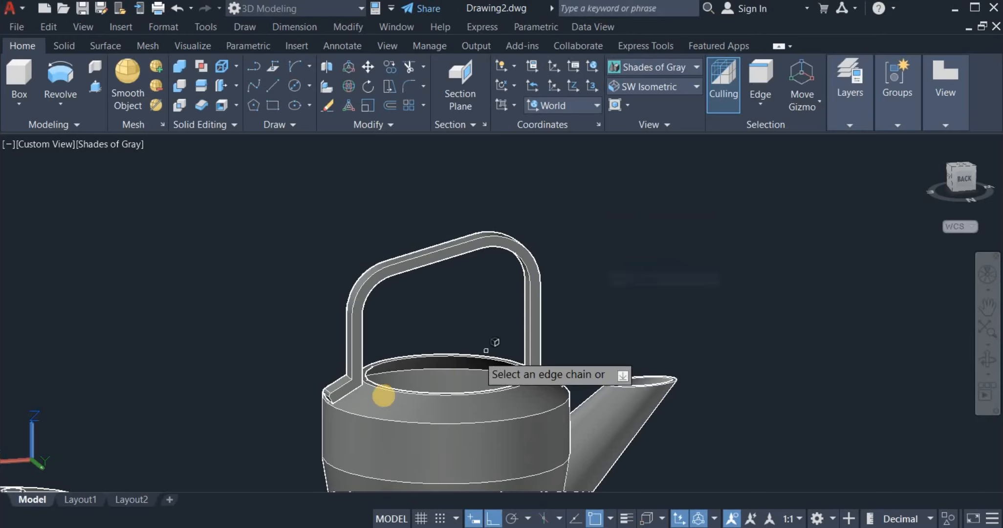
Fillet the edges along the back side of the kettle's handle and both its lower ends, selecting them as edge chains.
scroll(342, 381, up, 6)
click(353, 364)
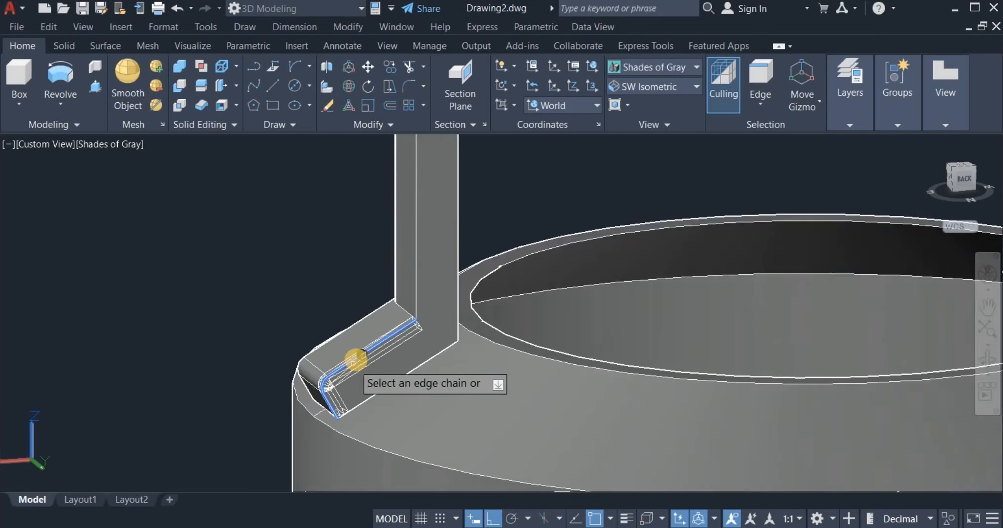
scroll(345, 379, down, 5)
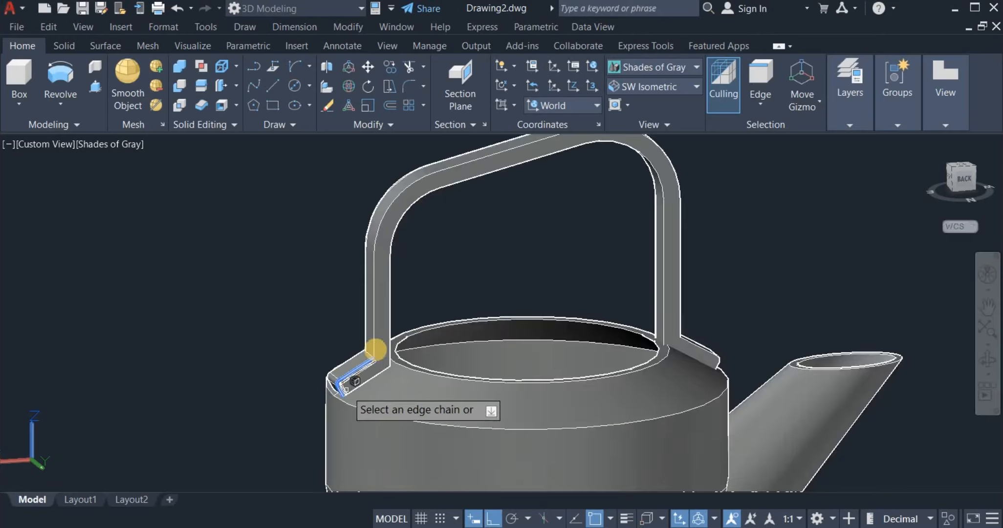
click(377, 289)
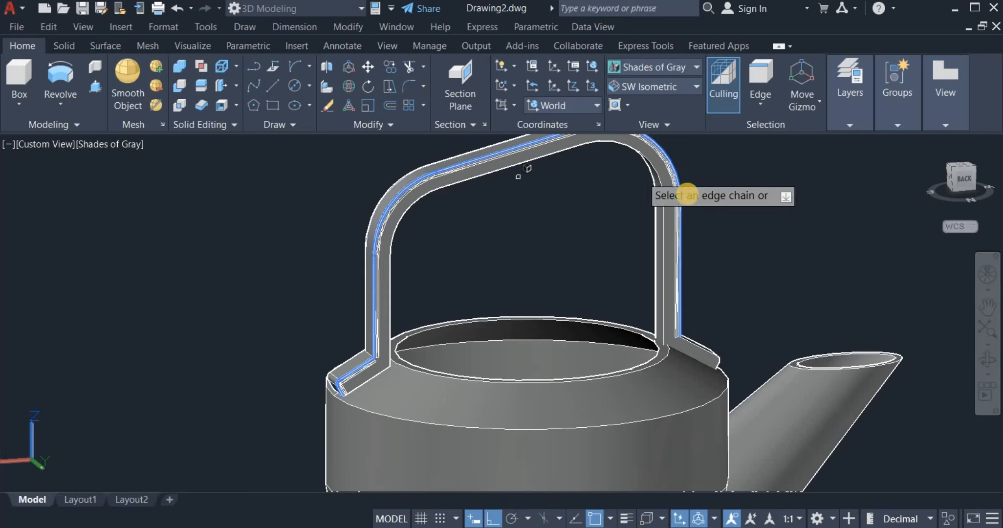
scroll(632, 262, down, 4)
scroll(656, 215, up, 3)
scroll(658, 213, up, 3)
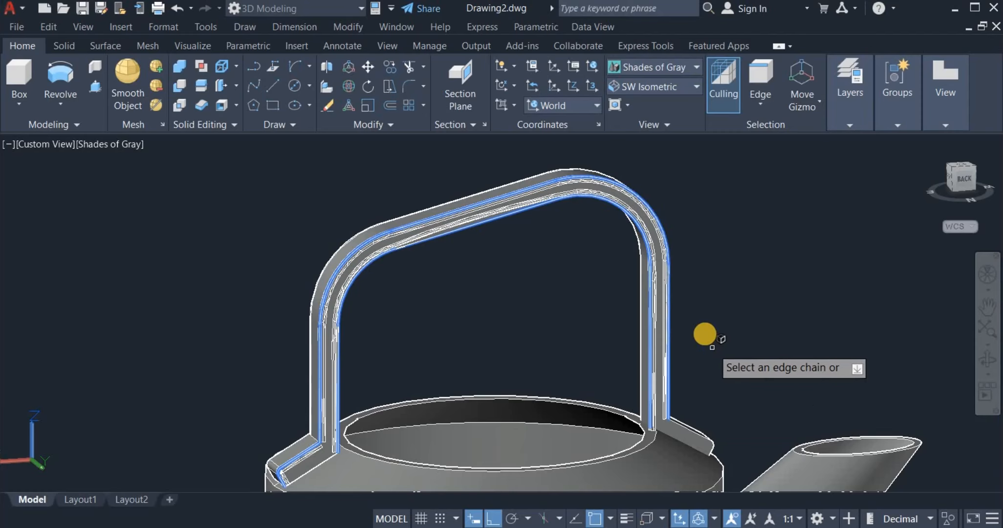
scroll(693, 414, up, 5)
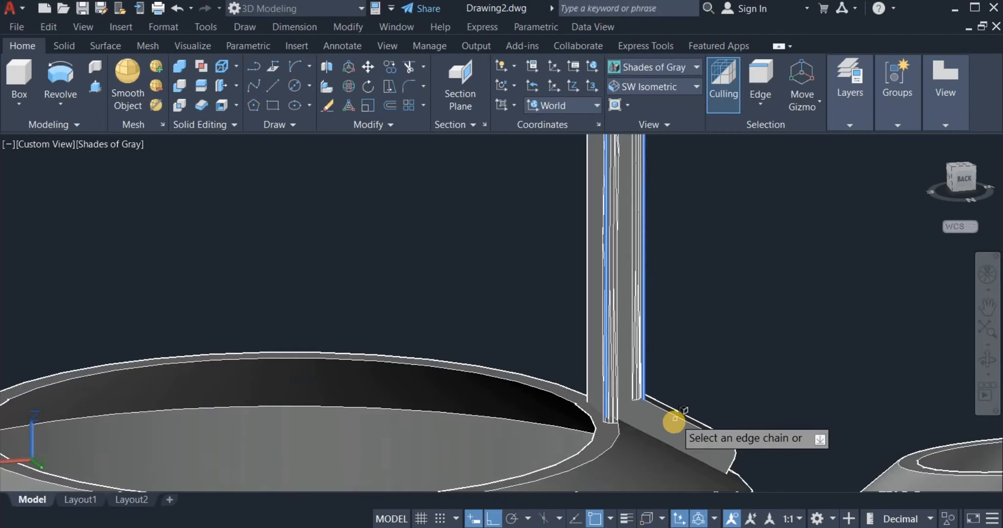
click(676, 415)
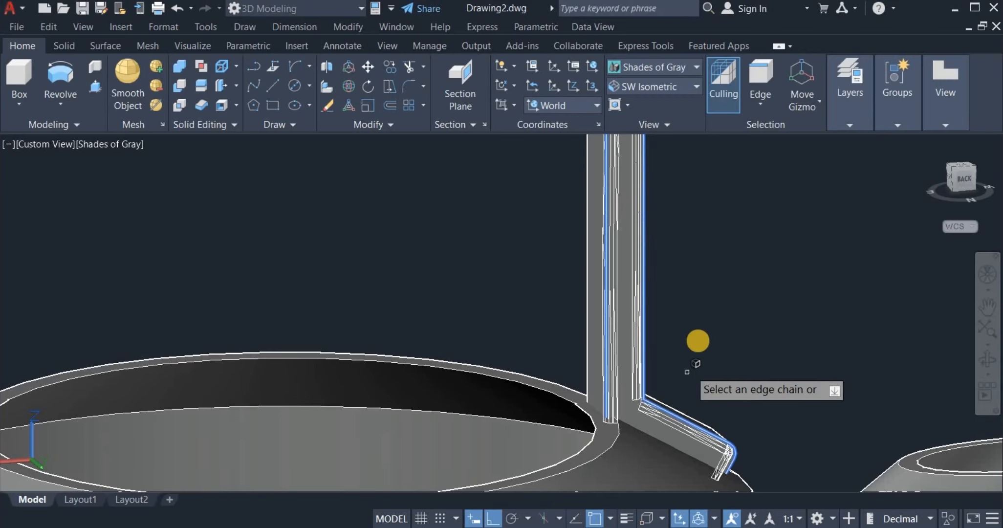
scroll(649, 271, down, 5)
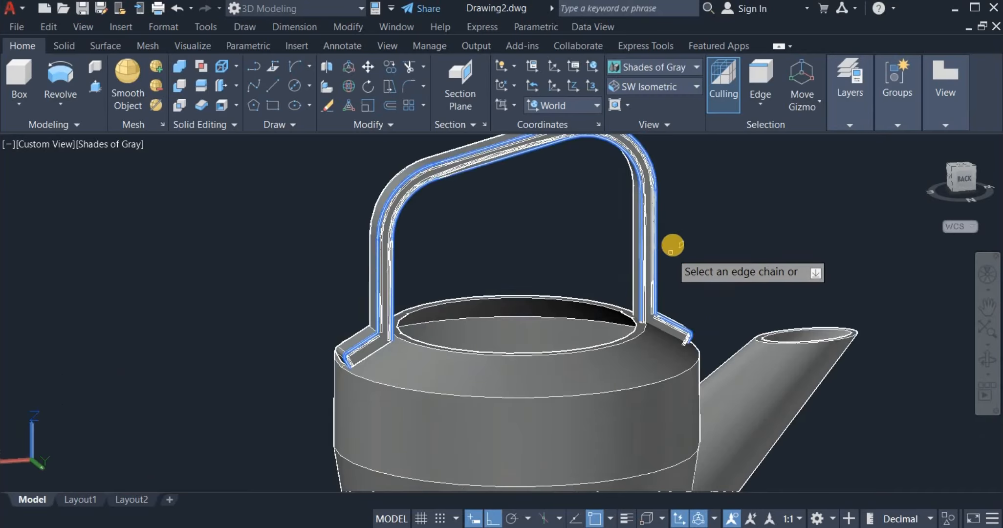
right_click(675, 246)
click(691, 255)
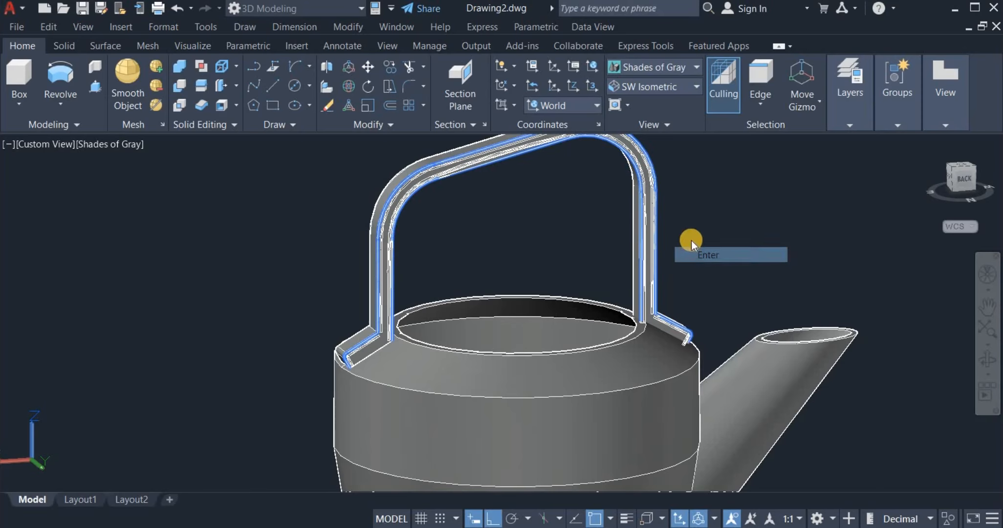
right_click(691, 239)
click(702, 248)
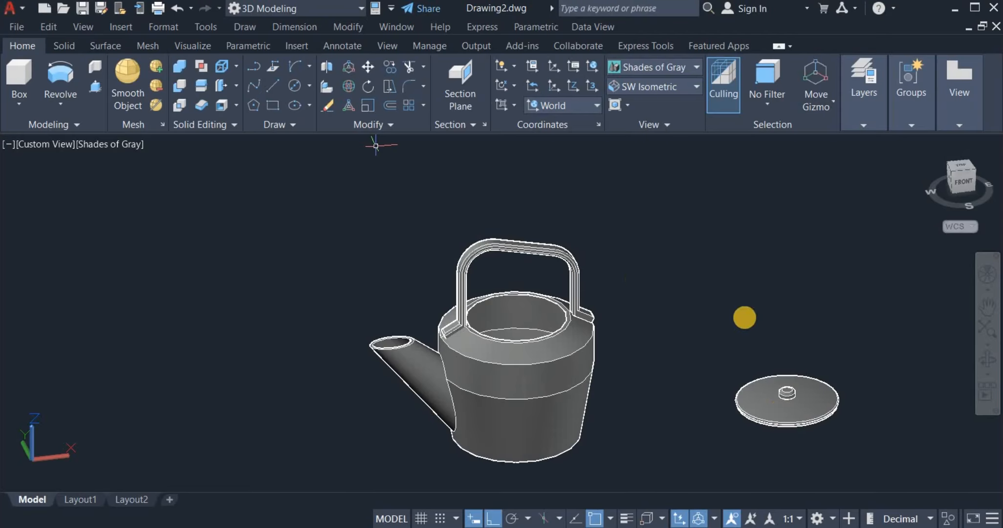
Move the lid with its knob onto the kettle's opening, using the lid's centre as the base point.
key(Return)
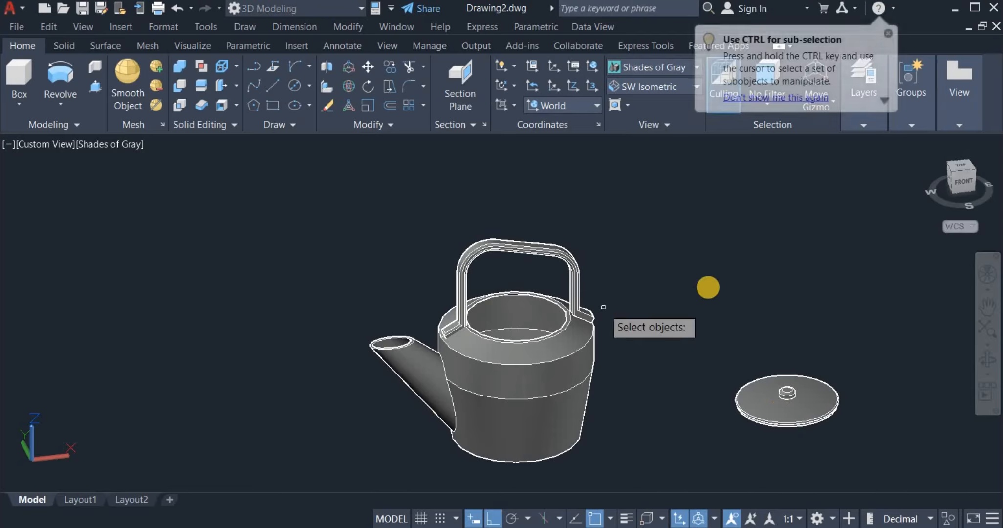
click(832, 423)
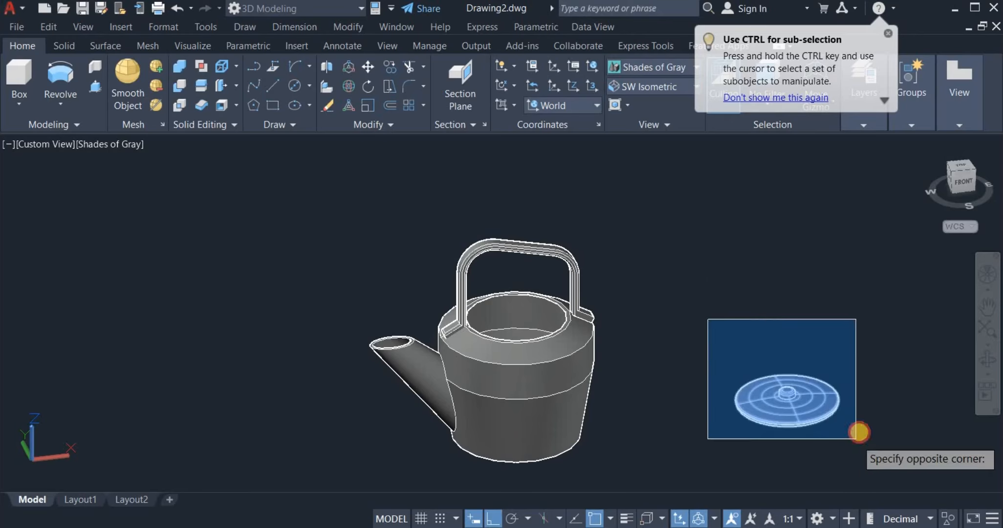
click(857, 436)
key(Return)
scroll(851, 437, up, 3)
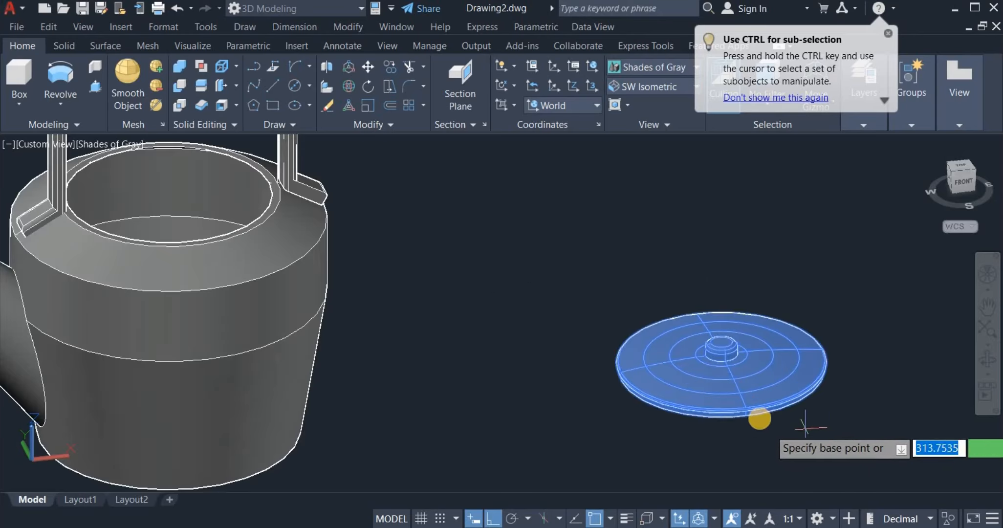
scroll(720, 362, up, 3)
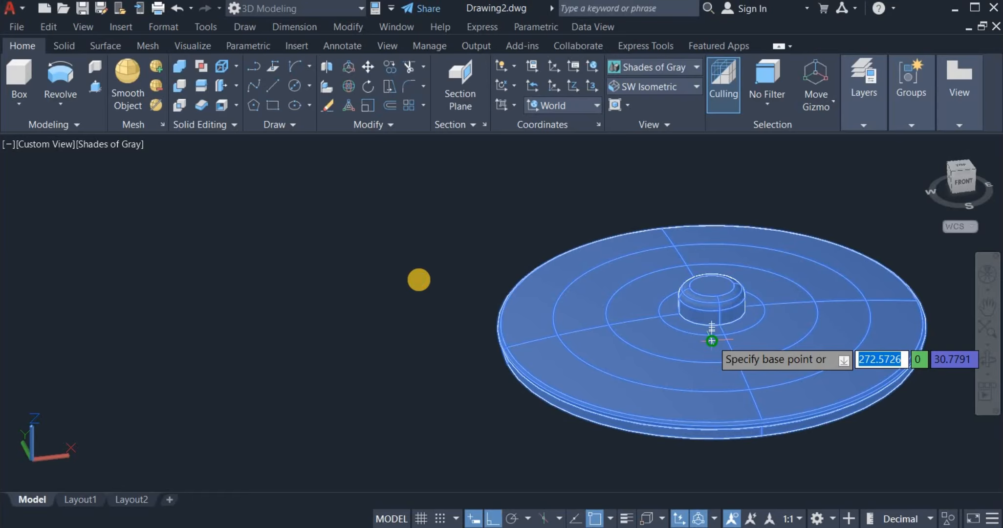
click(711, 341)
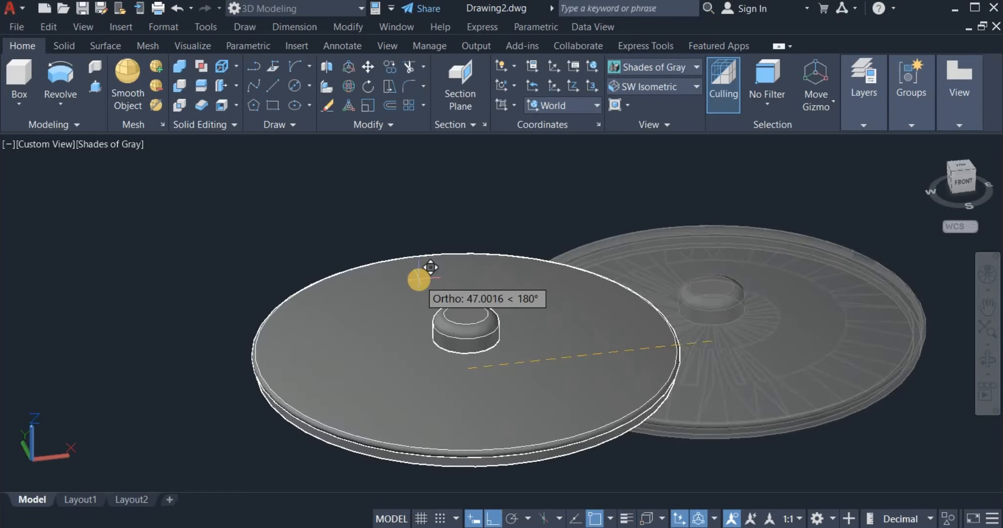
scroll(503, 252, down, 6)
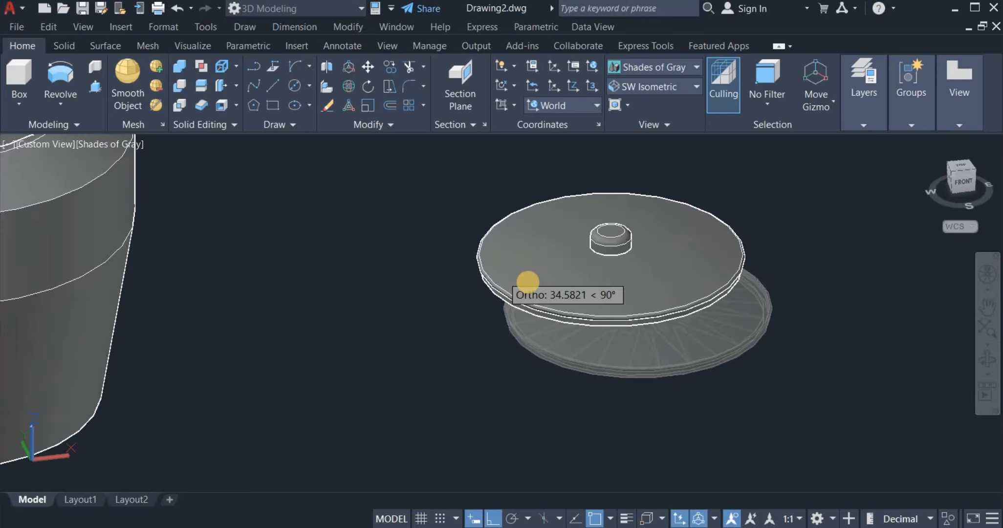
scroll(586, 297, down, 2)
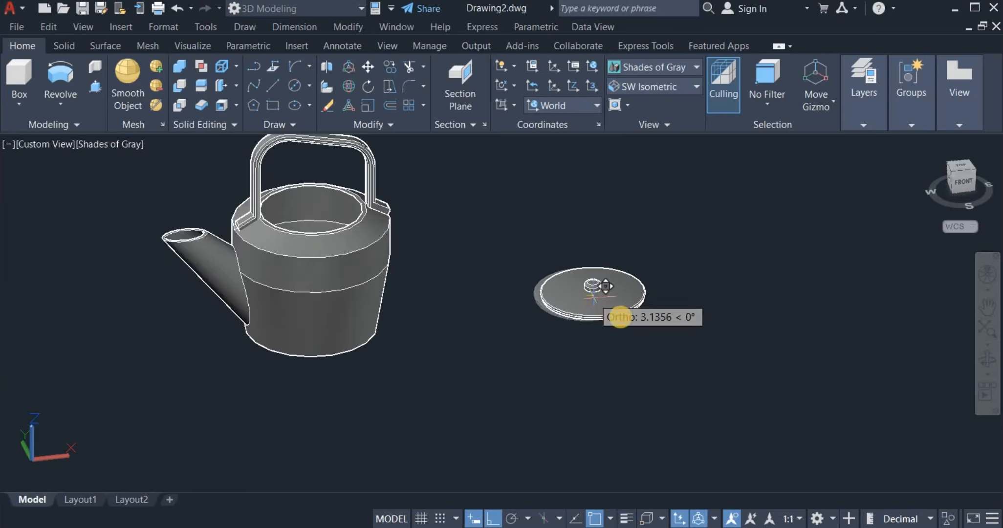
scroll(633, 333, down, 1)
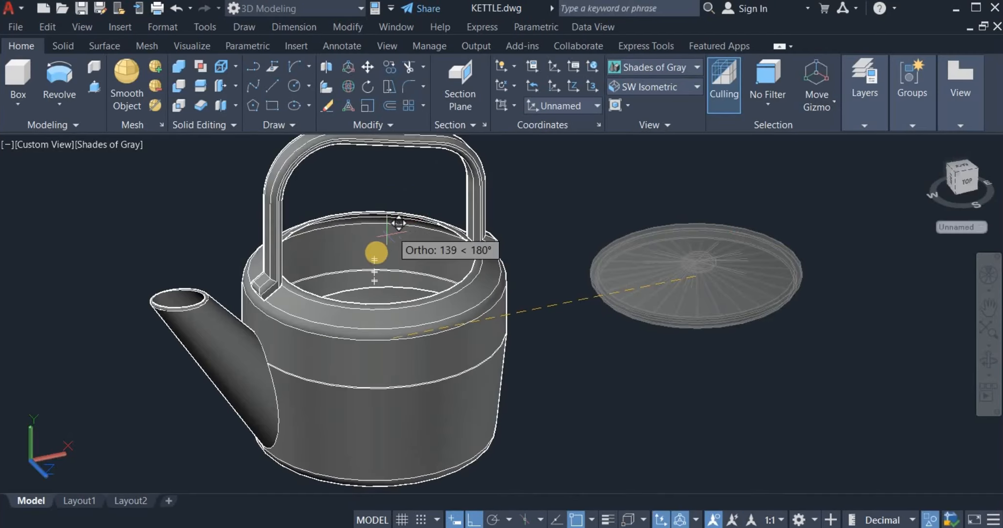
scroll(247, 252, up, 4)
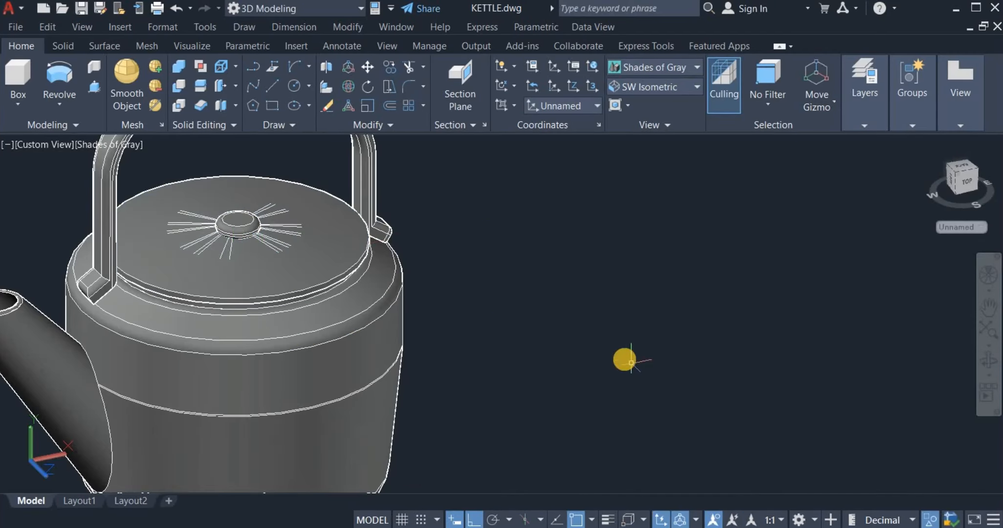
Display the kettle model in the Realistic visual style.
click(638, 67)
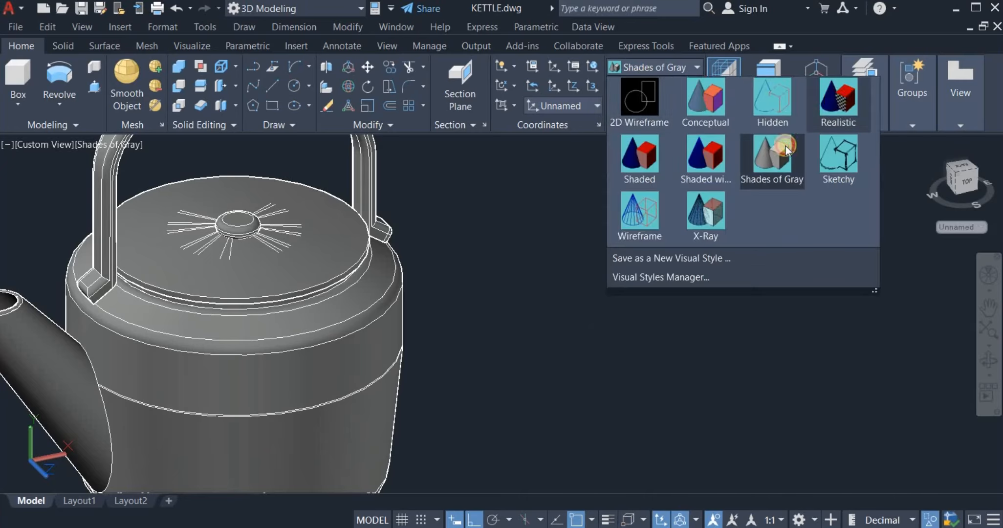
click(833, 98)
scroll(567, 274, down, 5)
middle_drag(576, 283, 608, 331)
scroll(412, 327, up, 2)
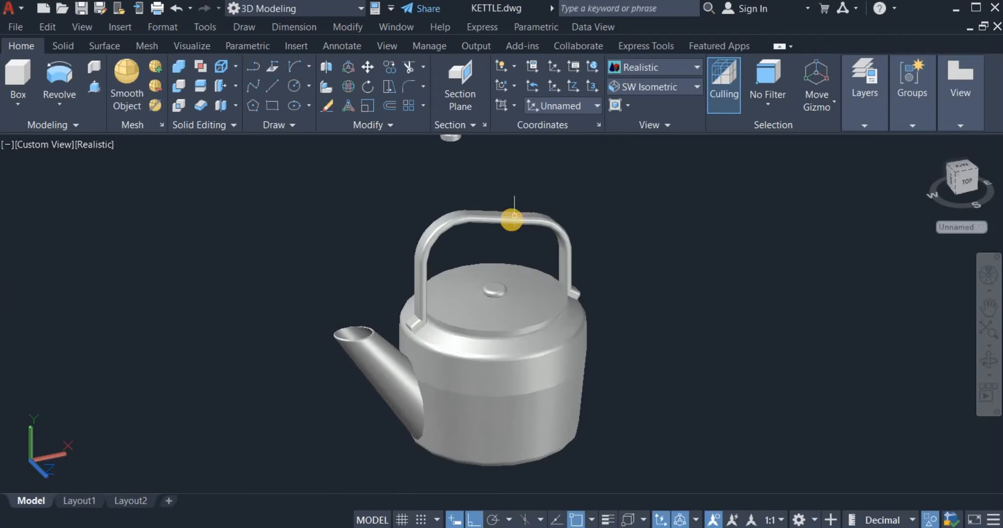
Set the colour of the kettle's handle and lid knob to 128,128,128.
click(511, 218)
click(508, 223)
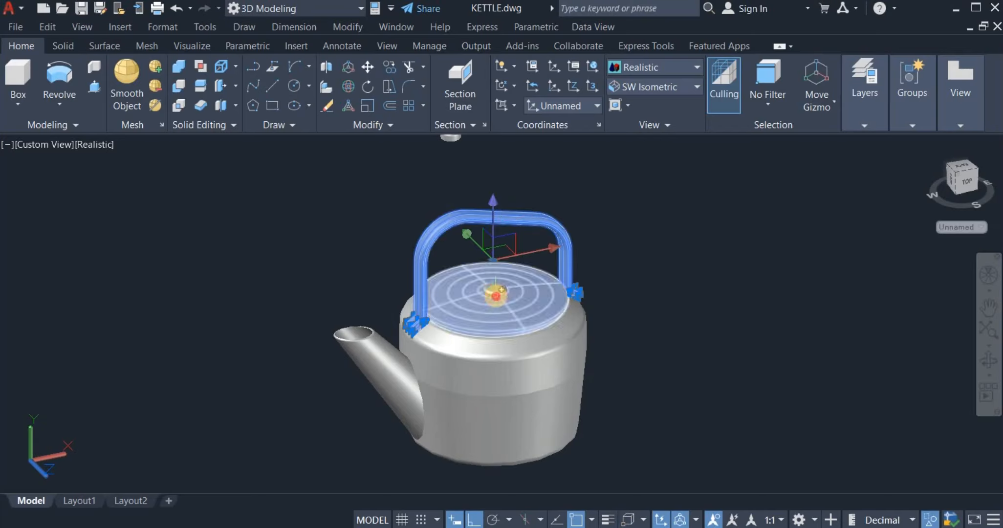
click(495, 294)
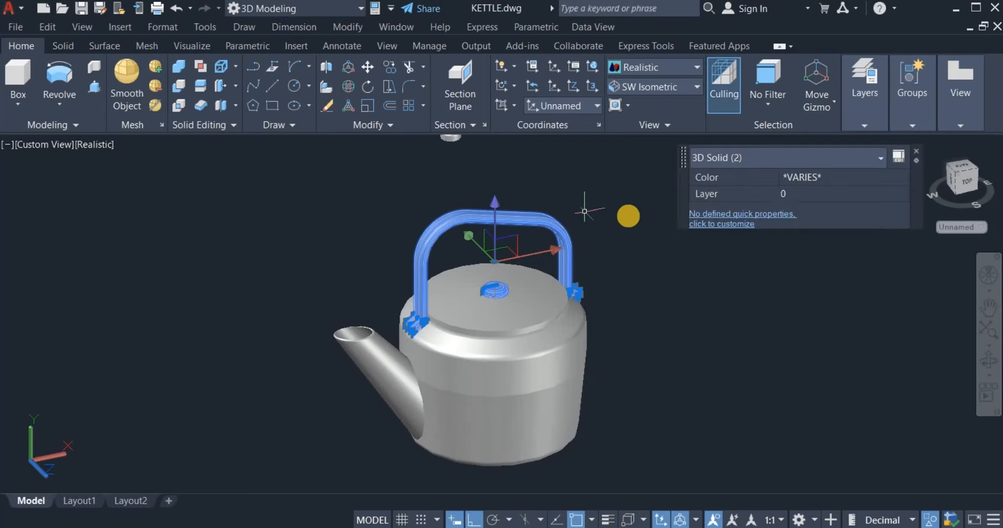
click(821, 177)
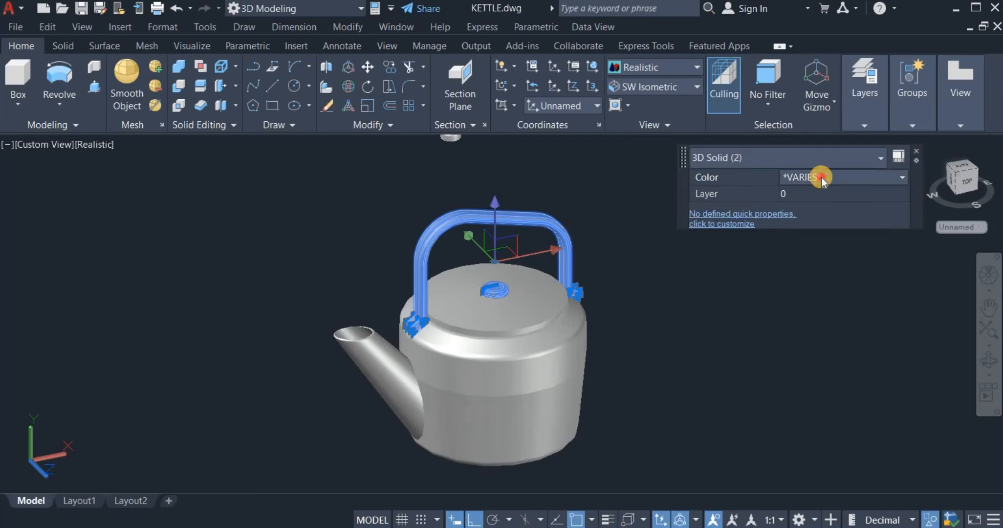
click(822, 177)
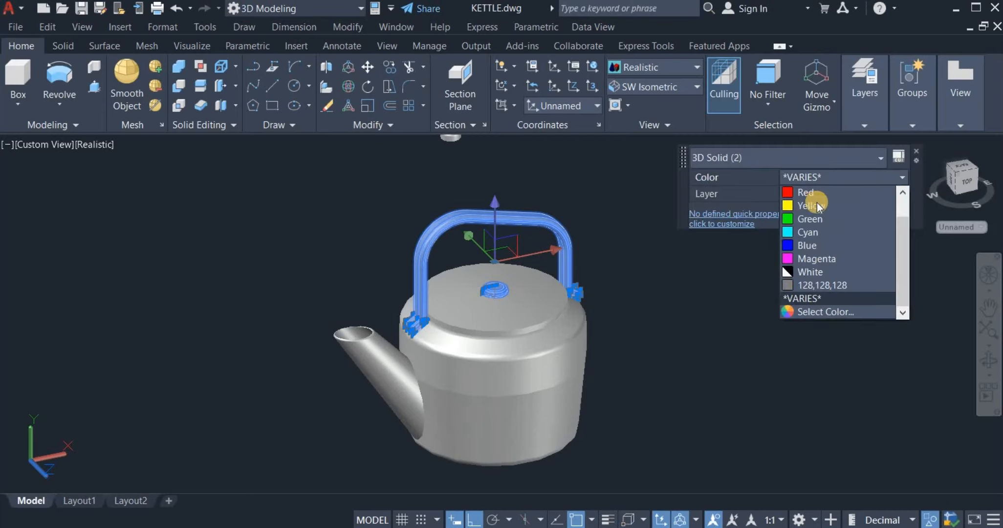
click(818, 288)
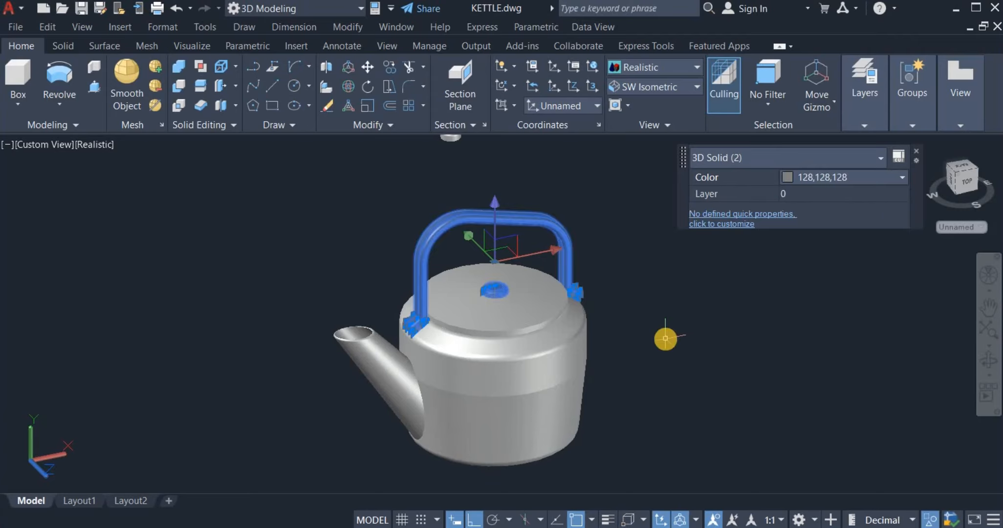
key(Escape)
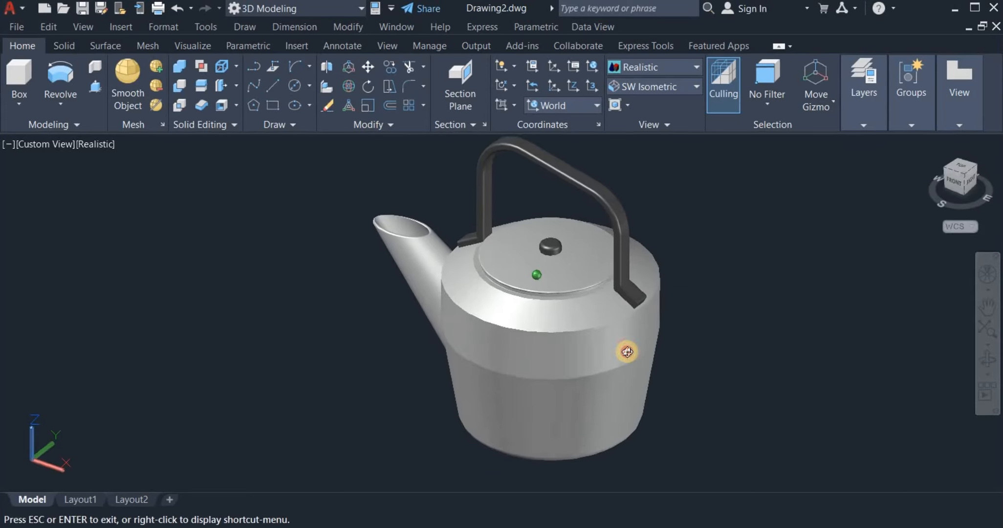
Hide the lid and its knob, and examine the kettle's open interior from above.
mouse_move(624, 352)
mouse_down()
mouse_move(609, 351)
mouse_move(665, 288)
mouse_up()
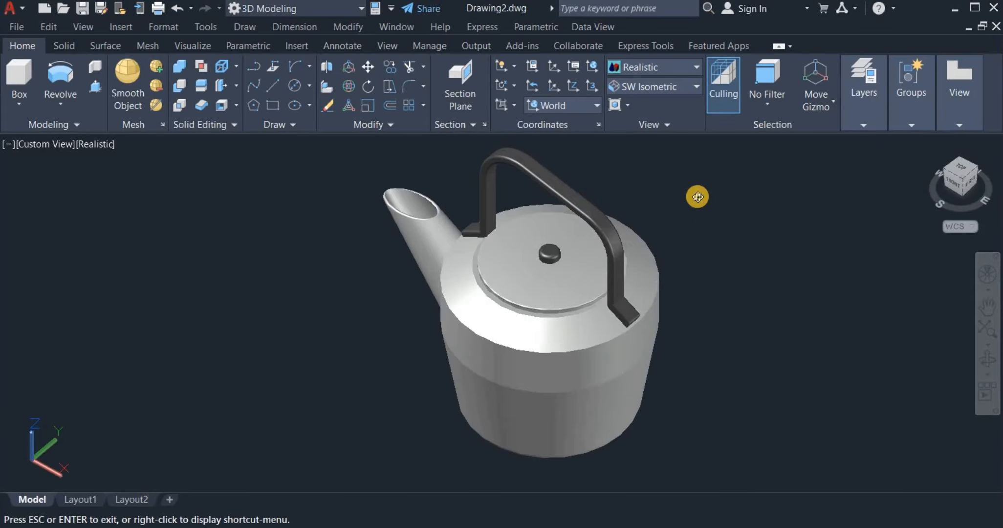
right_click(697, 196)
click(666, 249)
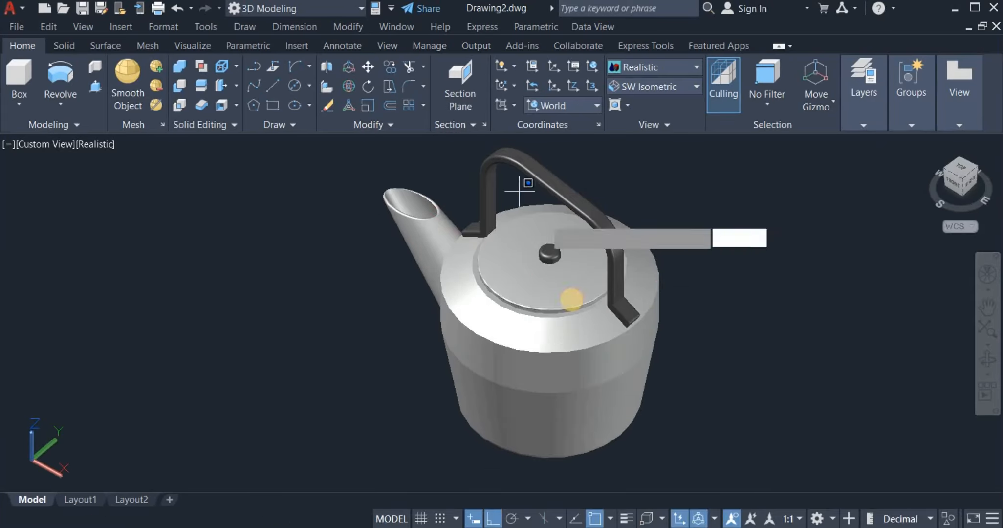
click(519, 191)
click(568, 315)
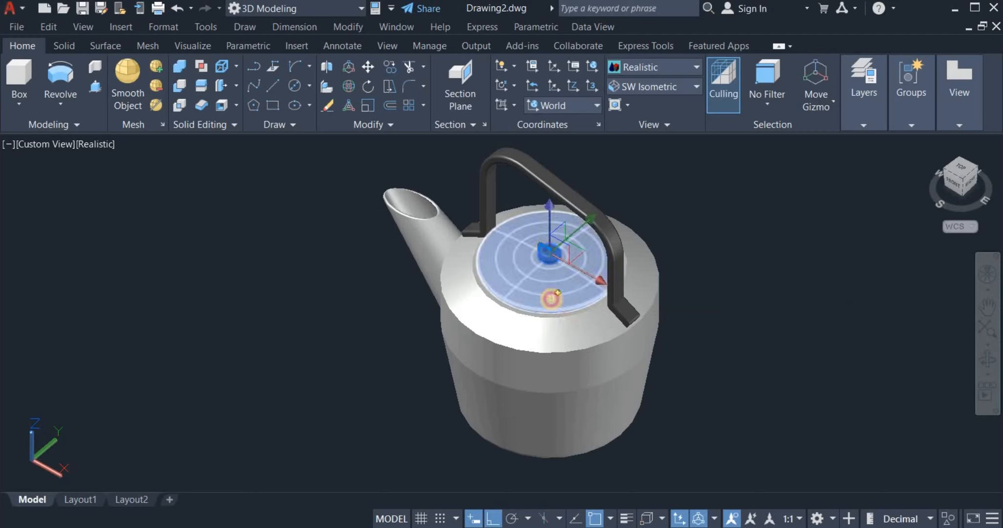
click(551, 299)
right_click(552, 300)
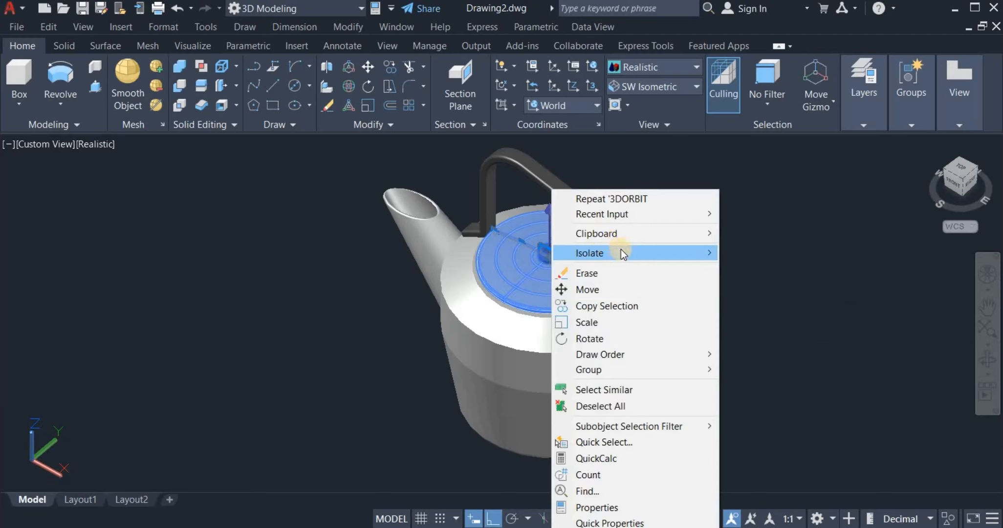
mouse_move(620, 251)
click(783, 272)
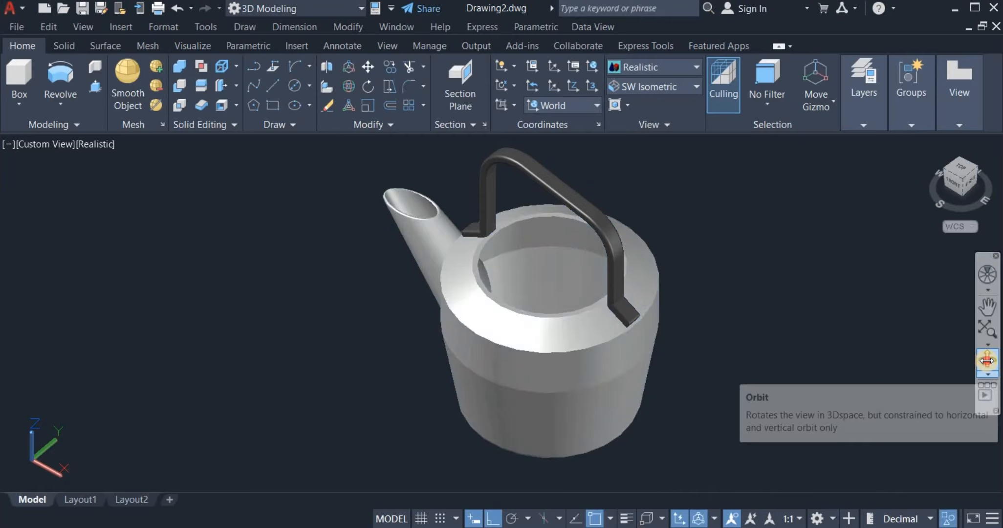
click(987, 359)
drag(802, 282, 684, 240)
right_click(692, 235)
click(711, 242)
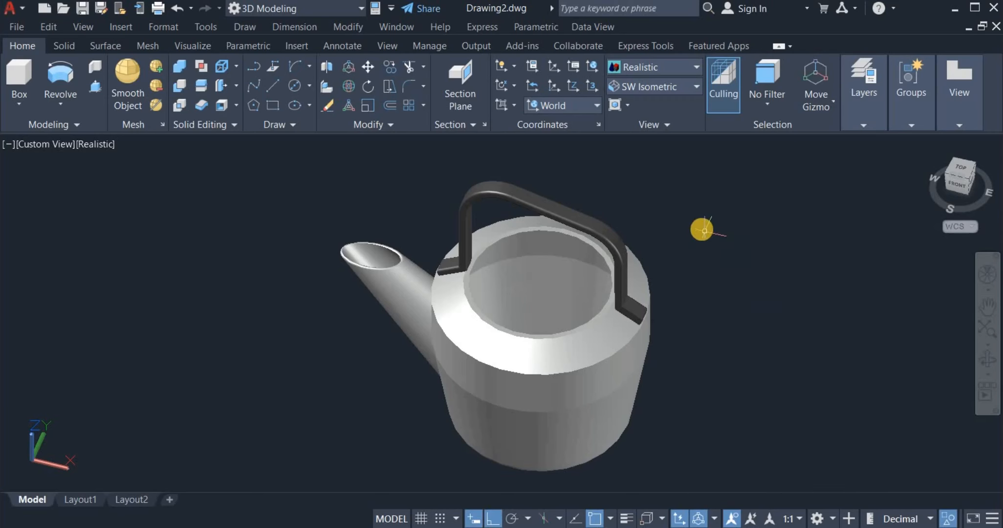
End object isolation to restore the lid and knob, and view the complete kettle from its spout side.
right_click(702, 229)
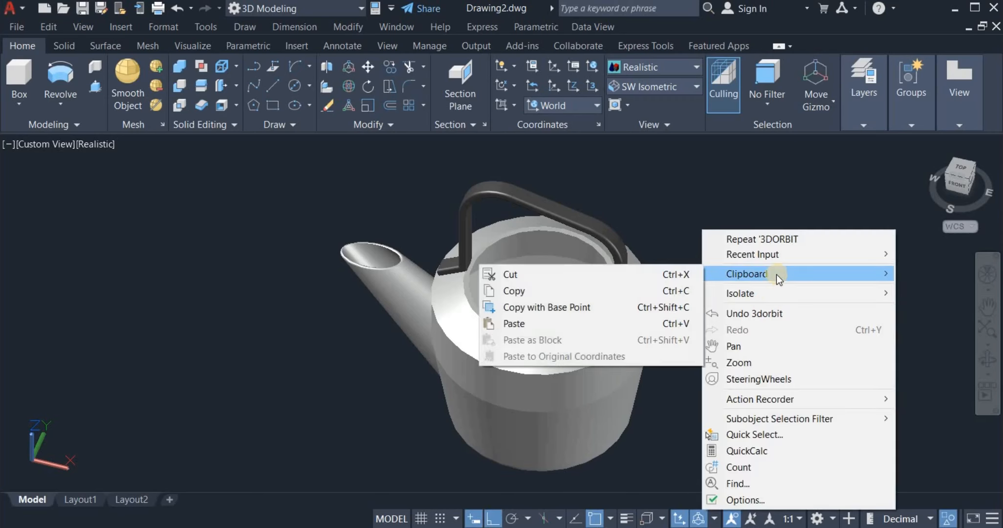
mouse_move(755, 293)
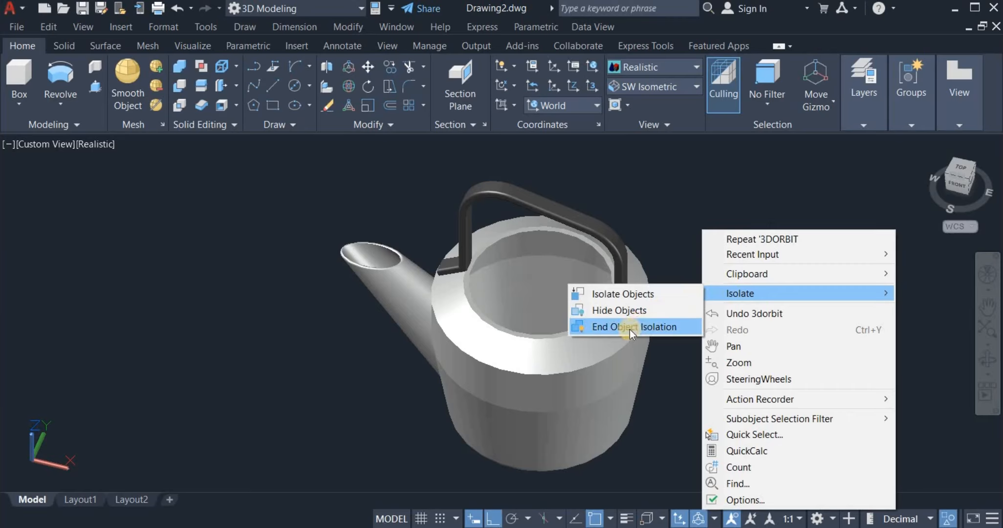
click(636, 326)
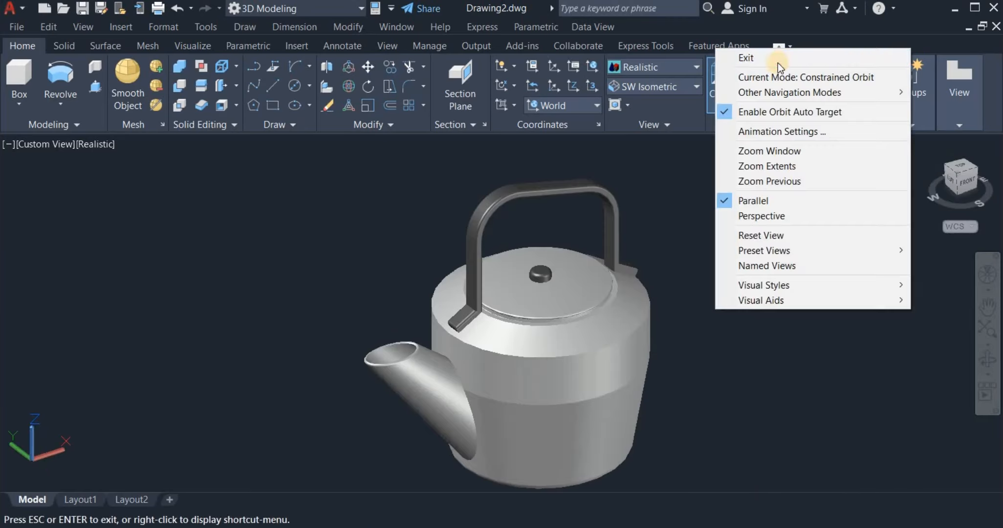
click(777, 63)
middle_drag(725, 327, 714, 304)
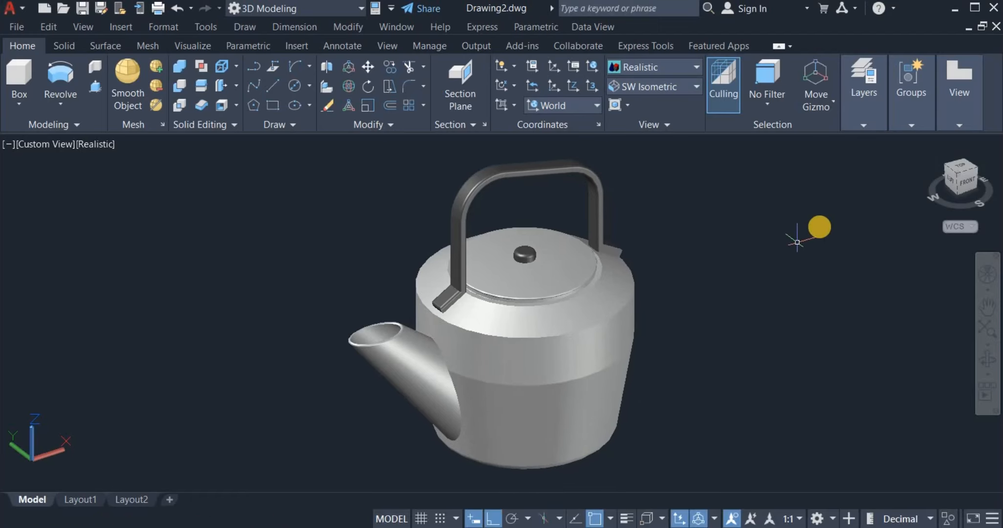